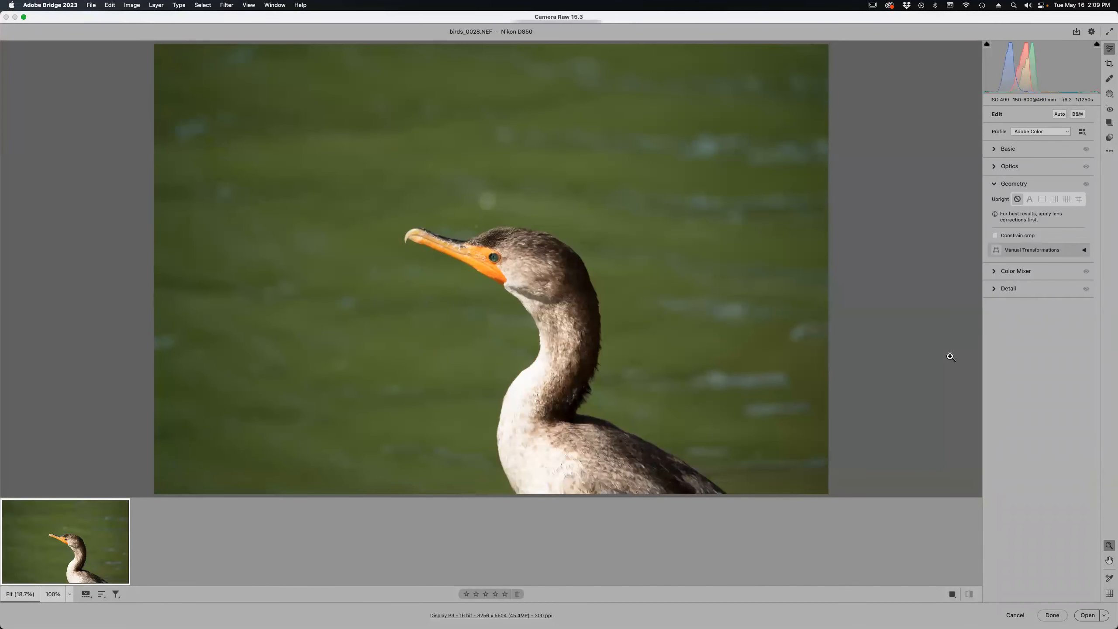
Open the raw bird photo in Photoshop and select the bird with Object Selection, using Cloud (Detailed results) for subject processing.
key(super+o)
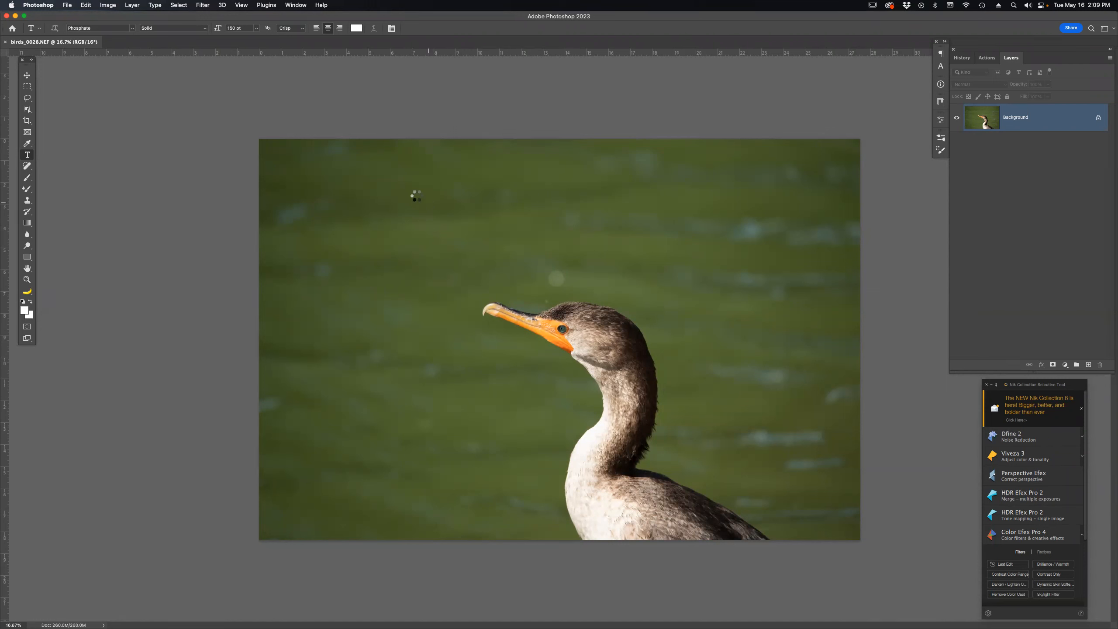
click(27, 109)
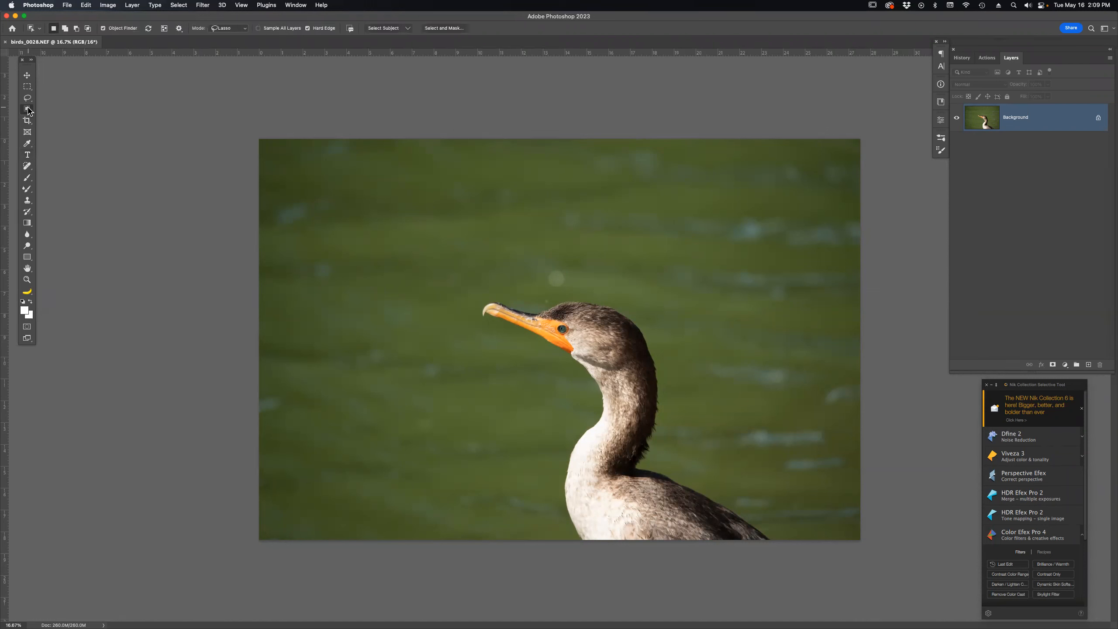
right_click(27, 110)
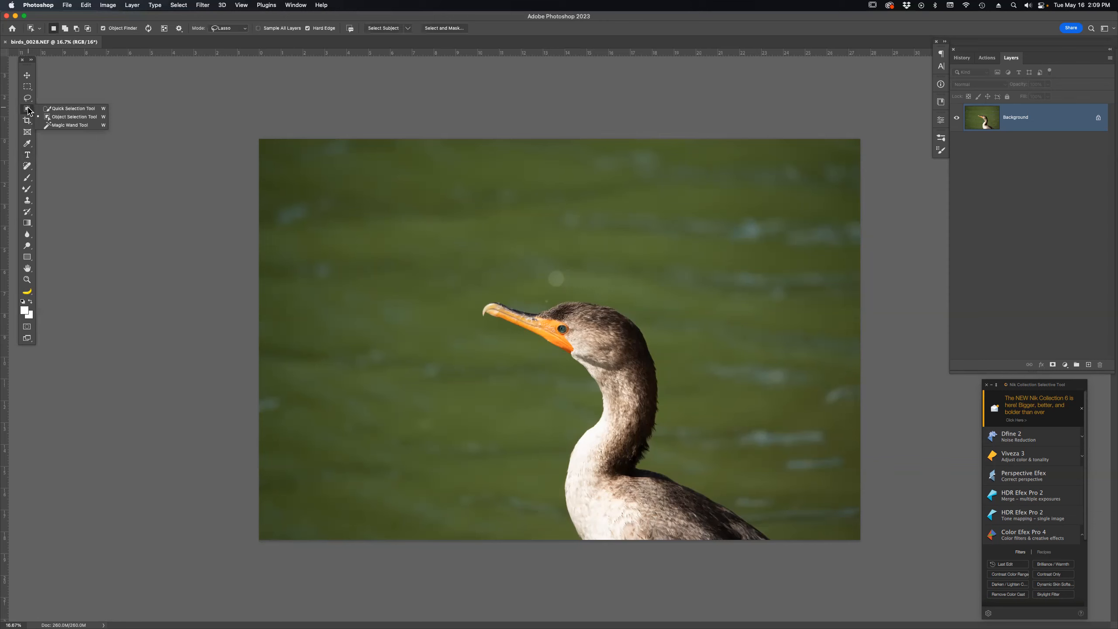
click(408, 29)
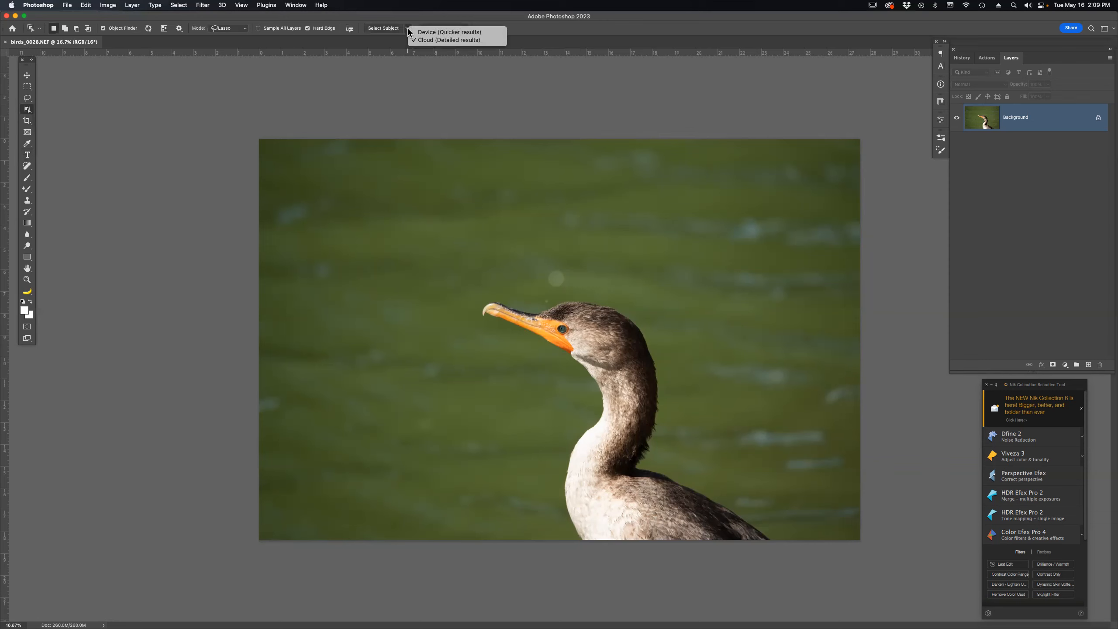
click(478, 41)
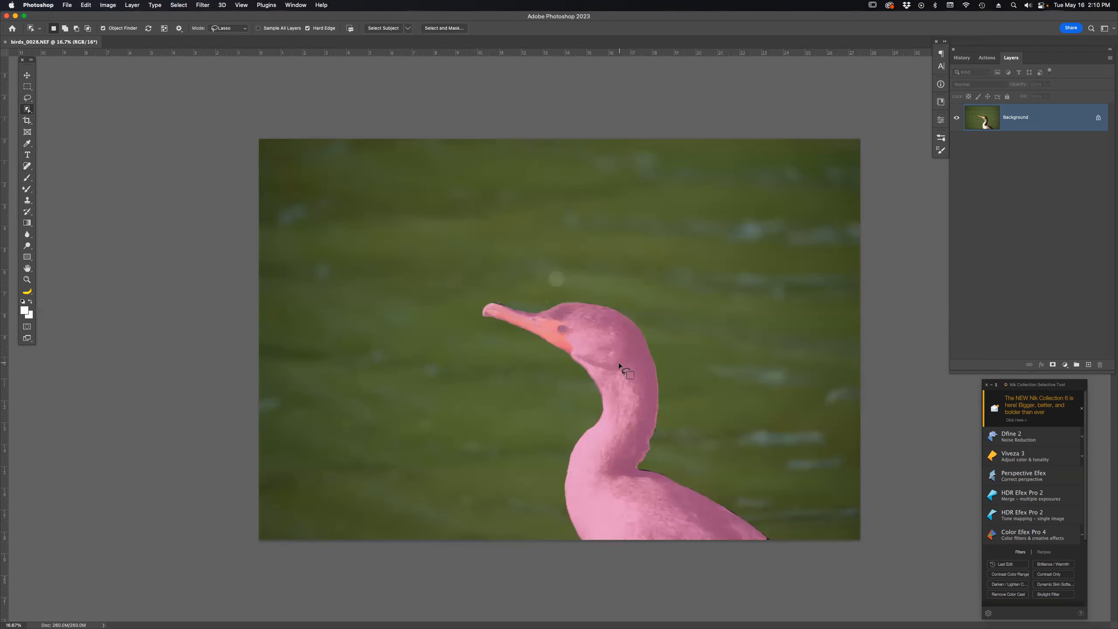
click(619, 364)
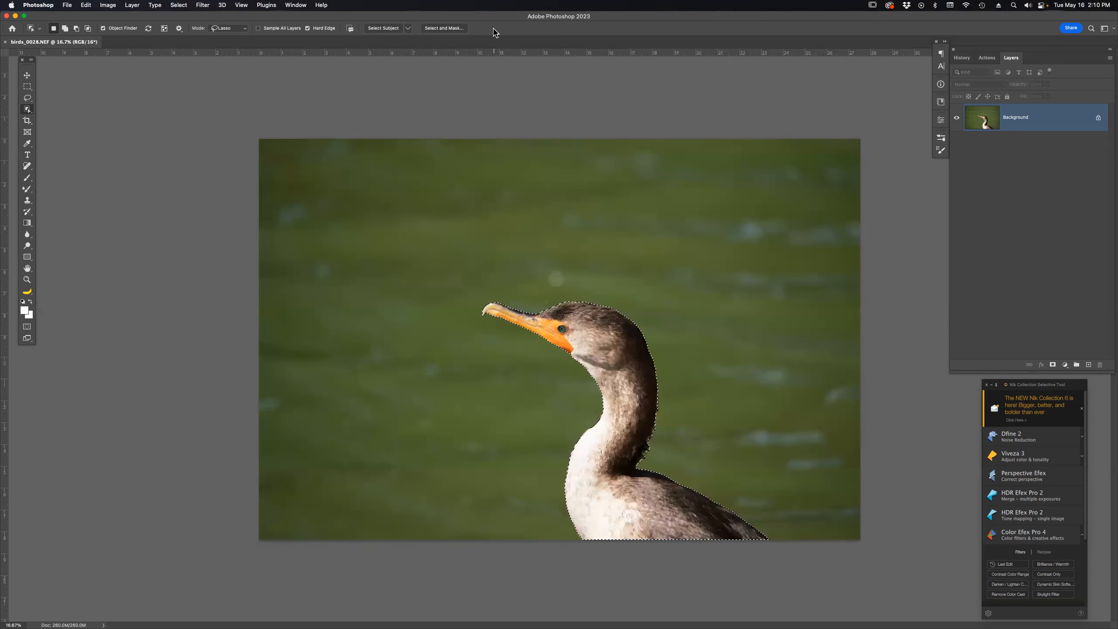
Output the bird selection through Select and Mask to a new layer with layer mask, and inspect the cutout's edges.
click(443, 31)
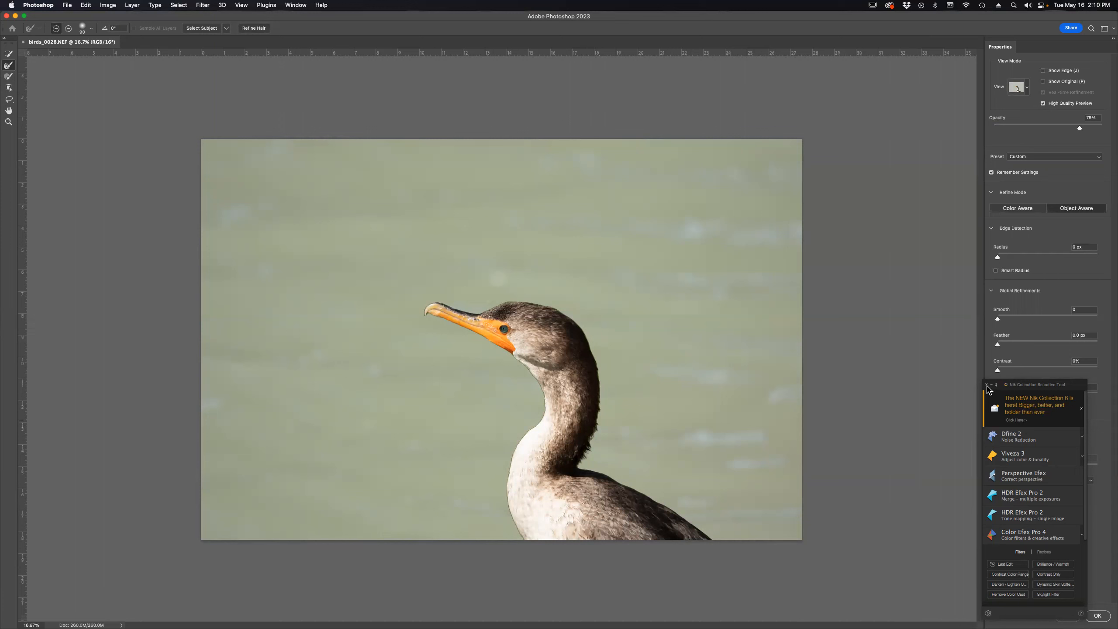
click(986, 384)
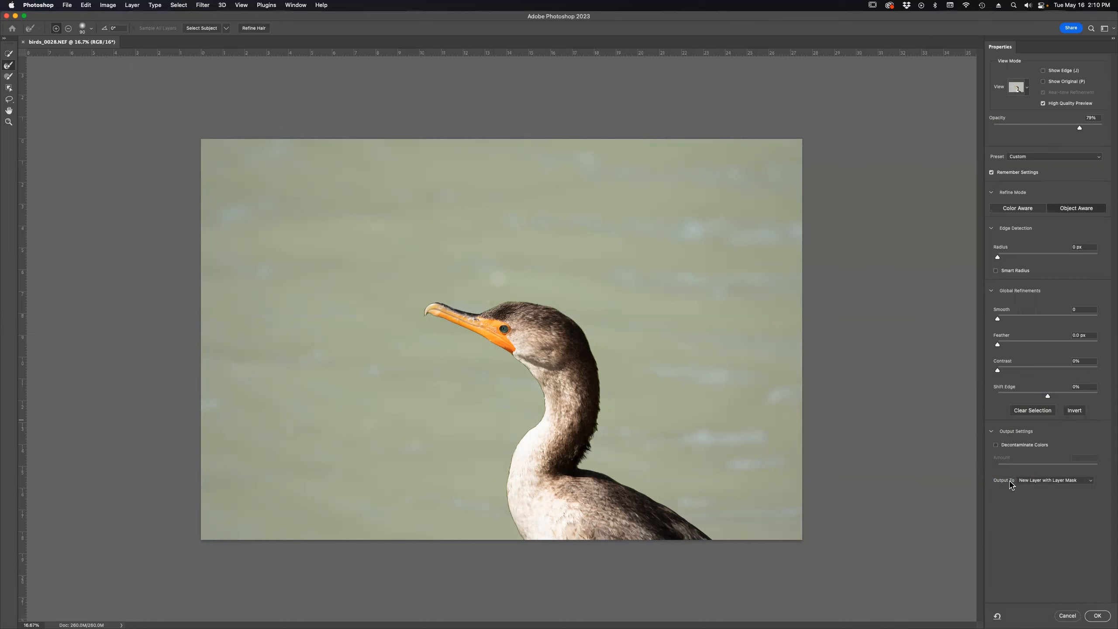
click(1099, 617)
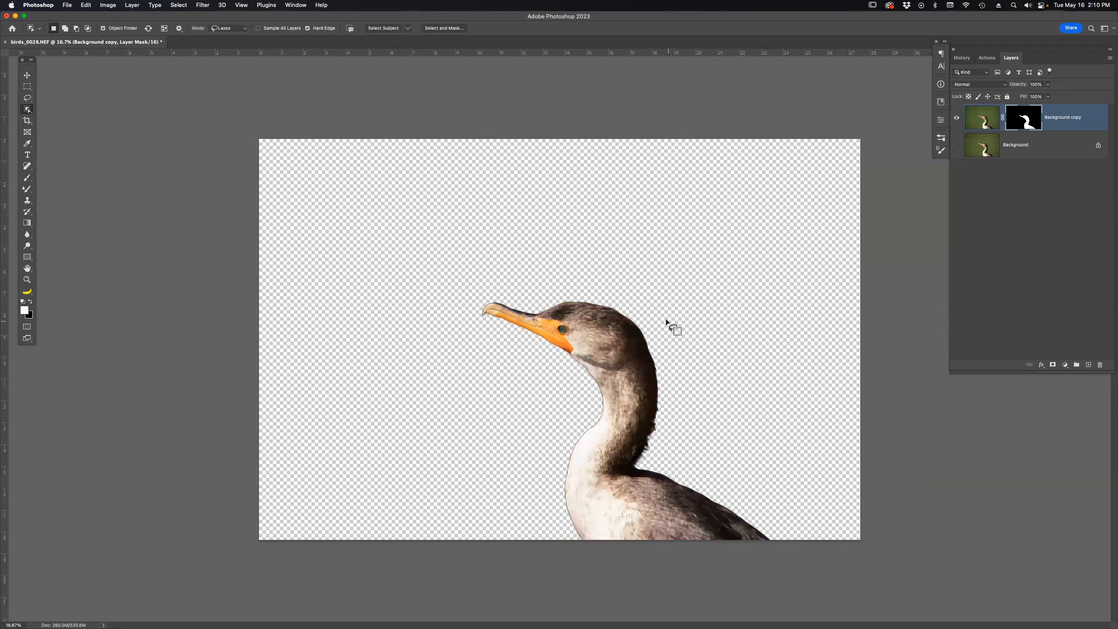
key(z)
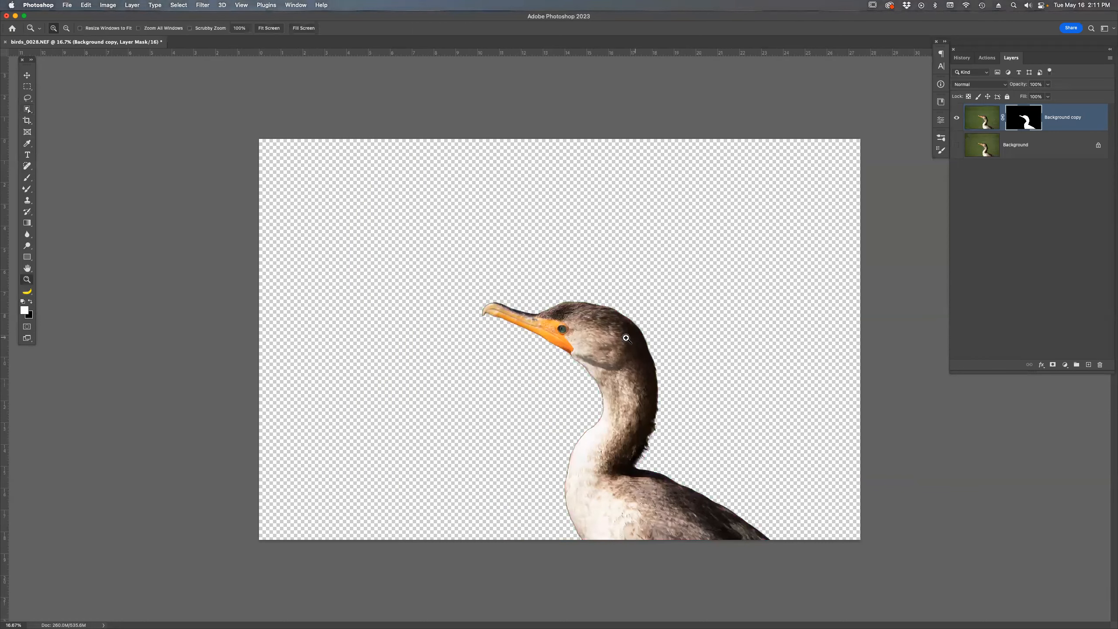
click(626, 418)
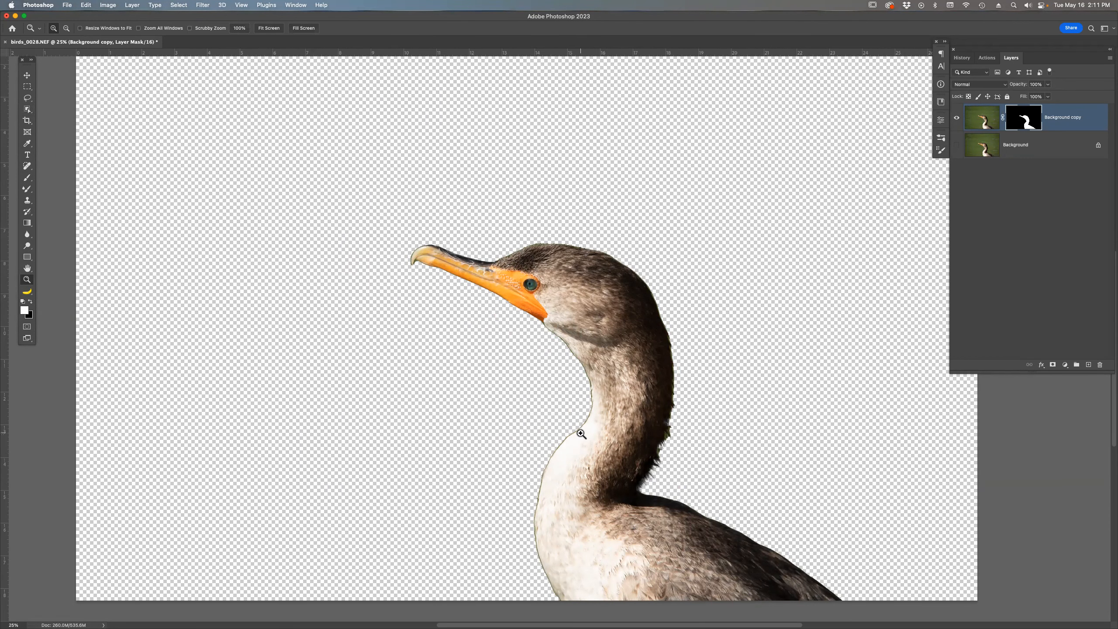
alt+click(629, 314)
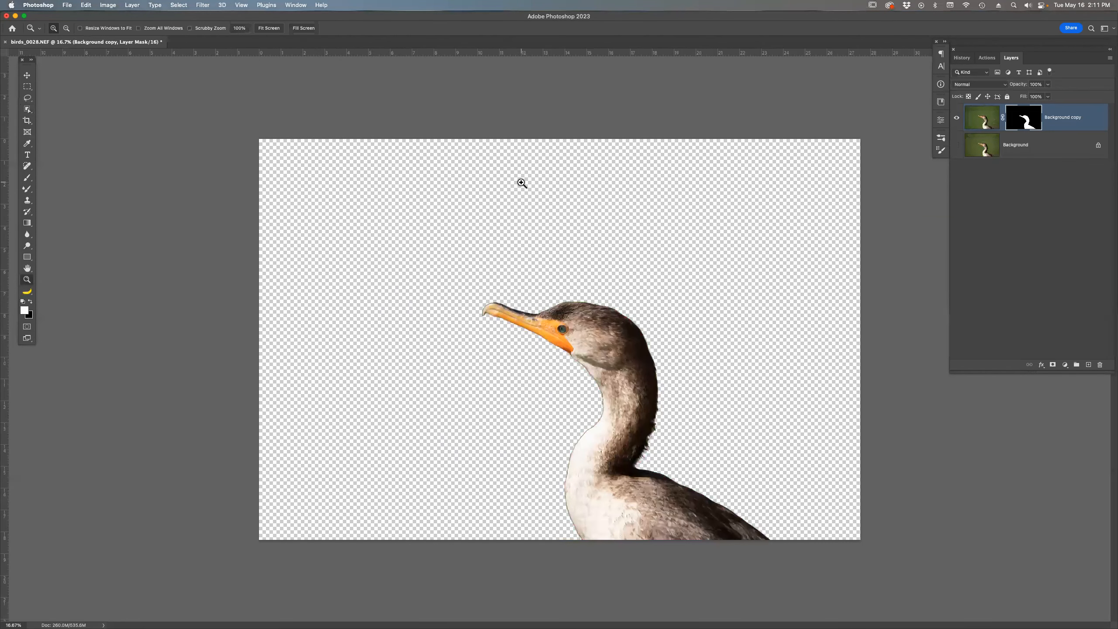
Place the texture [D] Latte Bare.jpg from Bridge into the Photoshop document, directly above the Background layer.
click(1032, 153)
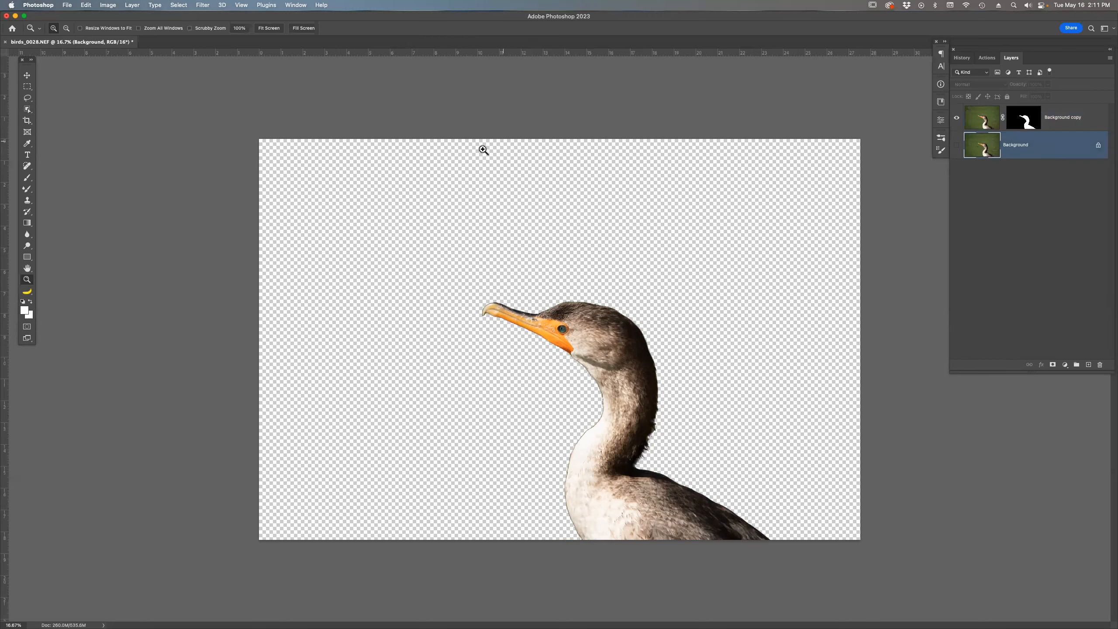
key(super+Tab)
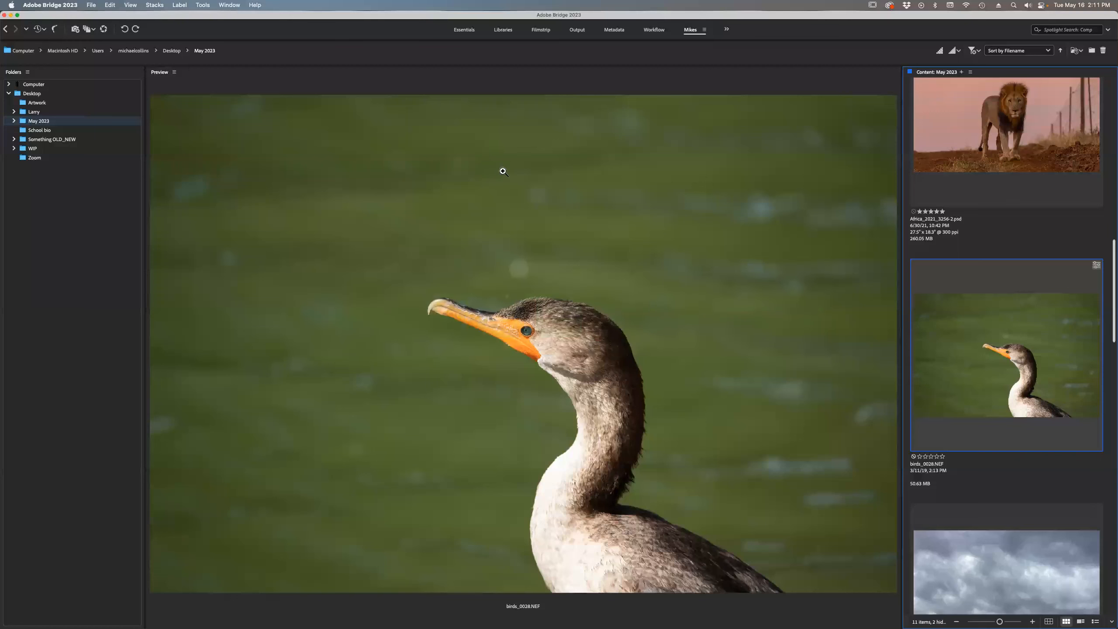
scroll(975, 332, down, 2)
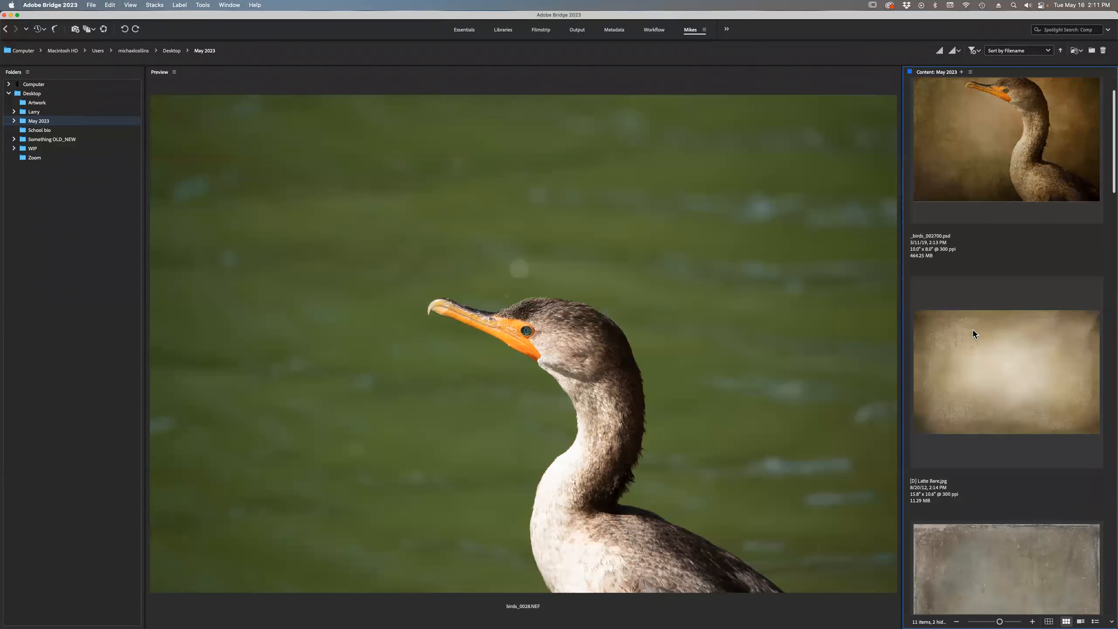
scroll(971, 337, down, 2)
scroll(971, 336, up, 3)
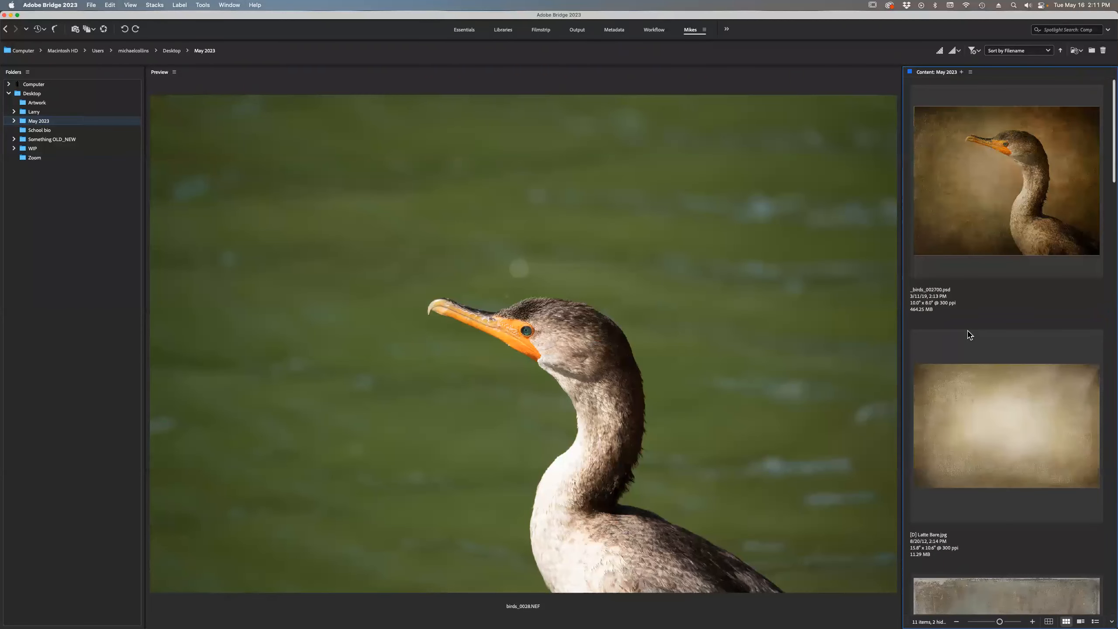
scroll(964, 350, down, 1)
scroll(962, 353, down, 10)
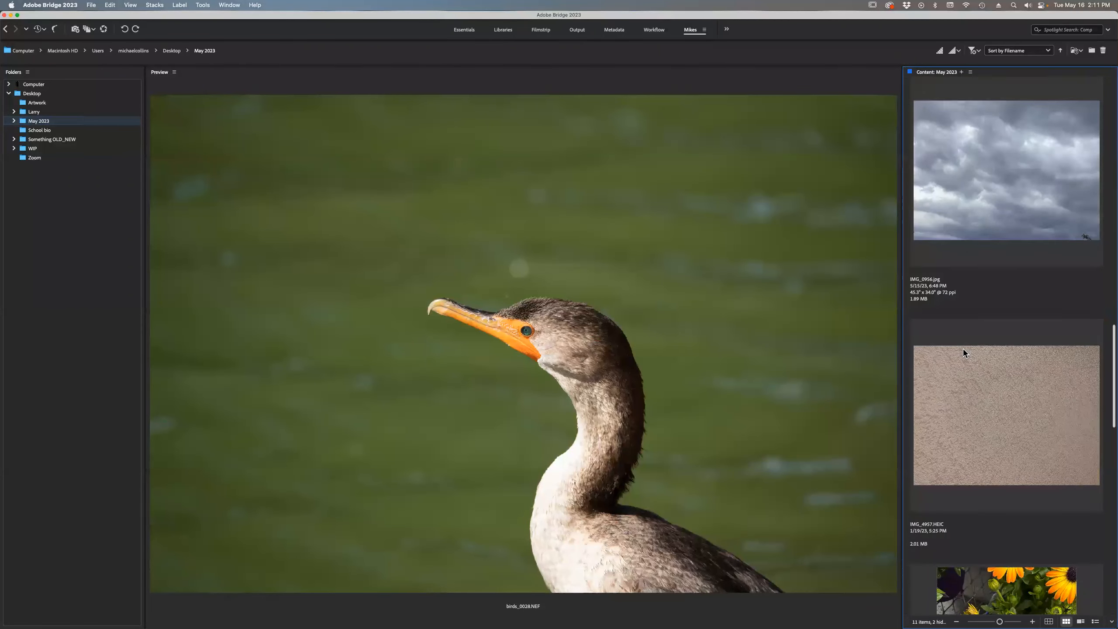
scroll(963, 352, up, 10)
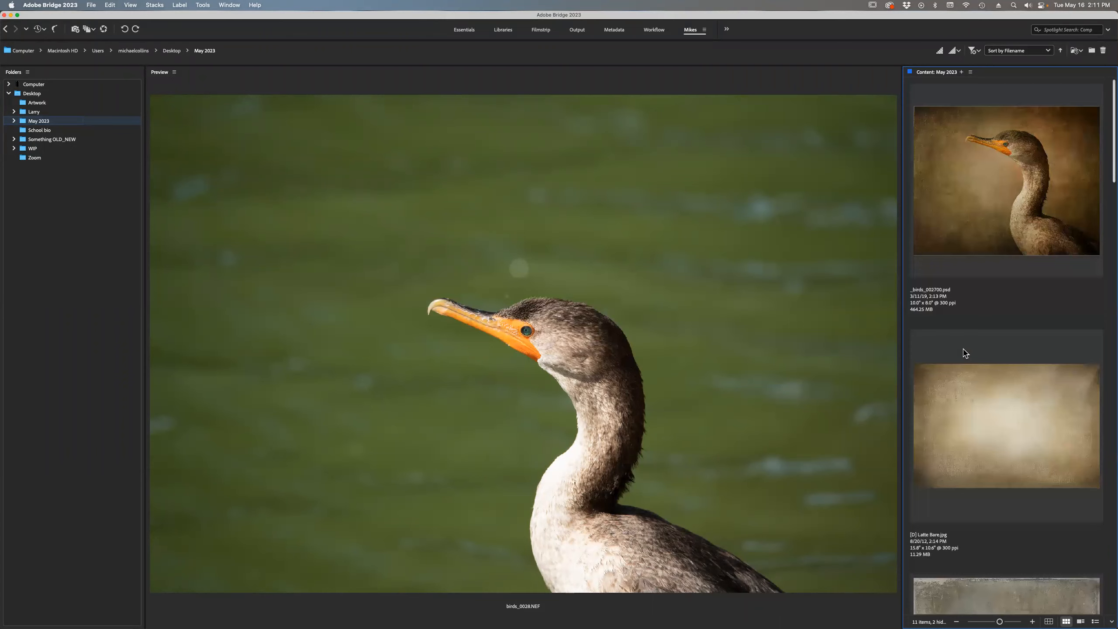
click(977, 412)
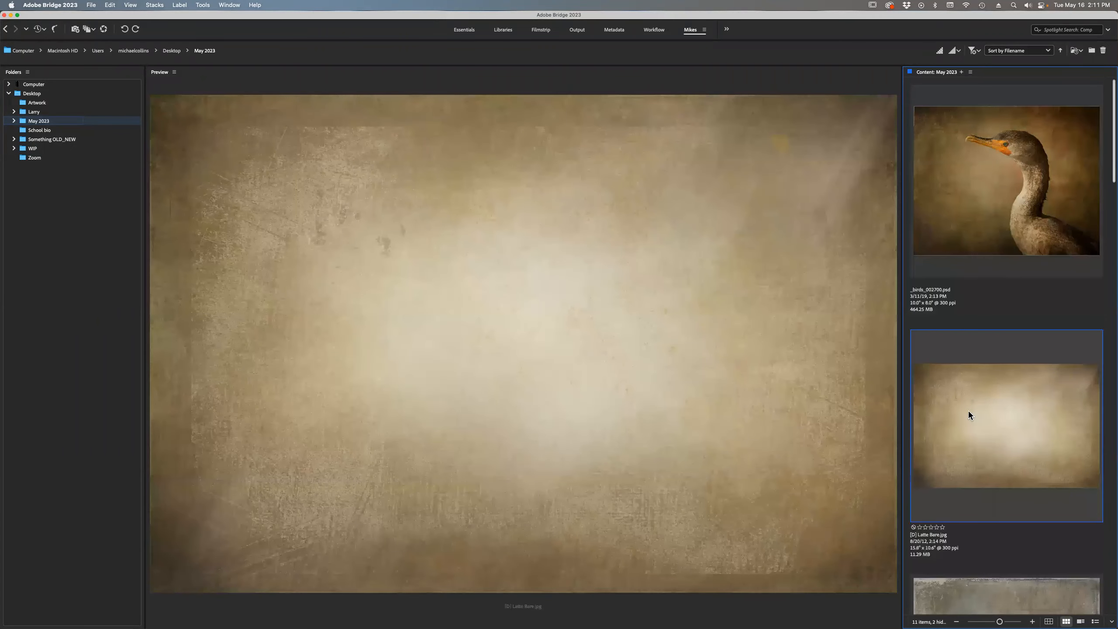
right_click(969, 411)
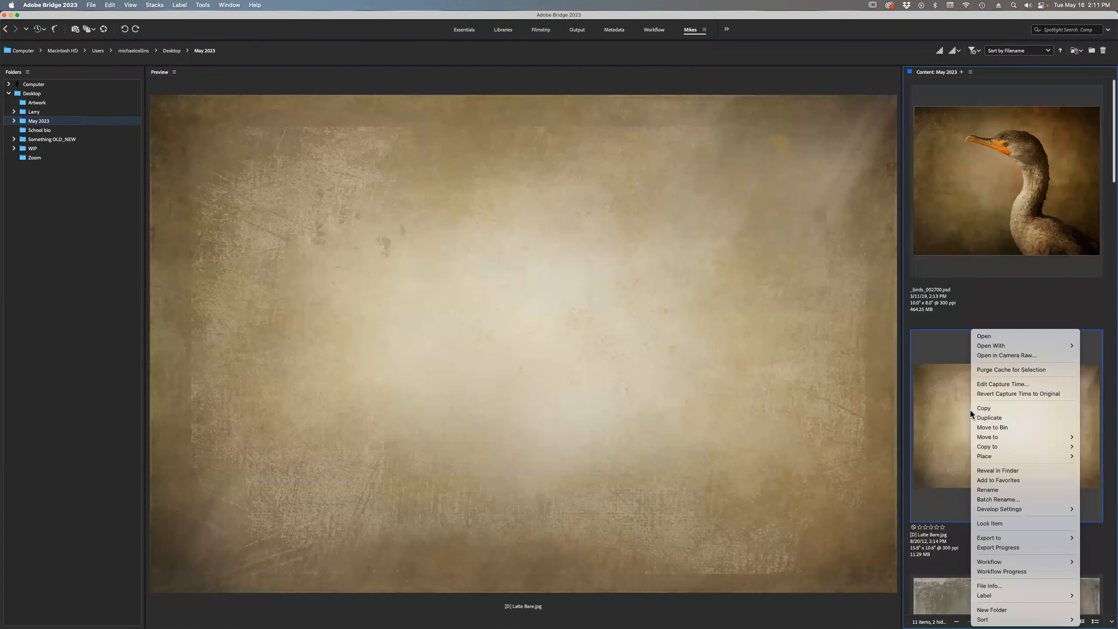
mouse_move(991, 456)
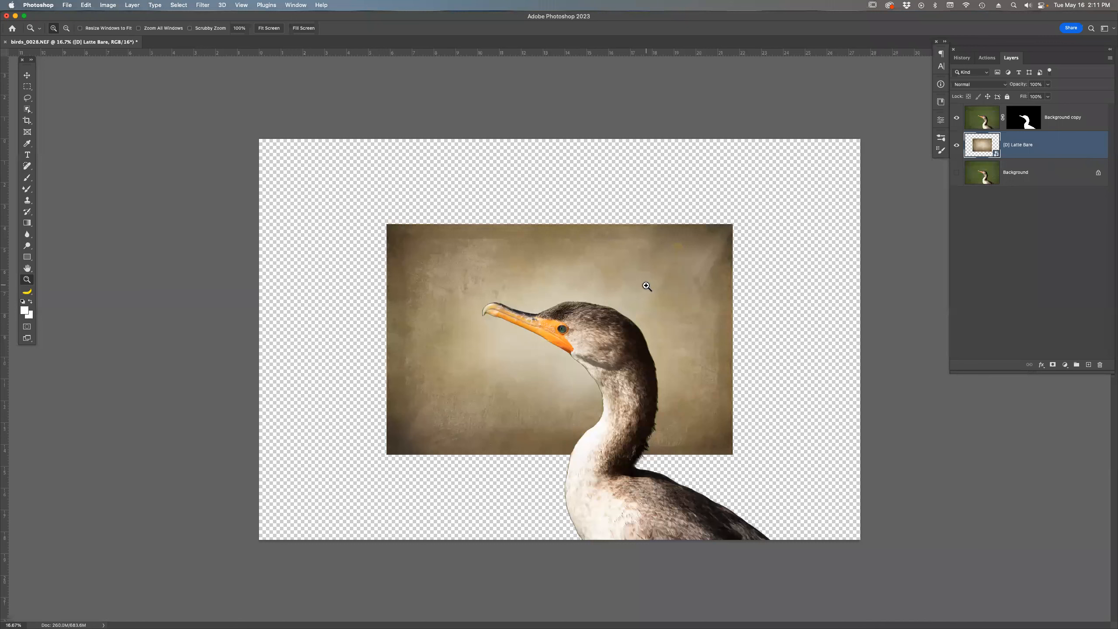
Scale the Latte Bare texture up proportionally until it covers the whole canvas behind the bird.
key(super+t)
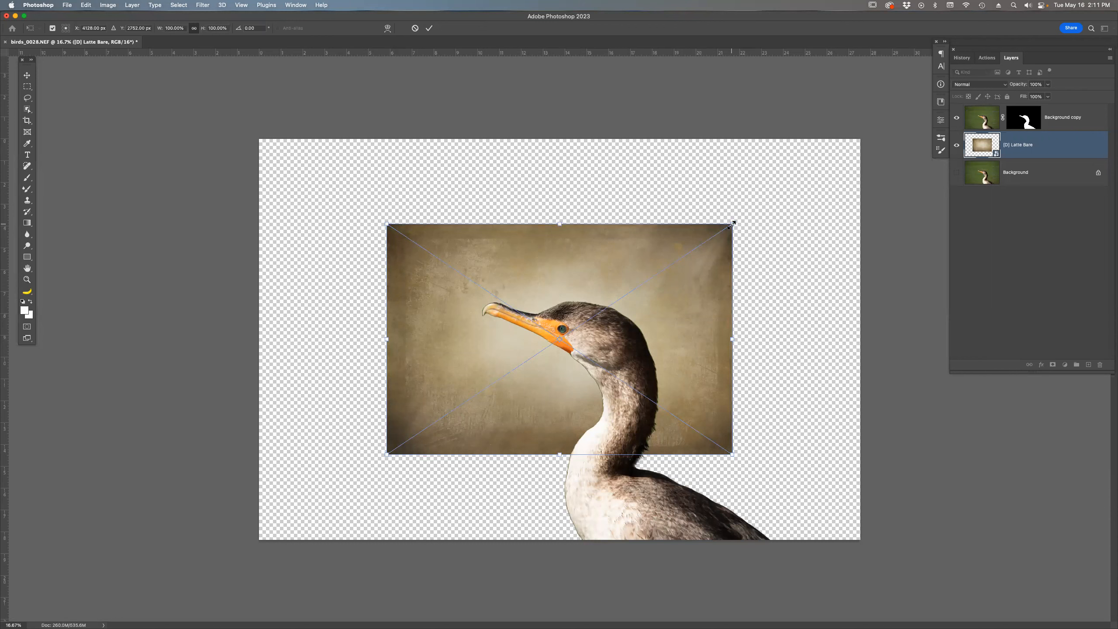
drag(733, 224, 885, 159)
key(Return)
key(z)
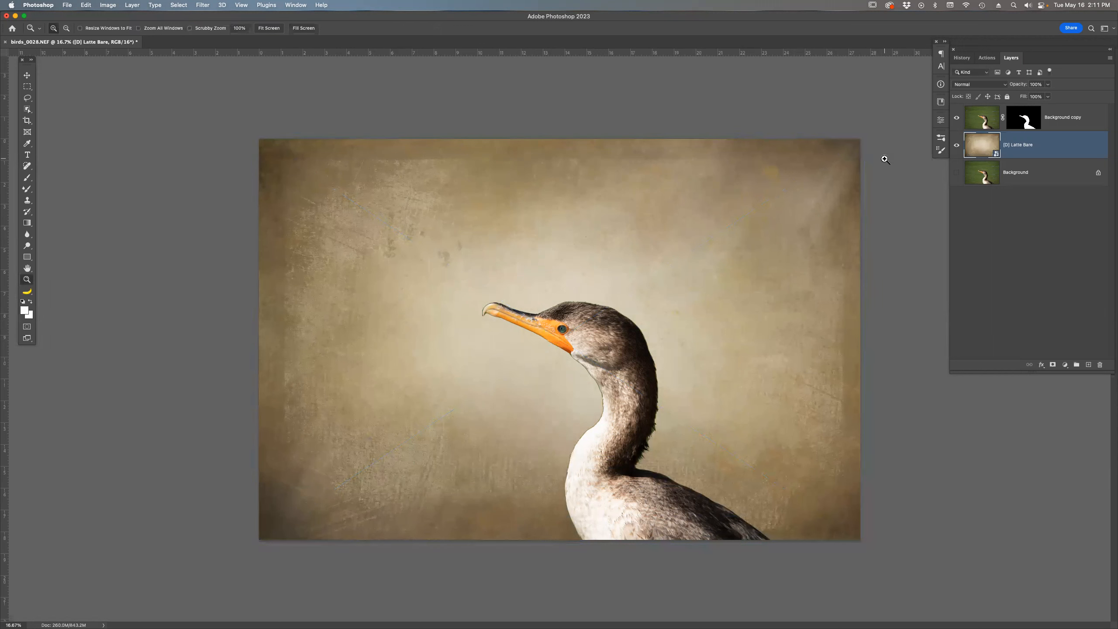
Apply a Gaussian Blur with a radius of about 2.8 pixels to the image of the masked bird layer.
click(970, 125)
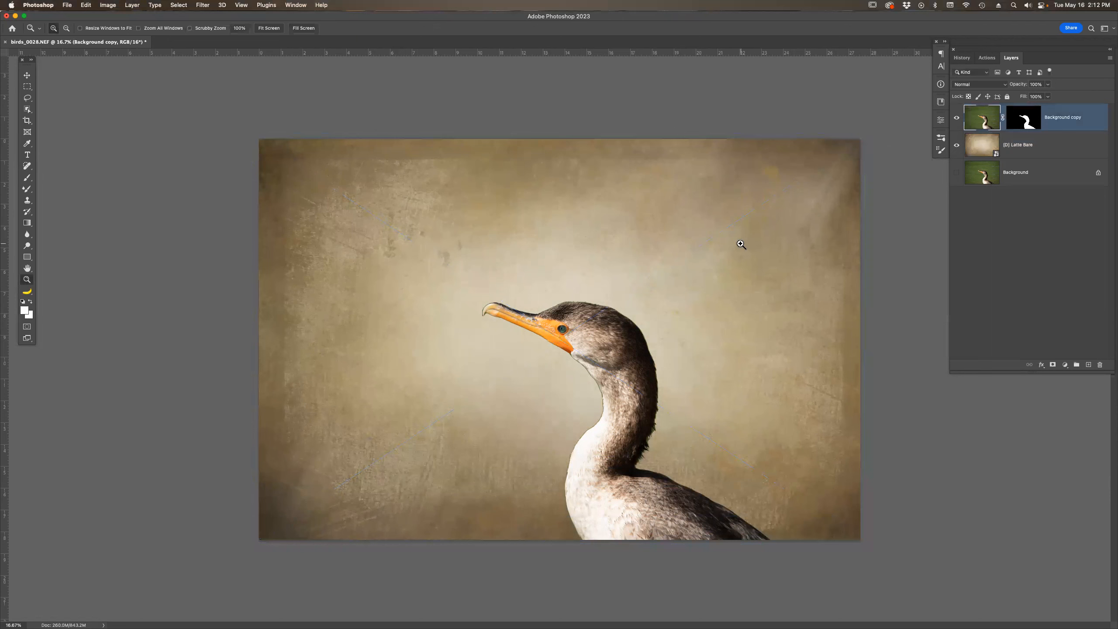
click(202, 6)
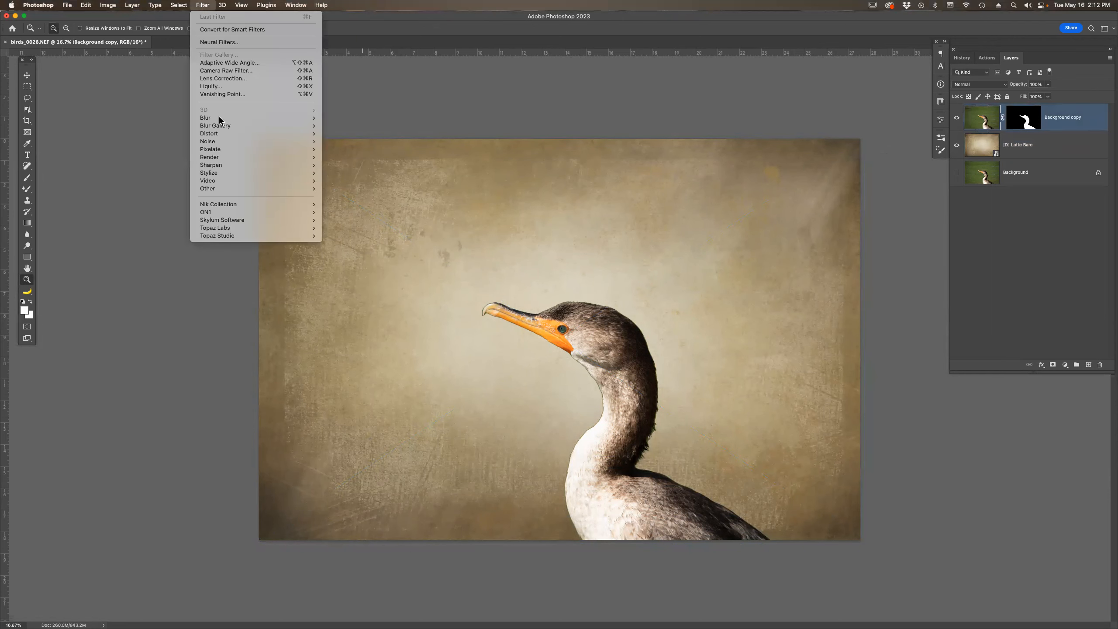
mouse_move(281, 118)
click(360, 149)
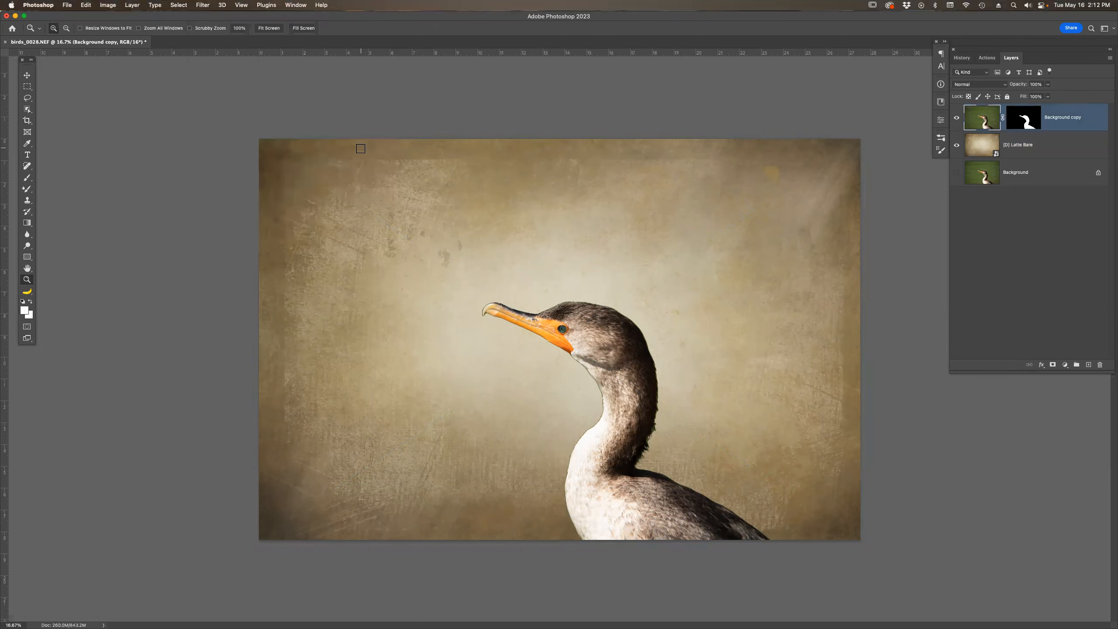
drag(500, 300, 511, 300)
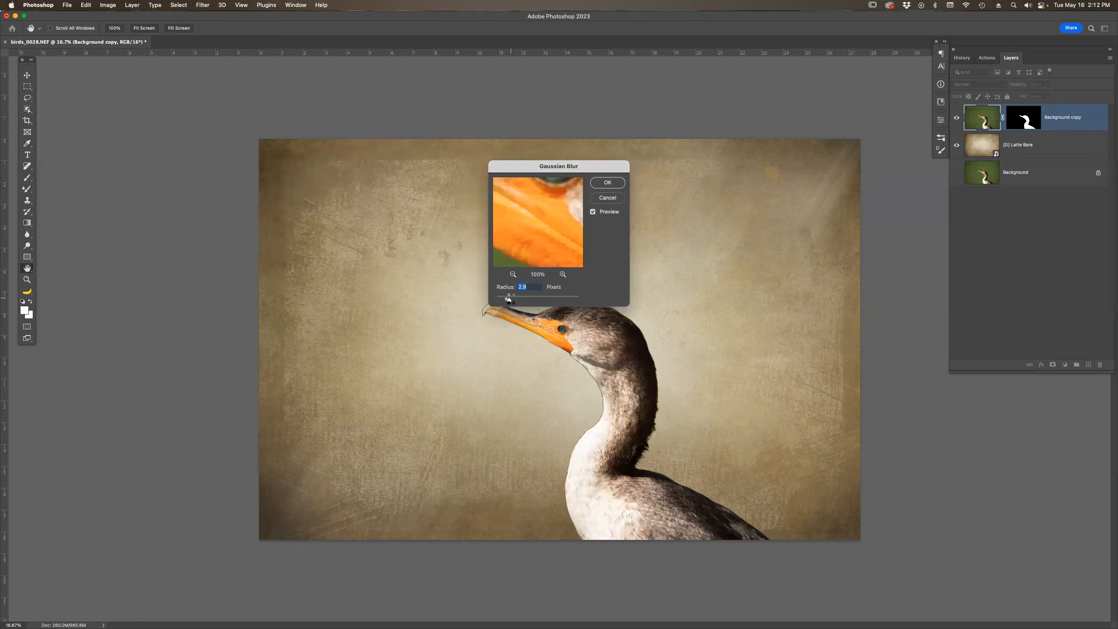
key(Return)
key(z)
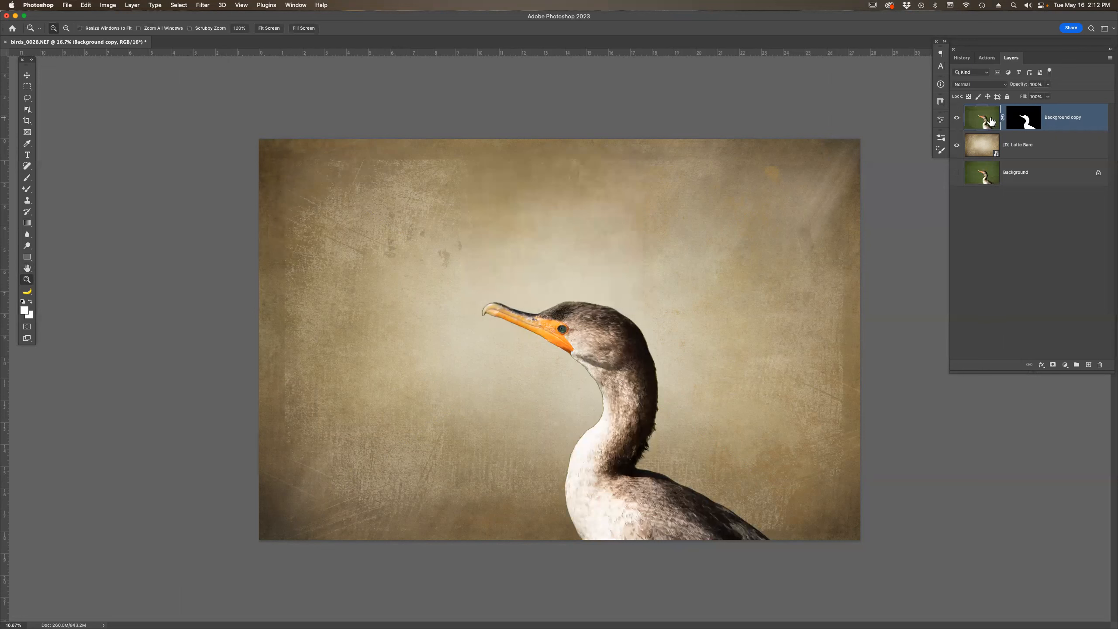
Place the texture 2LO Burnished 9.jpg from Bridge into the Photoshop document, above the masked bird layer.
mouse_move(658, 621)
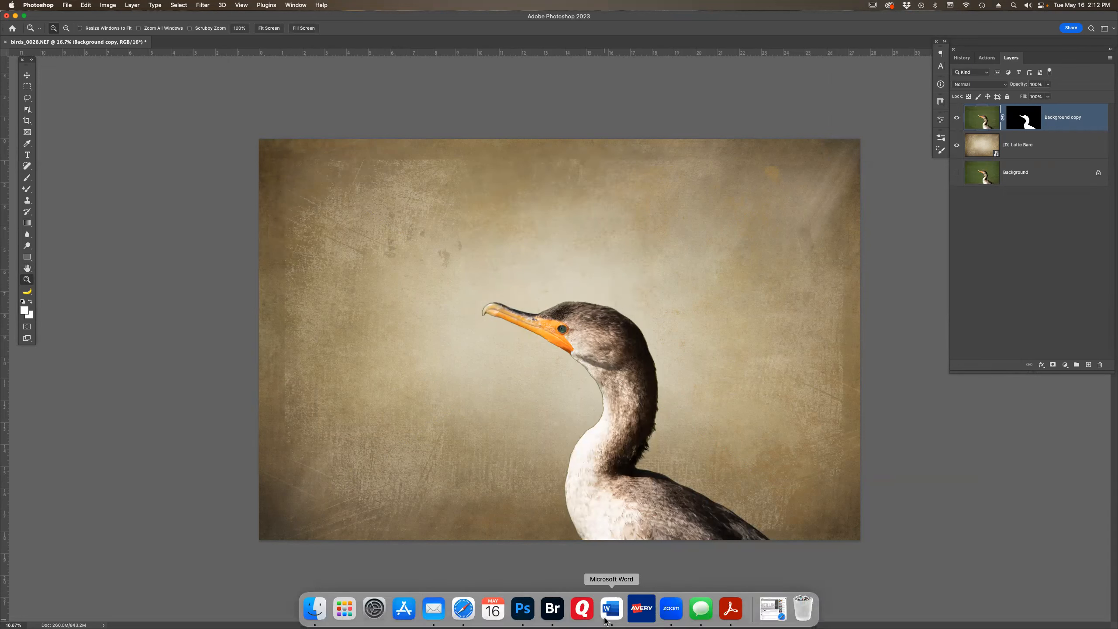
click(552, 609)
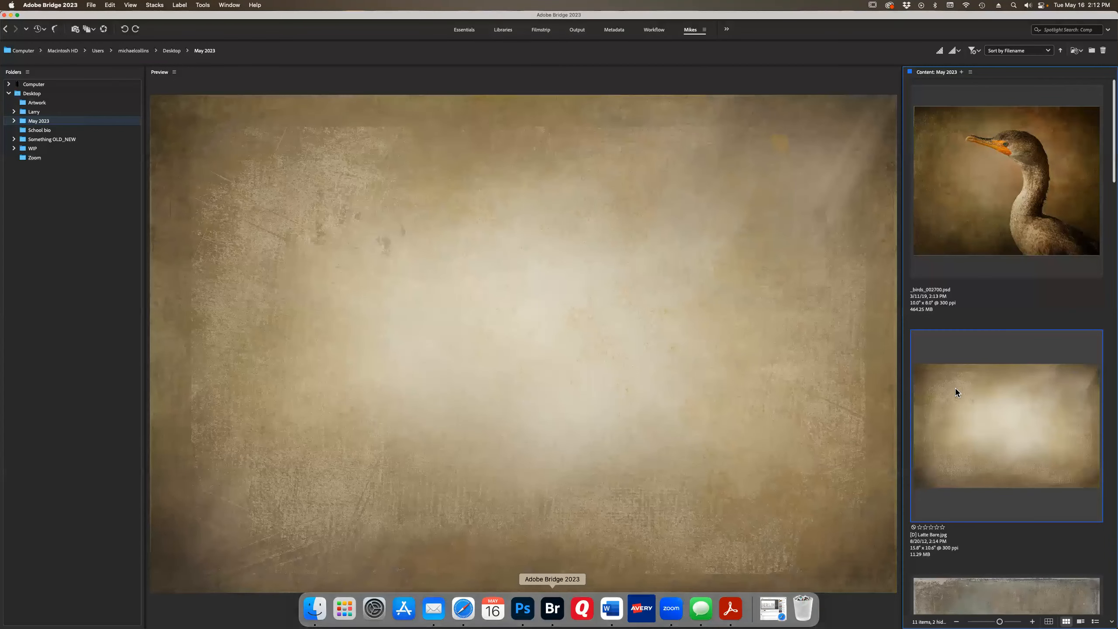
scroll(956, 391, down, 5)
scroll(952, 399, up, 4)
scroll(953, 387, down, 5)
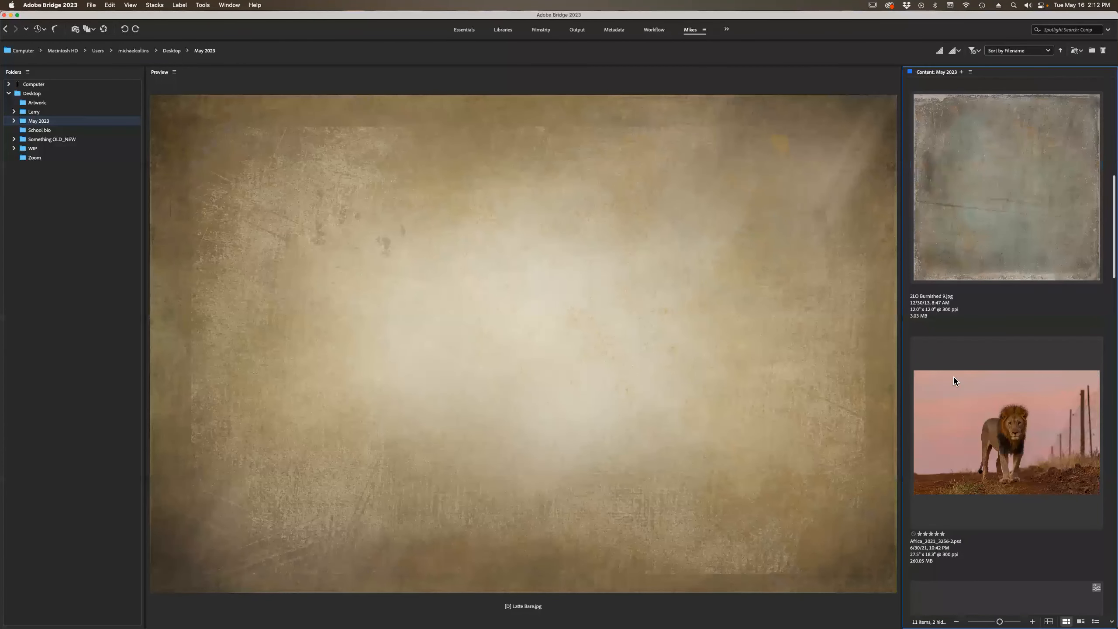
click(974, 227)
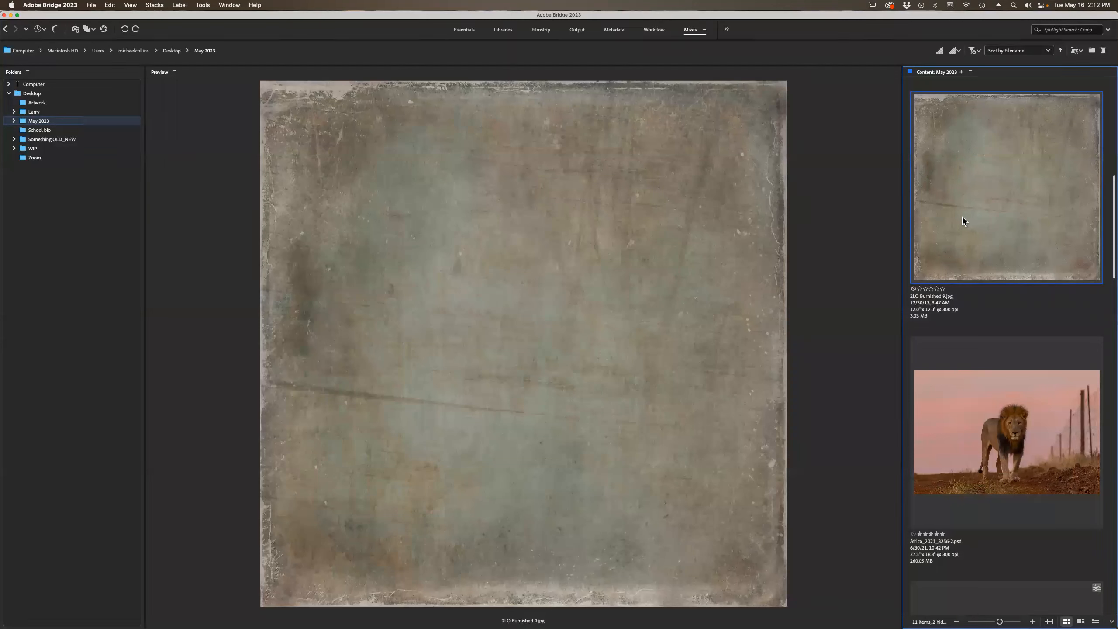
right_click(960, 218)
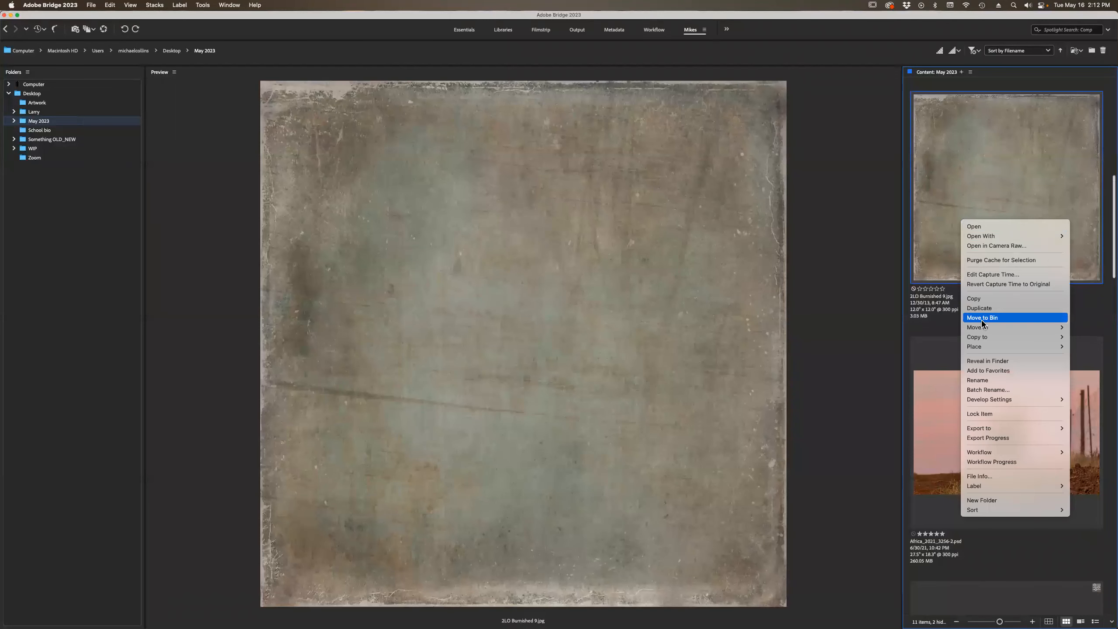
mouse_move(987, 349)
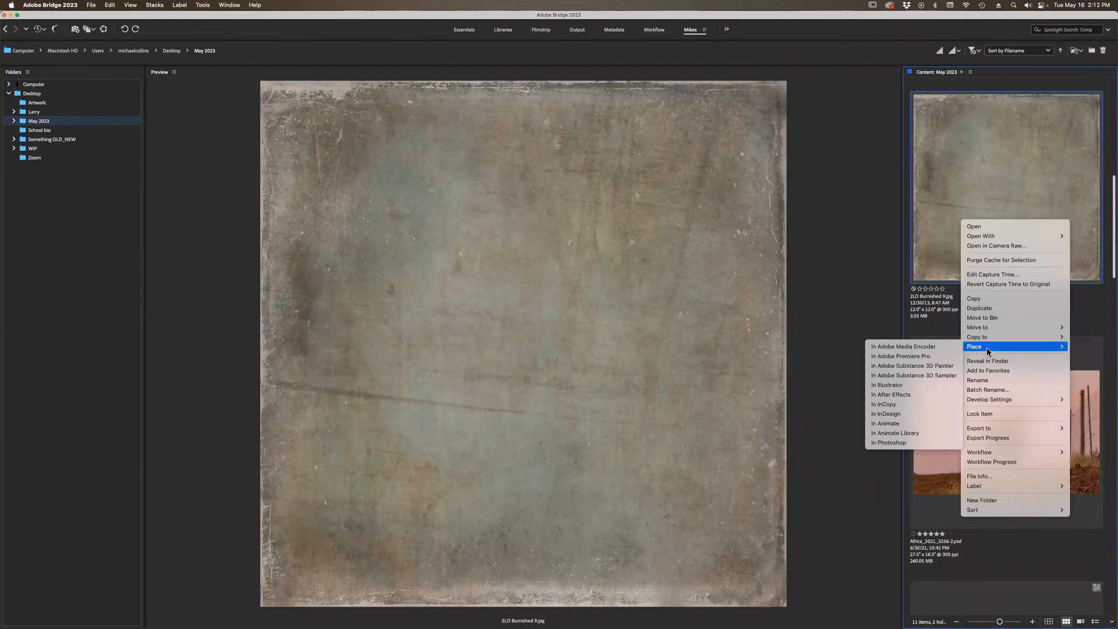
click(913, 444)
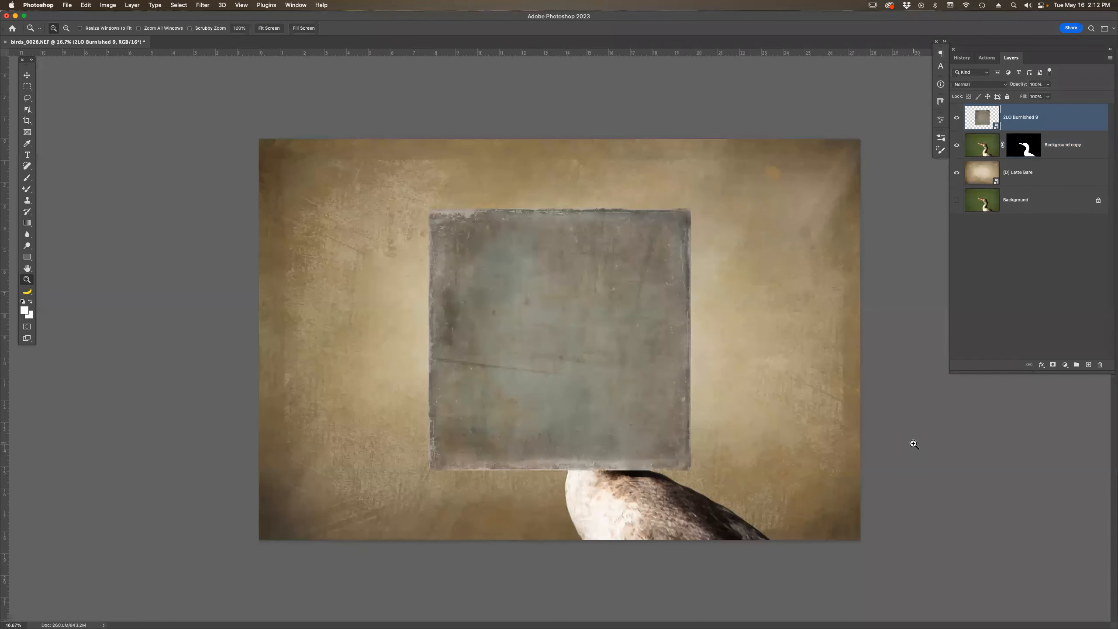
Stretch the 2LO Burnished 9 texture non-proportionally in width and height until it covers the whole canvas.
key(super+t)
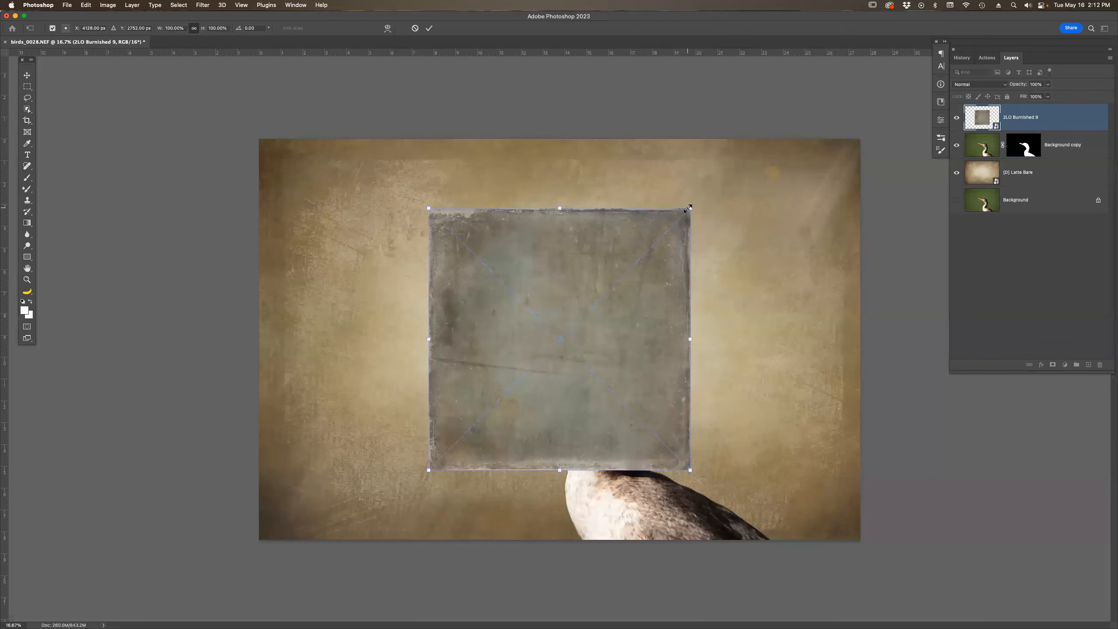
drag(690, 340, 860, 342)
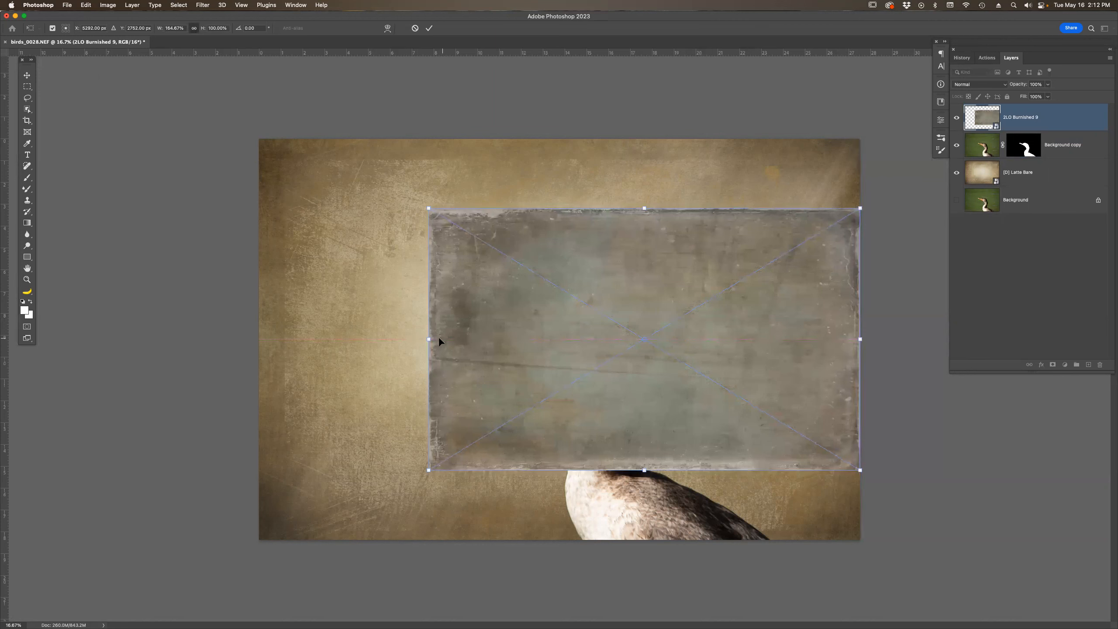
drag(428, 339, 251, 342)
drag(555, 208, 565, 140)
drag(555, 470, 555, 545)
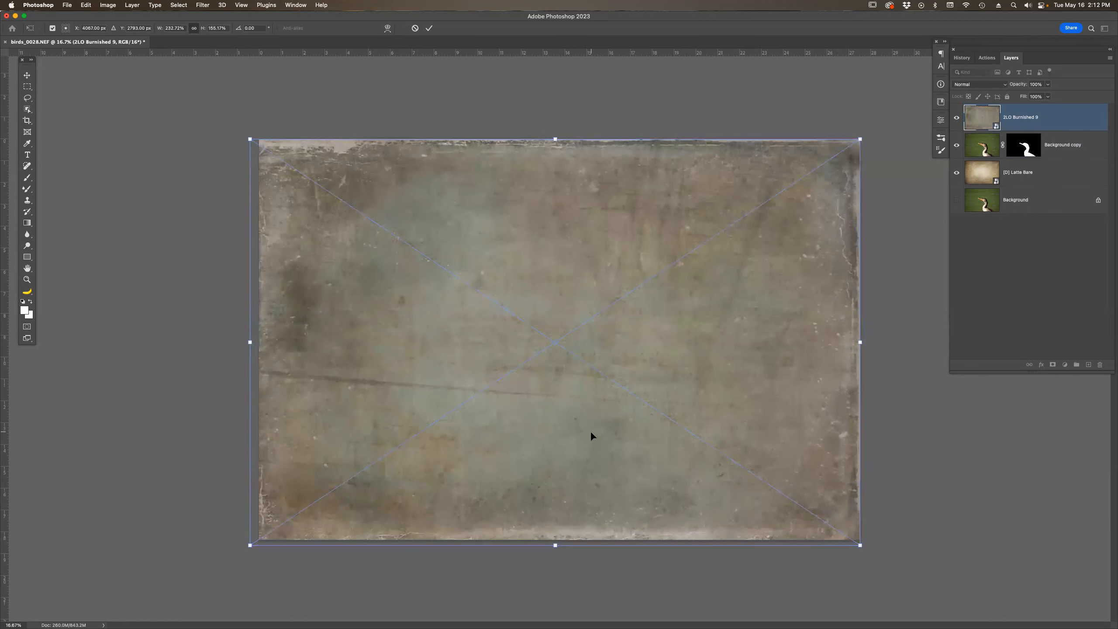
key(Return)
key(z)
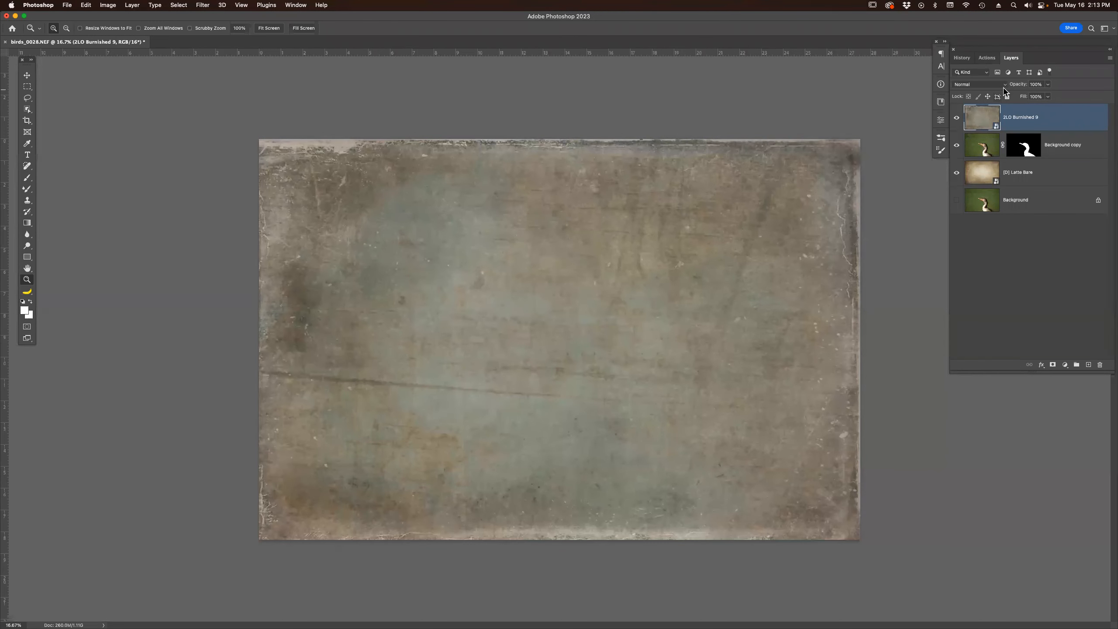
Set the blend mode of the 2LO Burnished 9 layer to Overlay.
click(1005, 85)
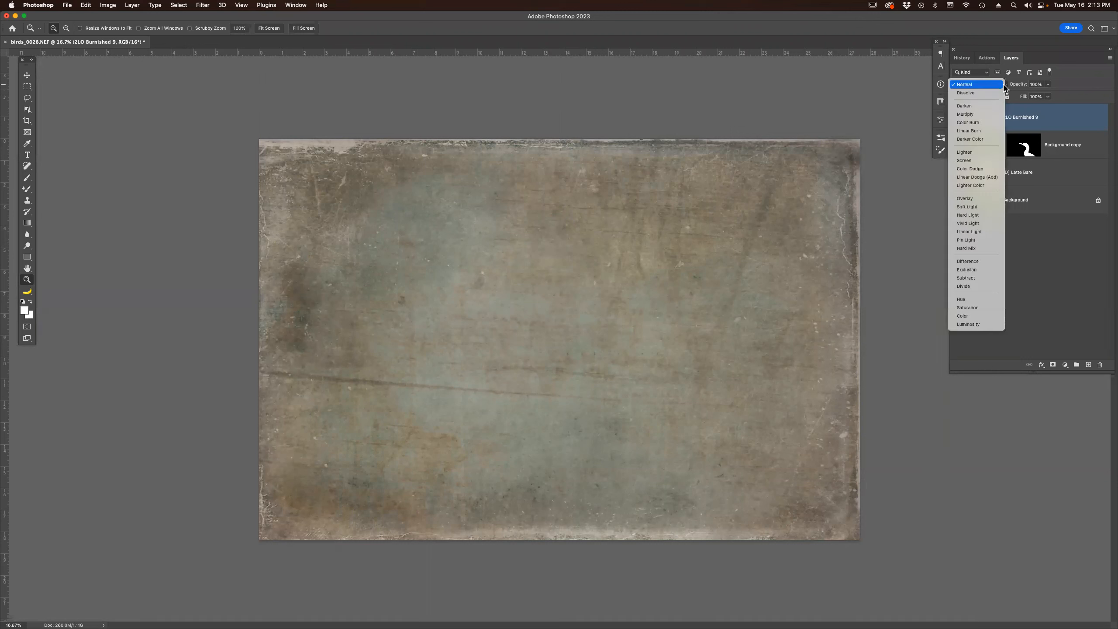
click(1005, 86)
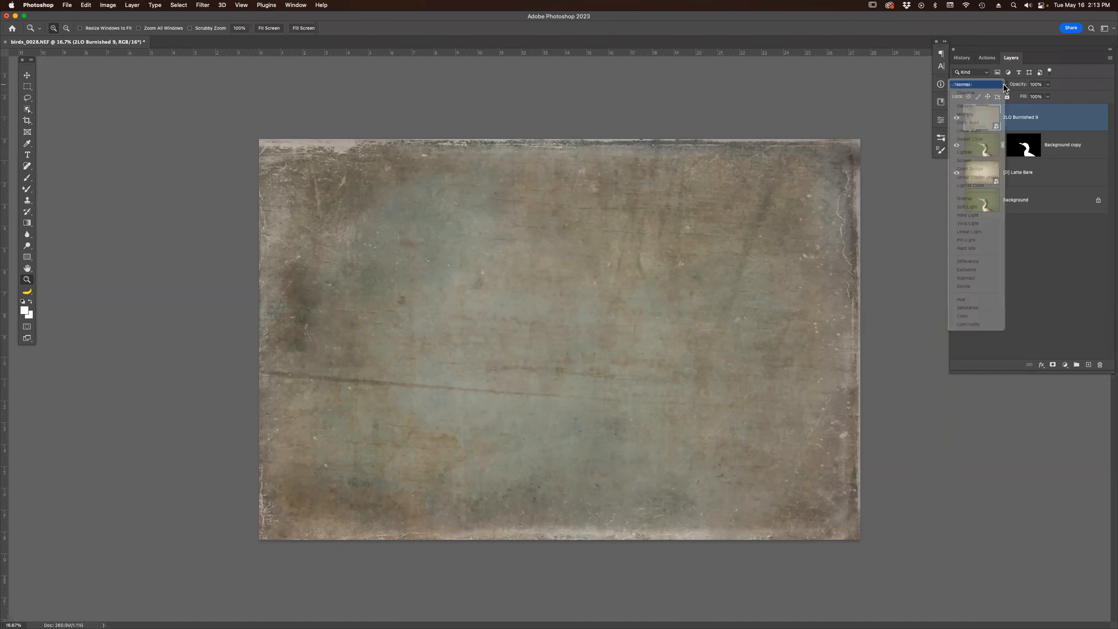
click(1005, 86)
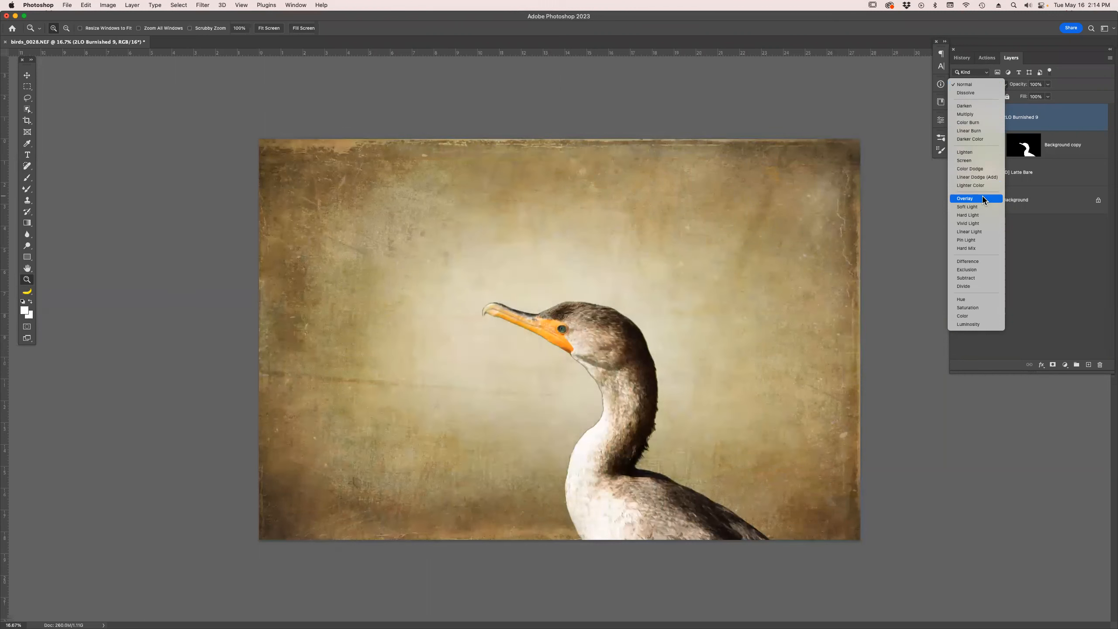
click(984, 199)
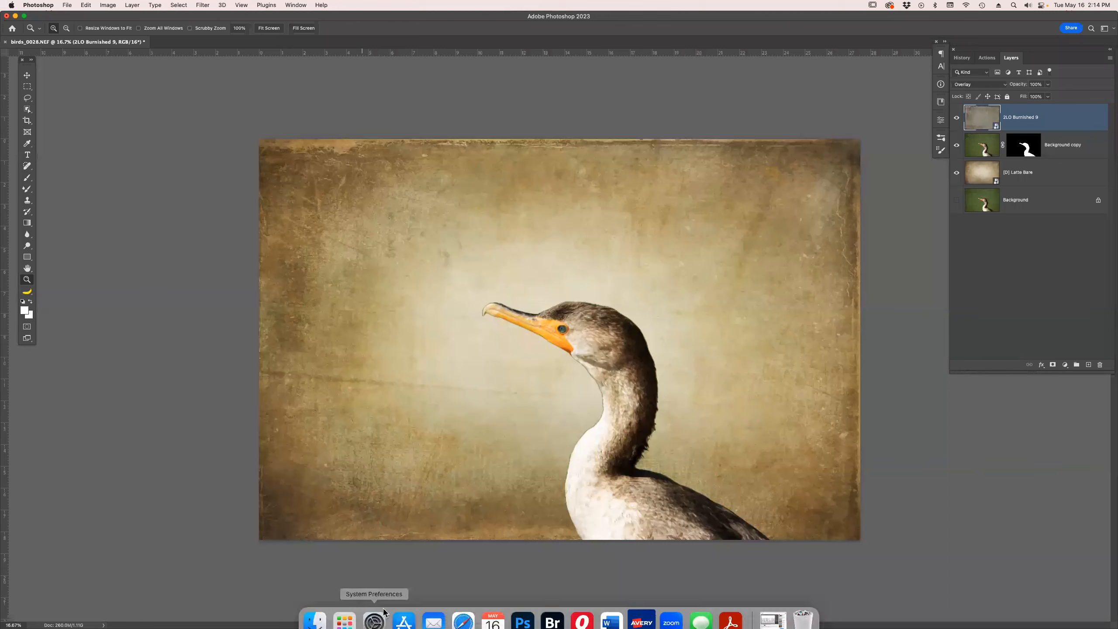
Place the texture JulyFreebie-1.jpg from Bridge into the Photoshop document, above the 2LO Burnished 9 layer.
key(super+Tab)
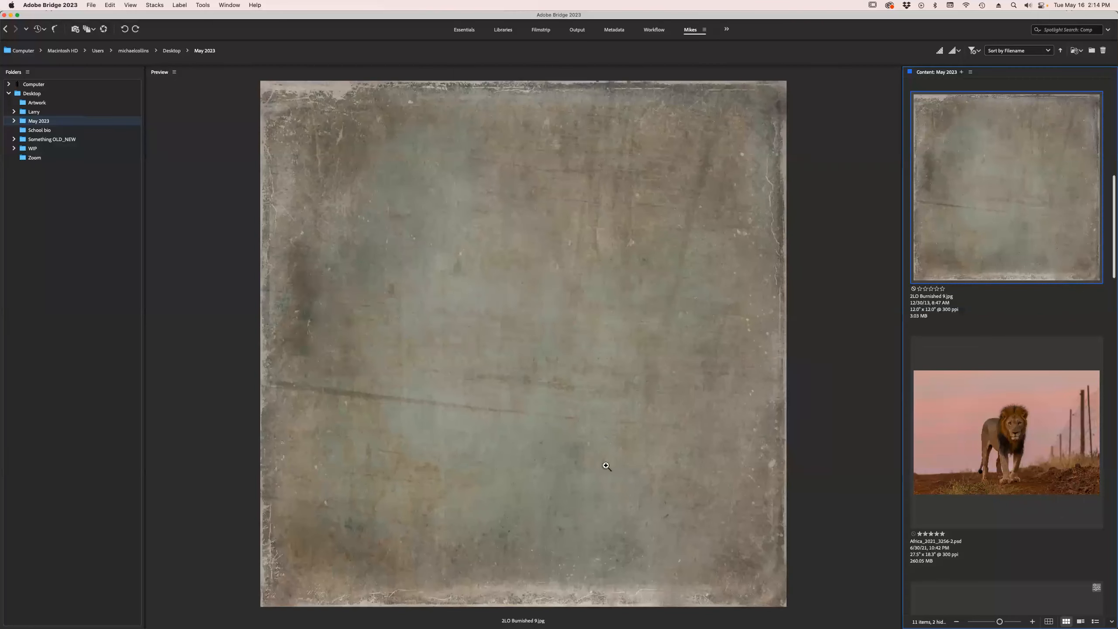
scroll(998, 286, down, 3)
scroll(997, 286, down, 10)
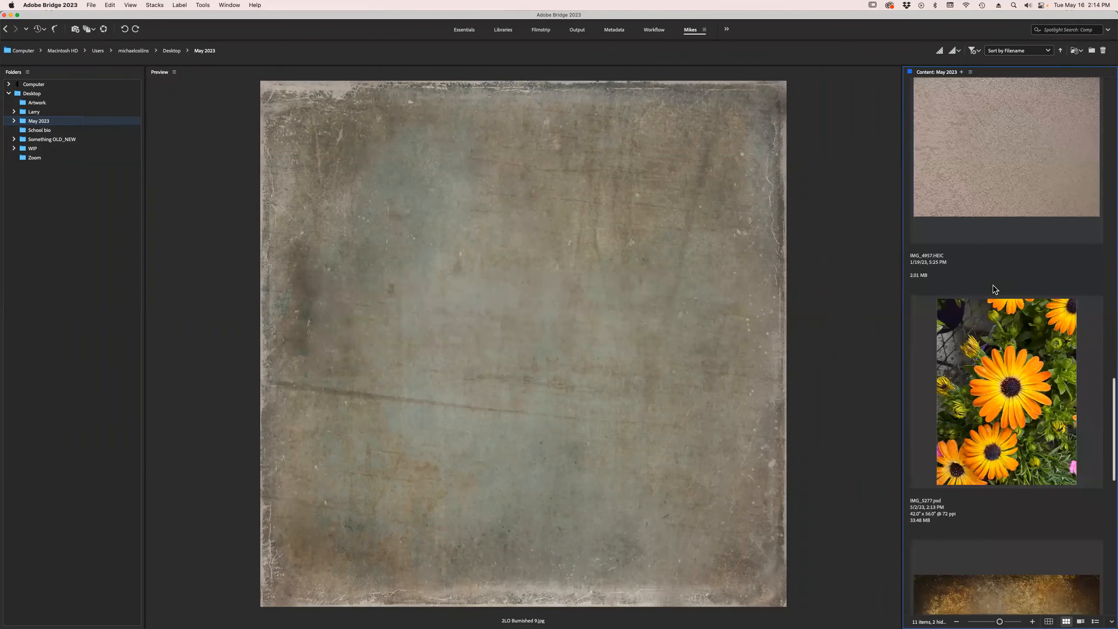
scroll(995, 288, down, 6)
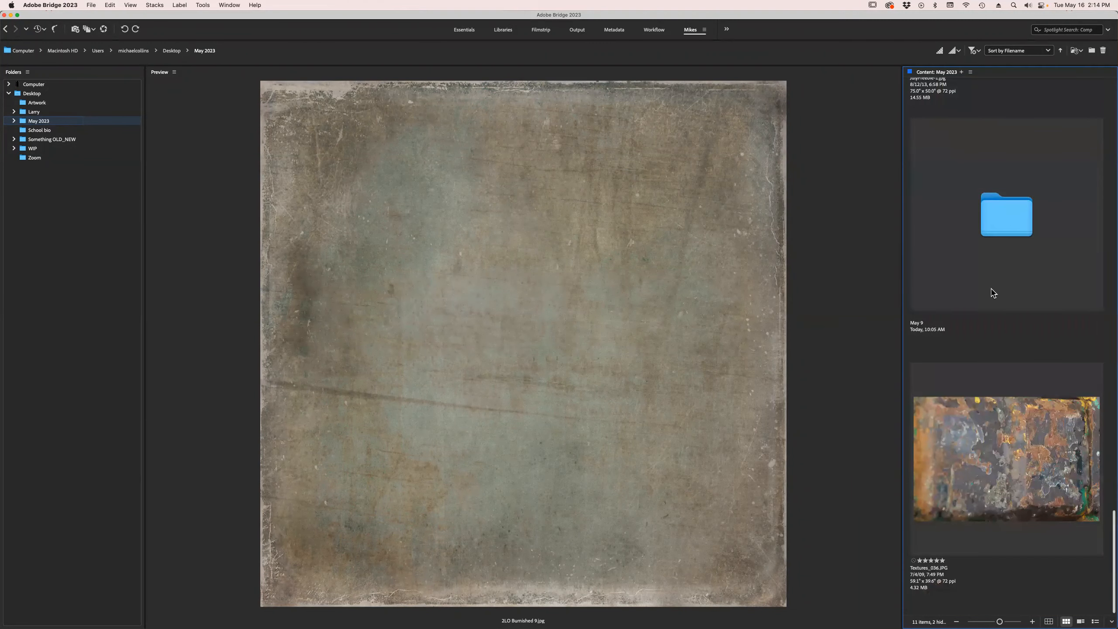
scroll(994, 291, up, 4)
click(989, 449)
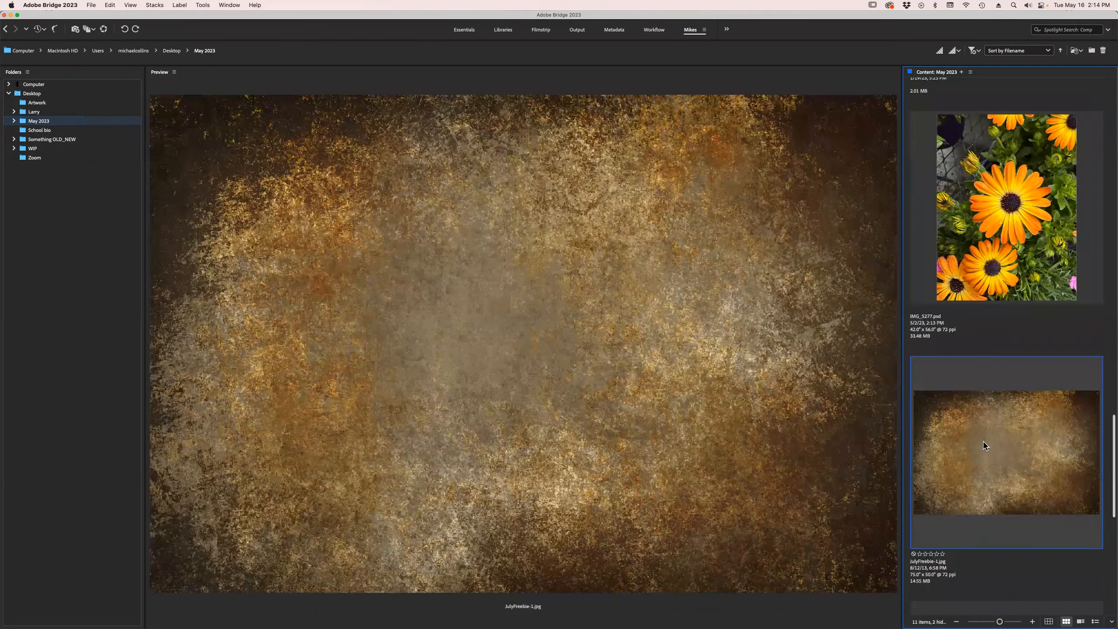
right_click(984, 443)
mouse_move(999, 457)
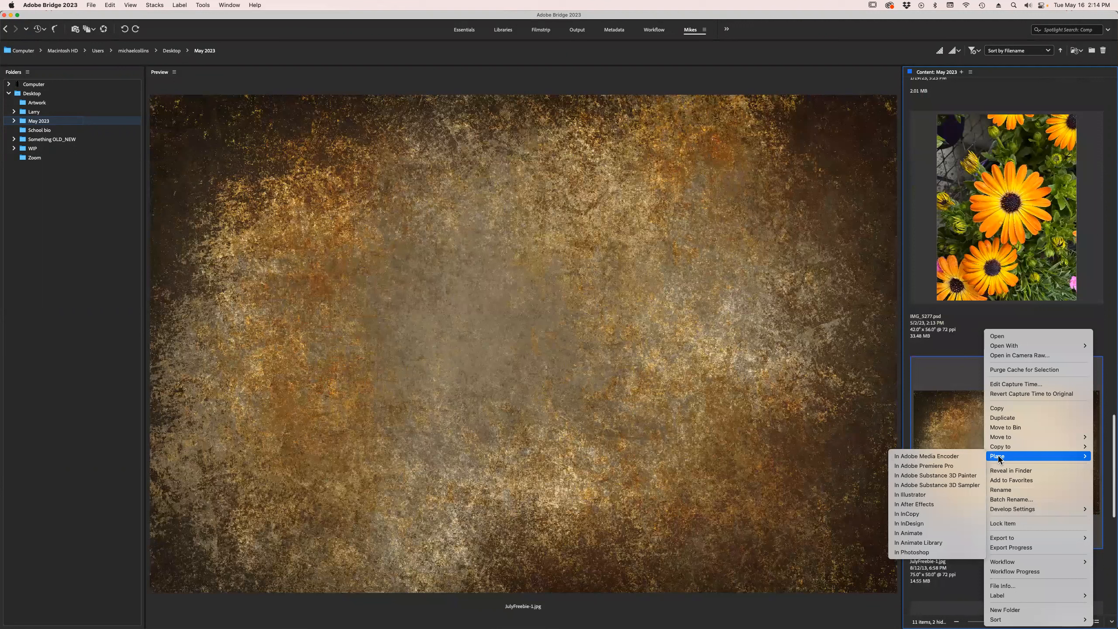
click(937, 552)
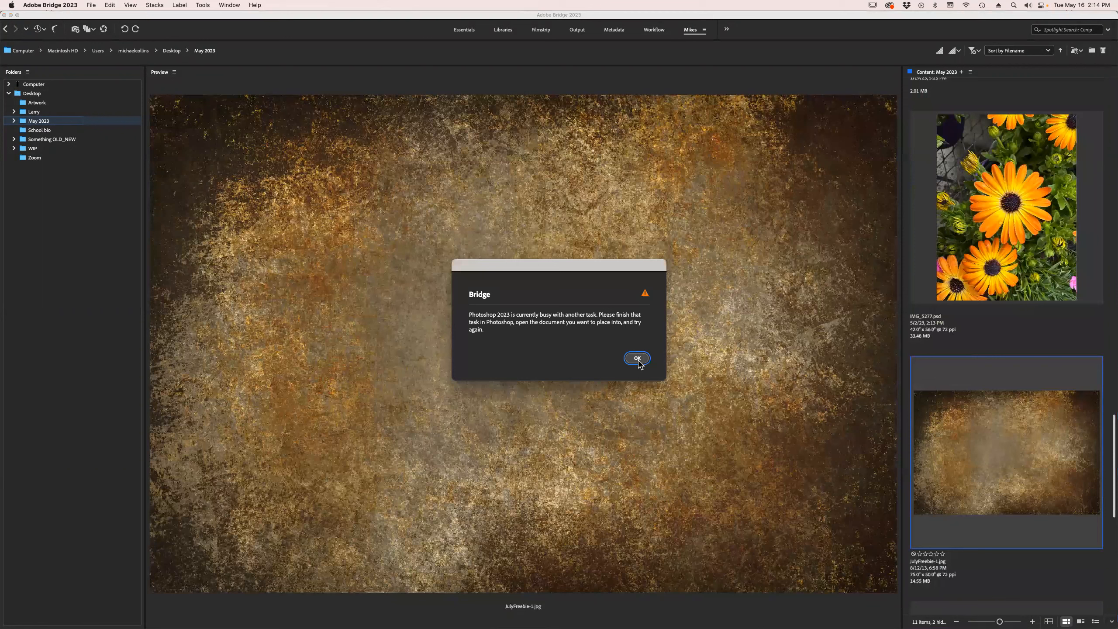
click(637, 359)
right_click(998, 442)
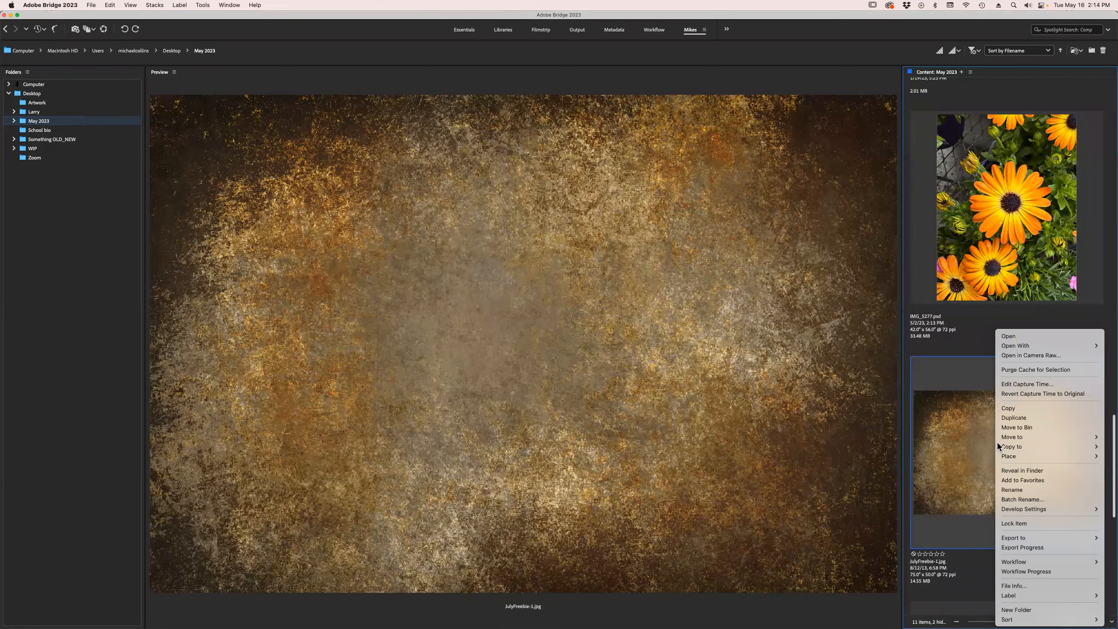
click(946, 553)
key(super+Tab)
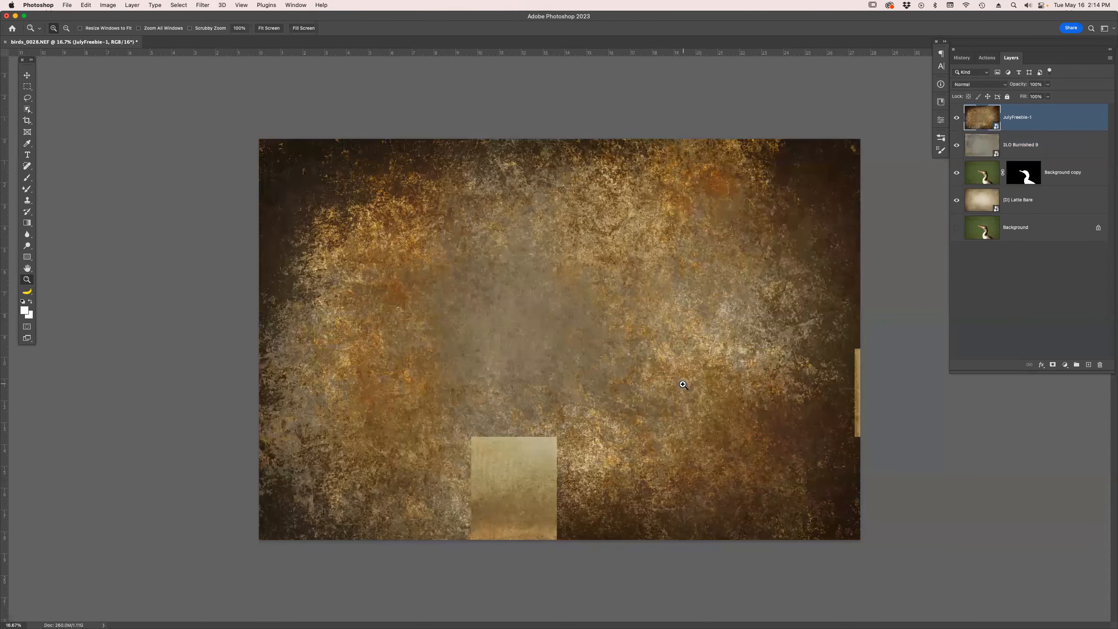
Blend the JulyFreebie-1 layer in Soft Light mode and lower its opacity to about 65%.
click(996, 85)
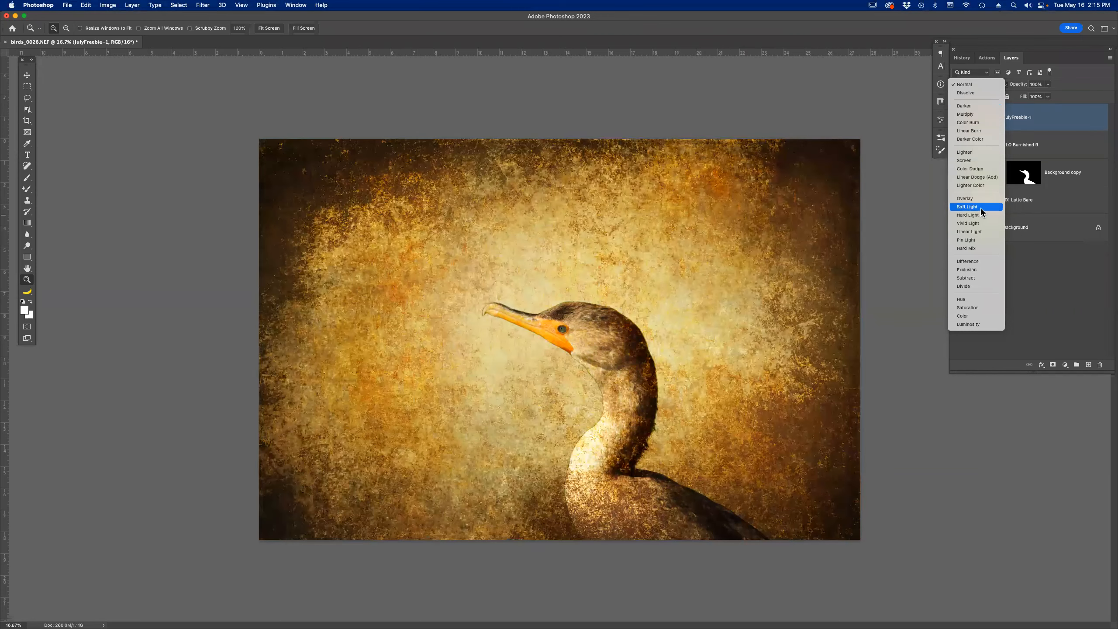
click(980, 207)
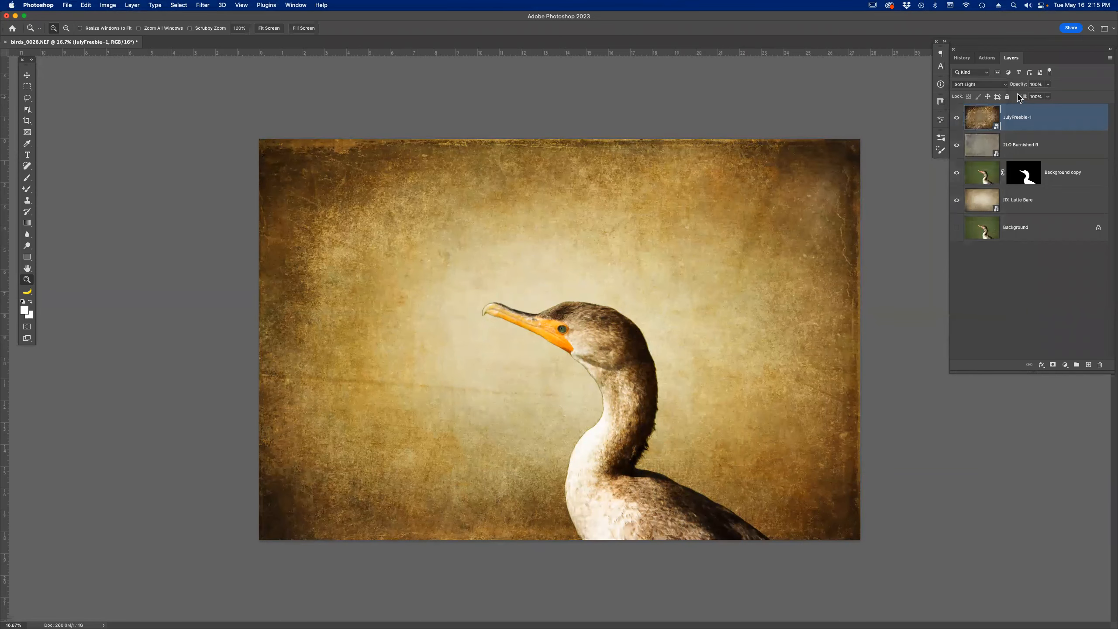
drag(1020, 89, 1012, 90)
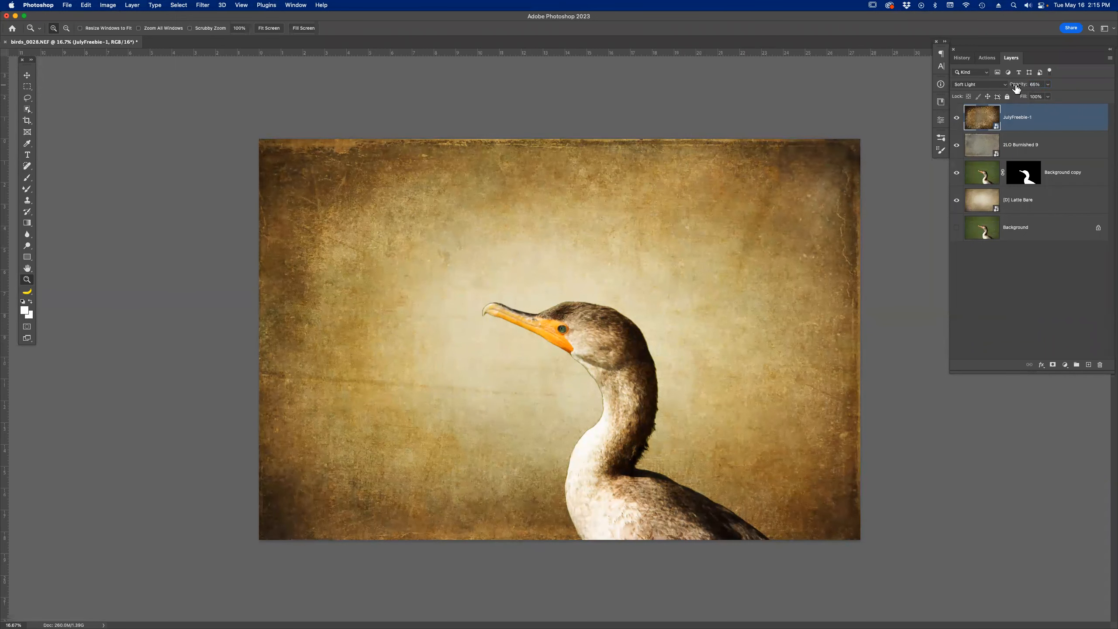
Open the composite _birds_002700.psd from Bridge in Photoshop to examine its result, and return to the birds_0028.NEF document.
click(552, 608)
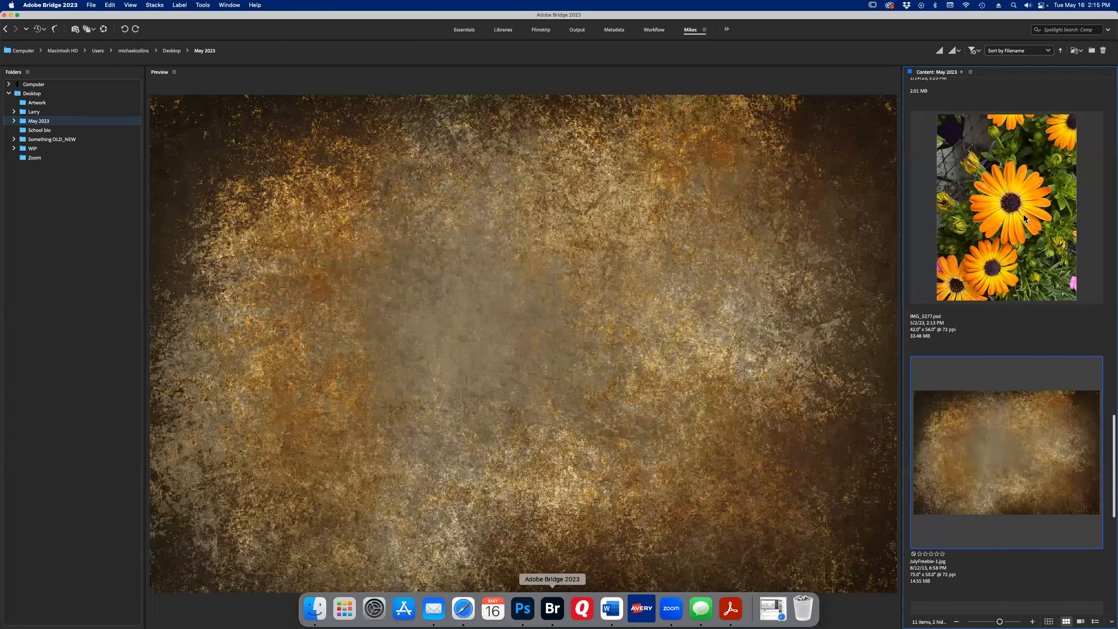
double_click(972, 206)
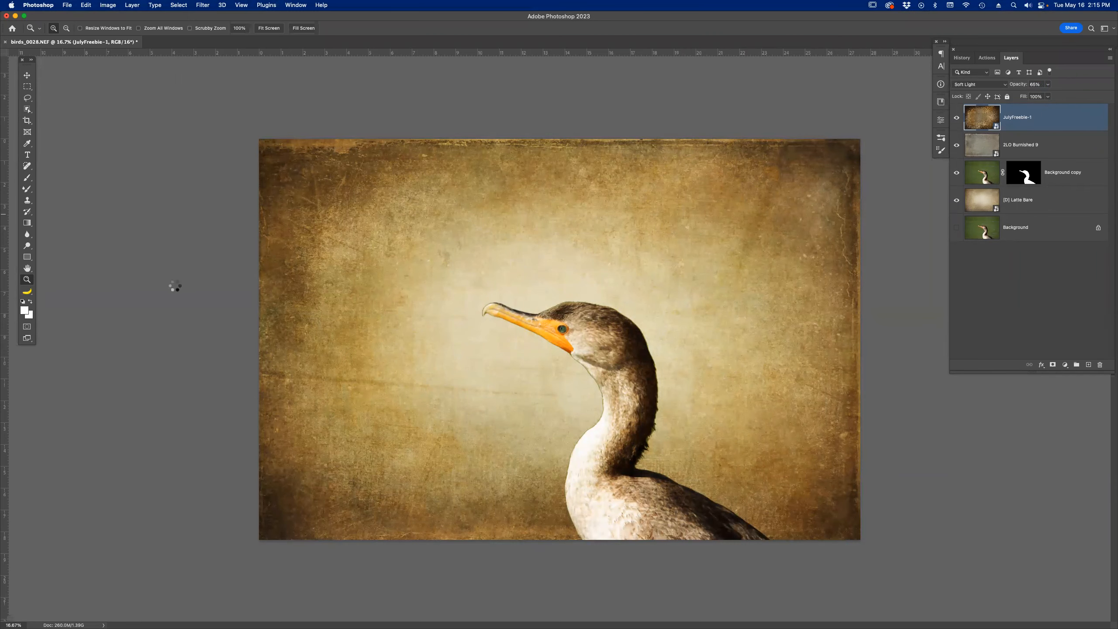
key(super+Tab)
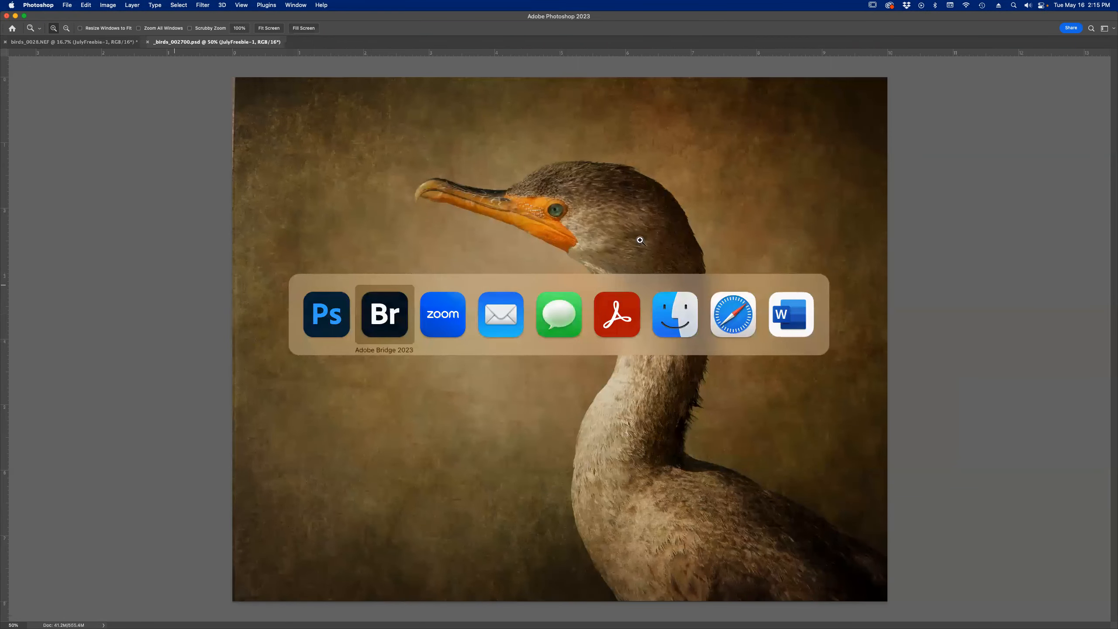
key(super+Tab)
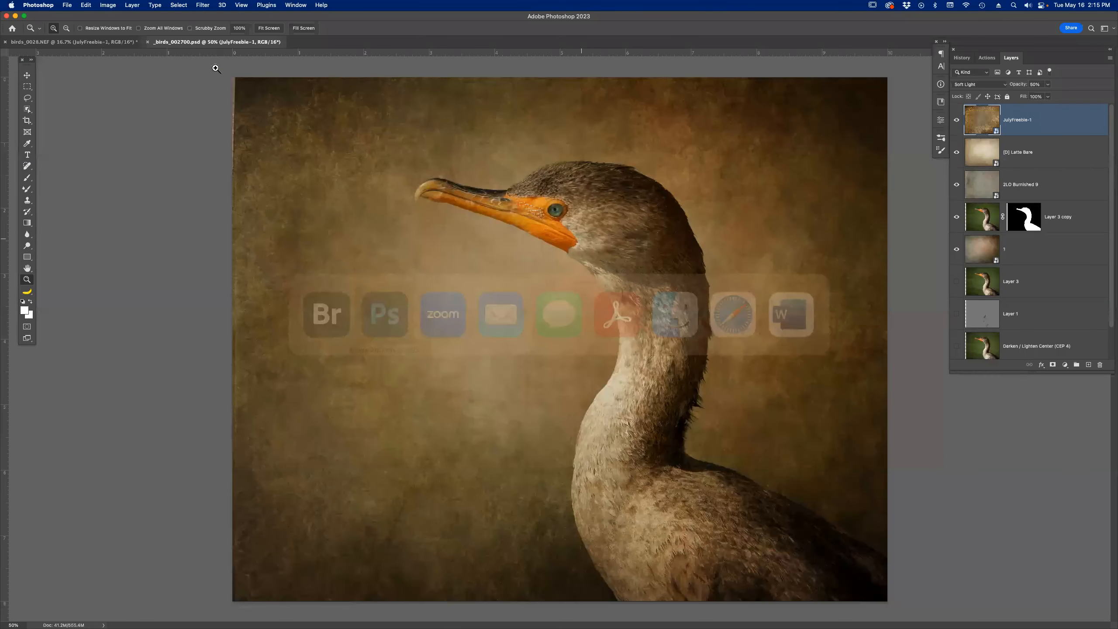
click(103, 43)
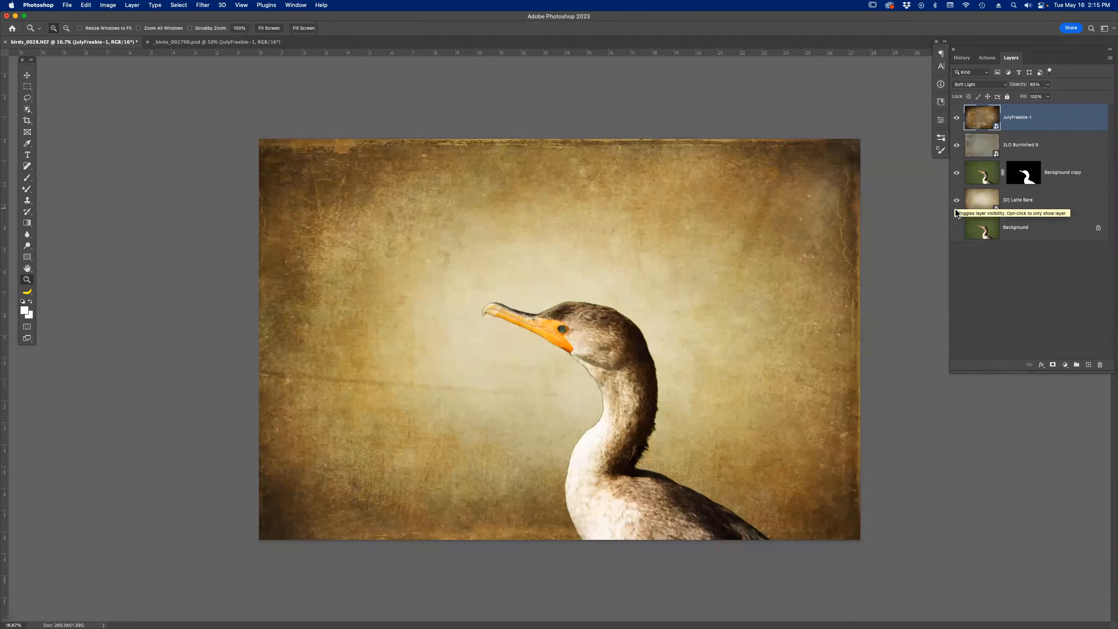
Select the Background layer, turn on its visibility and show it alone with all other layers hidden.
click(991, 227)
click(956, 228)
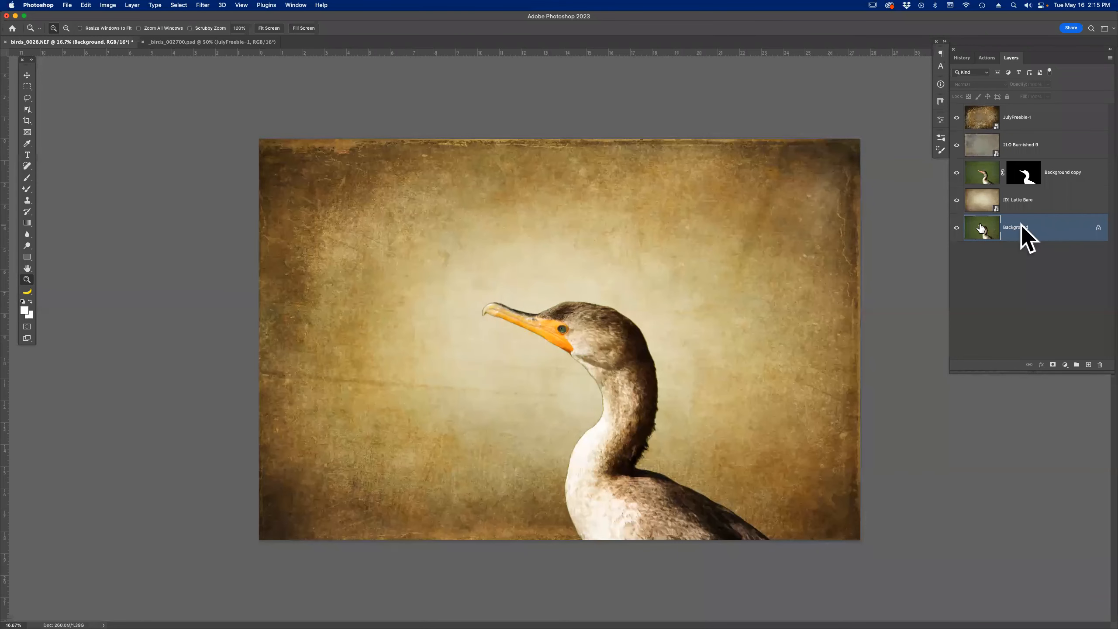
alt+click(957, 229)
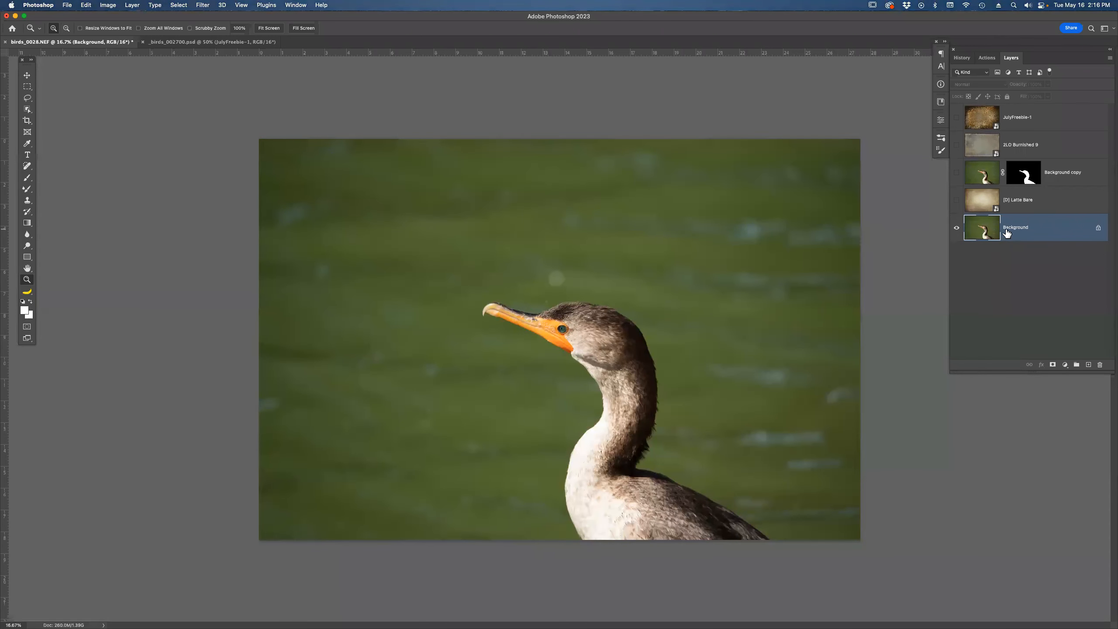
alt+click(956, 229)
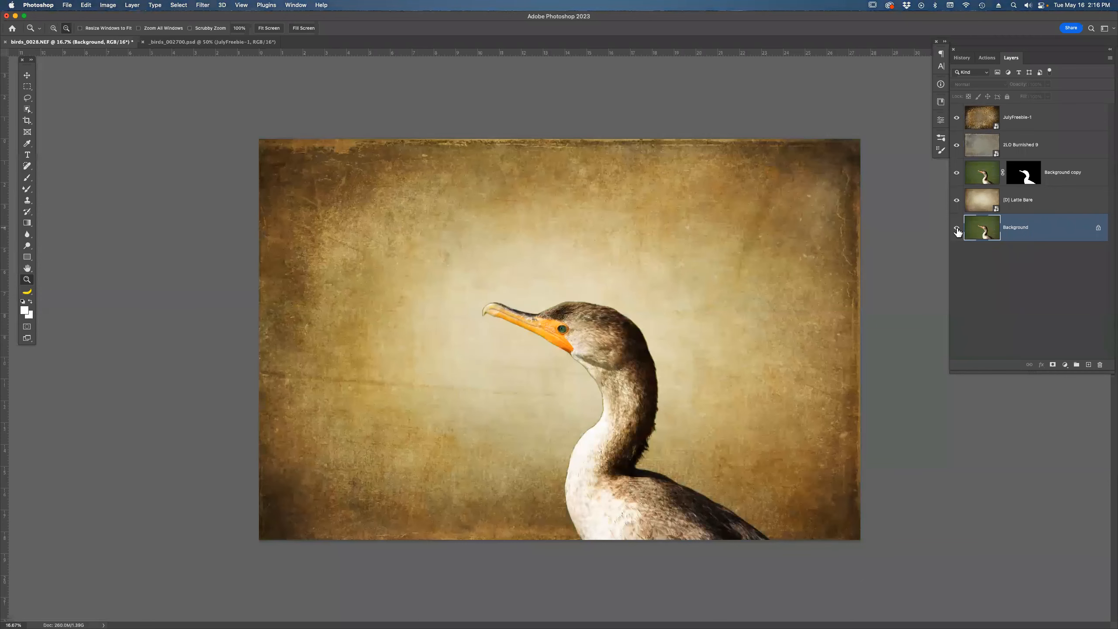
alt+click(957, 229)
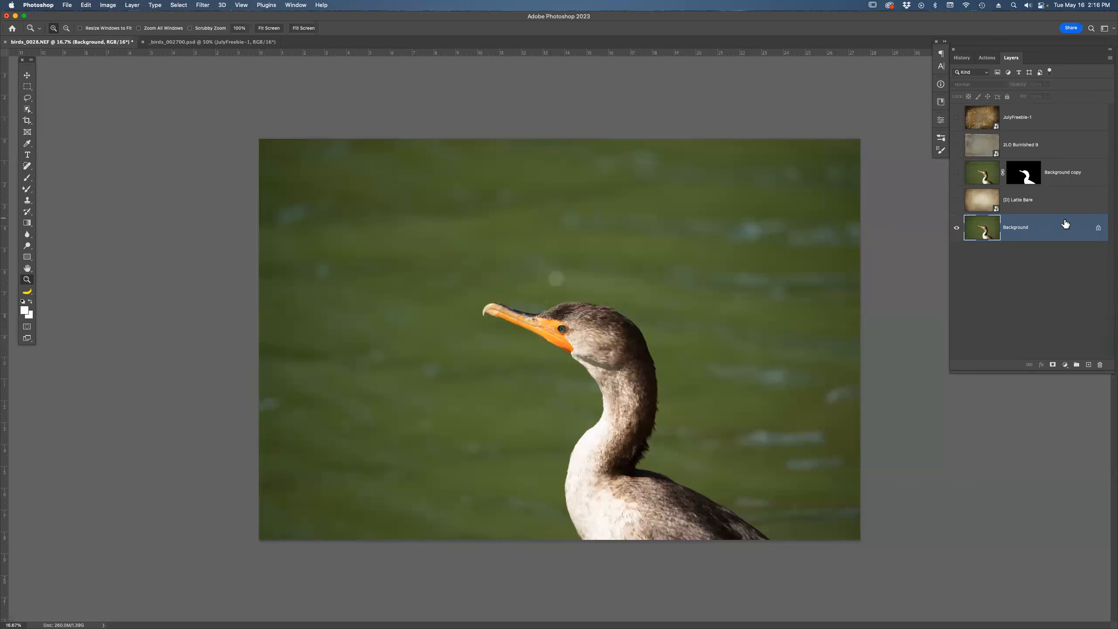
Select the whole bird on the Background layer with Select Subject.
key(w)
click(388, 28)
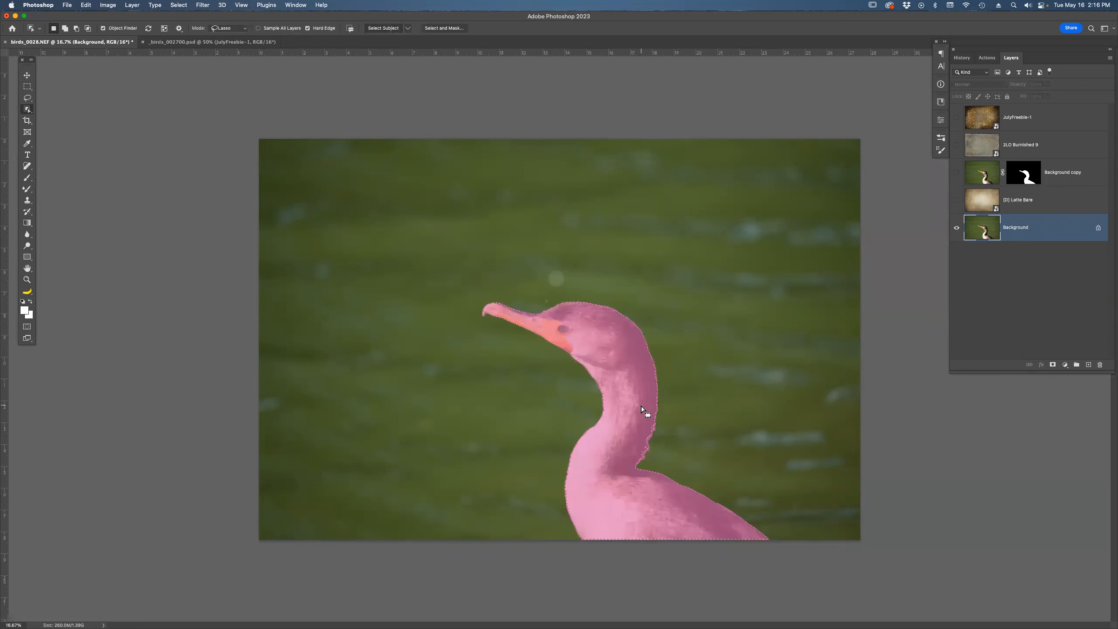
key(z)
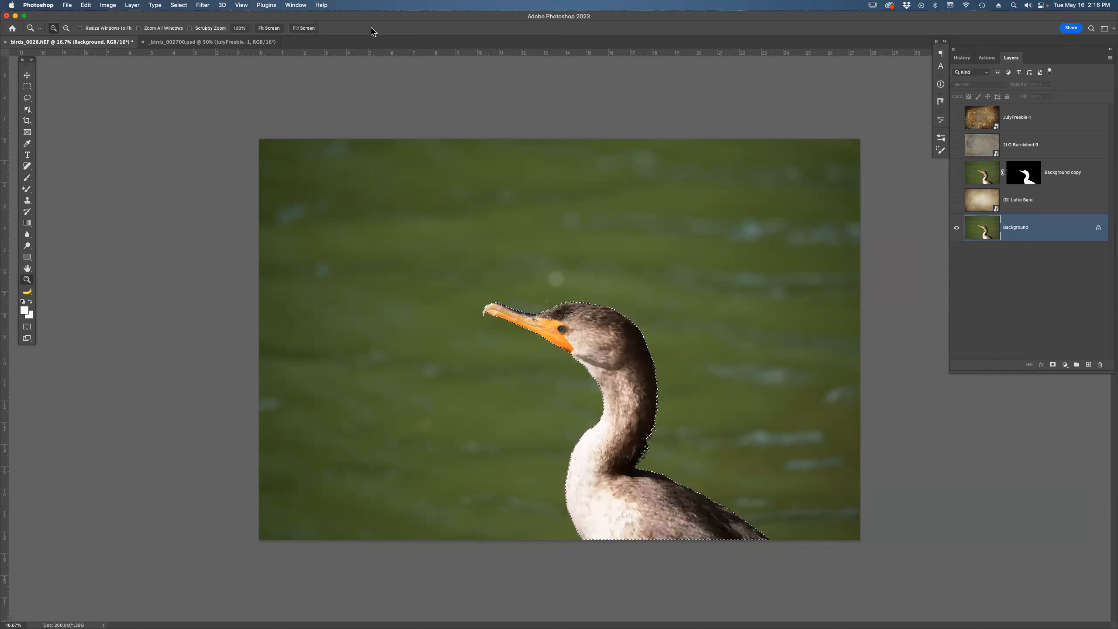
Open the bird selection in Select and Mask and apply Refine Hair to its edges.
click(27, 98)
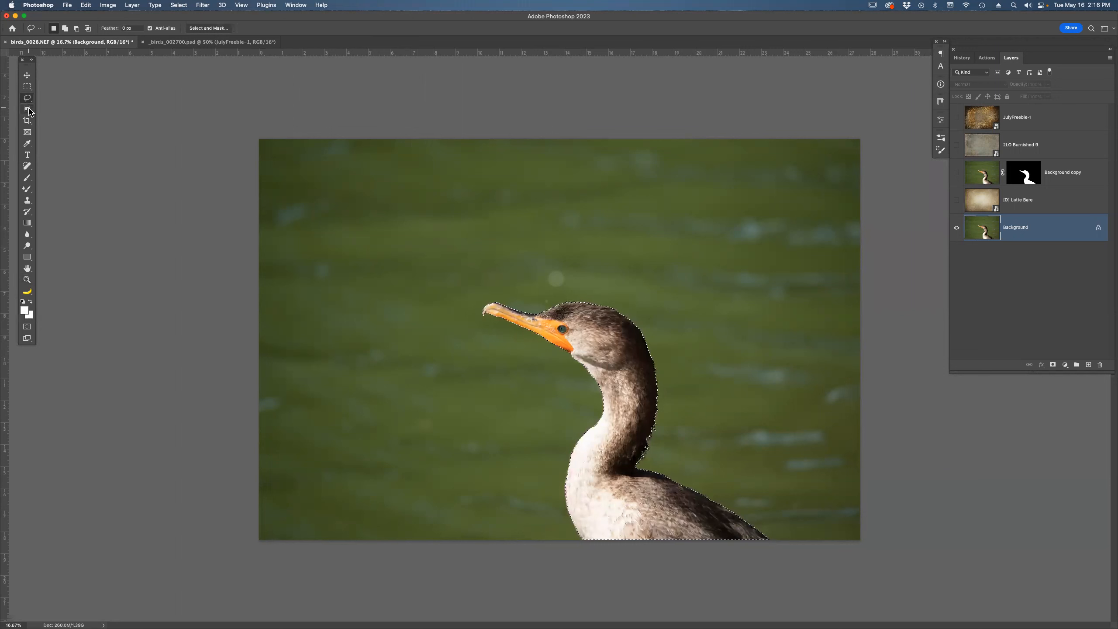
click(209, 28)
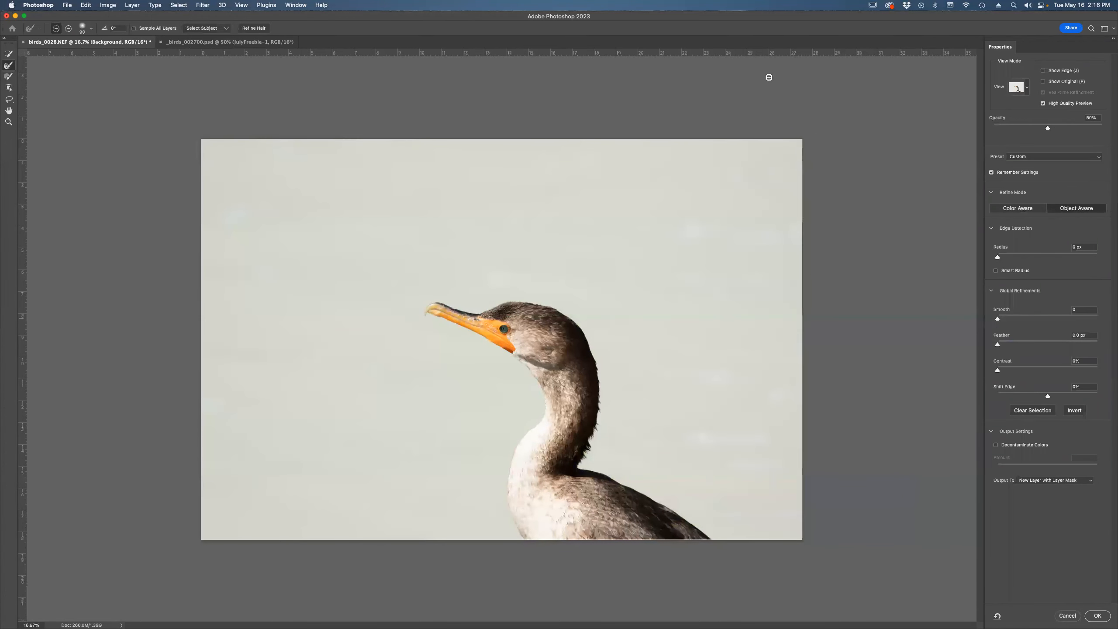
click(258, 28)
Output the refined bird selection to a new layer with a layer mask.
click(1095, 483)
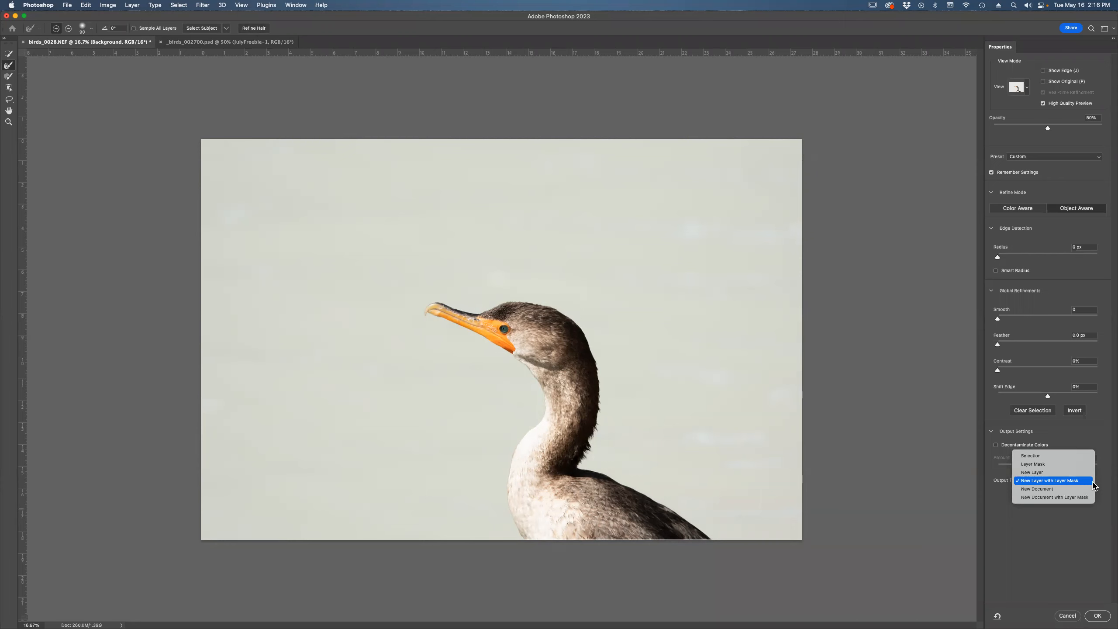
key(Escape)
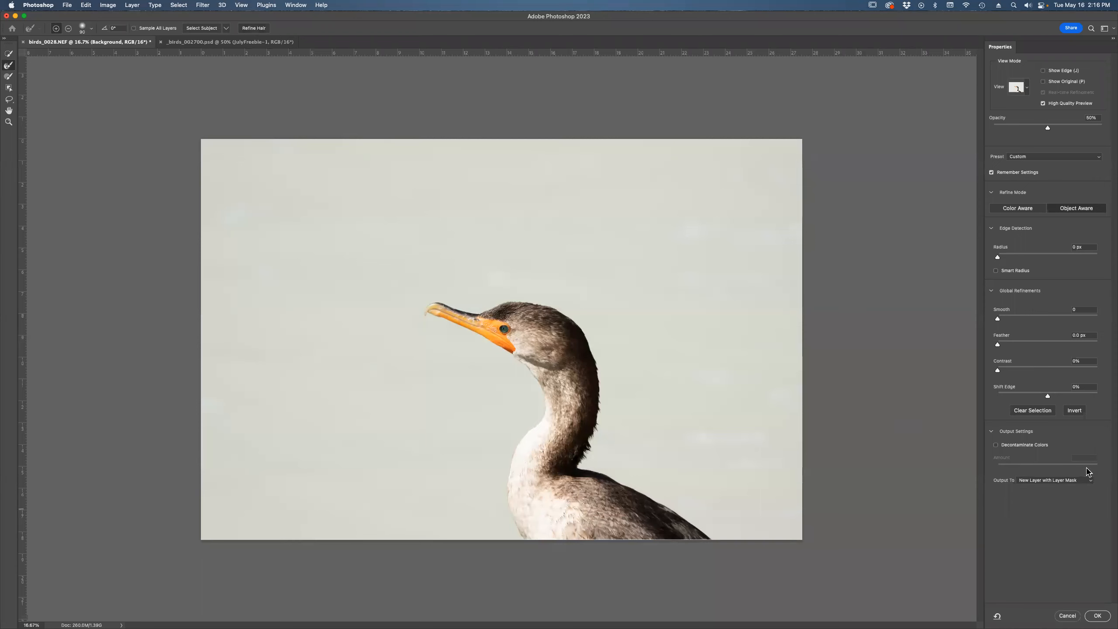
click(1093, 481)
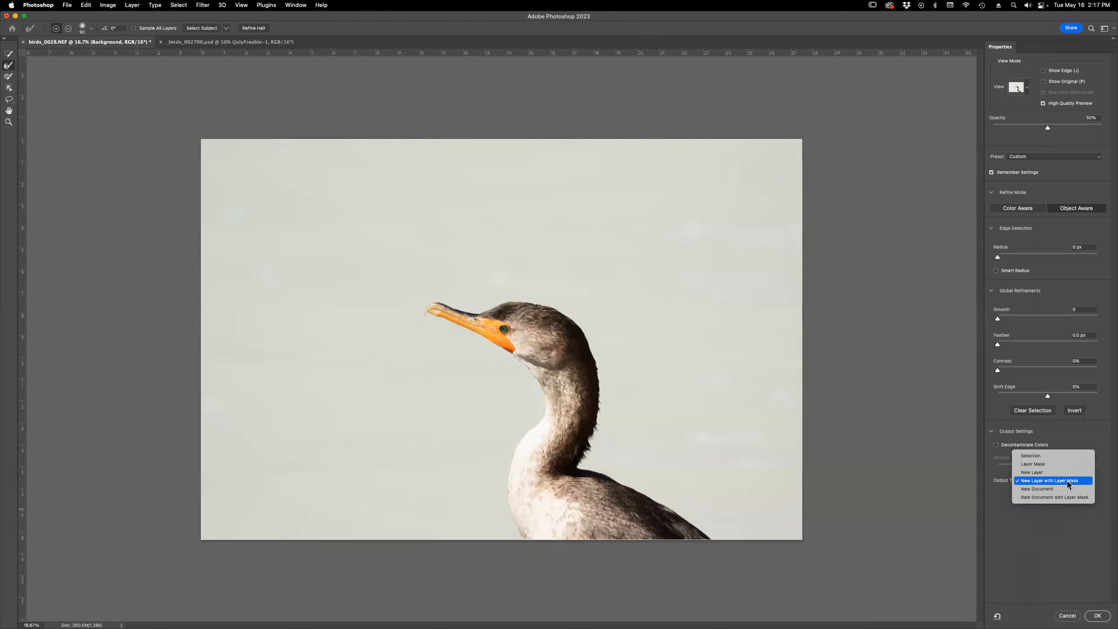
click(1068, 482)
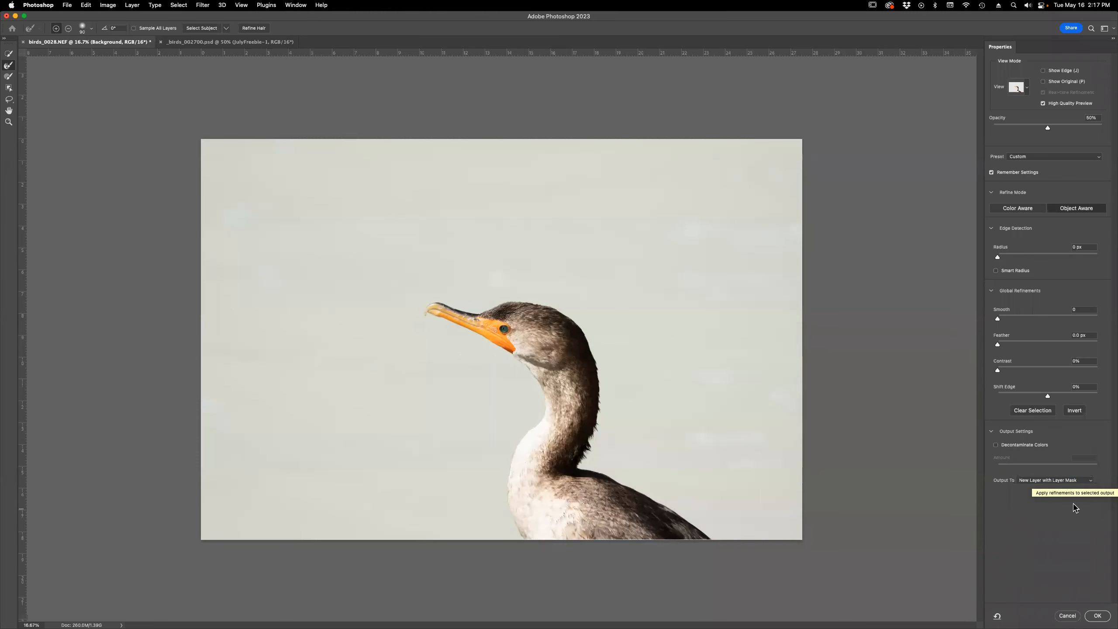
key(Return)
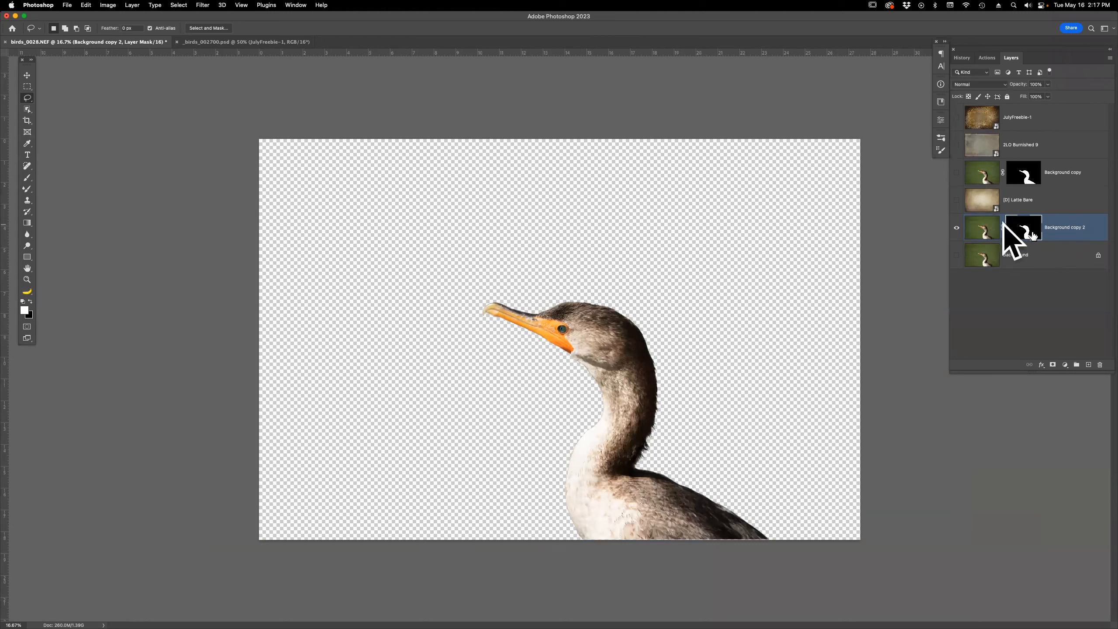
Turn the texture and masked bird layers back on and delete the duplicate bird layer Background copy 2.
click(956, 228)
drag(957, 116, 957, 224)
click(957, 226)
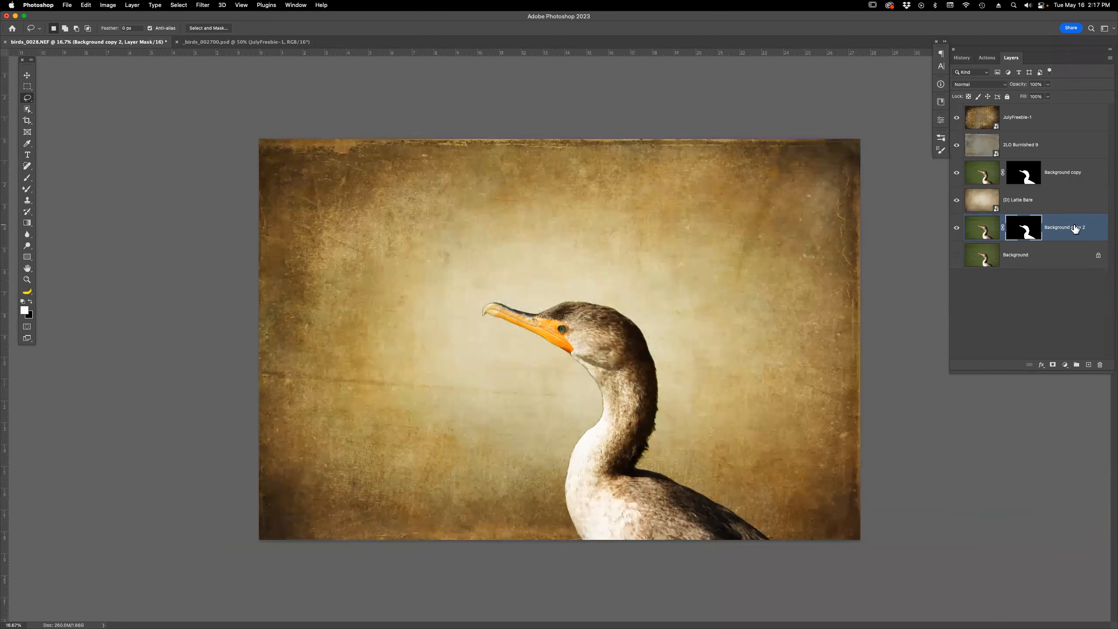
drag(1076, 228, 1101, 358)
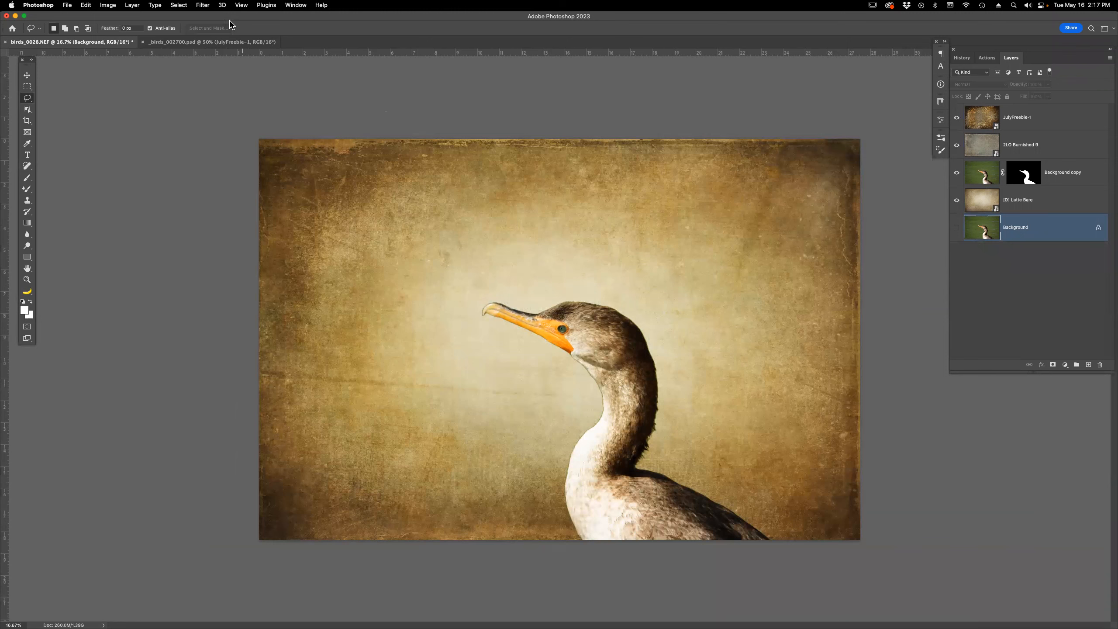
In _birds_002700.psd, check the texture layers' blend modes and view the base texture layer 1 alone, restoring all layers.
click(221, 43)
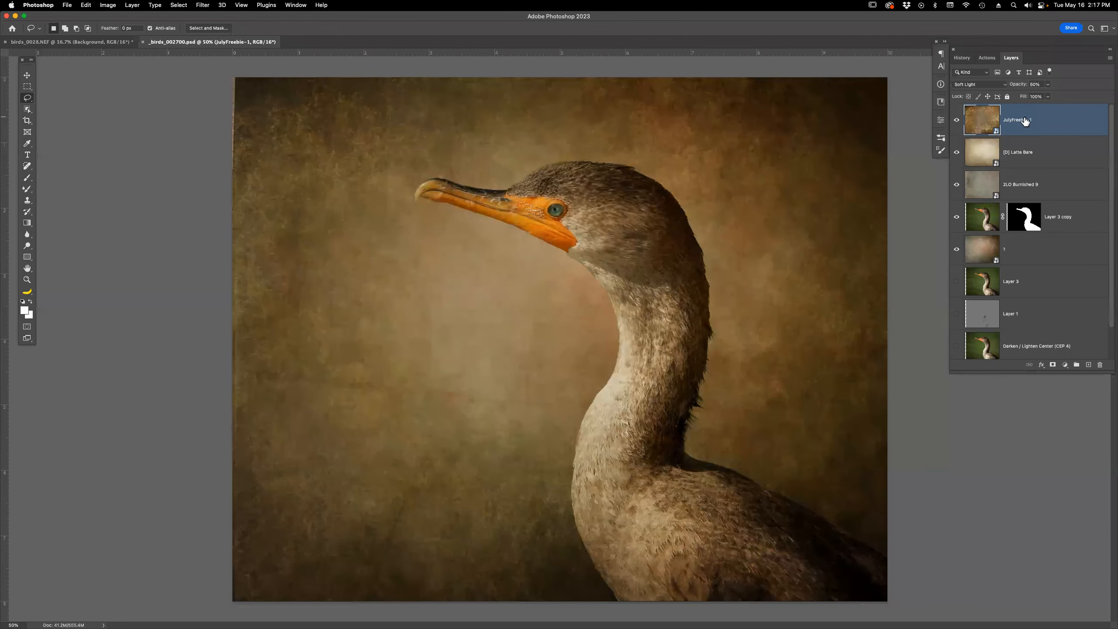
click(1040, 159)
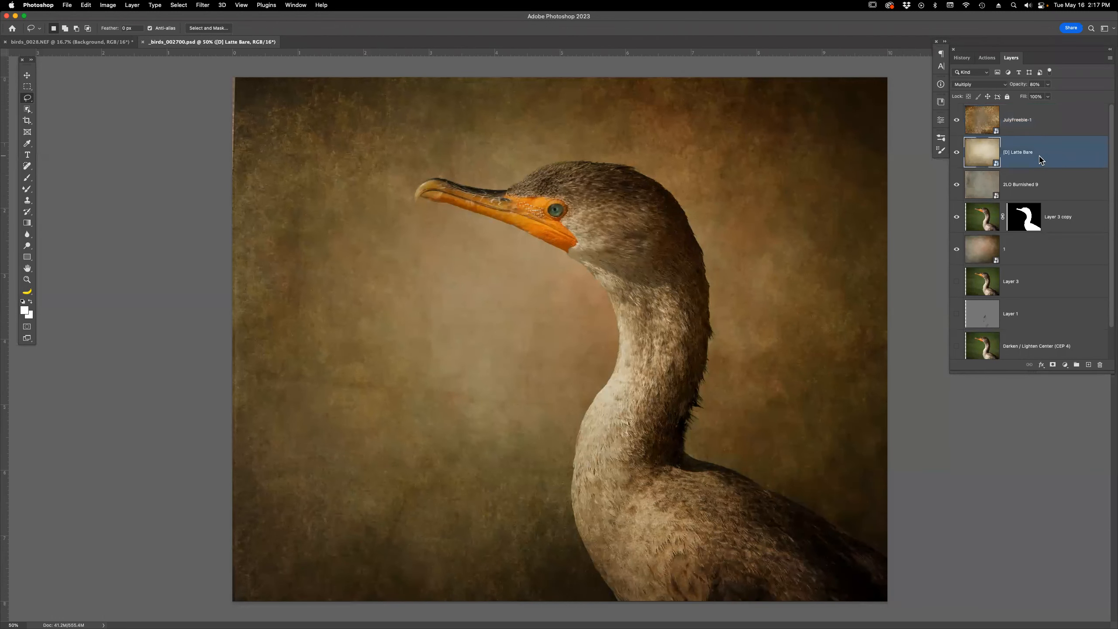
click(1044, 189)
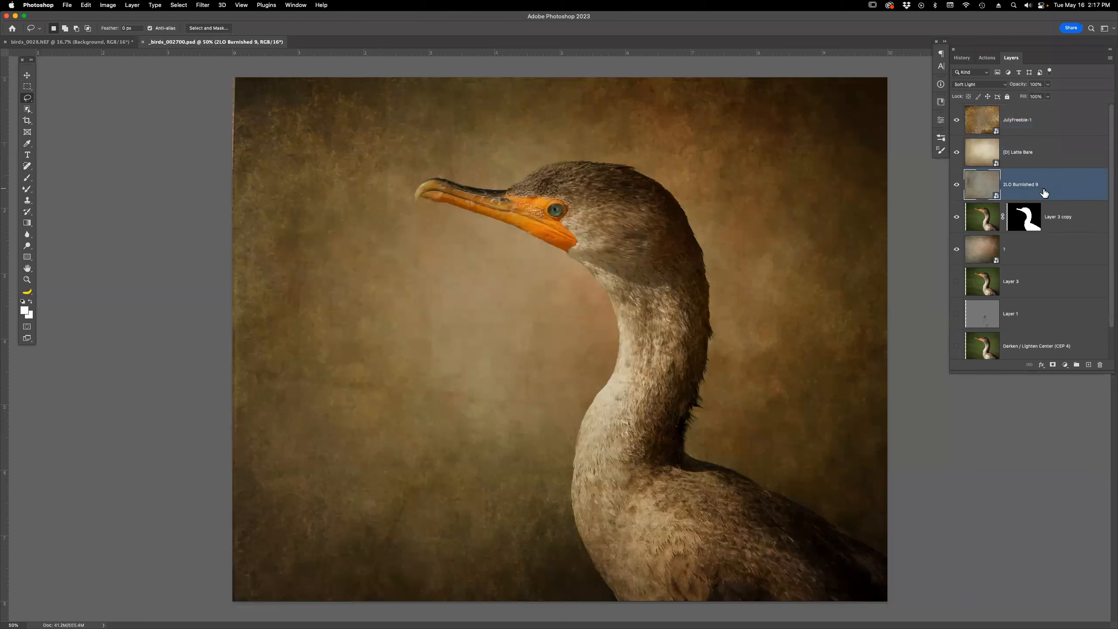
click(991, 255)
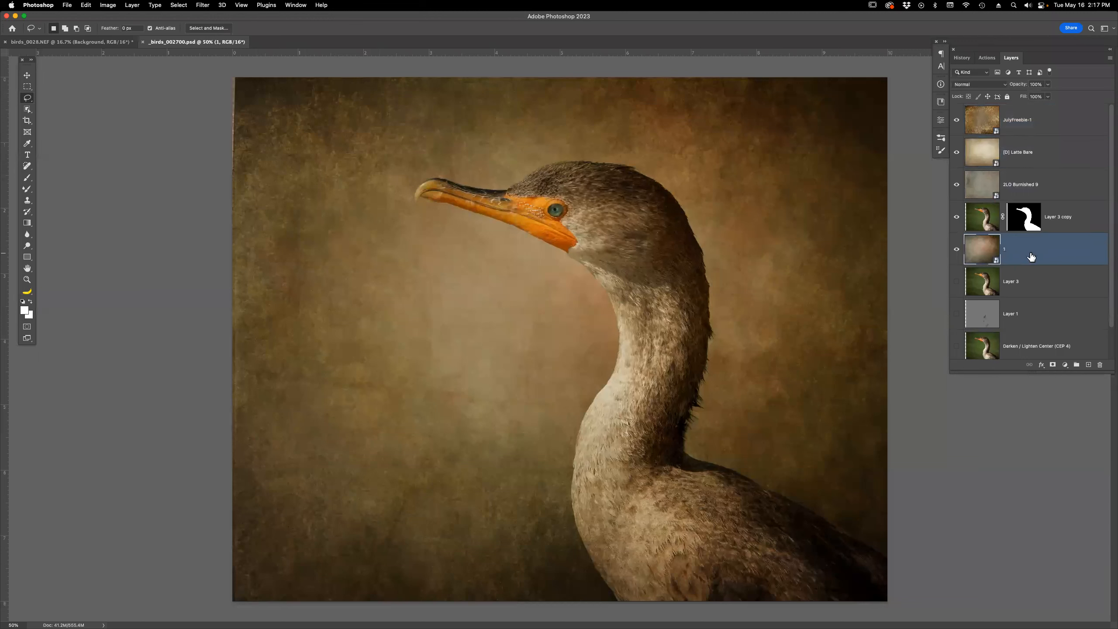
alt+click(957, 252)
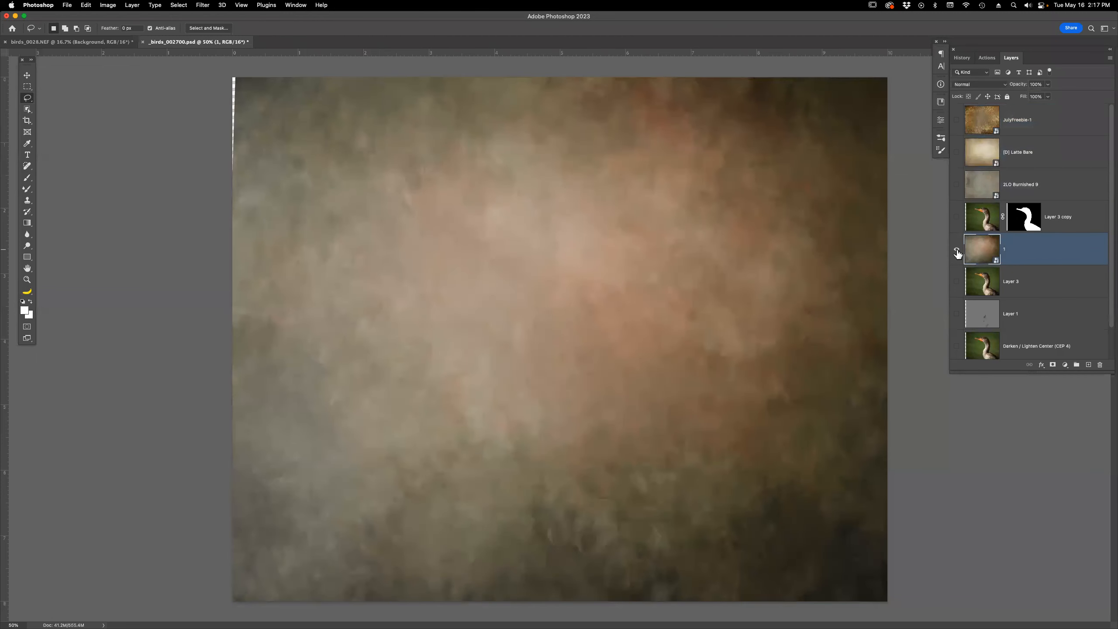
alt+click(957, 252)
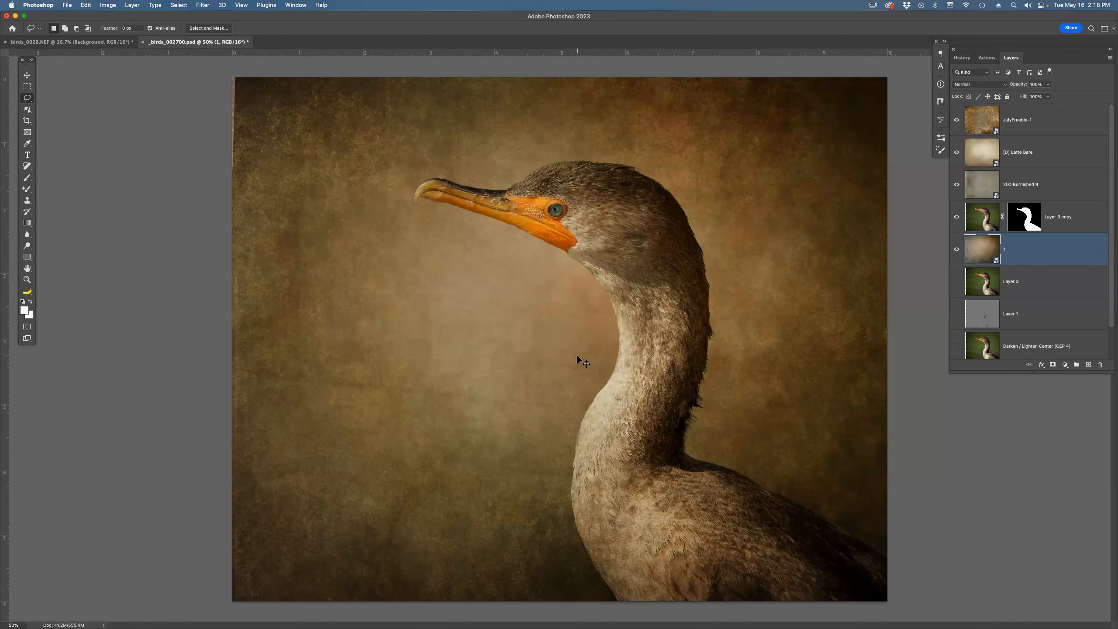
Close _birds_002700.psd without saving its changes and keep birds_0028.NEF open.
key(super+w)
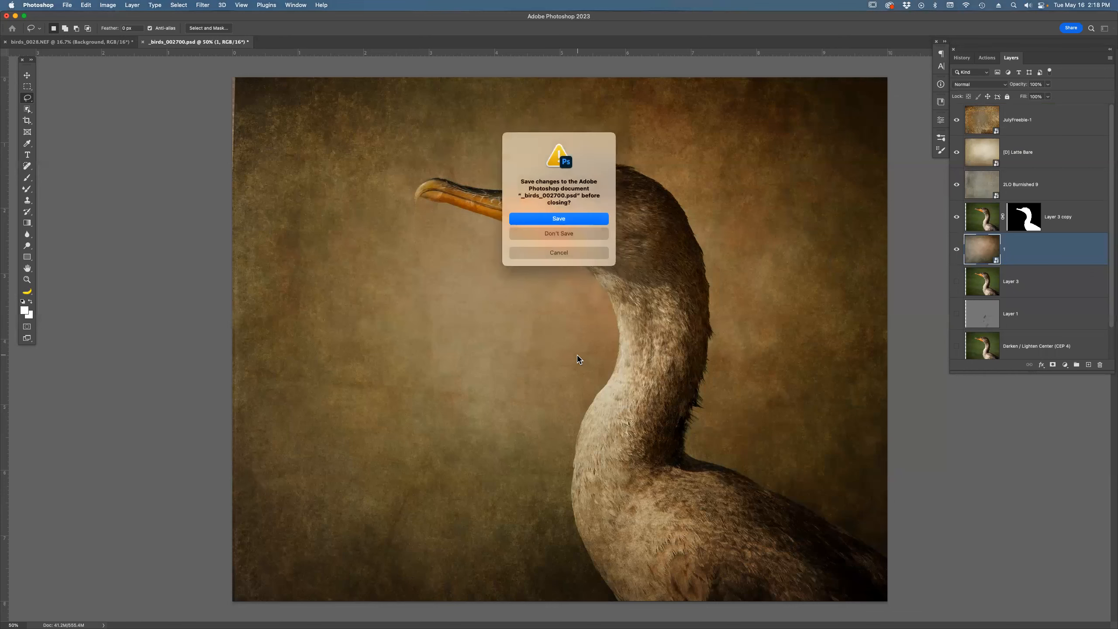
key(super+d)
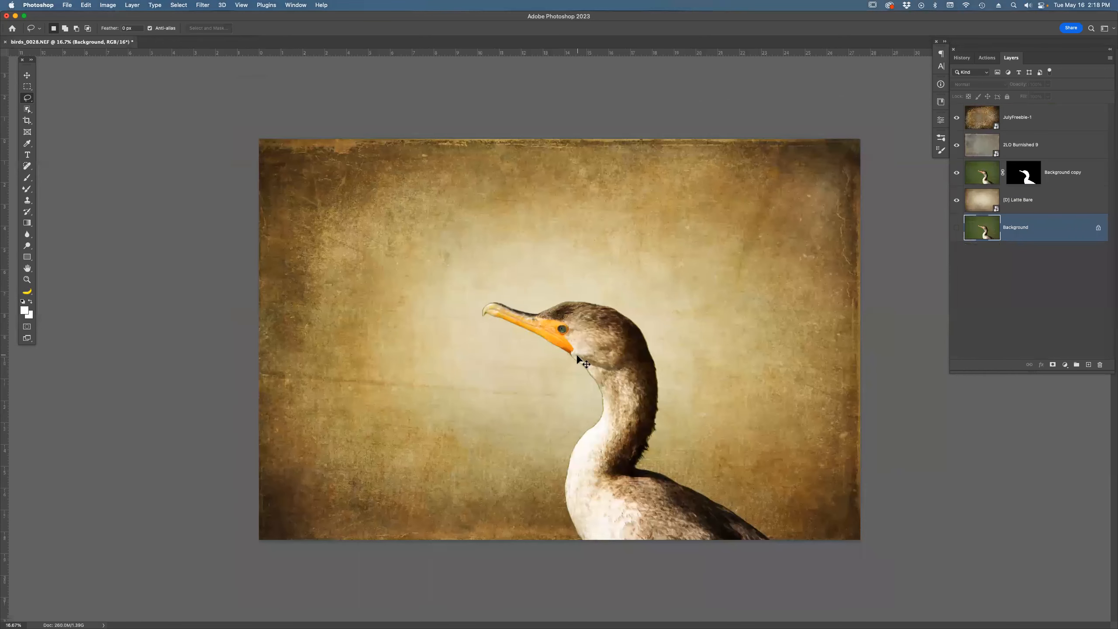
key(super+w)
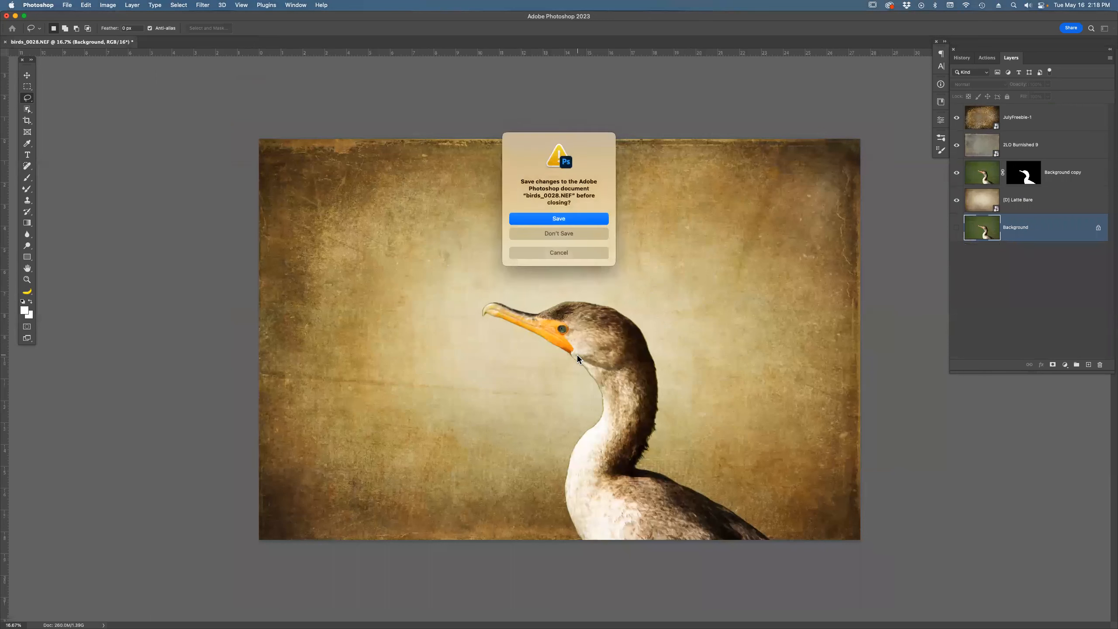
click(585, 257)
Move the [D] Latte Bare texture layer above the masked Background copy layer and set its blend mode to Multiply.
click(1040, 205)
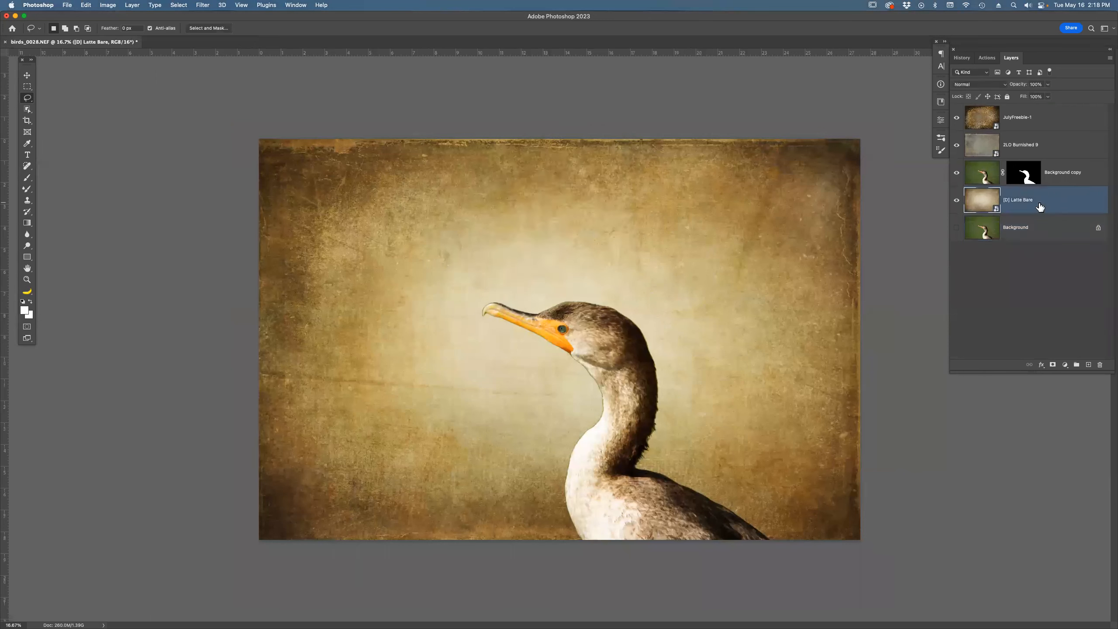
drag(1041, 205, 1038, 165)
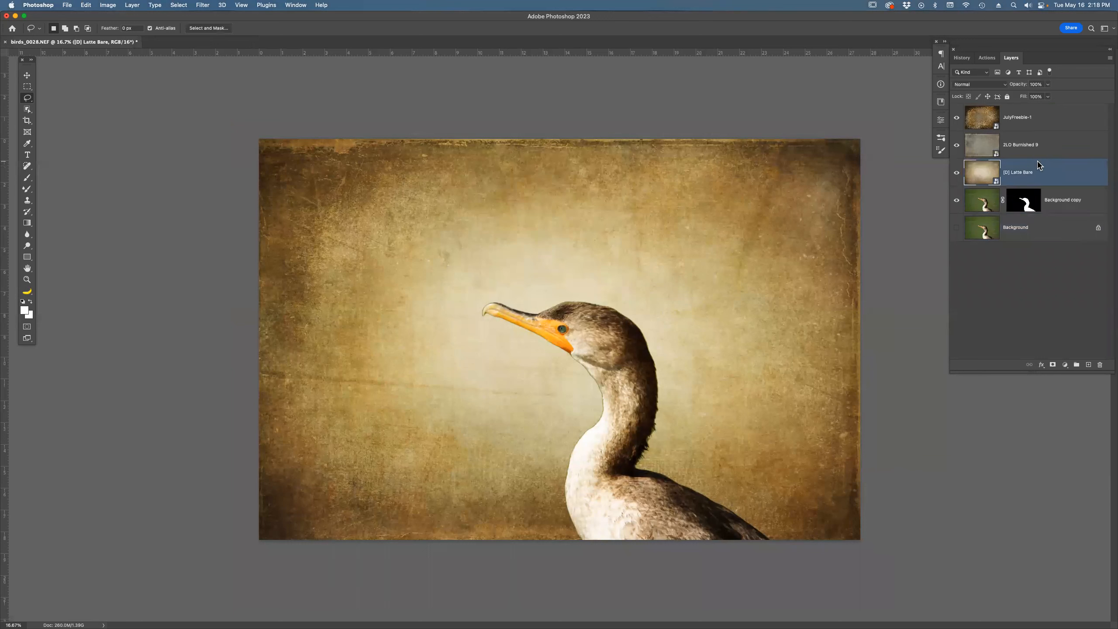
click(999, 88)
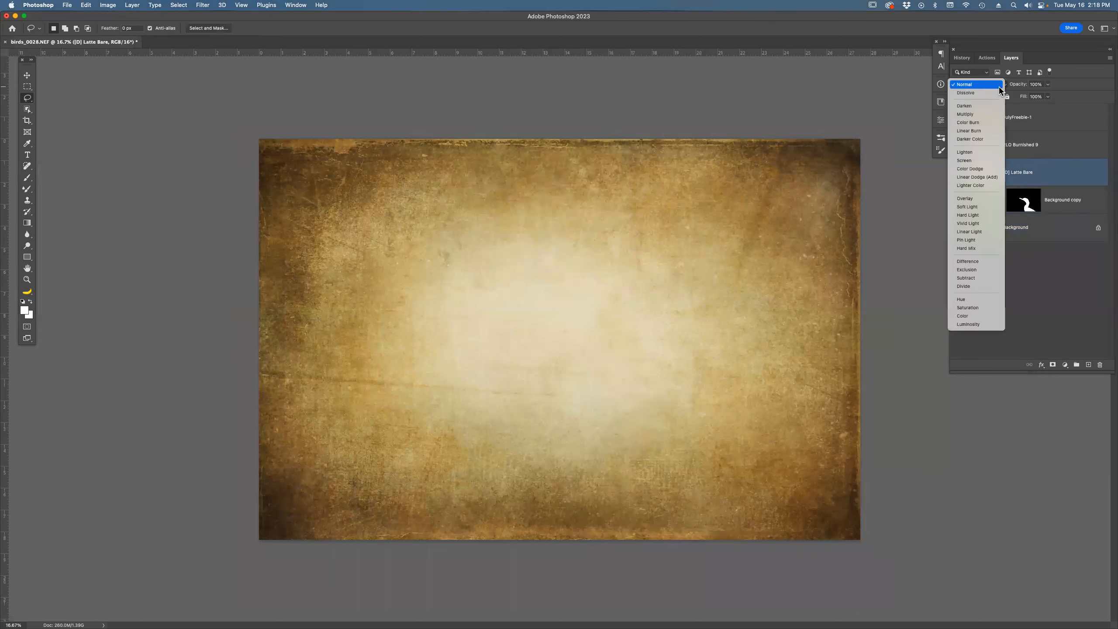
click(994, 115)
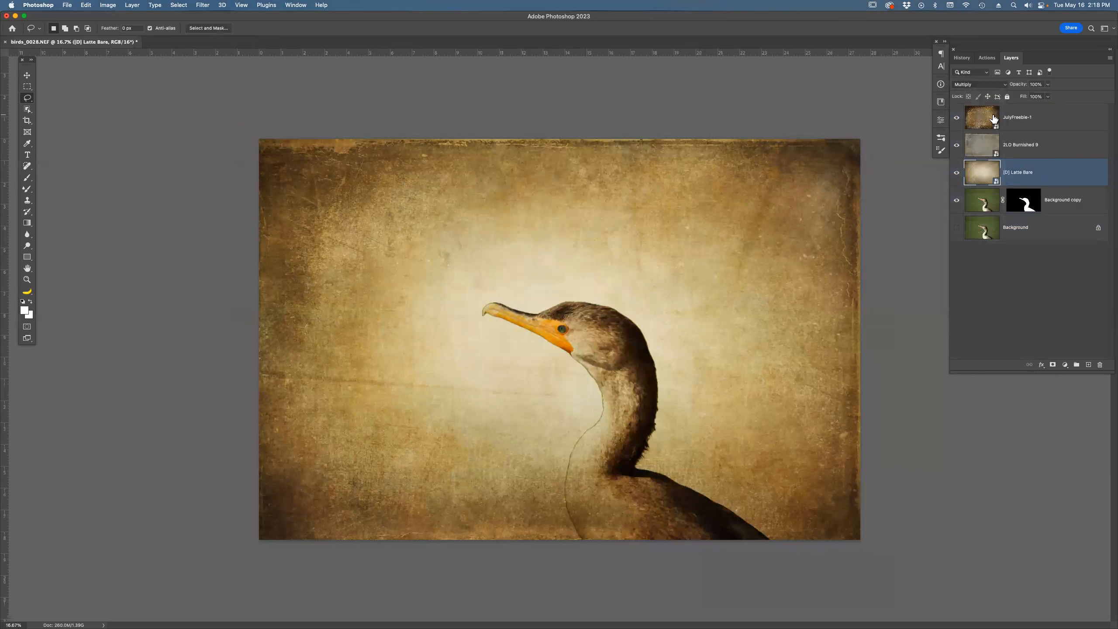
Select the Background layer, switch to Bridge and look through the May 2023 folder for a base texture.
click(1063, 211)
click(1063, 225)
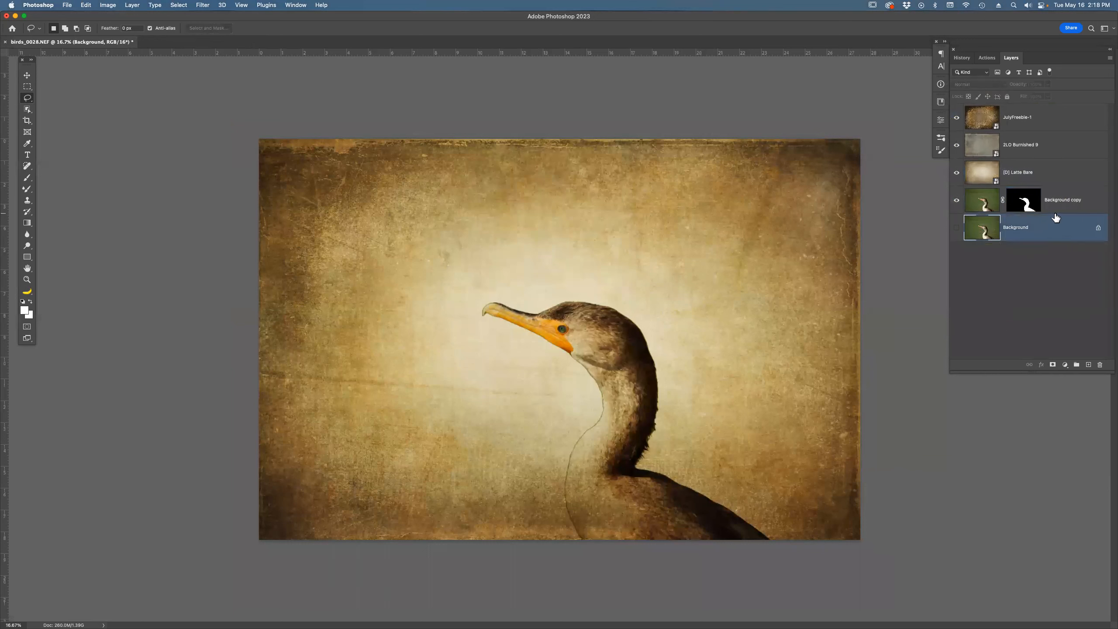
key(super+Tab)
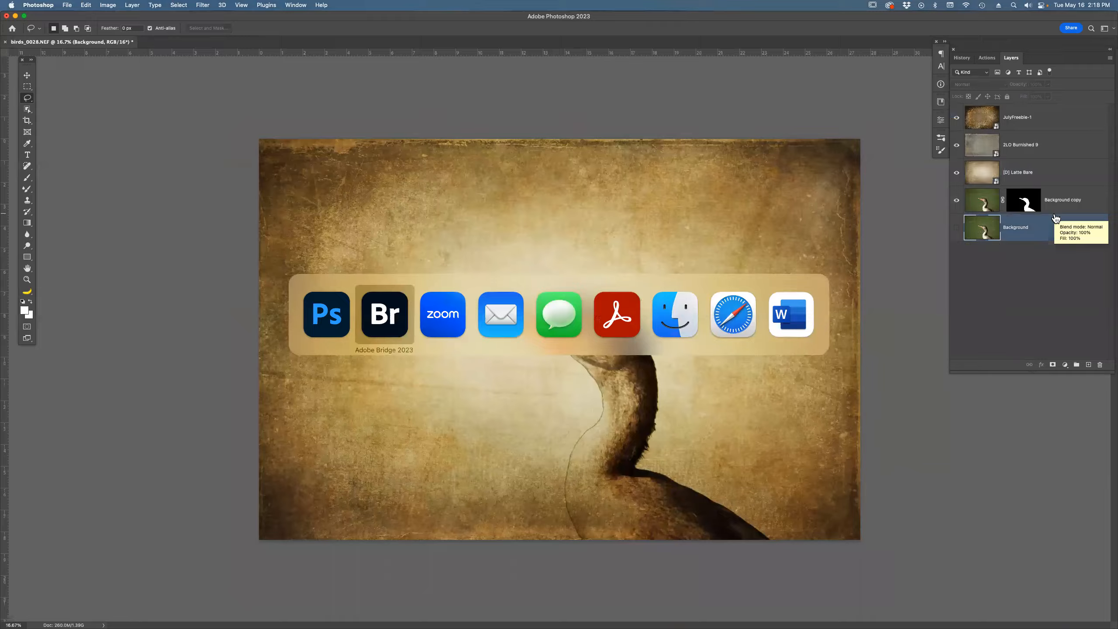
scroll(1027, 260, down, 5)
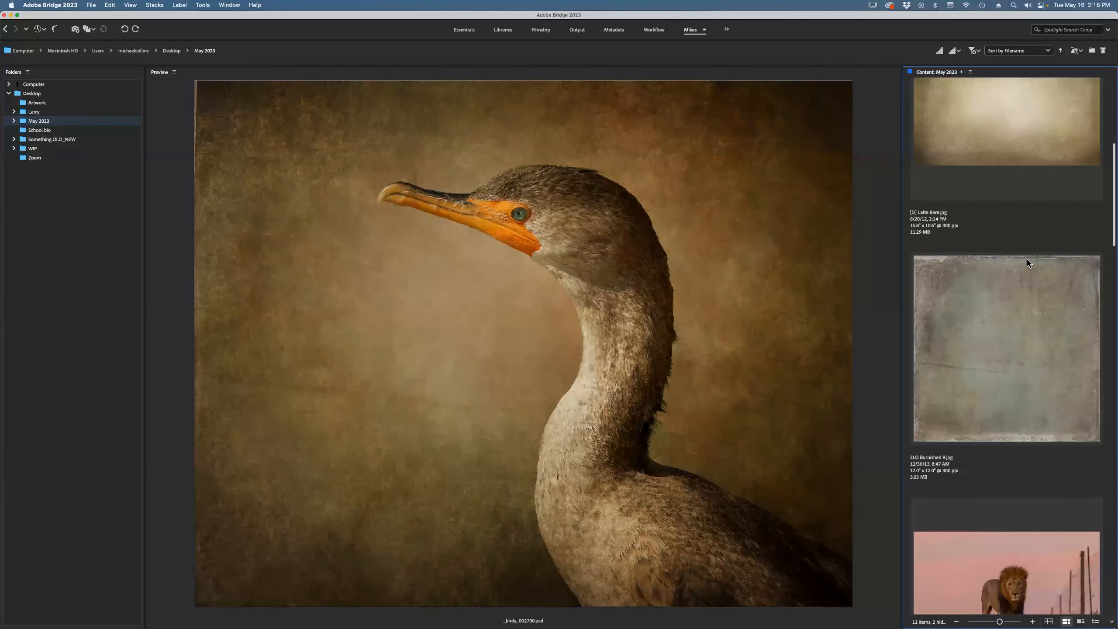
scroll(1028, 263, down, 15)
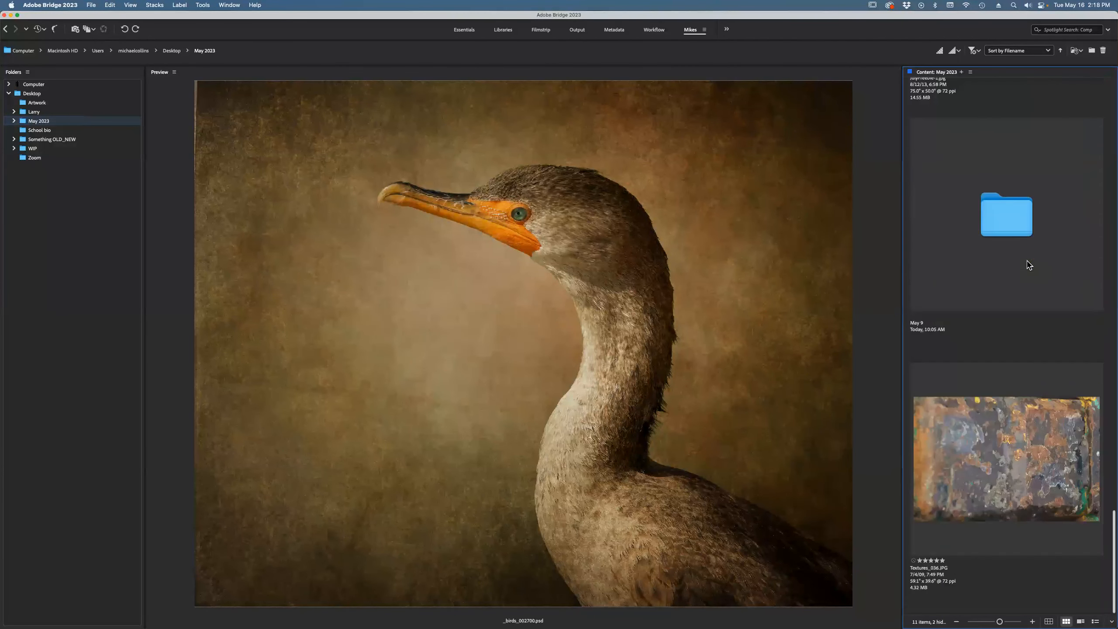
scroll(1028, 262, up, 15)
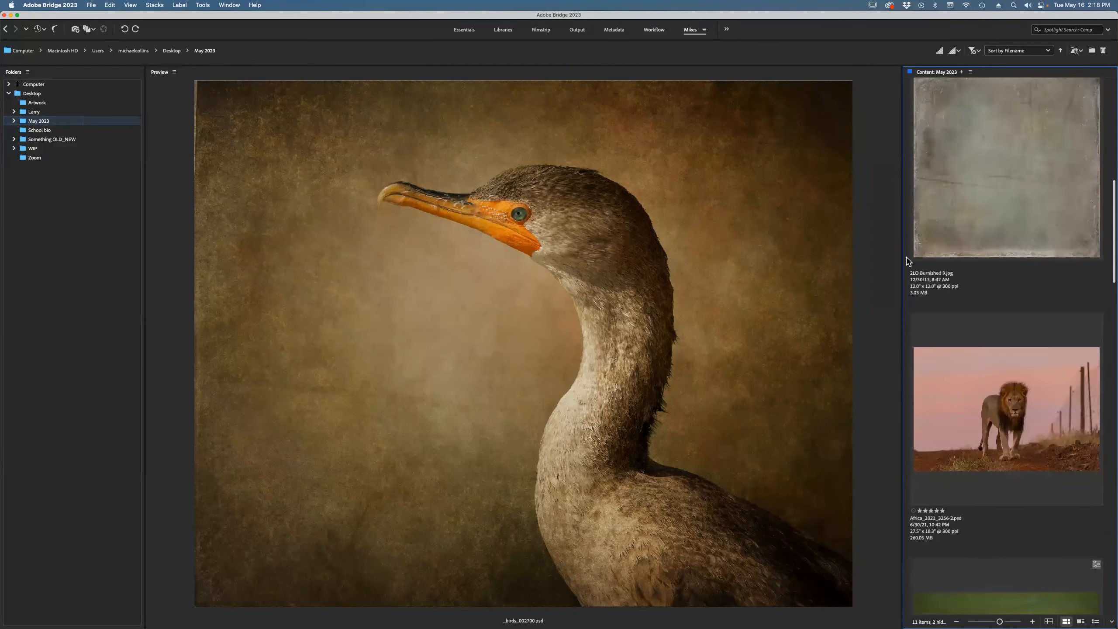
Open the Texture_Shots folder inside _Photos and Stock_Photos on the LaCie 20 drive.
click(9, 84)
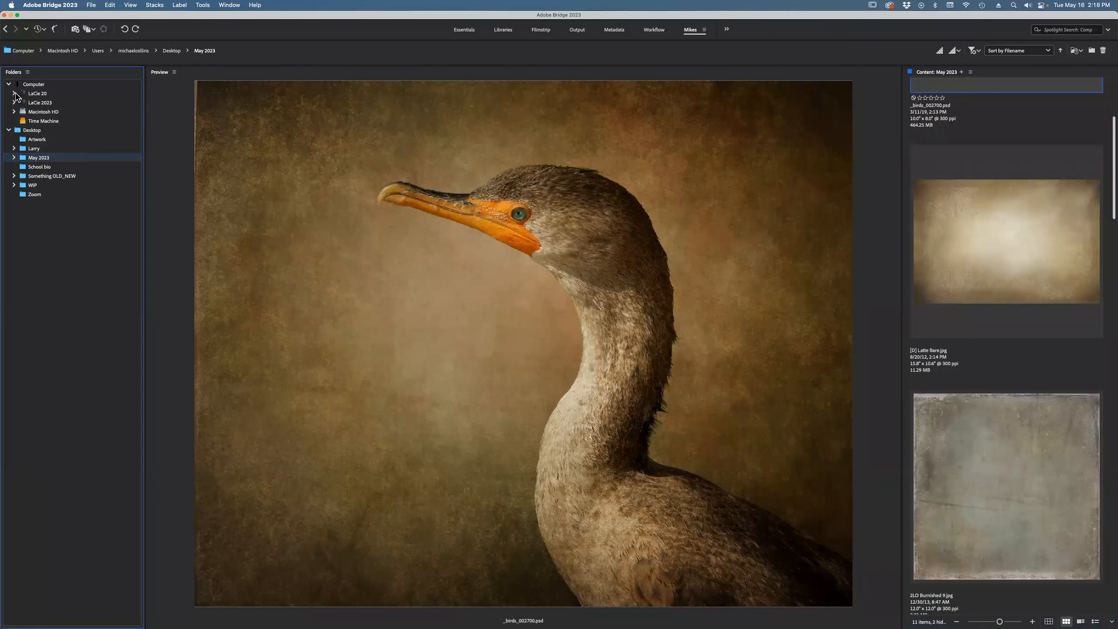
click(14, 93)
click(19, 102)
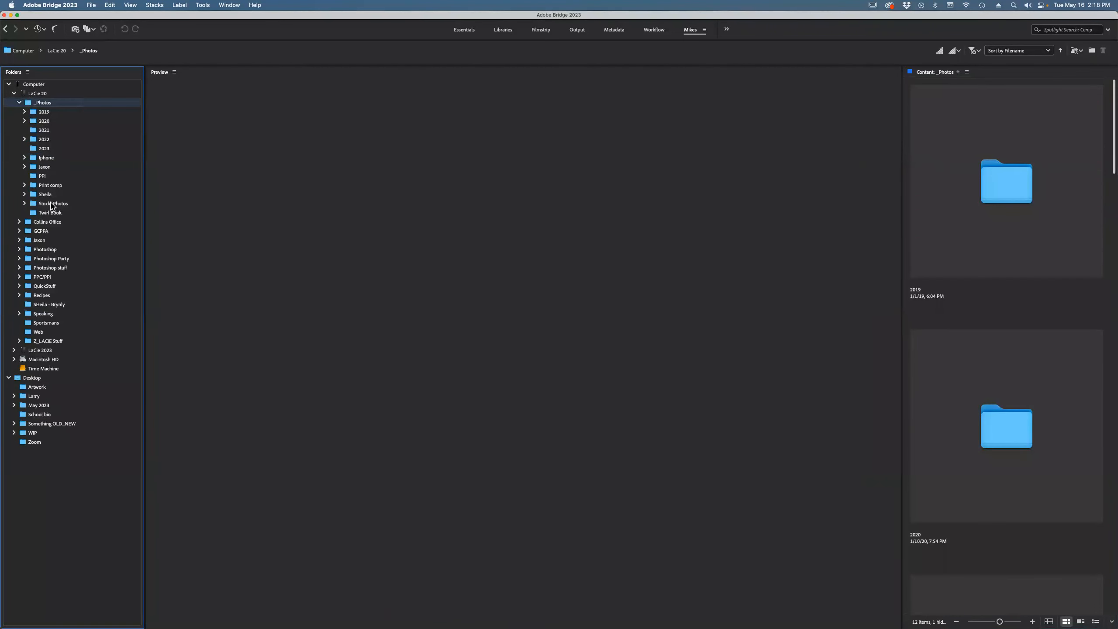
click(54, 204)
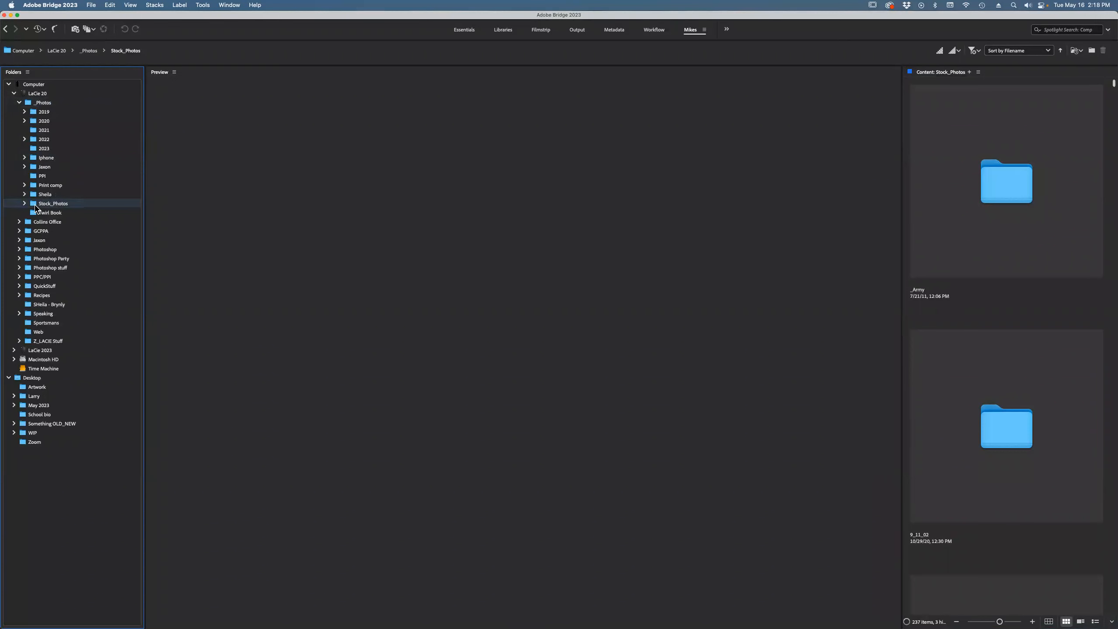
click(24, 203)
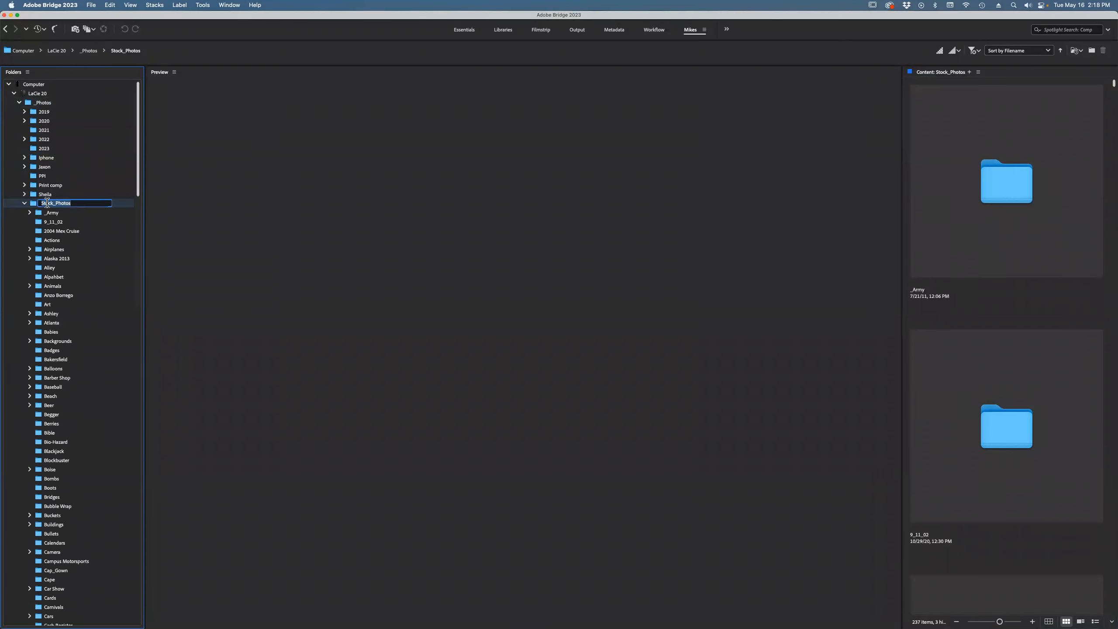
click(997, 185)
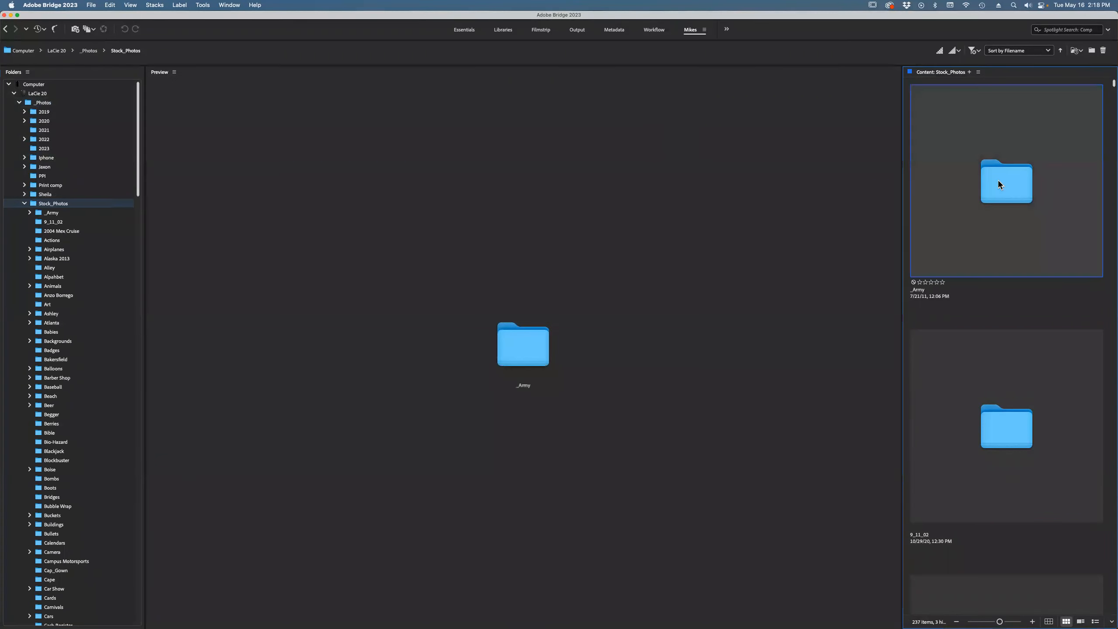
text(tex)
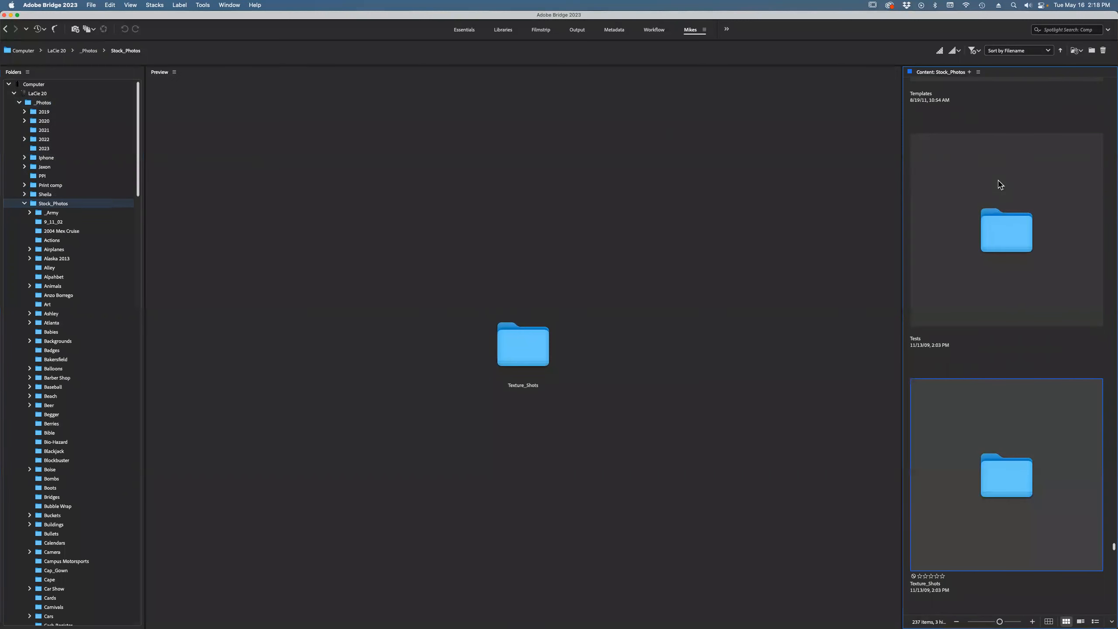
double_click(987, 481)
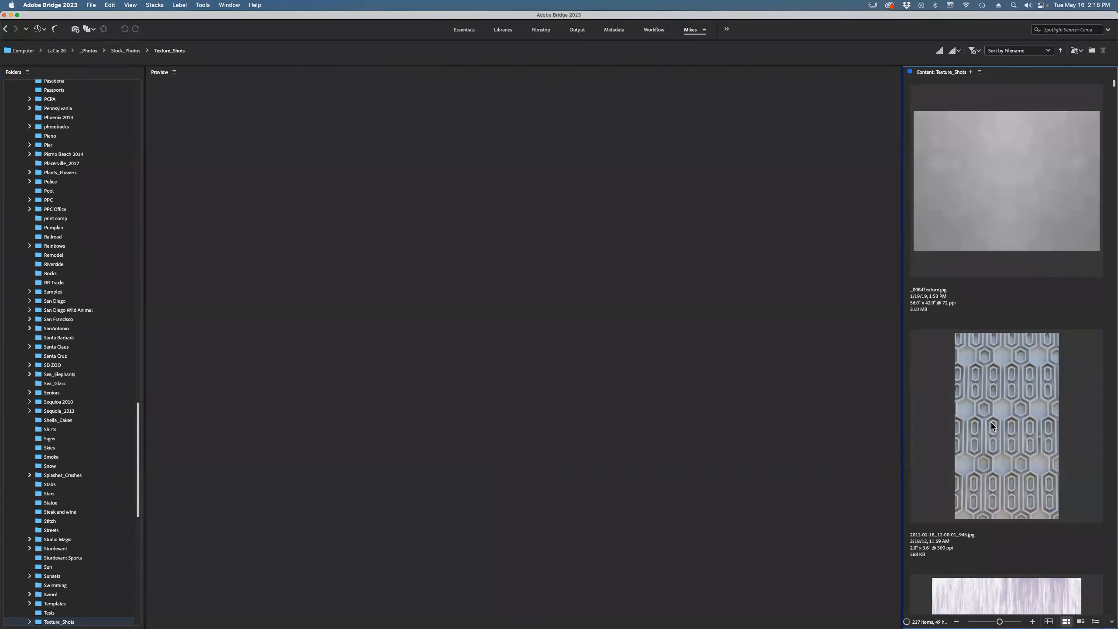
Open the Backgrounds folder within Texture_Shots and select the texture image 1.jpg.
scroll(986, 253, down, 5)
scroll(986, 254, down, 10)
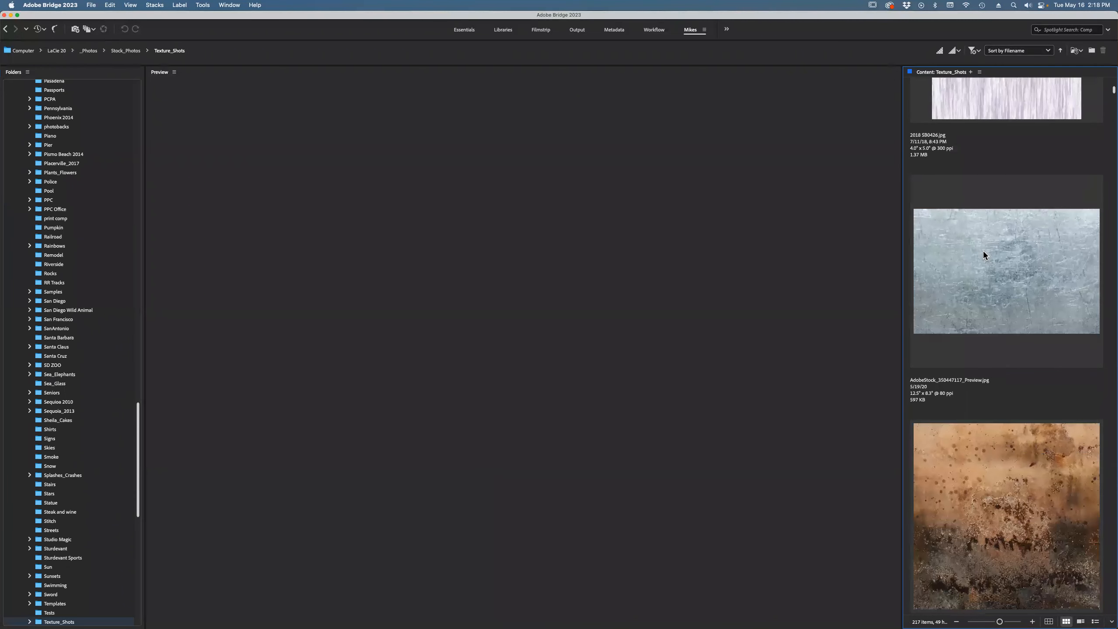
double_click(1001, 341)
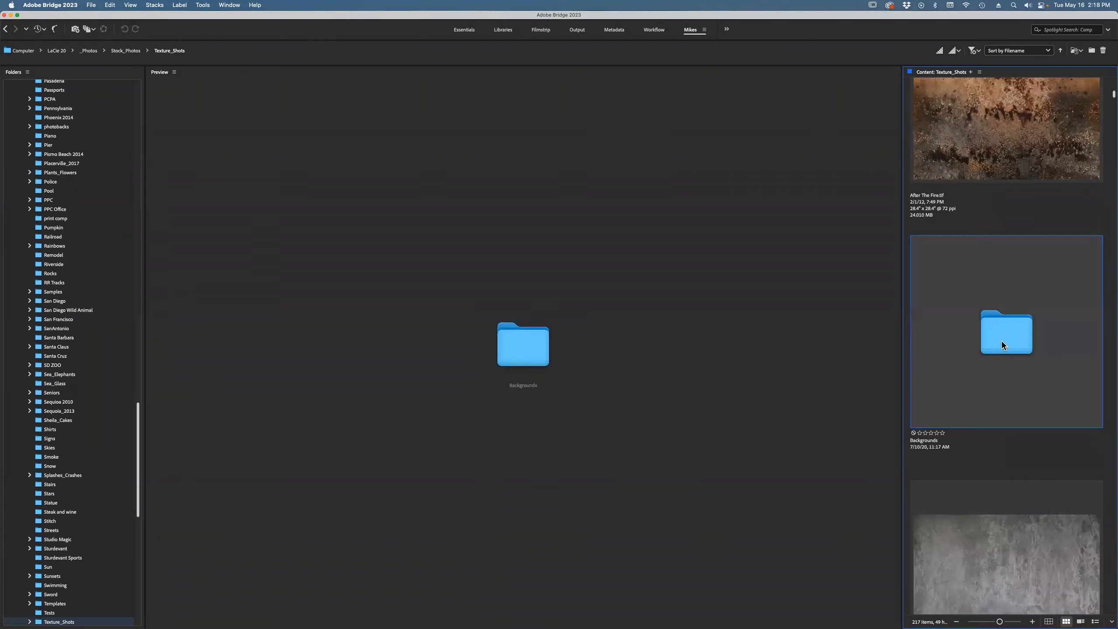
click(1001, 242)
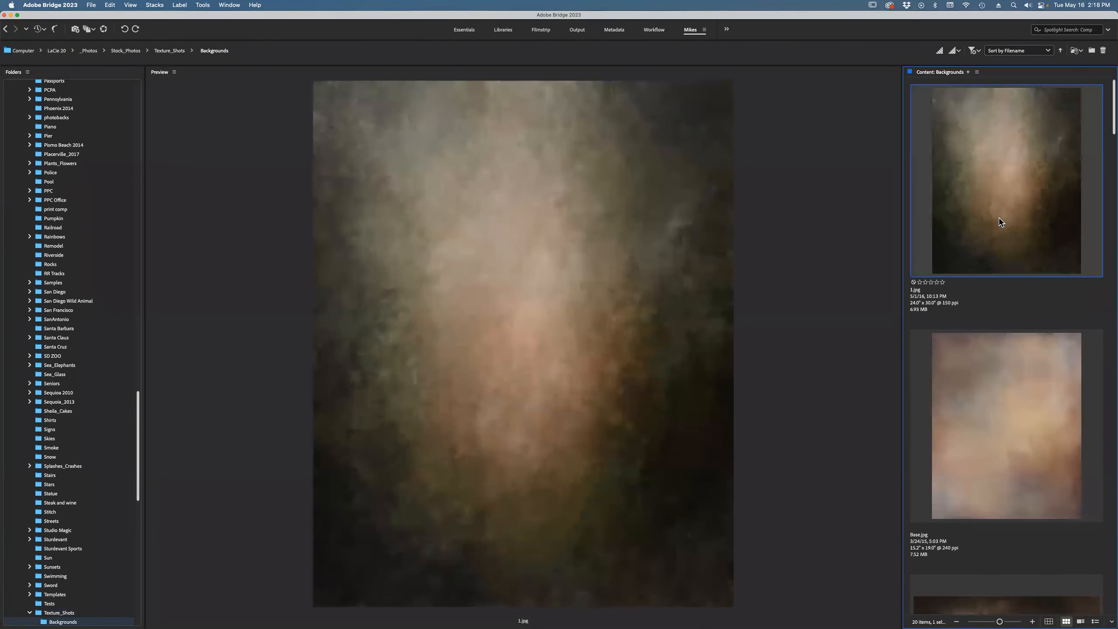
Place the texture image 1.jpg in the bird document in Photoshop, directly below the masked Background copy layer.
right_click(979, 194)
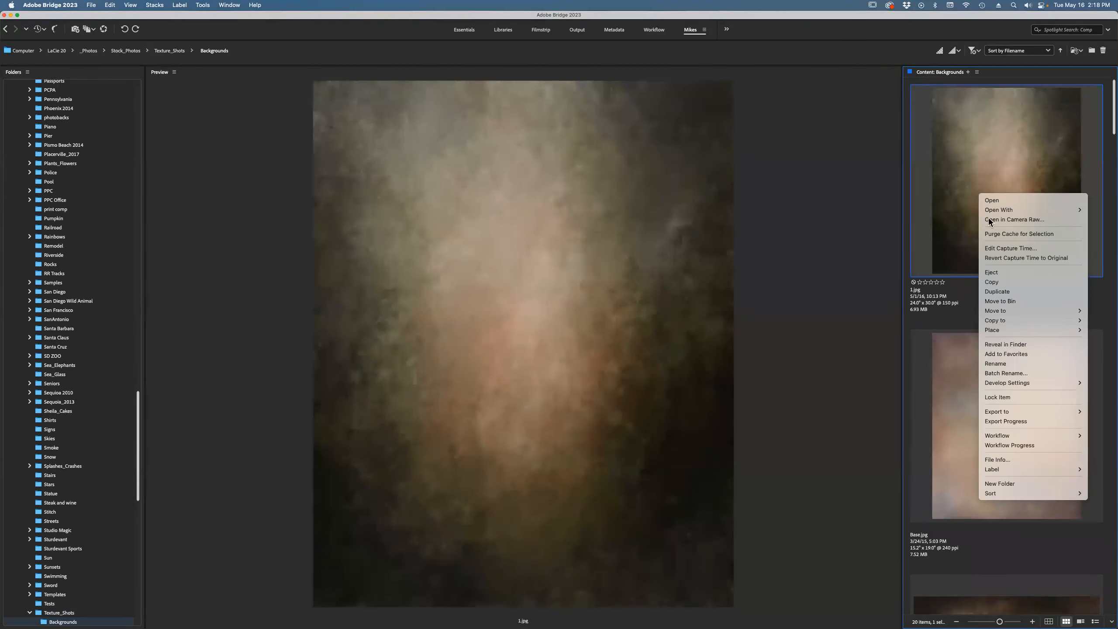
mouse_move(1005, 328)
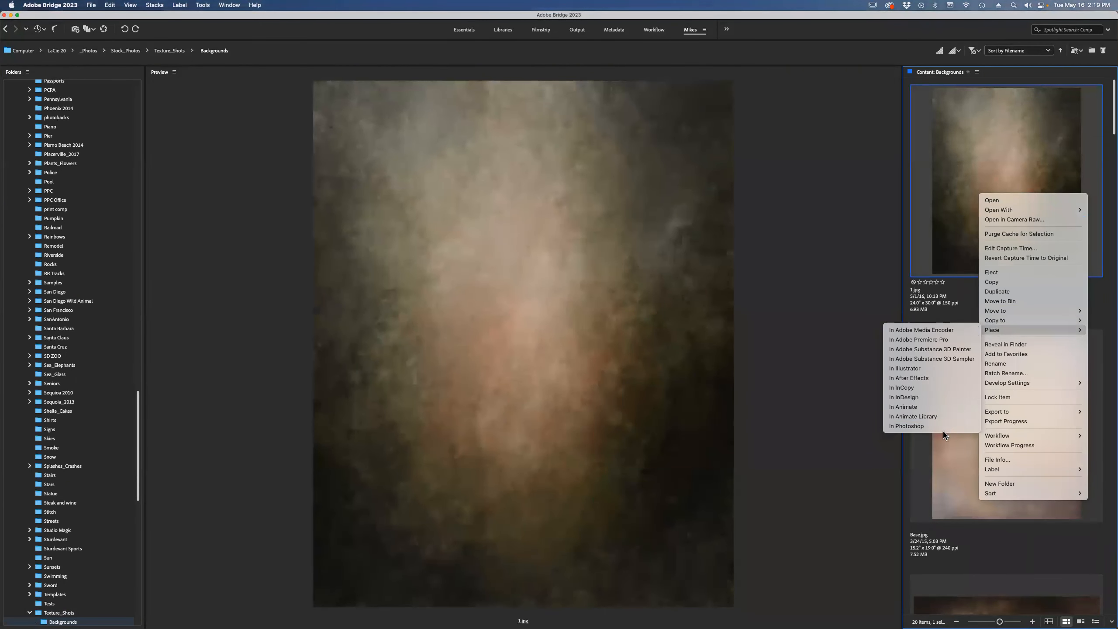
click(930, 425)
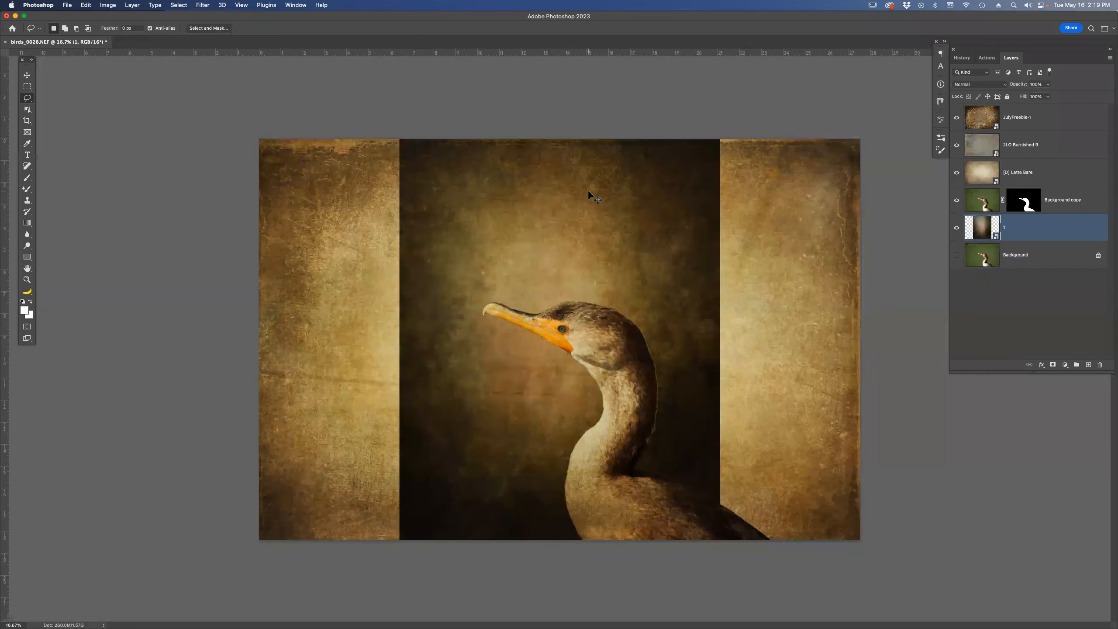
Rotate the placed texture 1 to about -90° and scale it to about 93% to cover the whole canvas.
key(super+t)
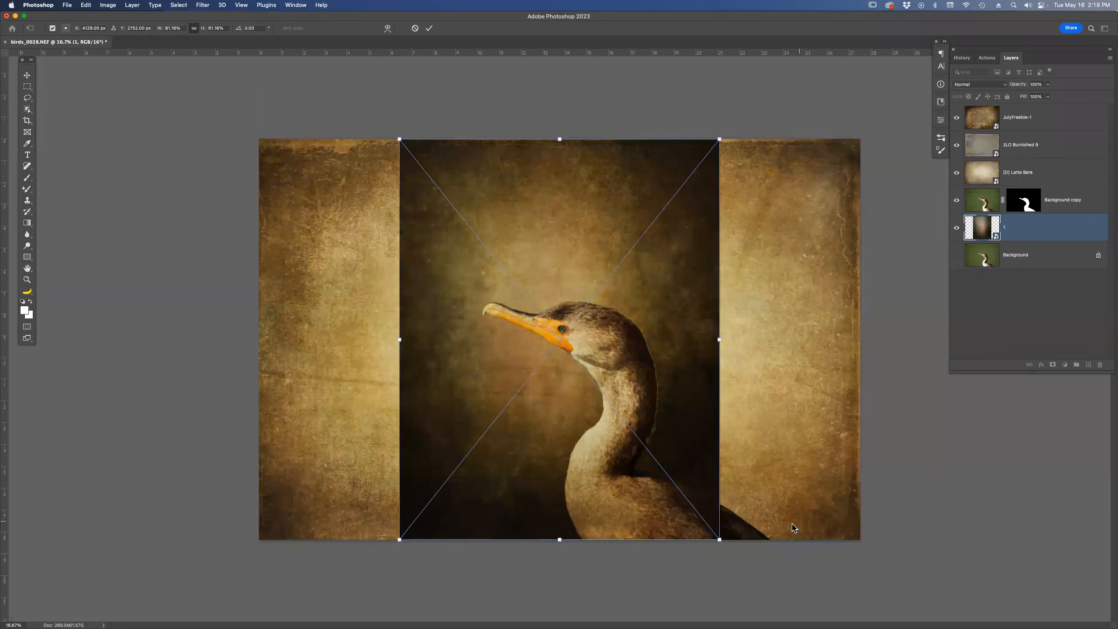
drag(745, 530, 903, 150)
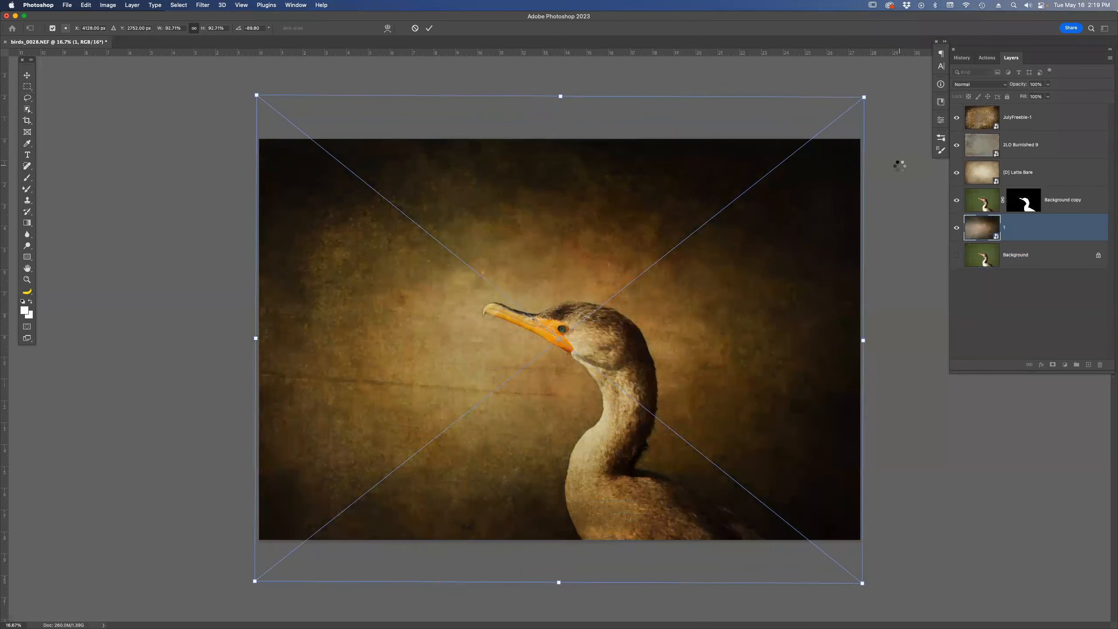
key(Return)
Hide the [D] Latte Bare layer and reduce the 2LO Burnished 9 layer's opacity to 80%.
click(957, 173)
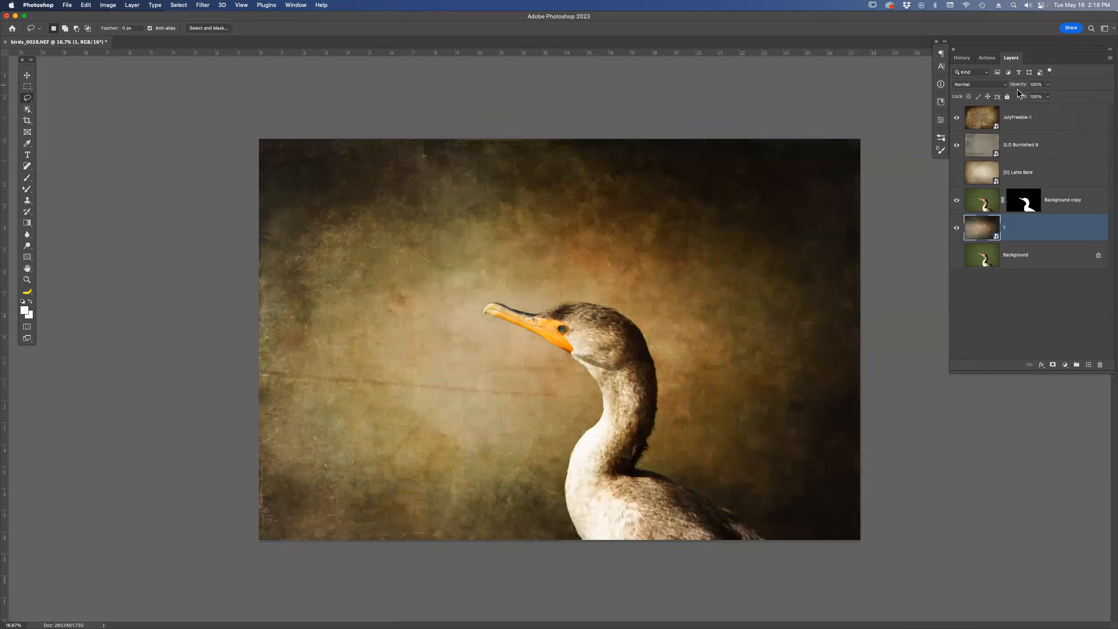
click(1016, 115)
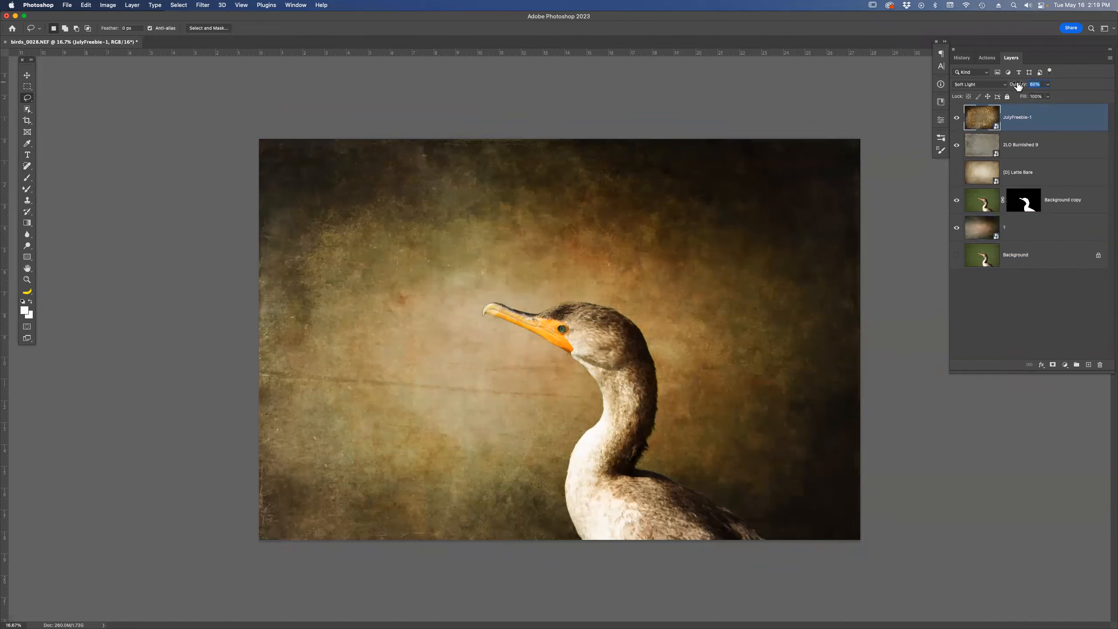
drag(1016, 87, 1014, 86)
click(1016, 142)
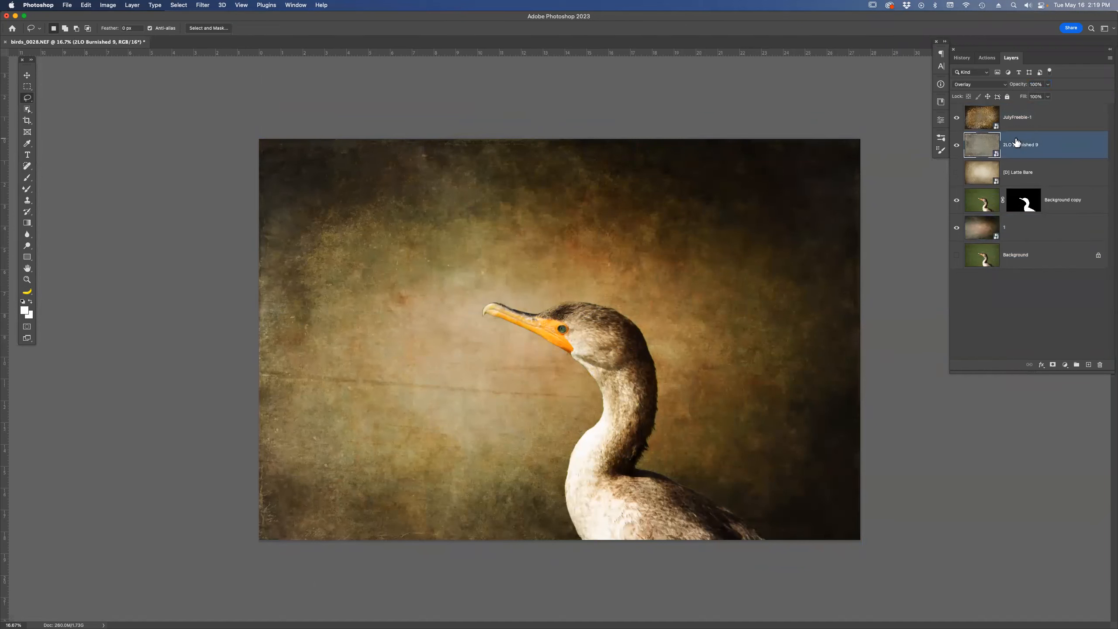
key(v)
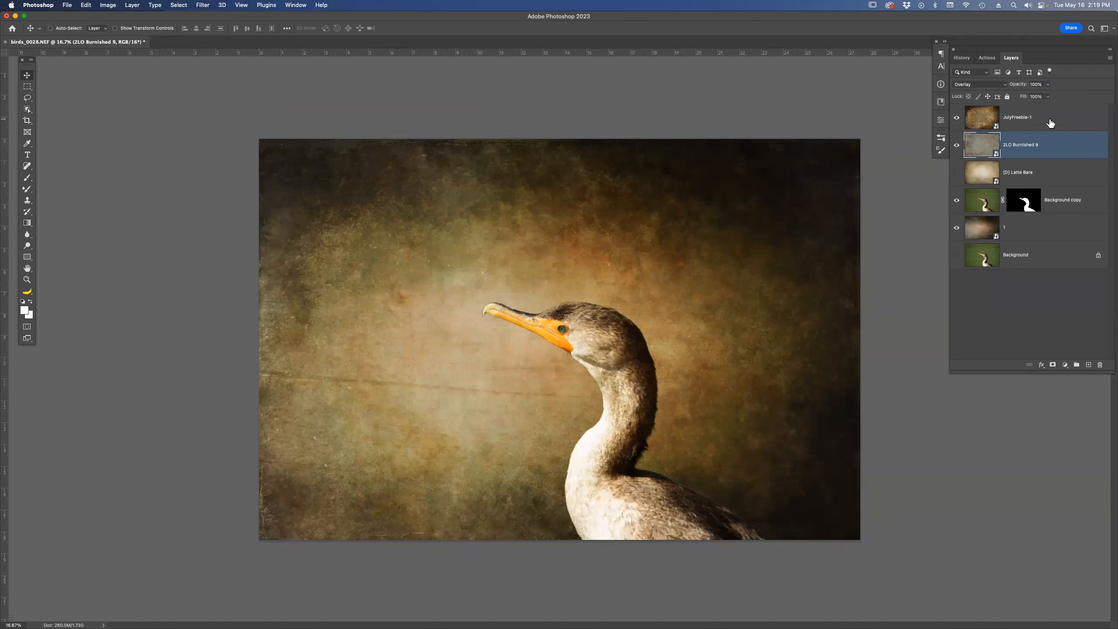
mouse_move(1051, 123)
Show the [D] Latte Bare layer again and set its opacity to 50%.
click(953, 173)
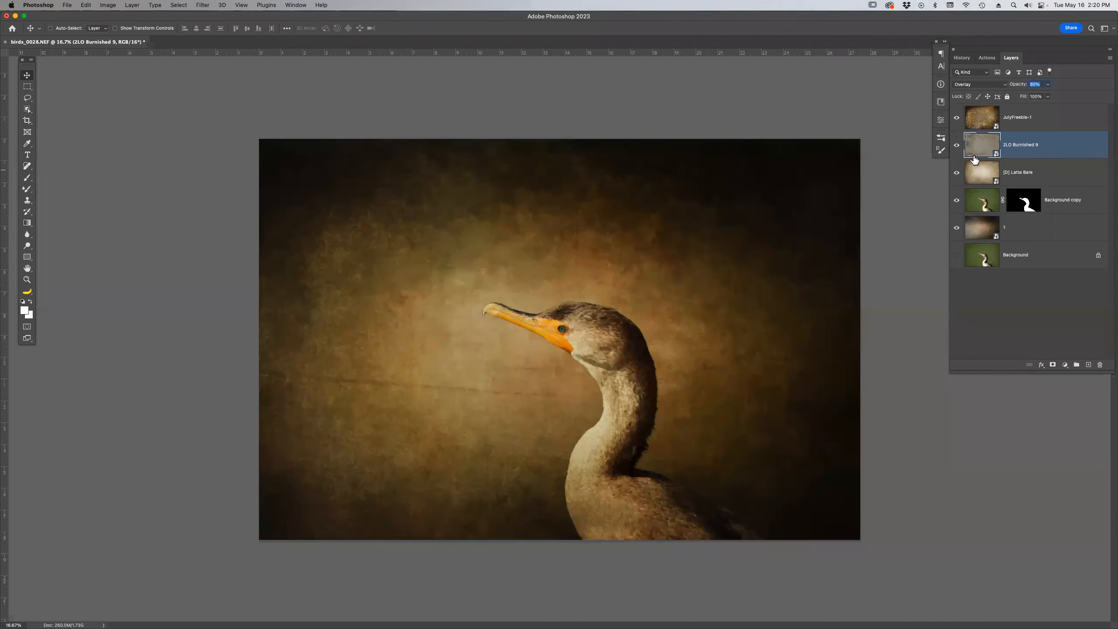
click(1038, 182)
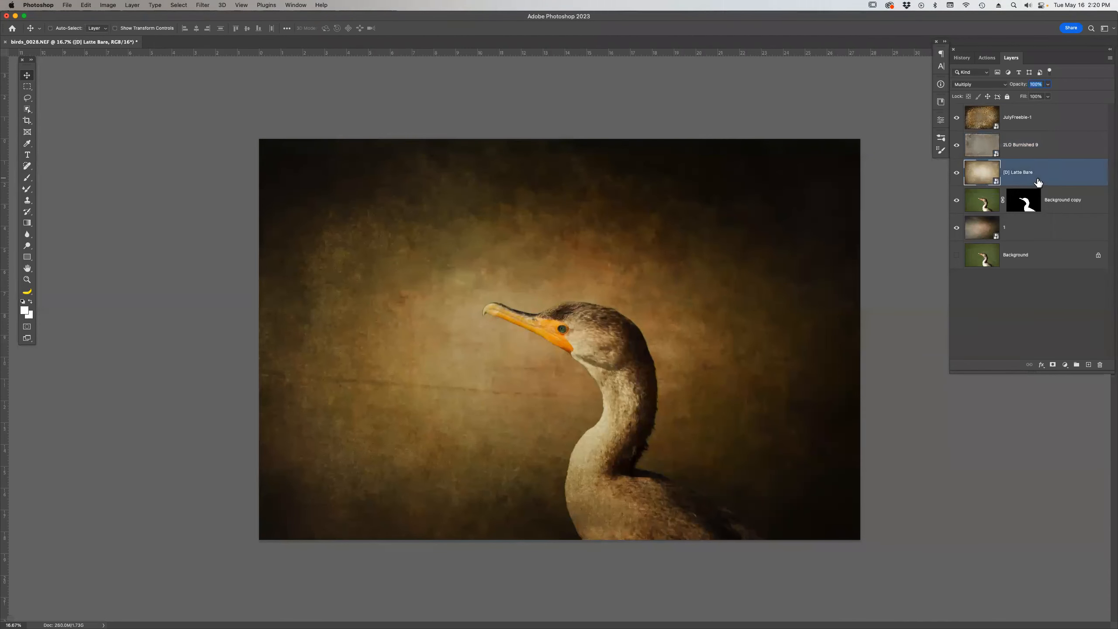
text(5)
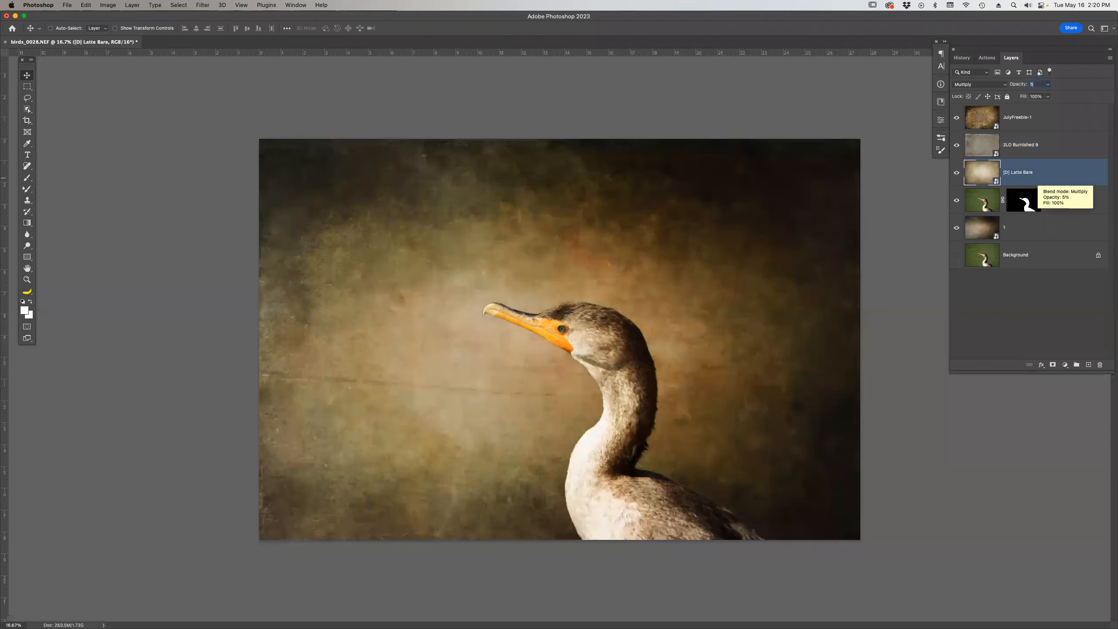
text(0)
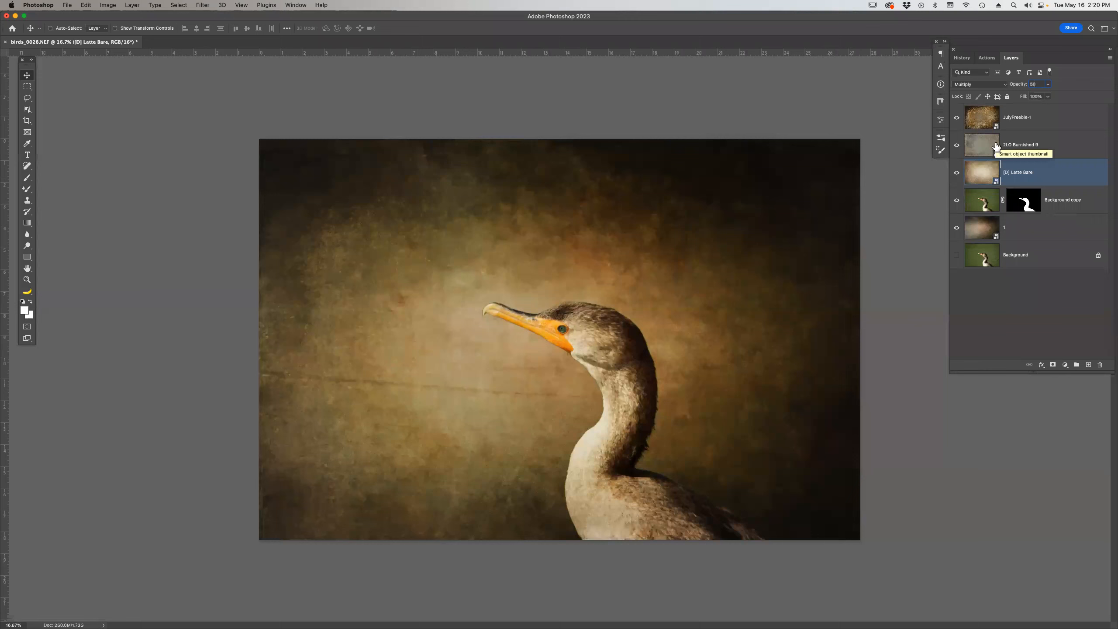
Set the JulyFreebie-1 layer's opacity to 40% and compare the image with and without the [D] Latte Bare layer.
click(975, 121)
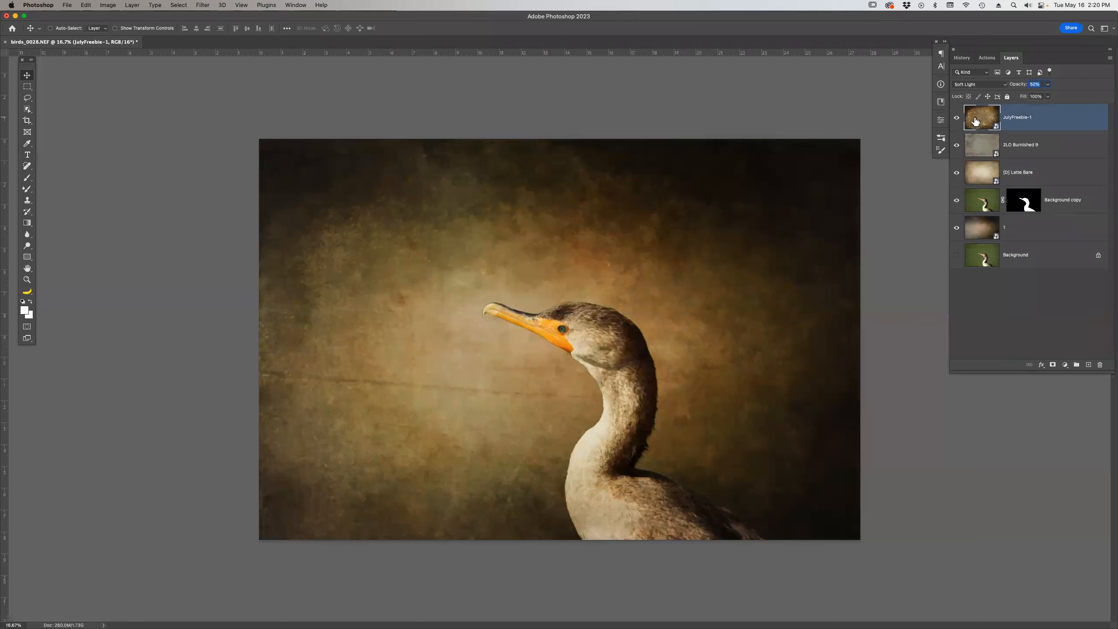
text(40)
click(955, 172)
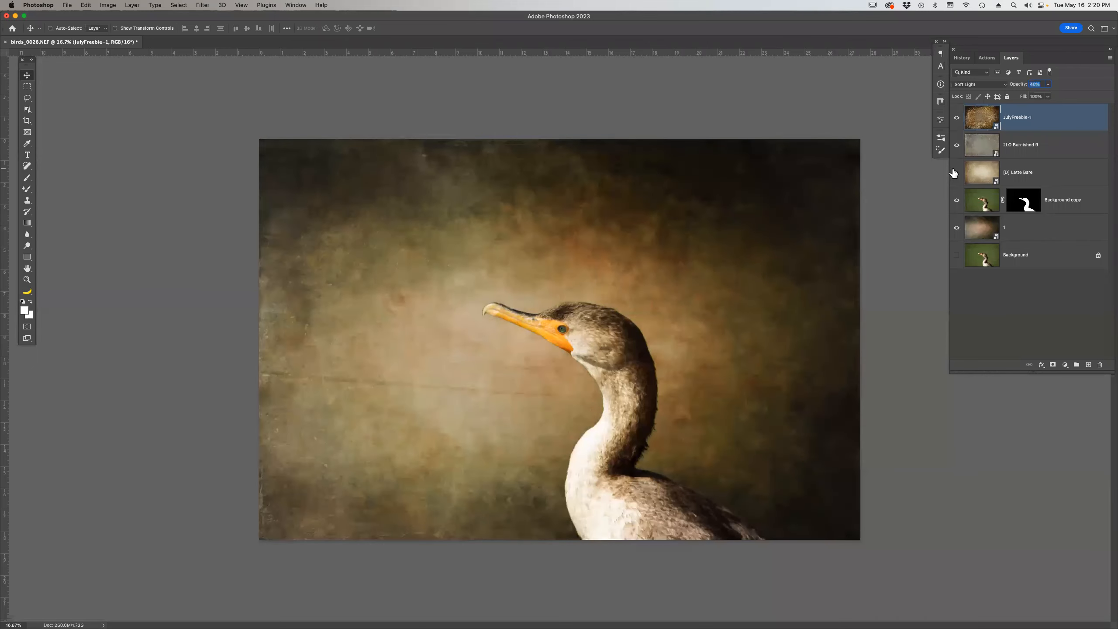
click(955, 172)
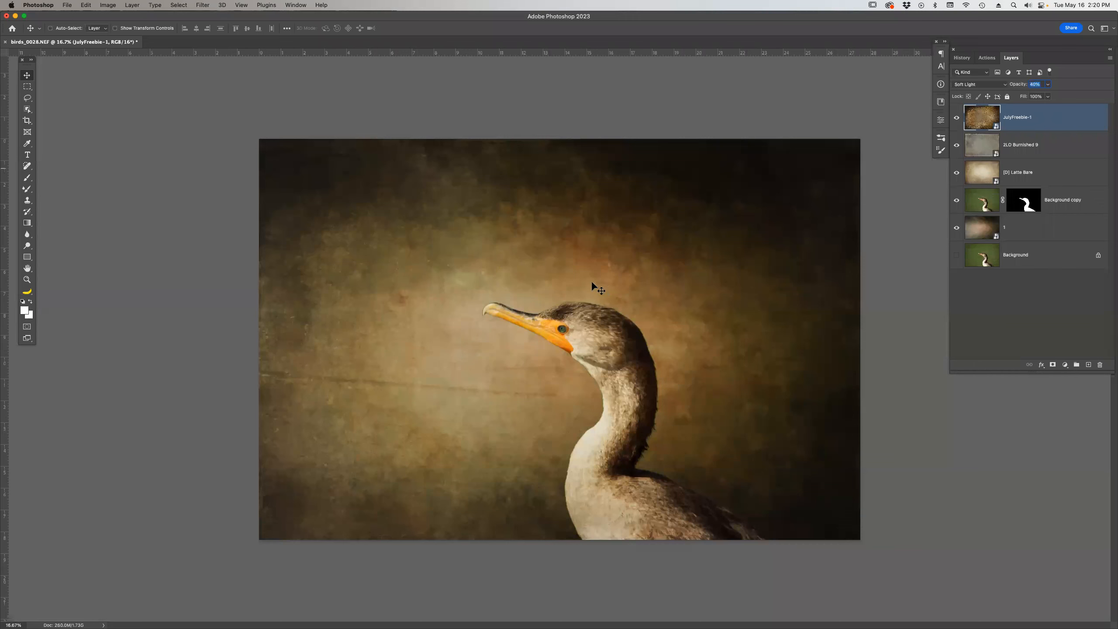
Examine the bird's neck and body up close, comparing the textured composite with the original by toggling the layers' visibility.
key(z)
drag(568, 276, 717, 471)
drag(638, 319, 584, 160)
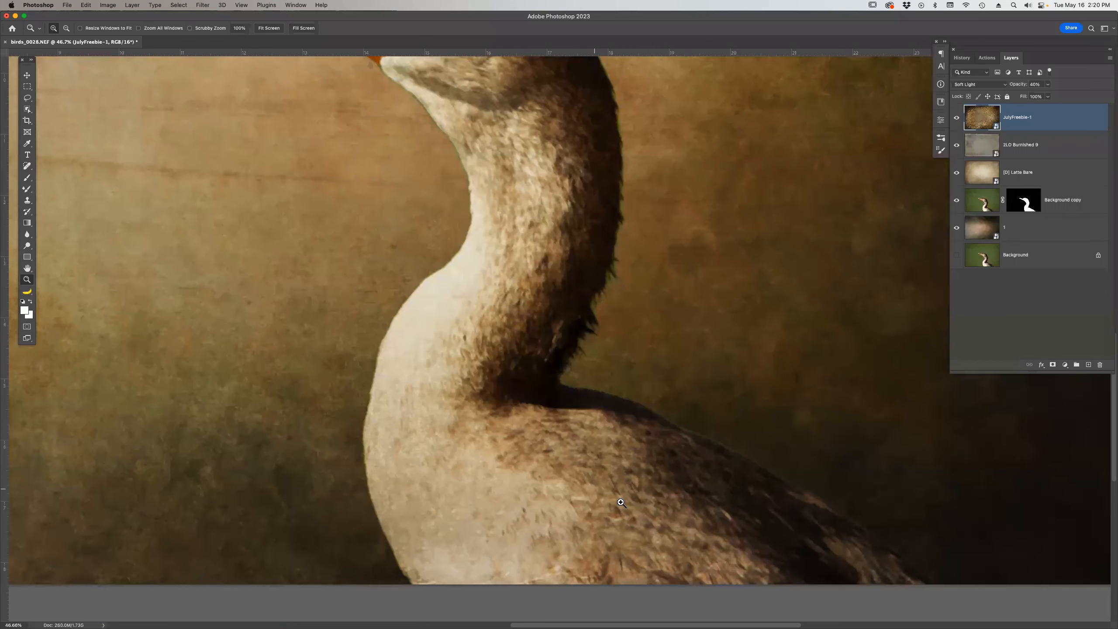
drag(957, 117, 955, 189)
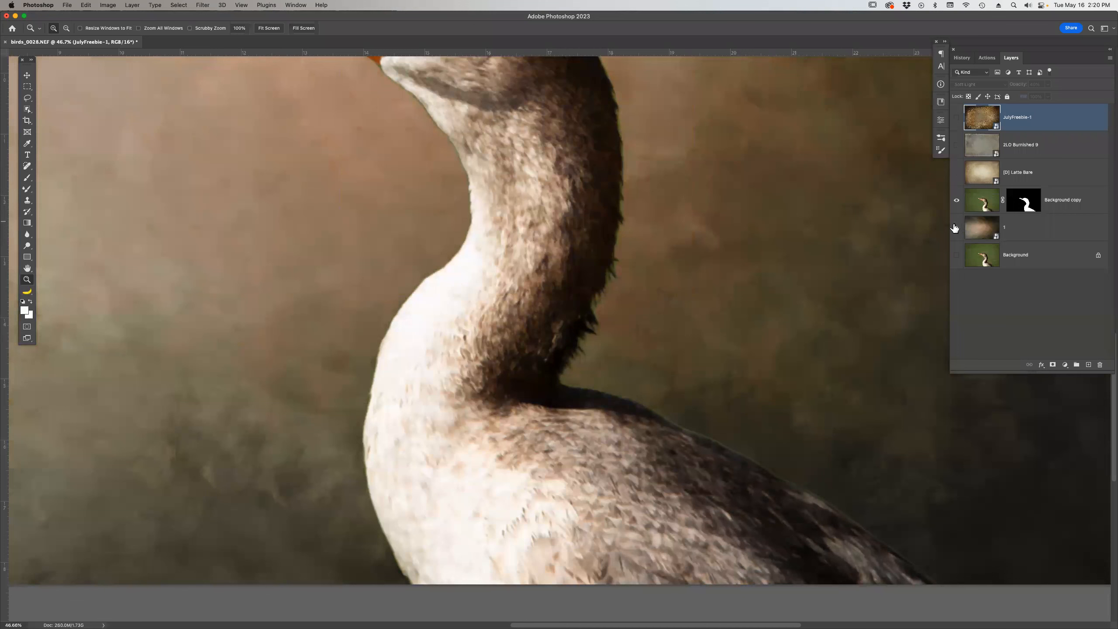
click(956, 255)
click(957, 256)
click(955, 201)
drag(956, 201, 957, 117)
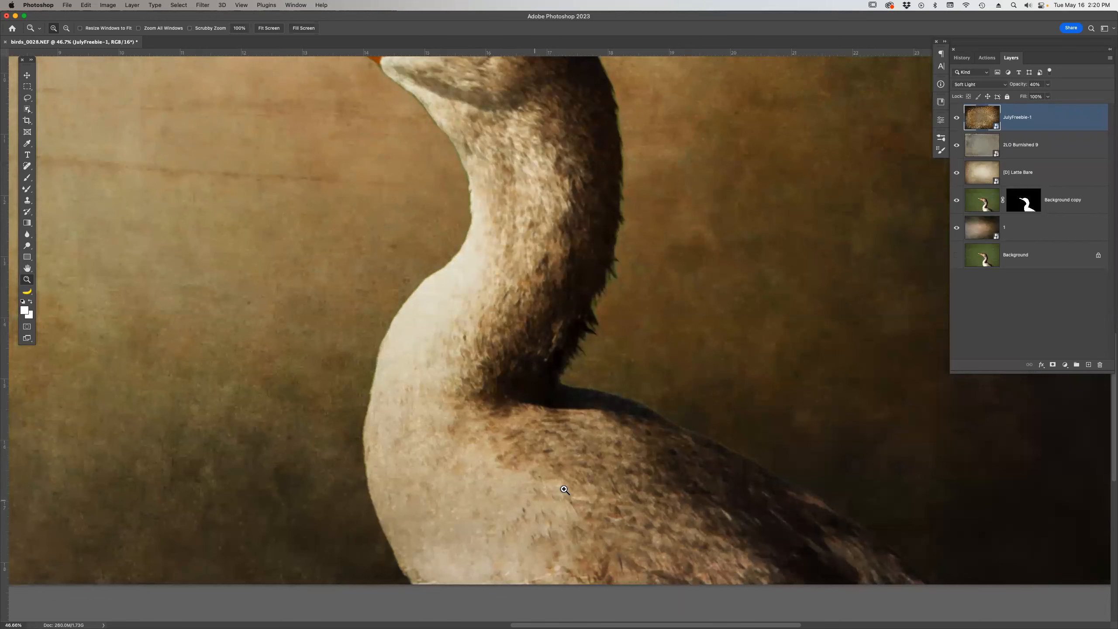
key(super+0)
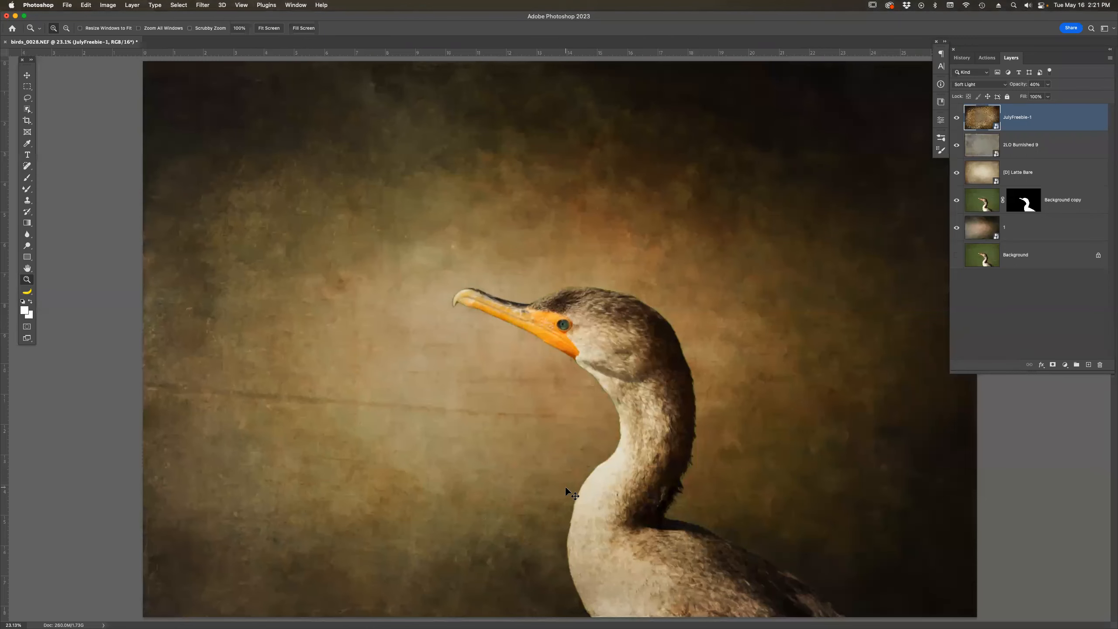
key(super+minus)
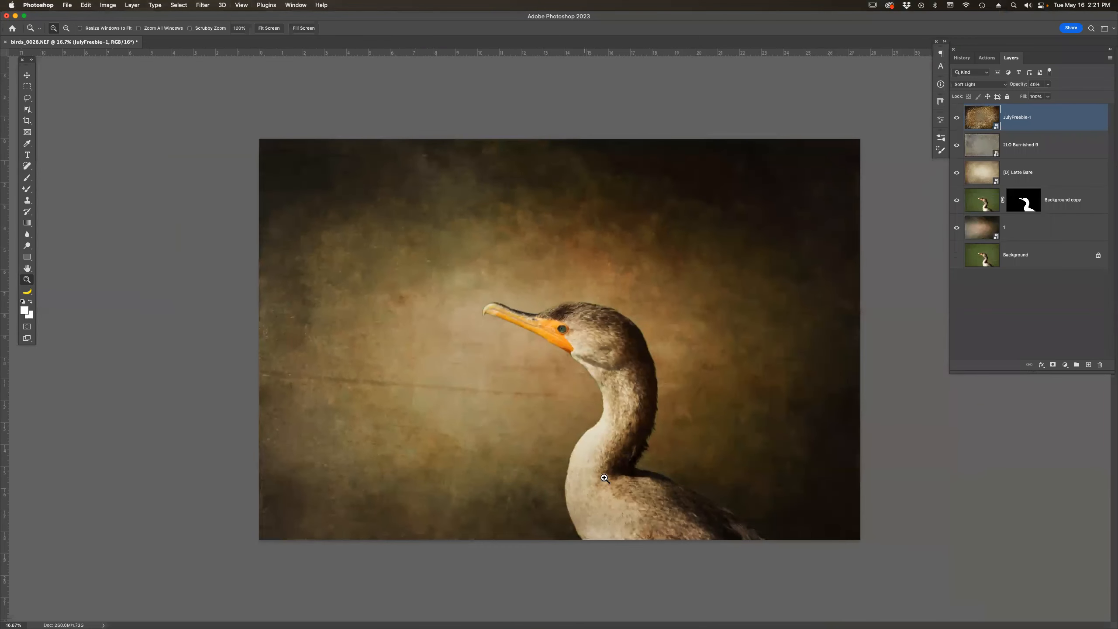
Crop the composite to 10 × 8 in at 300 ppi, framing the bird toward the right with open background in front of its beak.
key(c)
drag(393, 221, 902, 621)
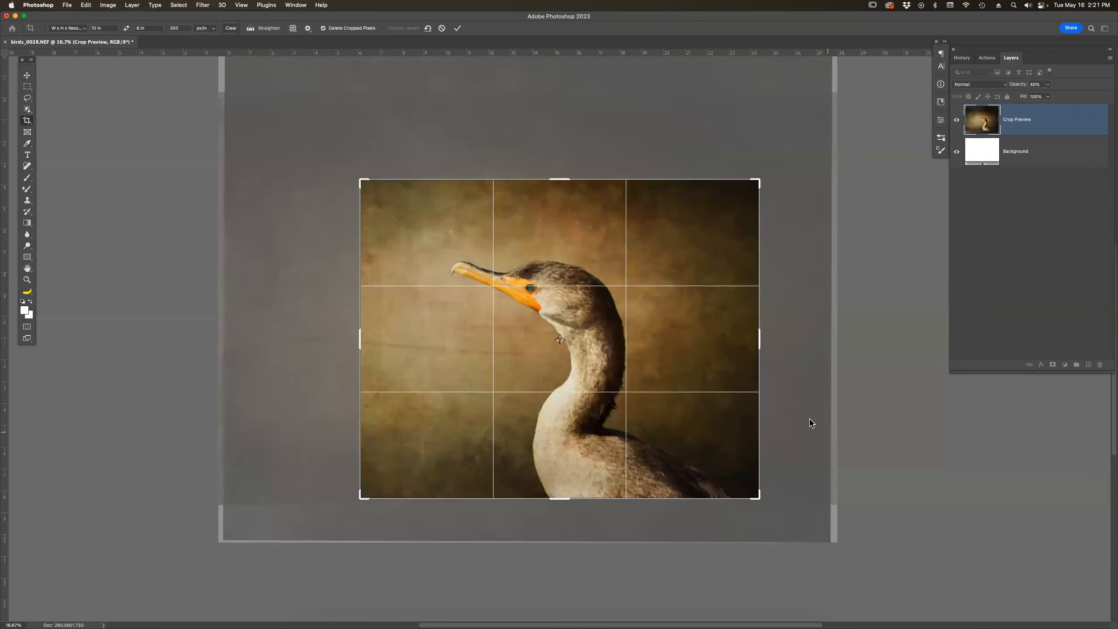
drag(651, 370, 696, 370)
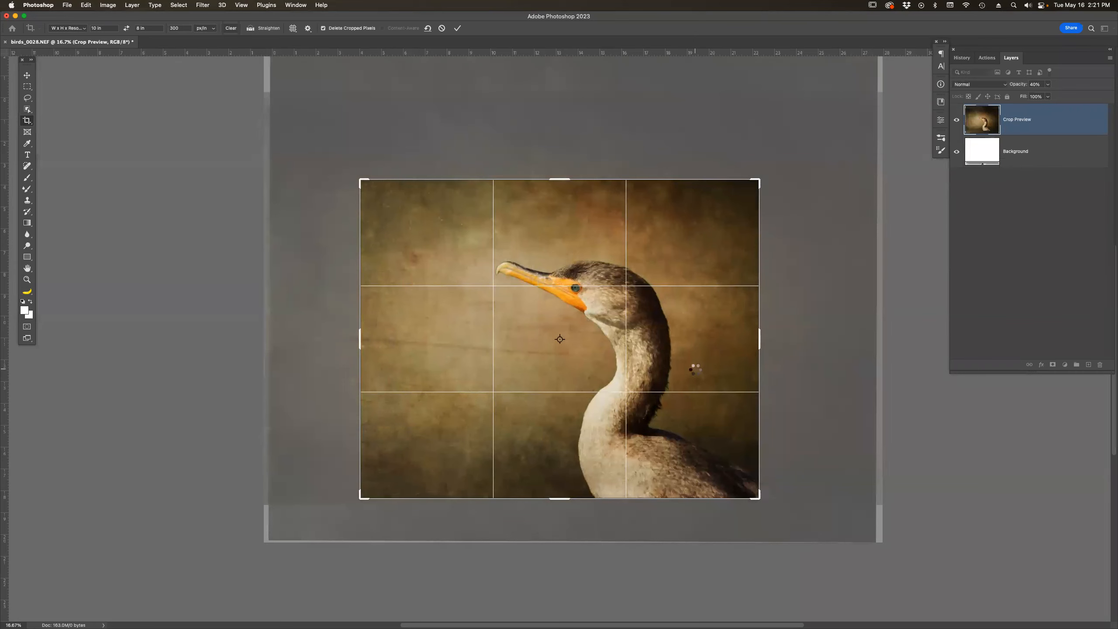
key(Return)
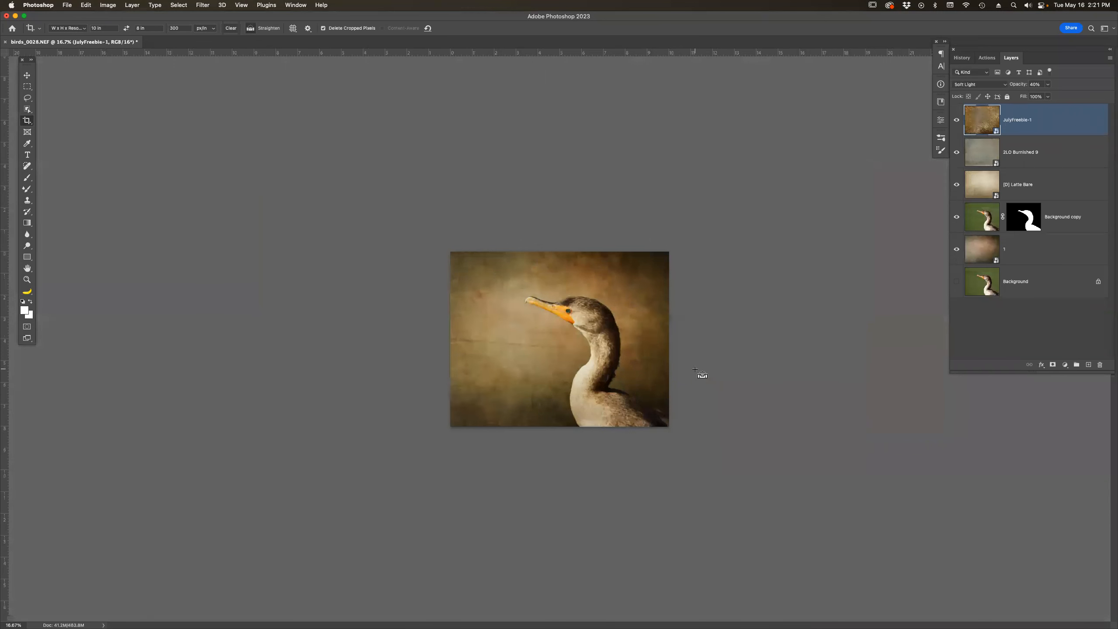
key(super+0)
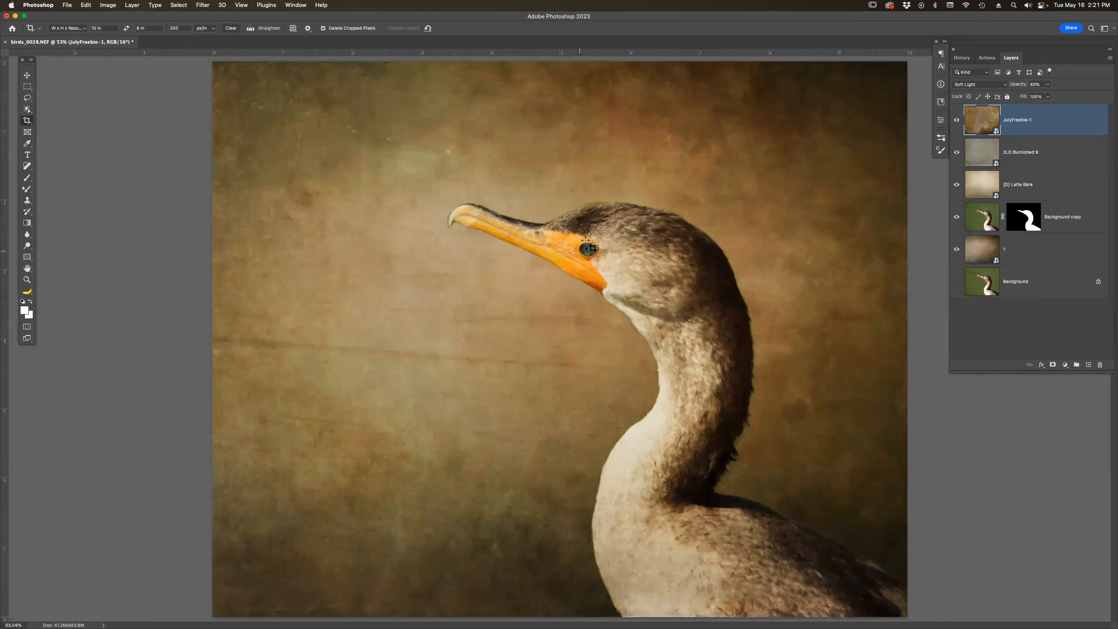
Close the bird document without saving the changes.
key(super)
key(super+w)
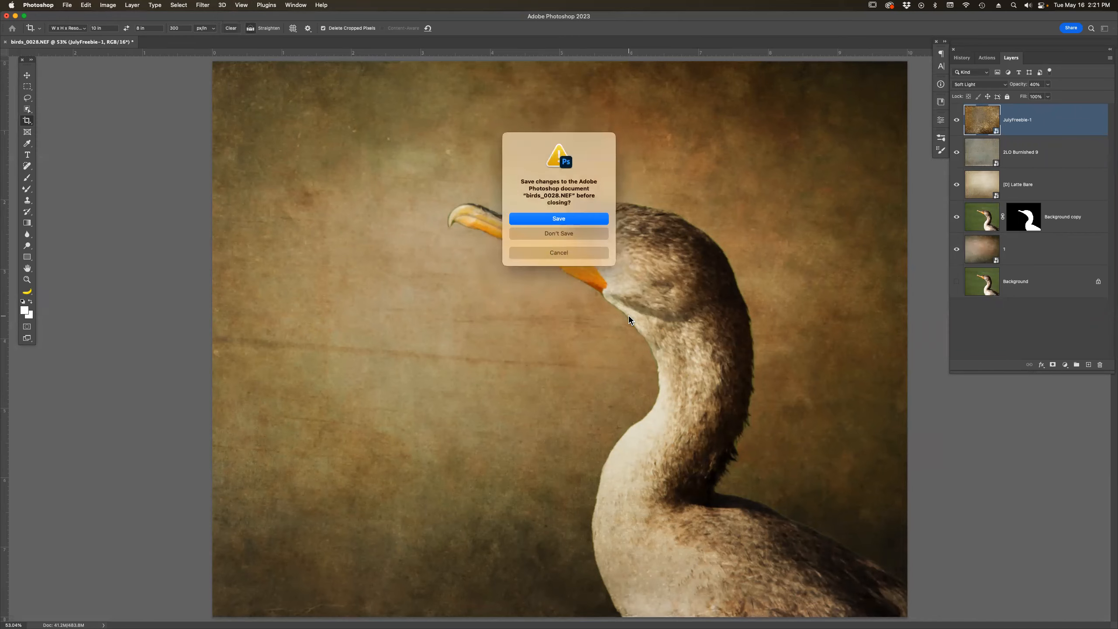
key(super+d)
Switch to Bridge, open the May 2023 folder on the Desktop and look through its images.
key(super+Tab)
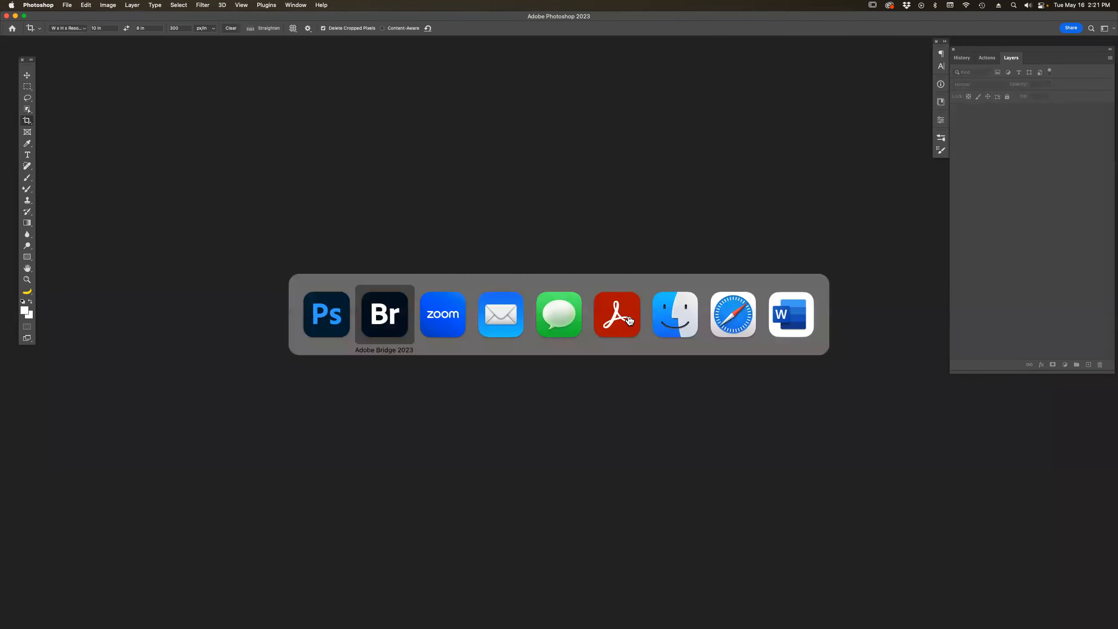
scroll(64, 126, up, 20)
scroll(64, 127, up, 5)
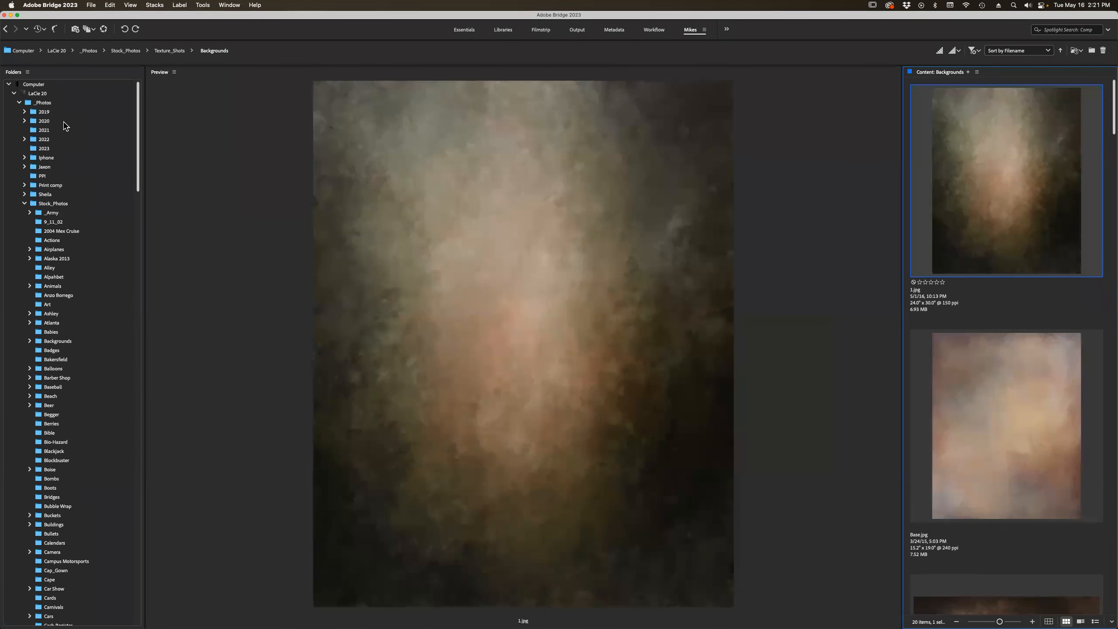
click(9, 88)
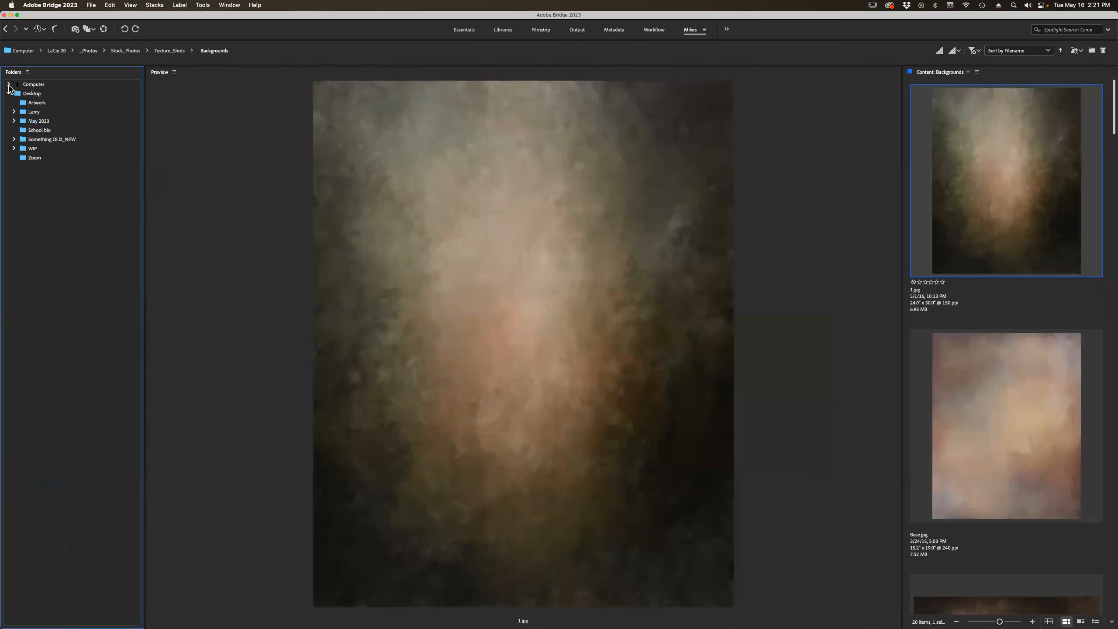
click(31, 122)
scroll(951, 339, down, 15)
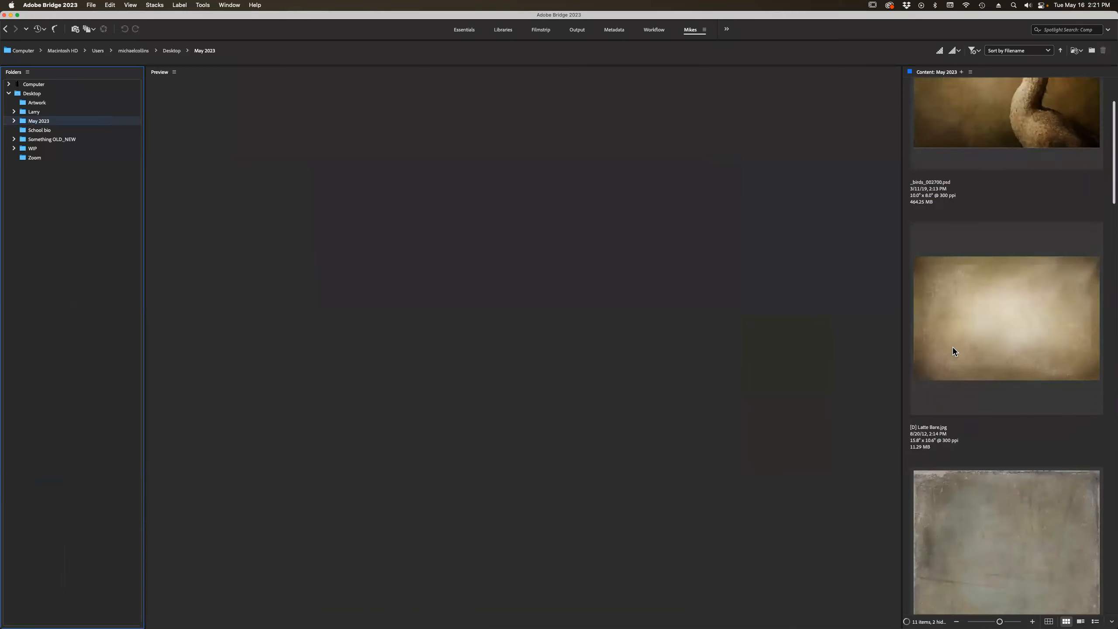
scroll(955, 352, up, 2)
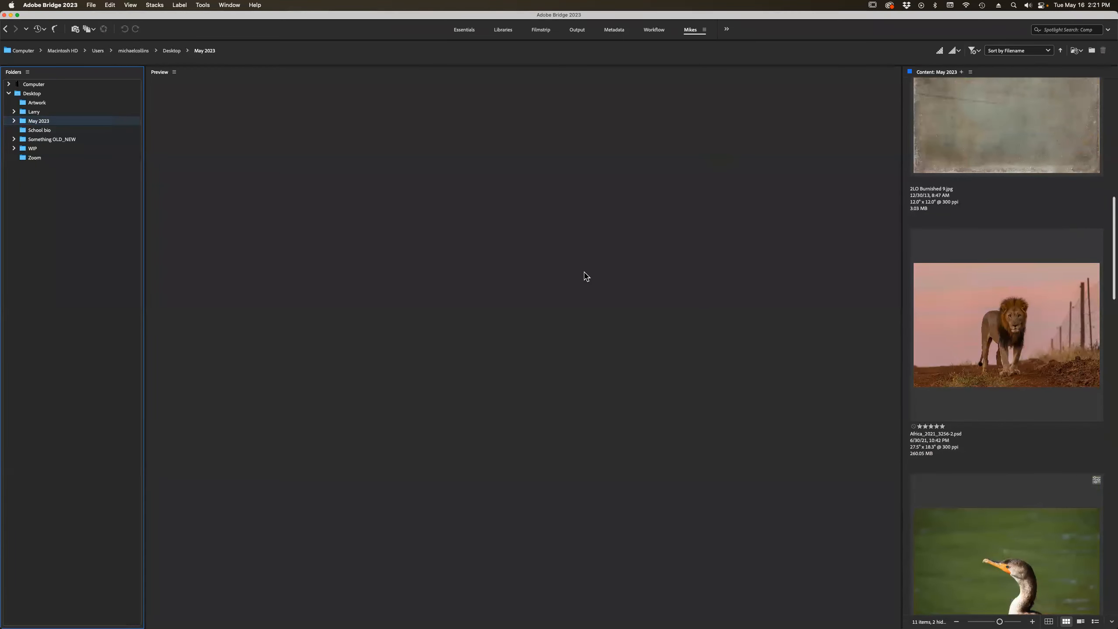
Switch to Photoshop and create a 10 × 8 in landscape document at 300 ppi with a black background.
key(super+Tab)
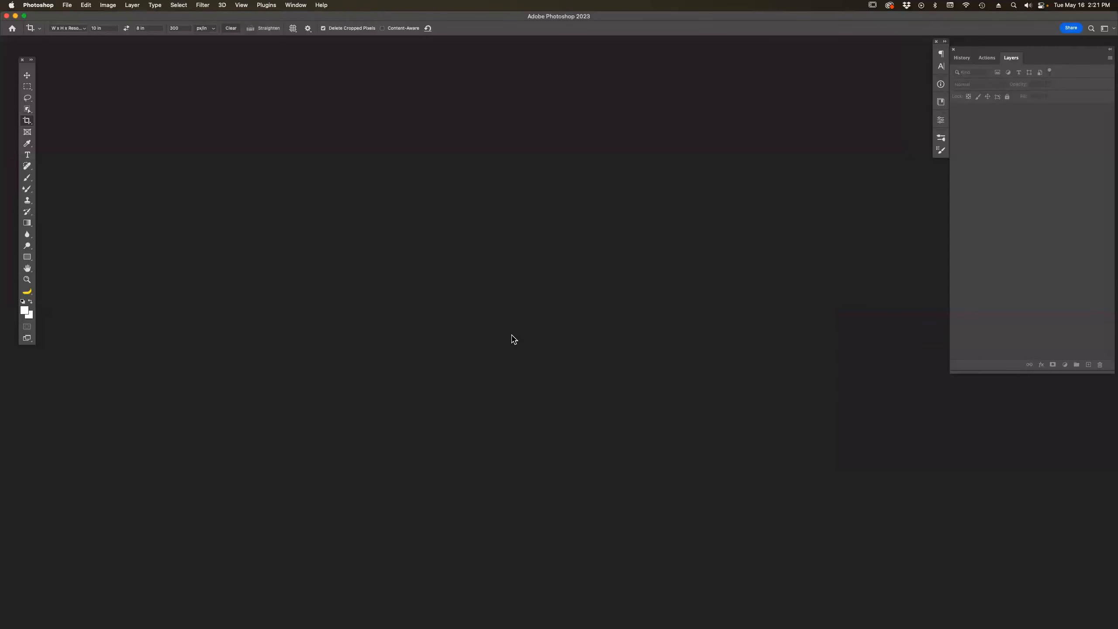
key(super+n)
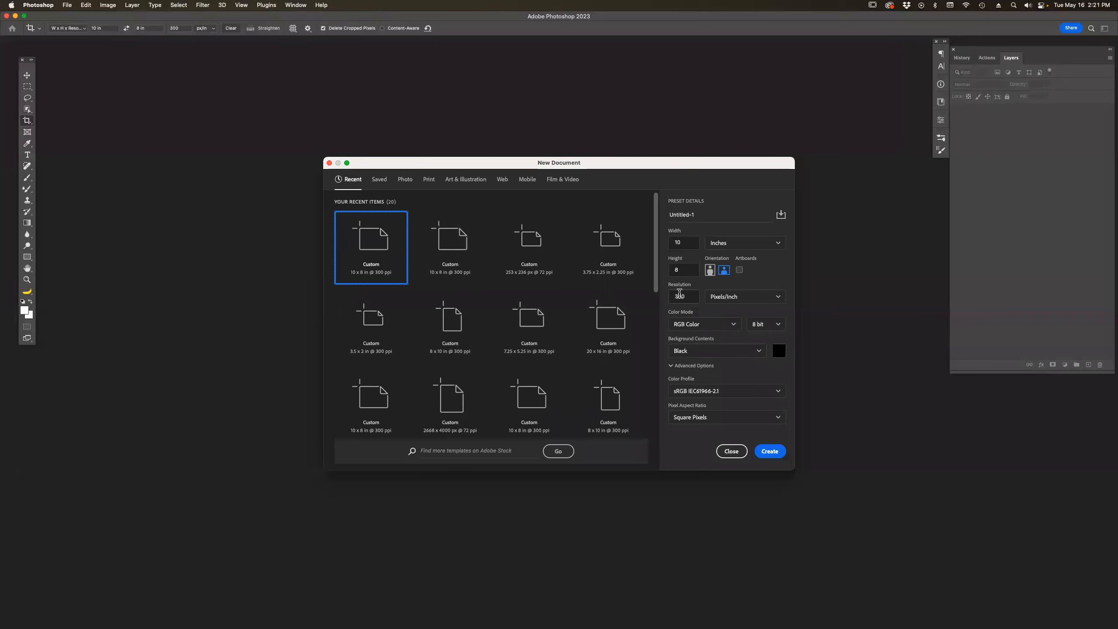
click(771, 452)
Add a first name in large white centred capitals in a wide text box, lowering the box's top edge toward mid-canvas.
key(t)
drag(283, 167, 840, 443)
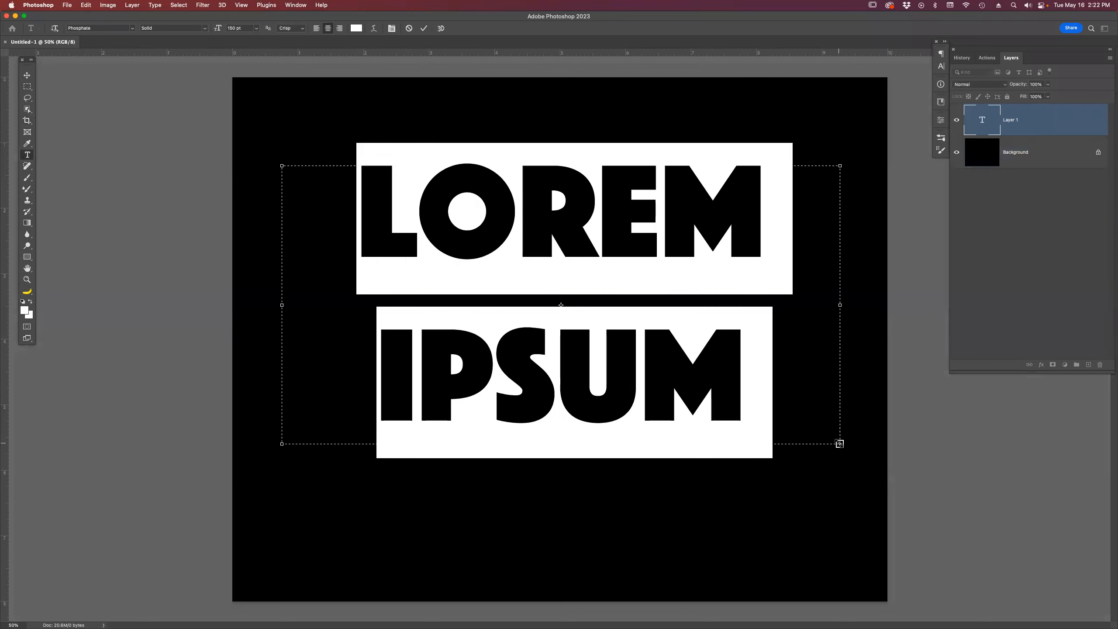
text(MIC)
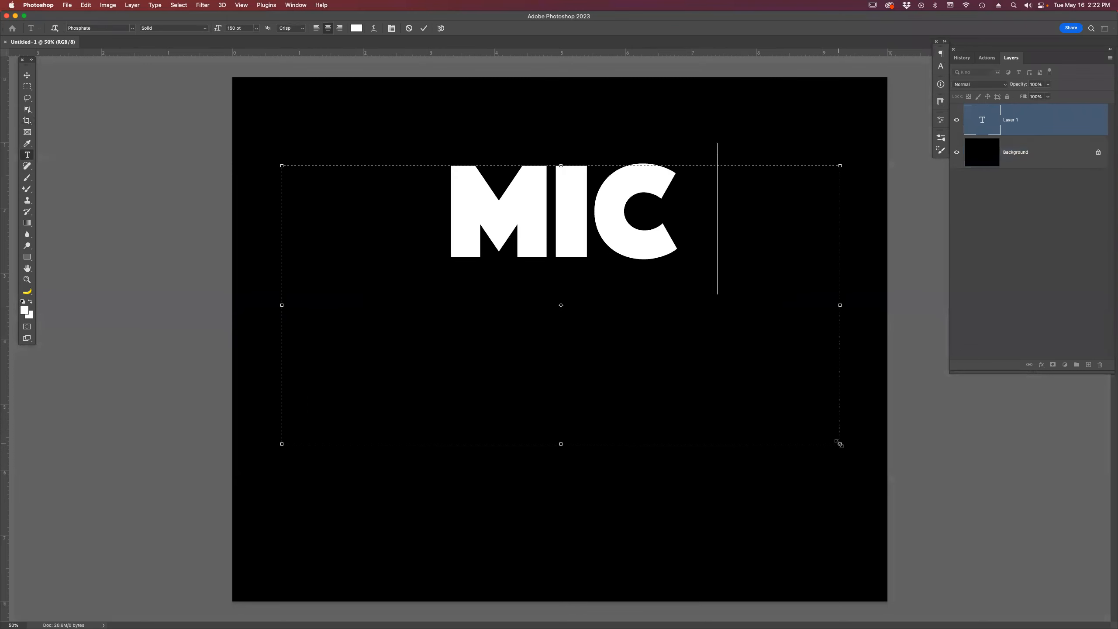
text(HAEL)
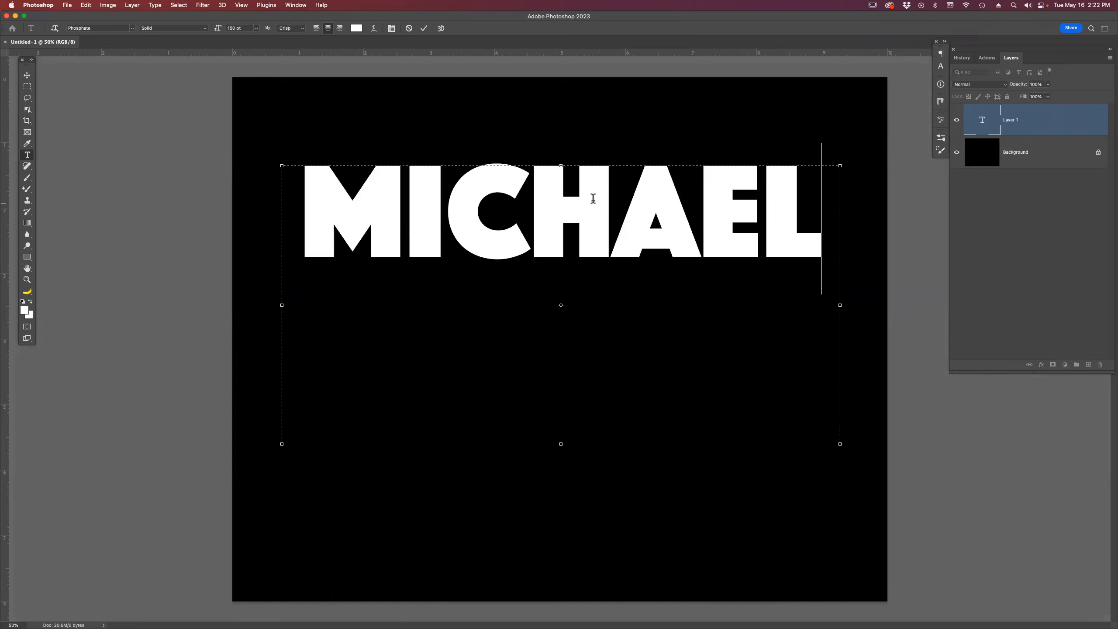
drag(561, 165, 554, 248)
key(super+Return)
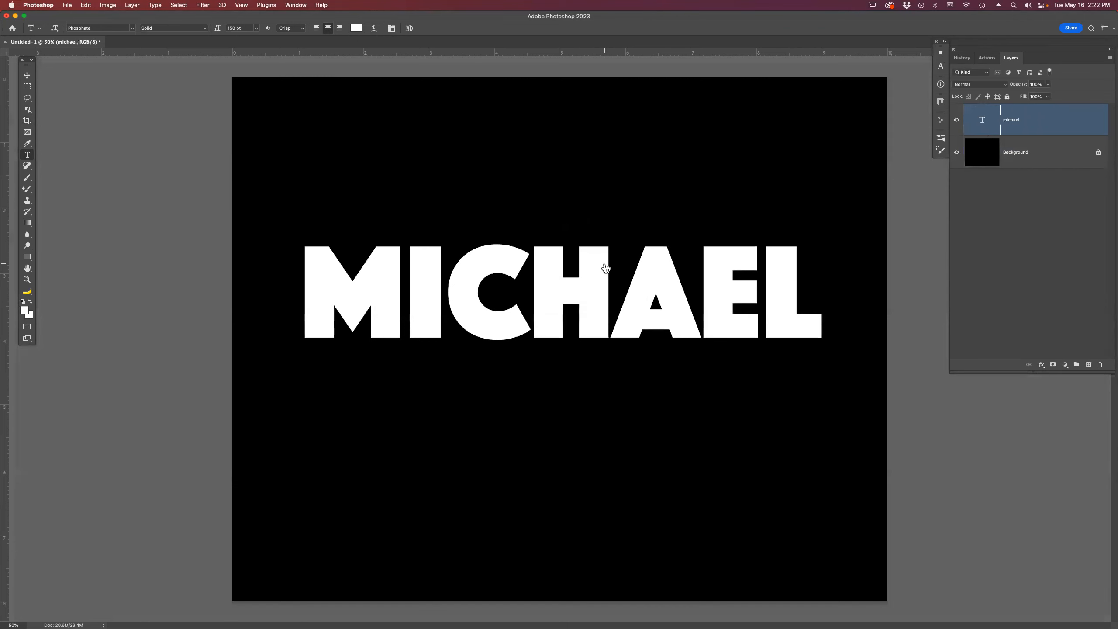
Switch to Bridge, find the JulyFreebie-1.jpg texture in the May 2023 folder and place it in the Photoshop document.
key(super+Tab)
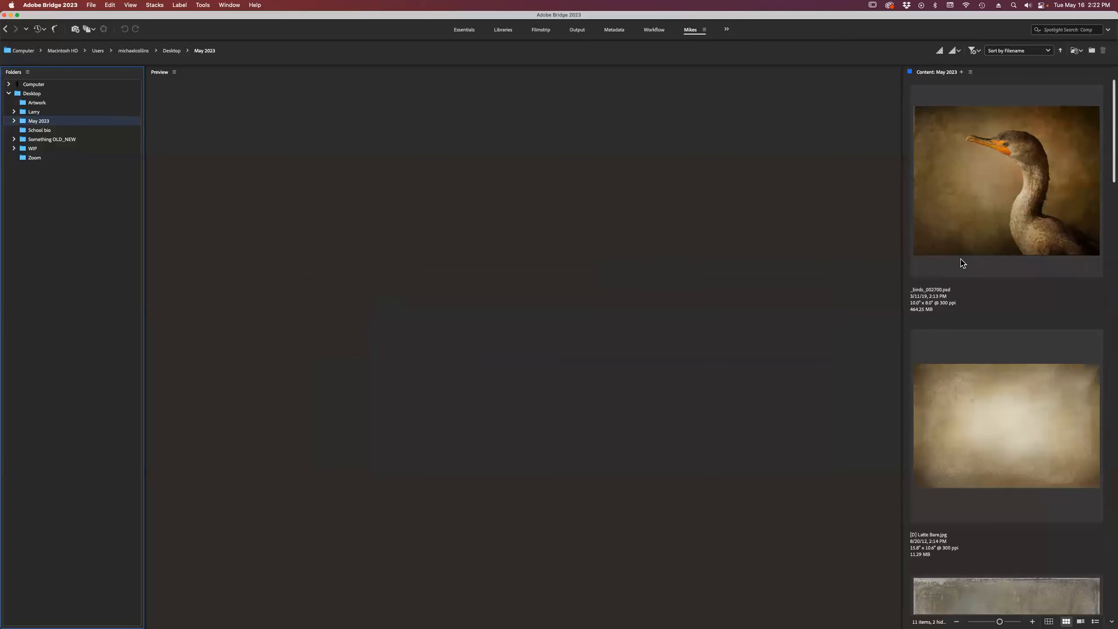
scroll(962, 263, down, 10)
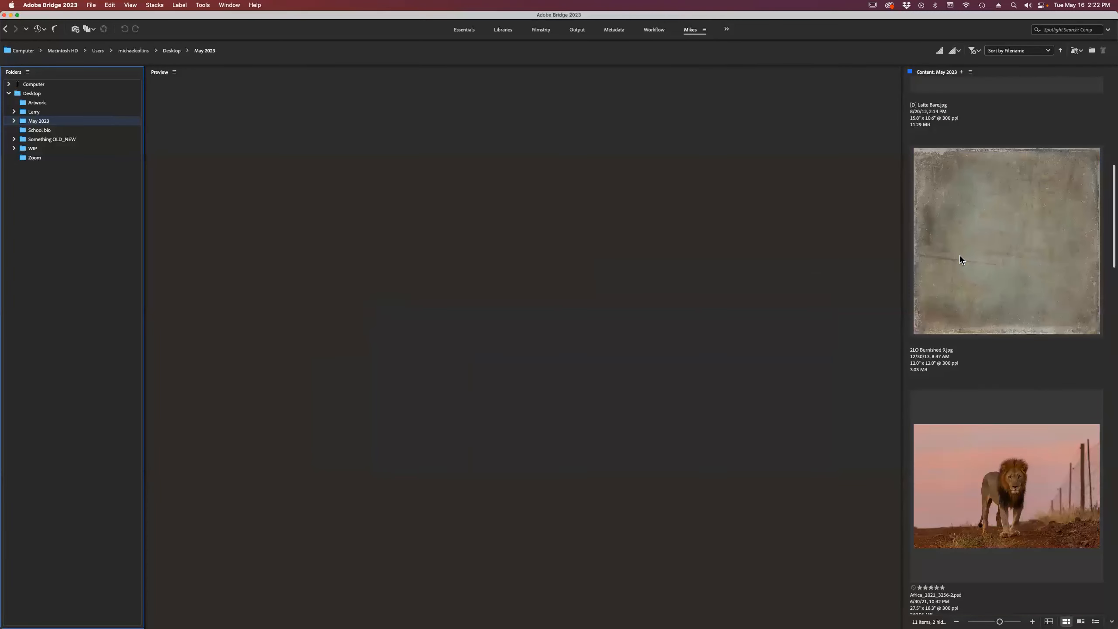
scroll(963, 261, down, 10)
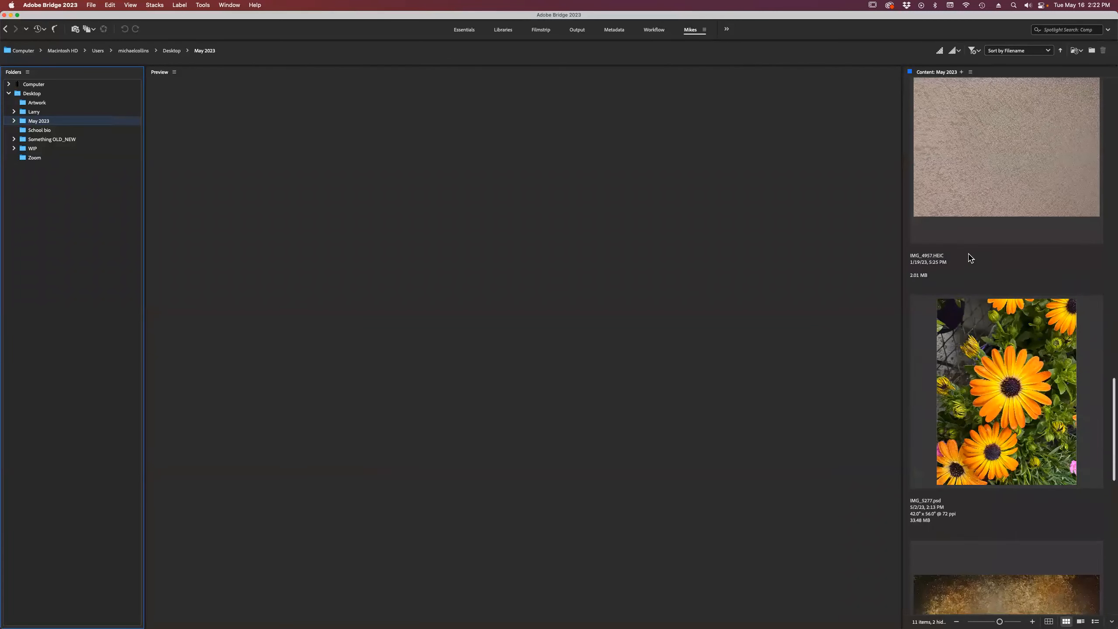
click(980, 219)
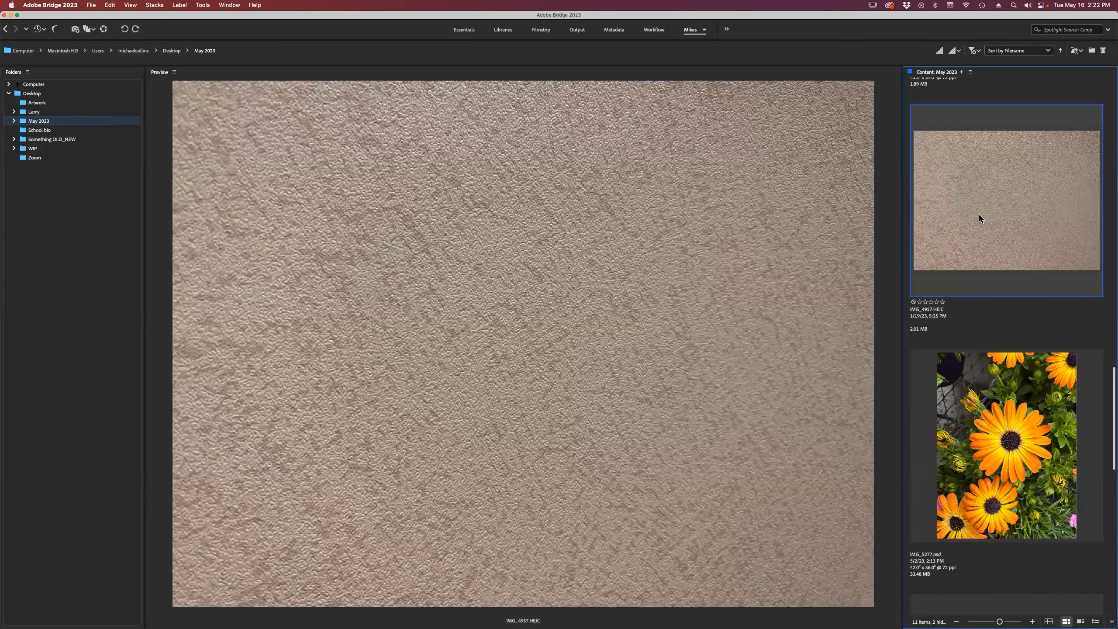
scroll(980, 219, down, 4)
scroll(987, 279, down, 4)
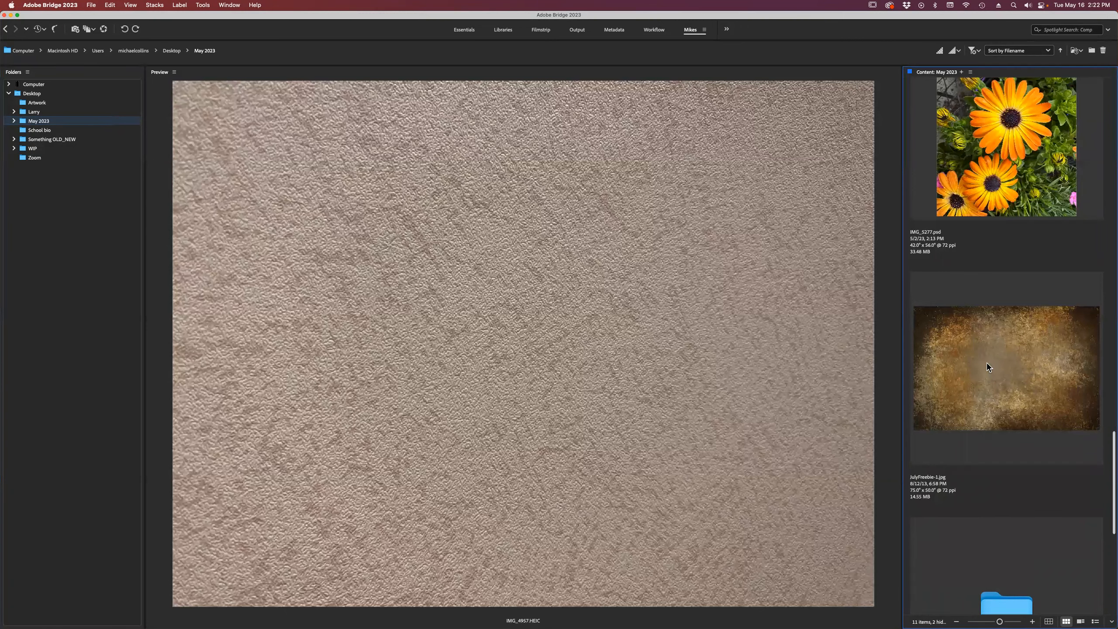
click(972, 366)
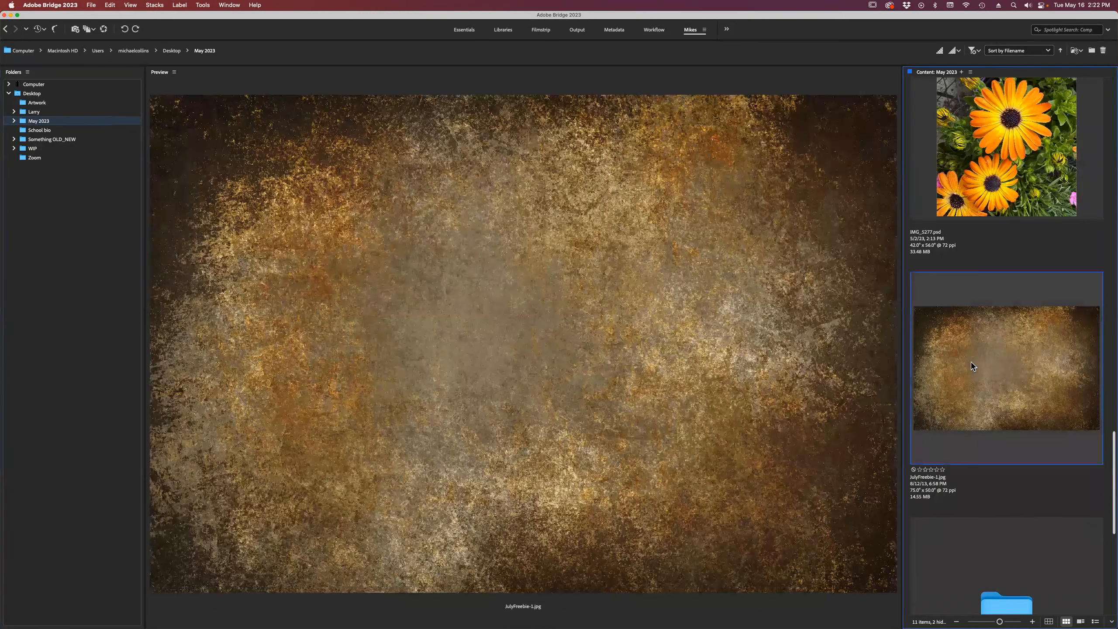
right_click(972, 366)
mouse_move(1006, 455)
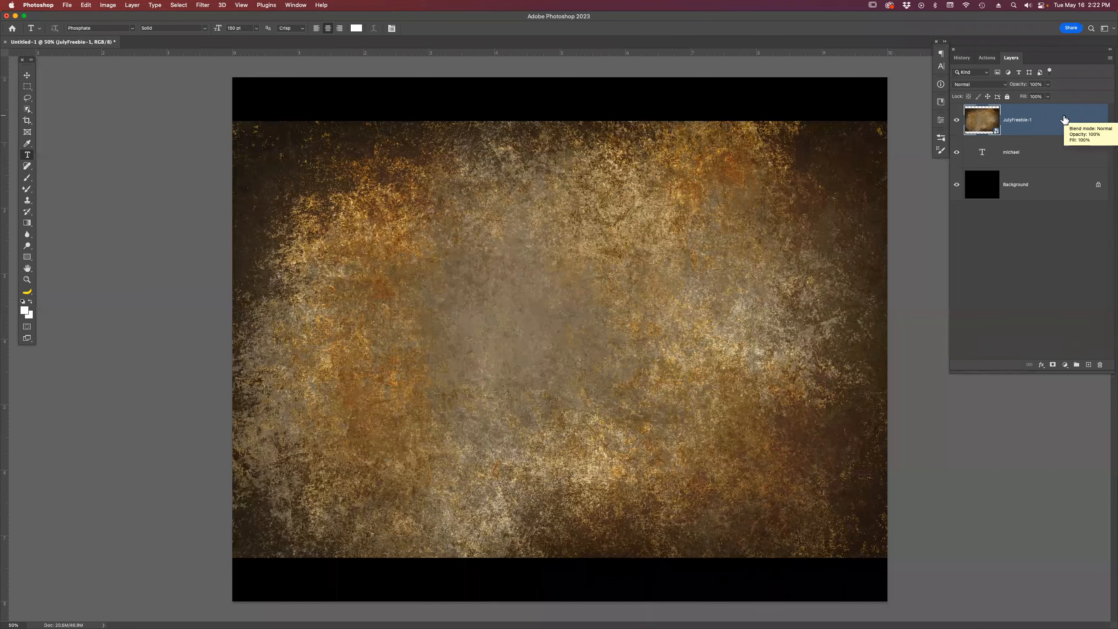
Move the JulyFreebie-1 texture below the text layer, and restore it above the text.
drag(1064, 119, 1061, 163)
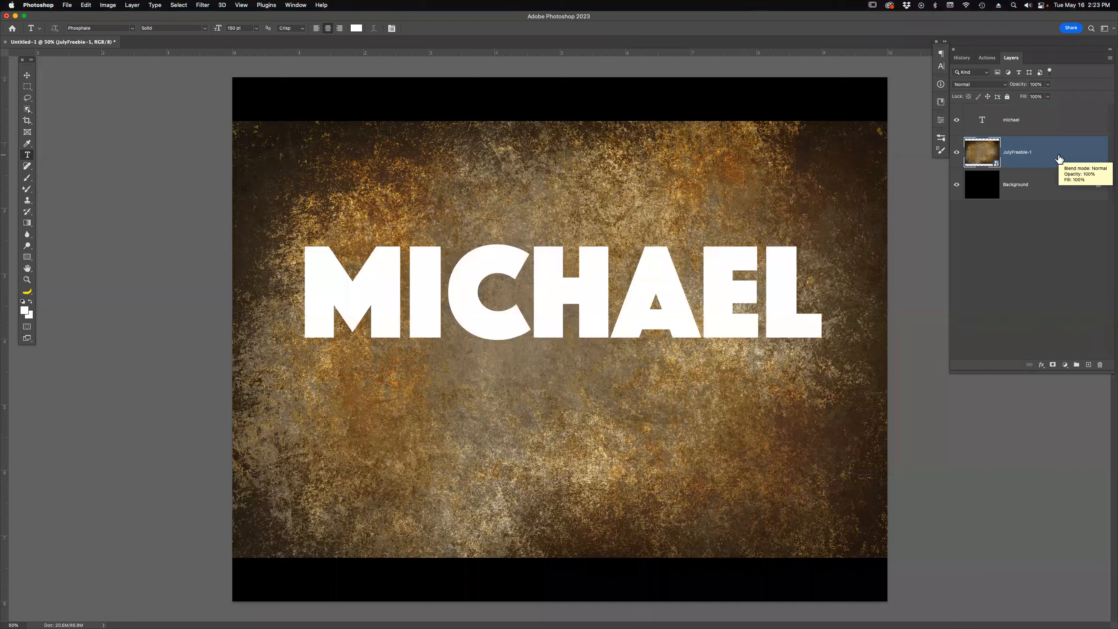
drag(1051, 127, 1056, 168)
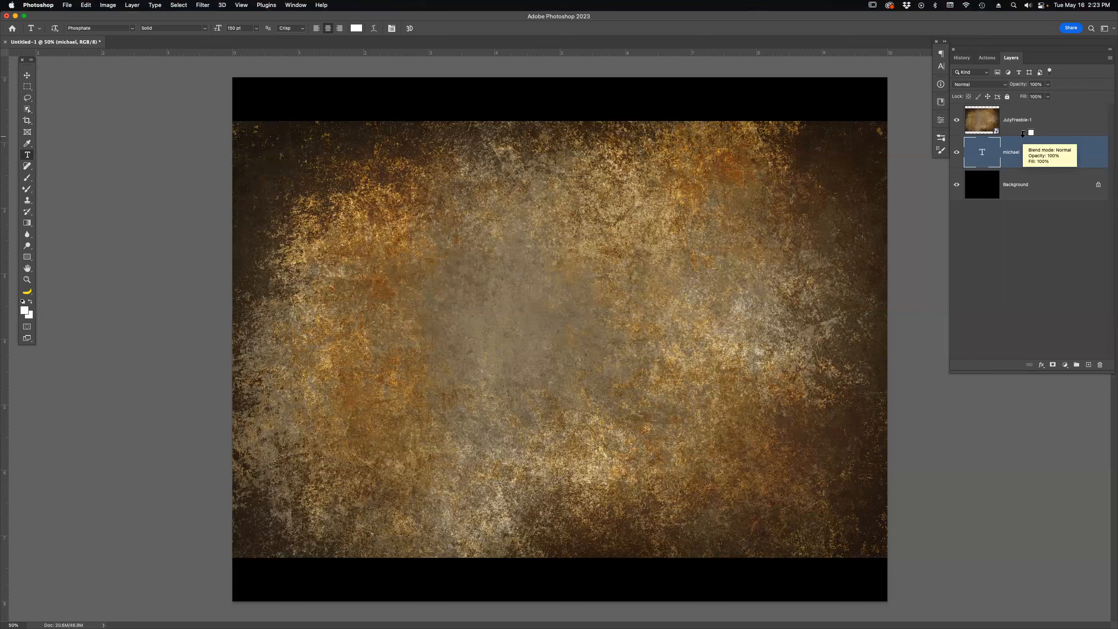
right_click(1087, 122)
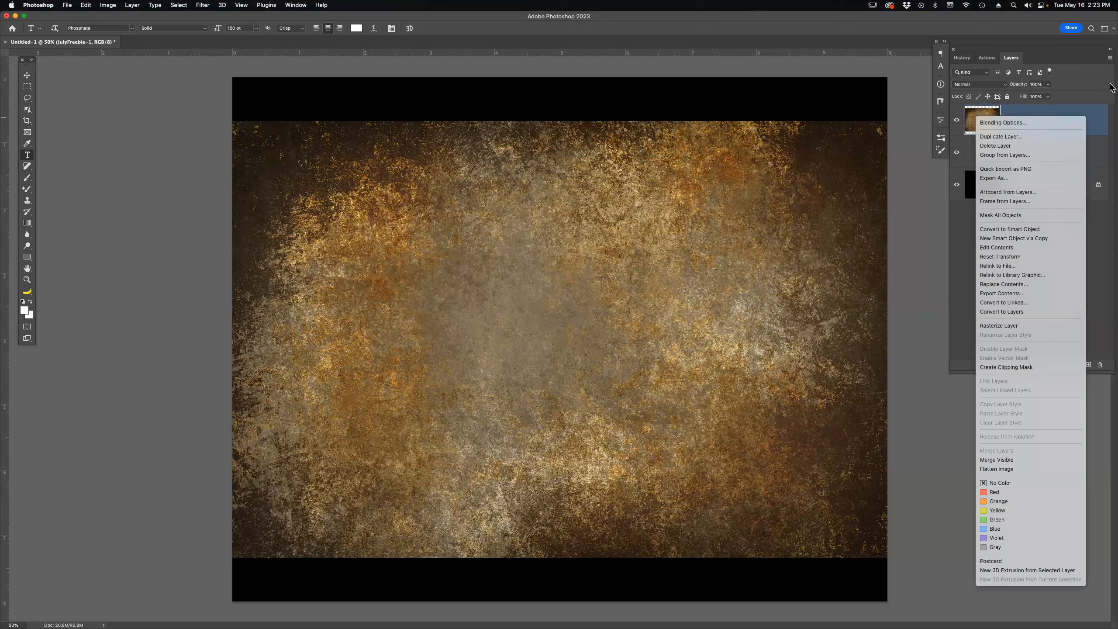
click(1111, 60)
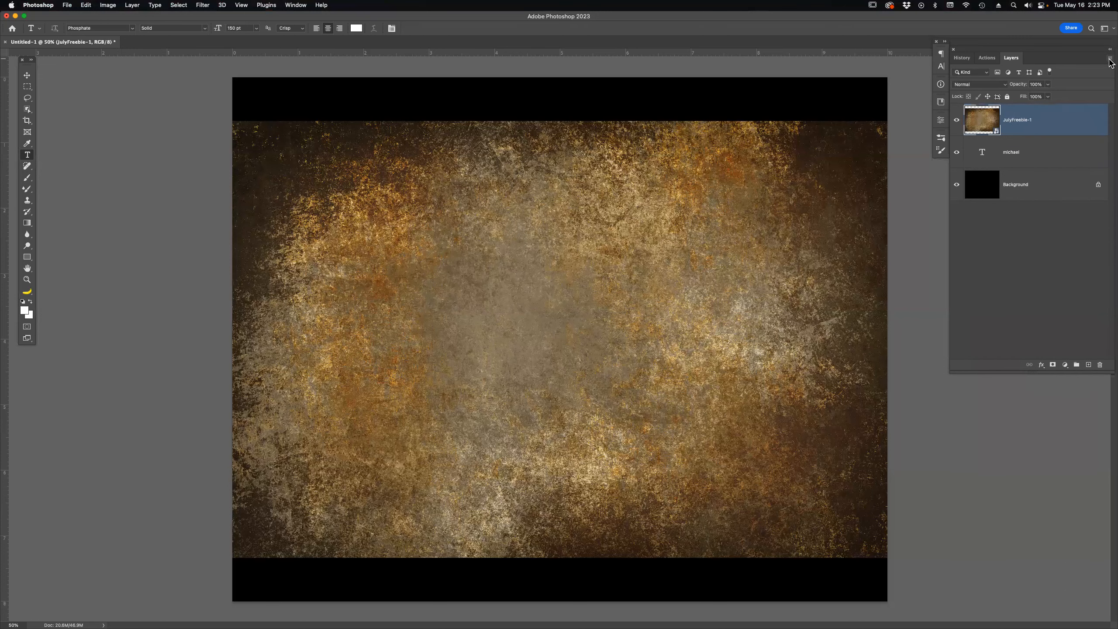
click(1110, 58)
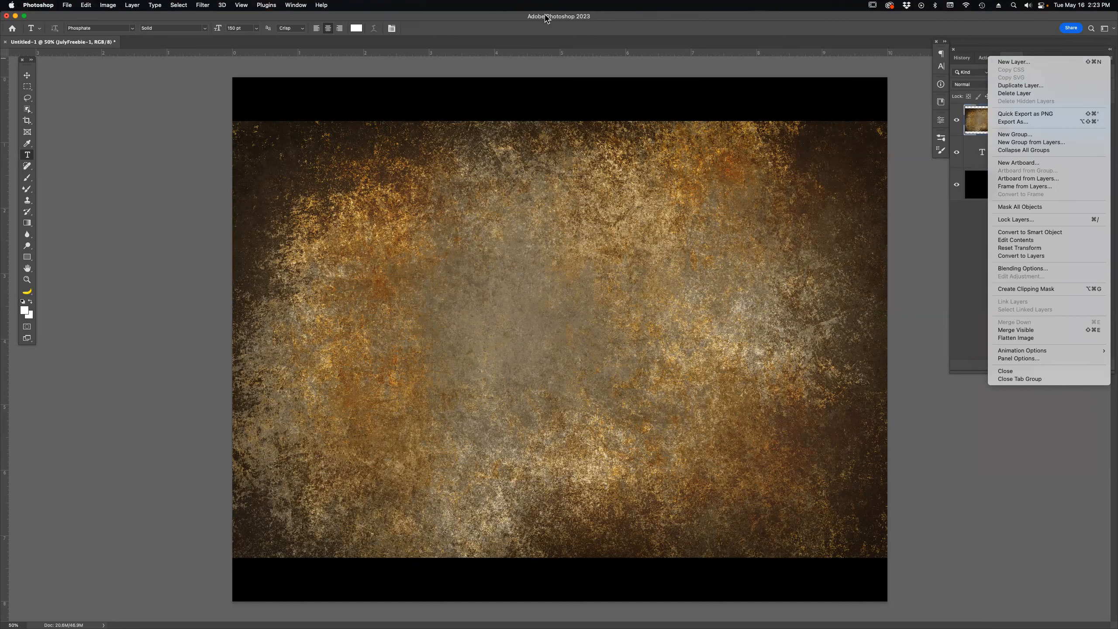
click(131, 5)
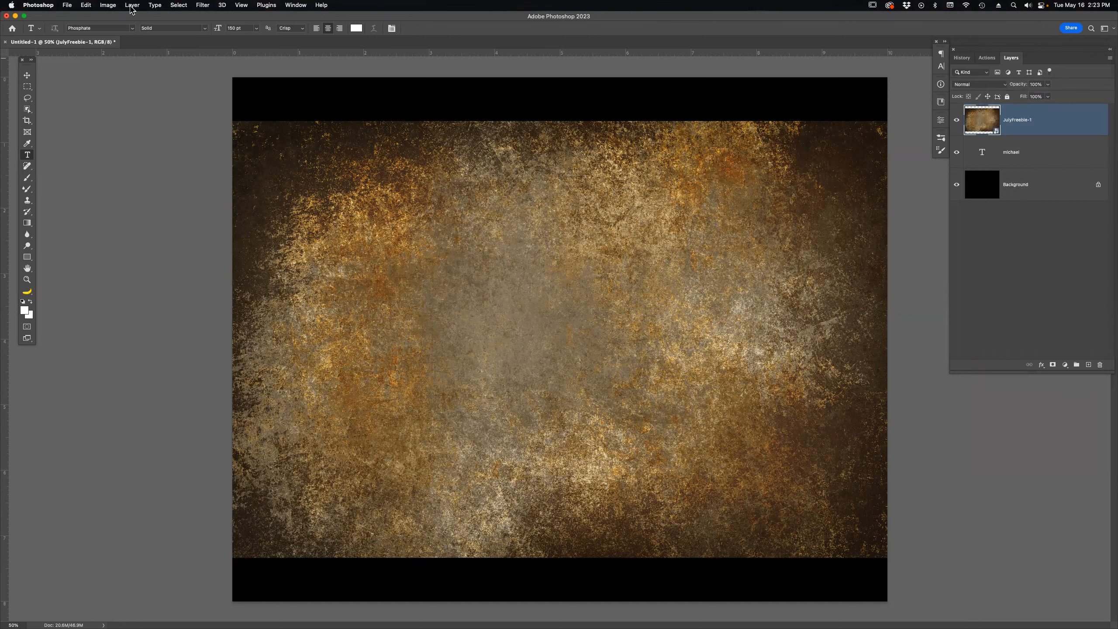
click(132, 6)
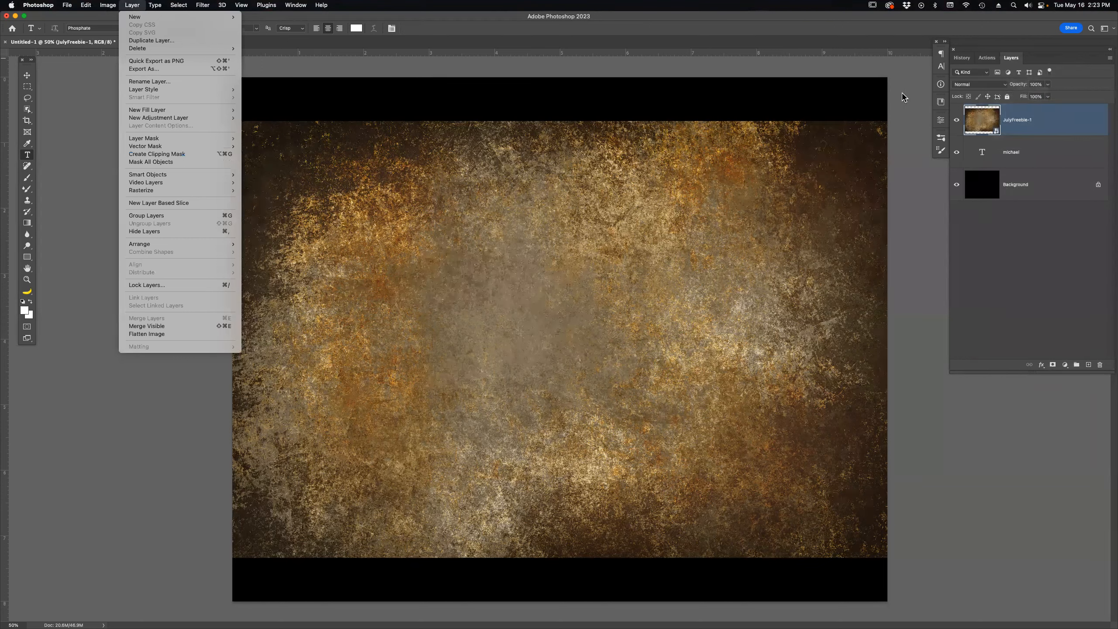
click(1047, 117)
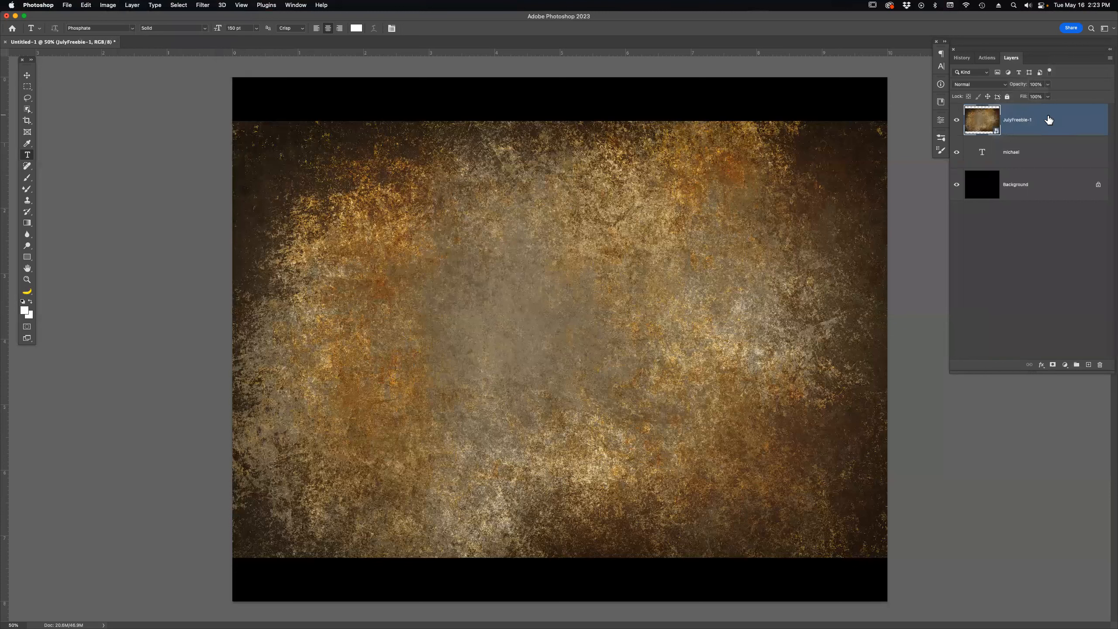
Clip the JulyFreebie-1 texture to the text layer so it fills only the letters.
alt+click(1045, 132)
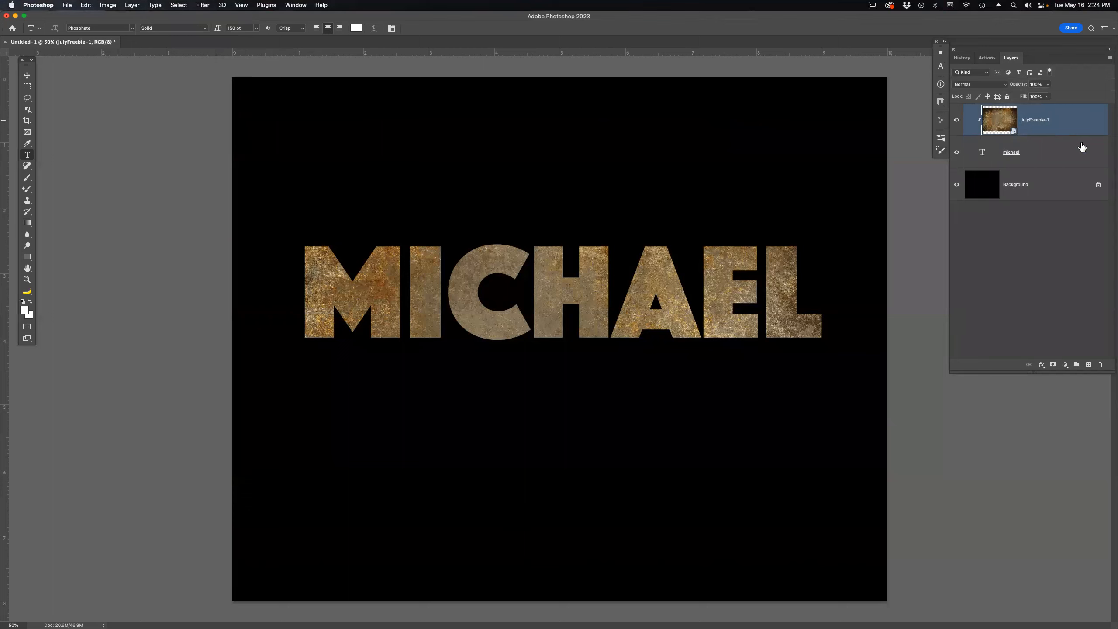
double_click(1077, 129)
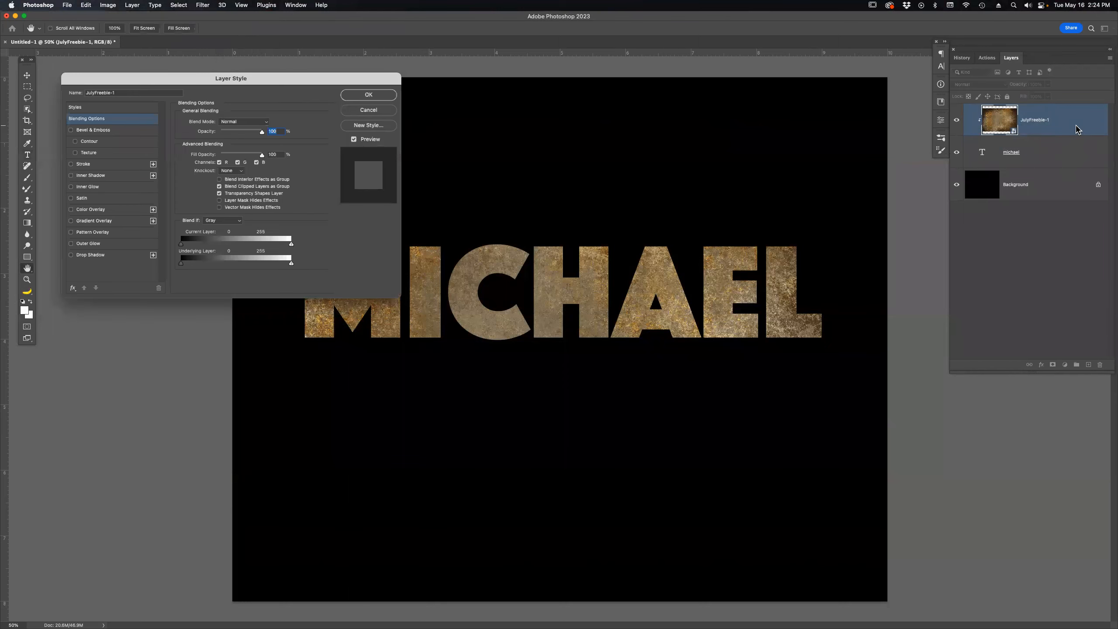
click(118, 140)
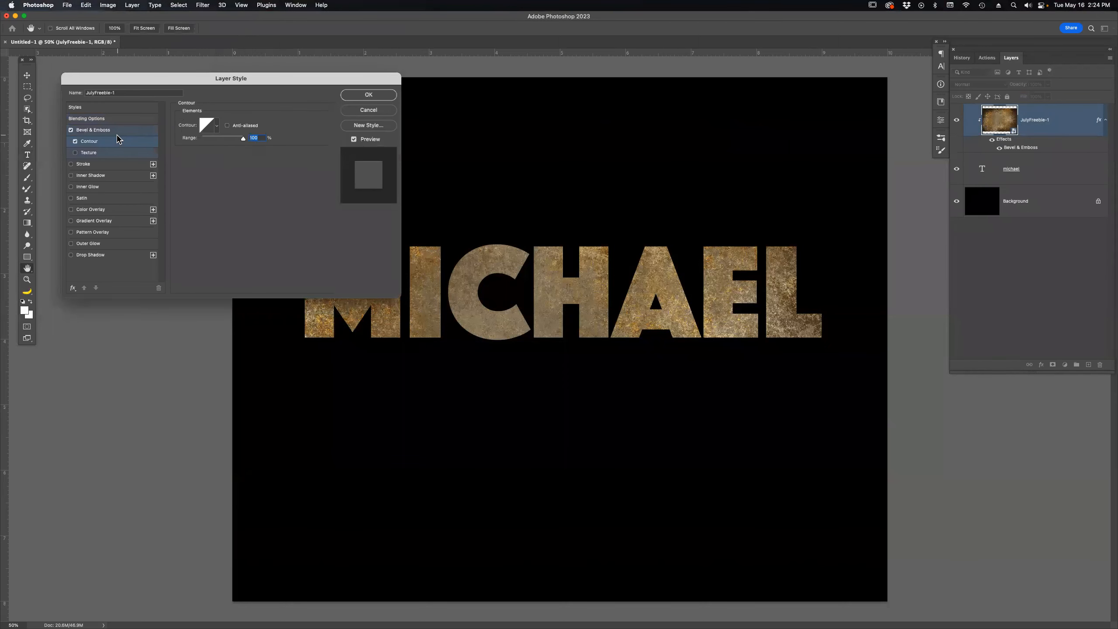
click(368, 110)
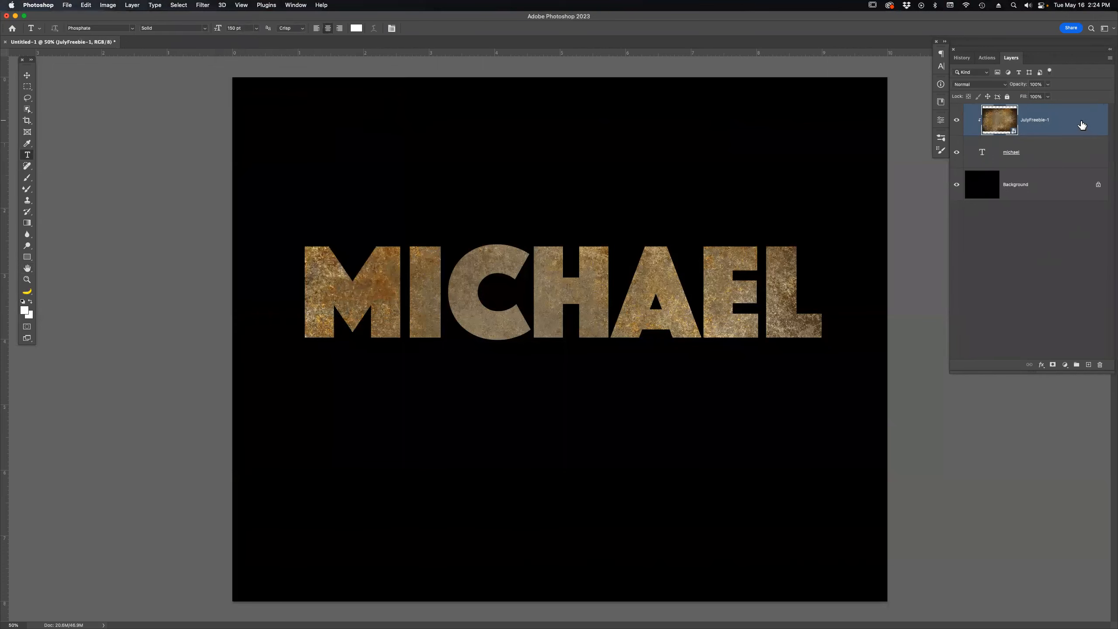
Add a Bevel & Emboss effect with its Texture option enabled to the text layer.
click(1074, 152)
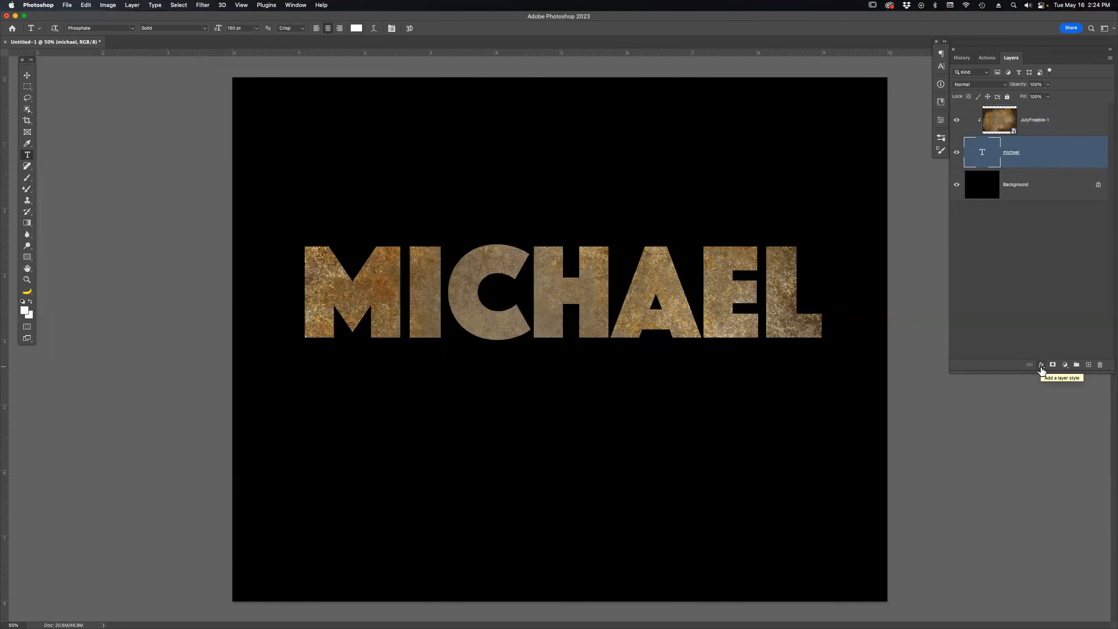
double_click(1057, 159)
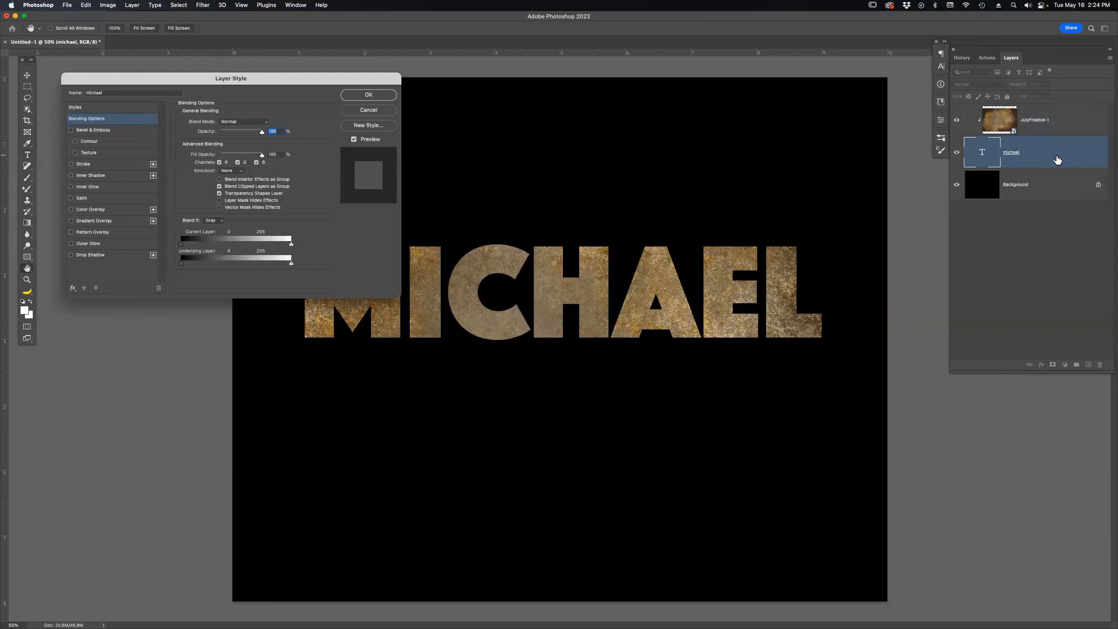
click(70, 130)
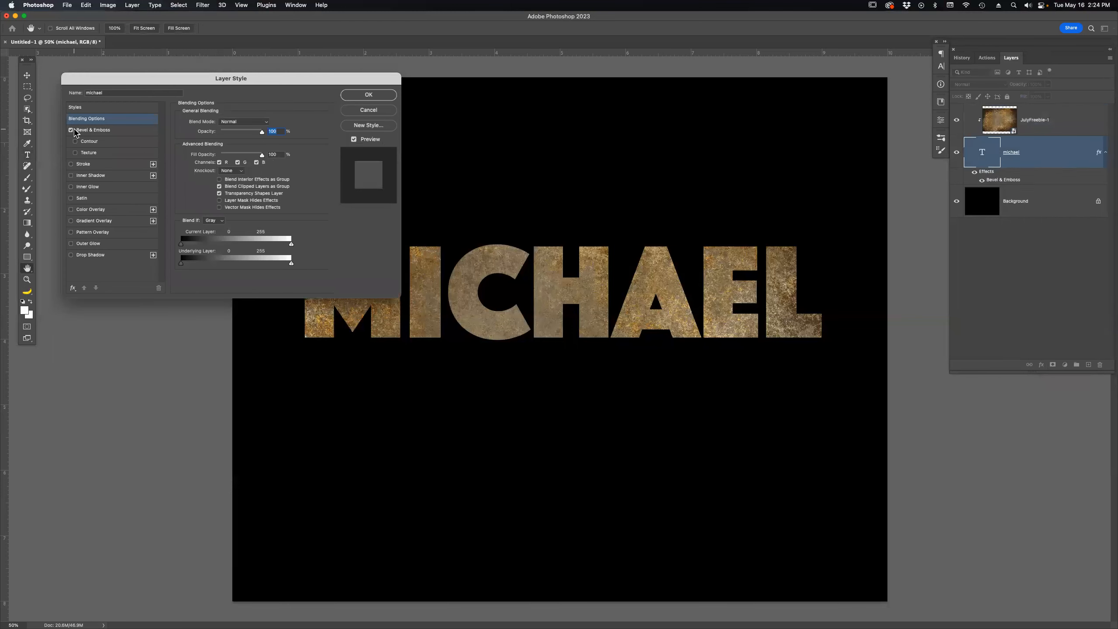
click(75, 153)
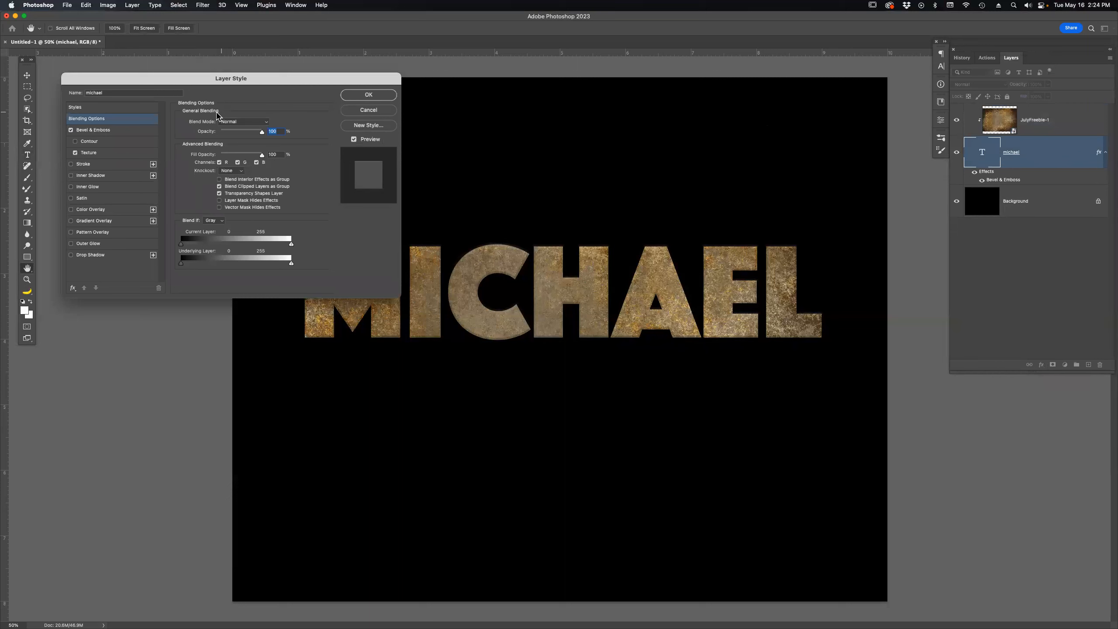
Try Inner Bevel and Outer Bevel, settle on Pillow Emboss, and increase the effect's depth and its size to about 38 px.
click(109, 131)
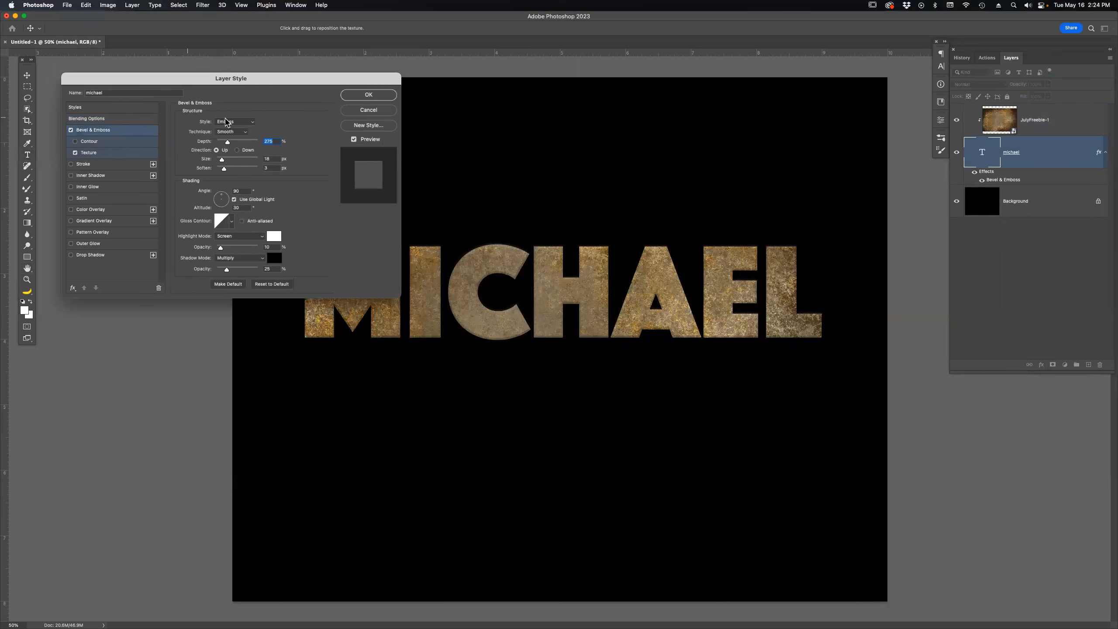
click(254, 127)
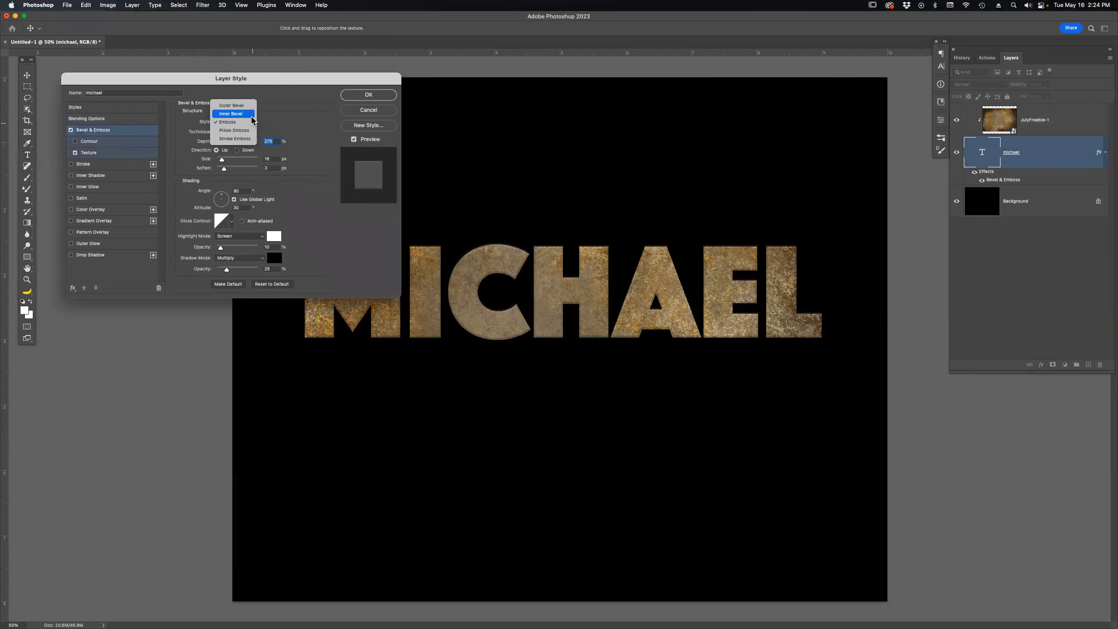
click(250, 118)
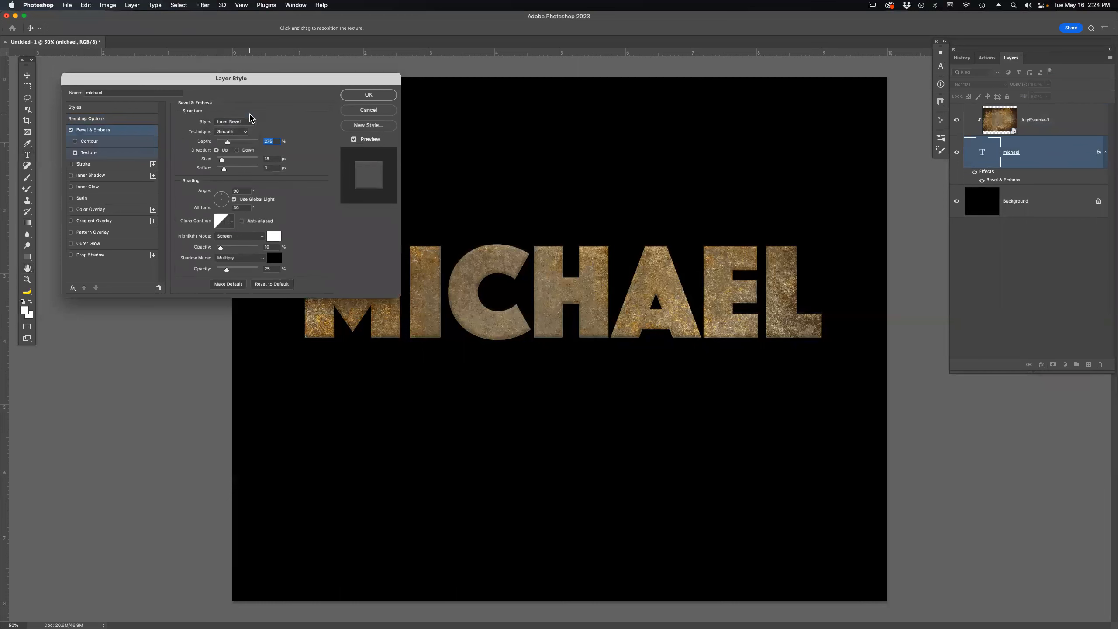
click(249, 125)
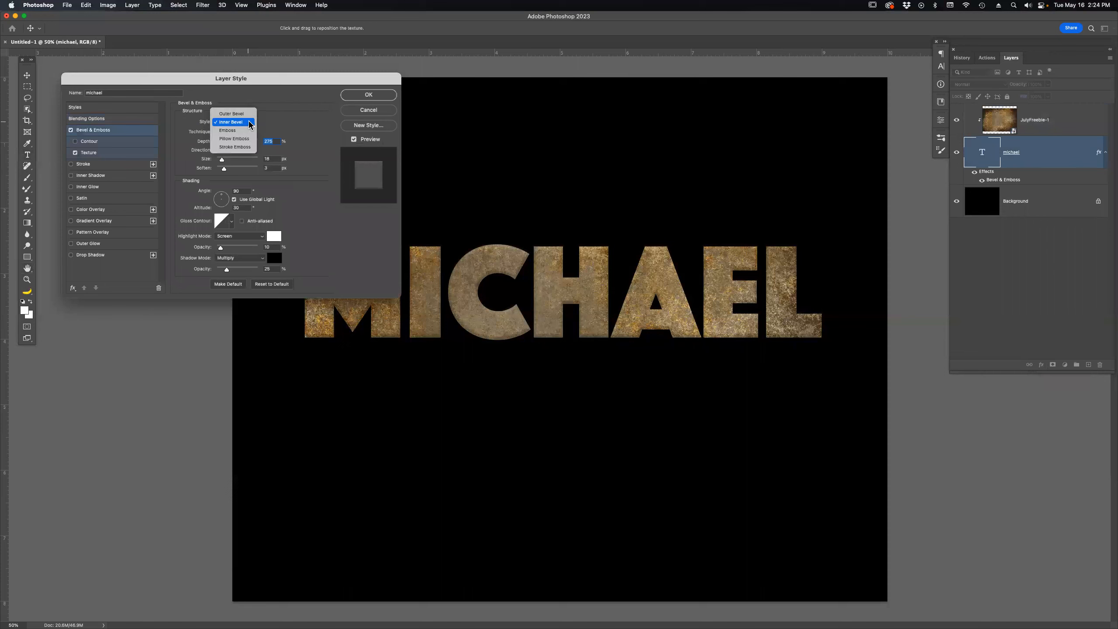
click(249, 118)
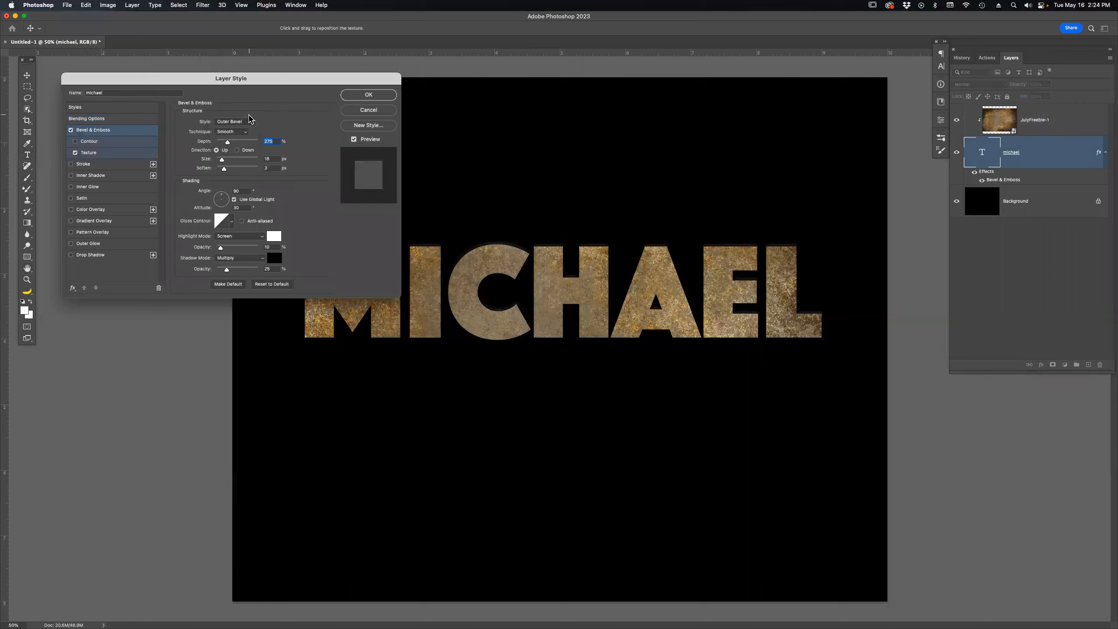
click(249, 122)
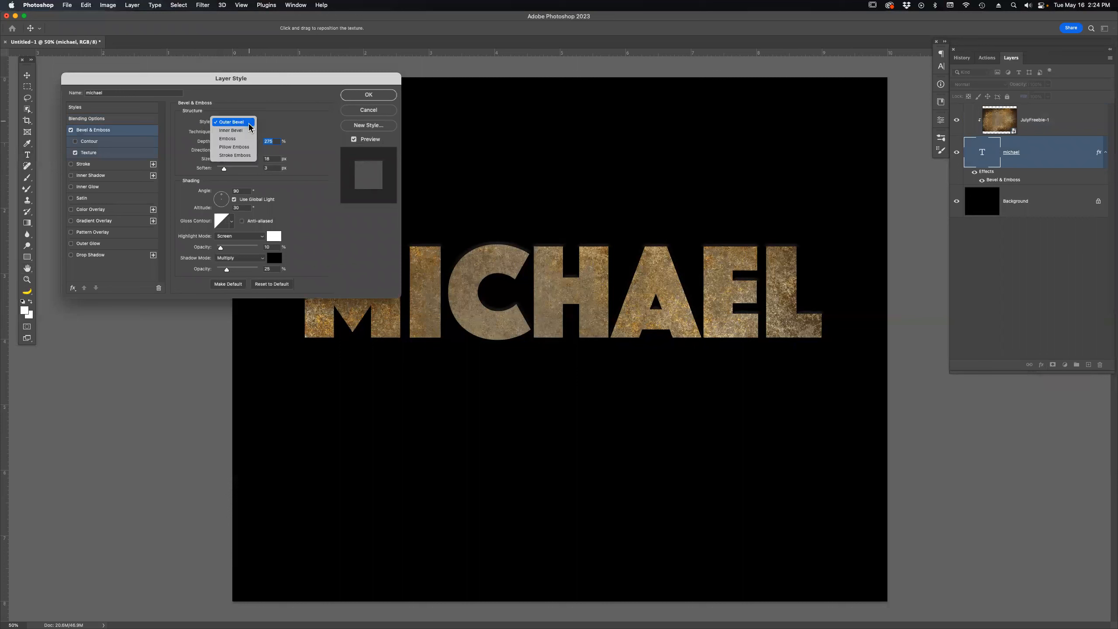
click(247, 148)
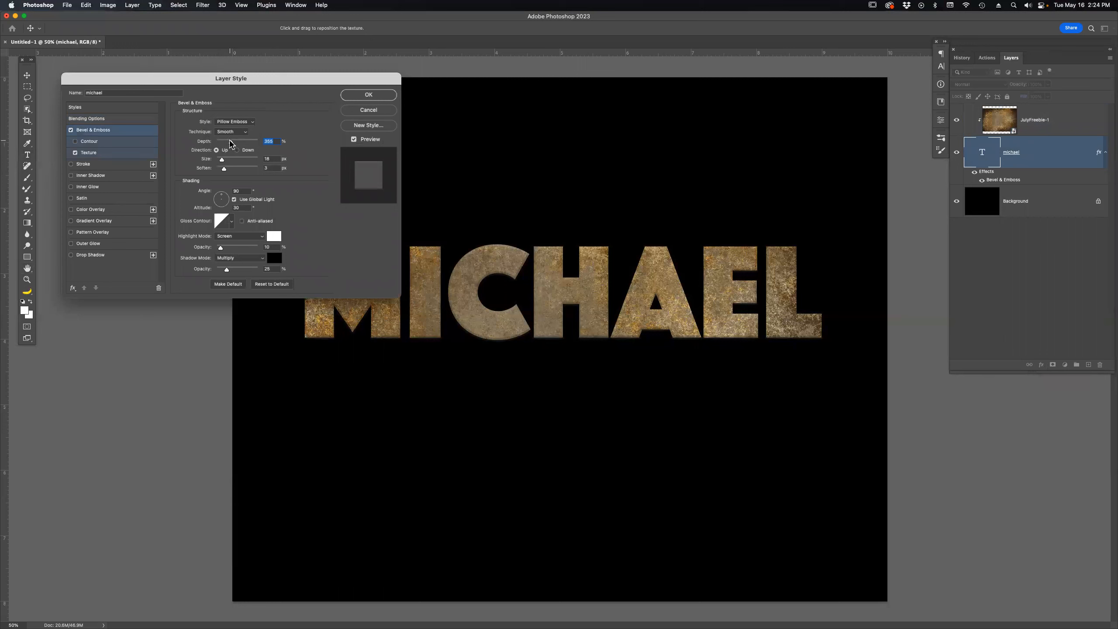
drag(222, 160, 225, 162)
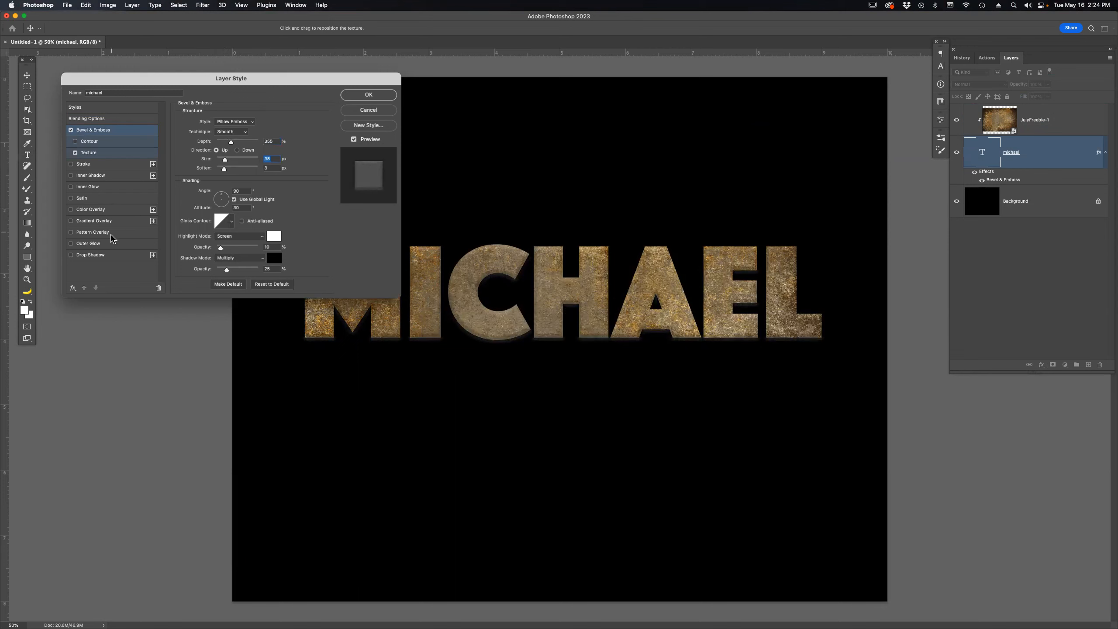
Add an Outer Glow effect to the text layer and apply the layer style.
click(108, 245)
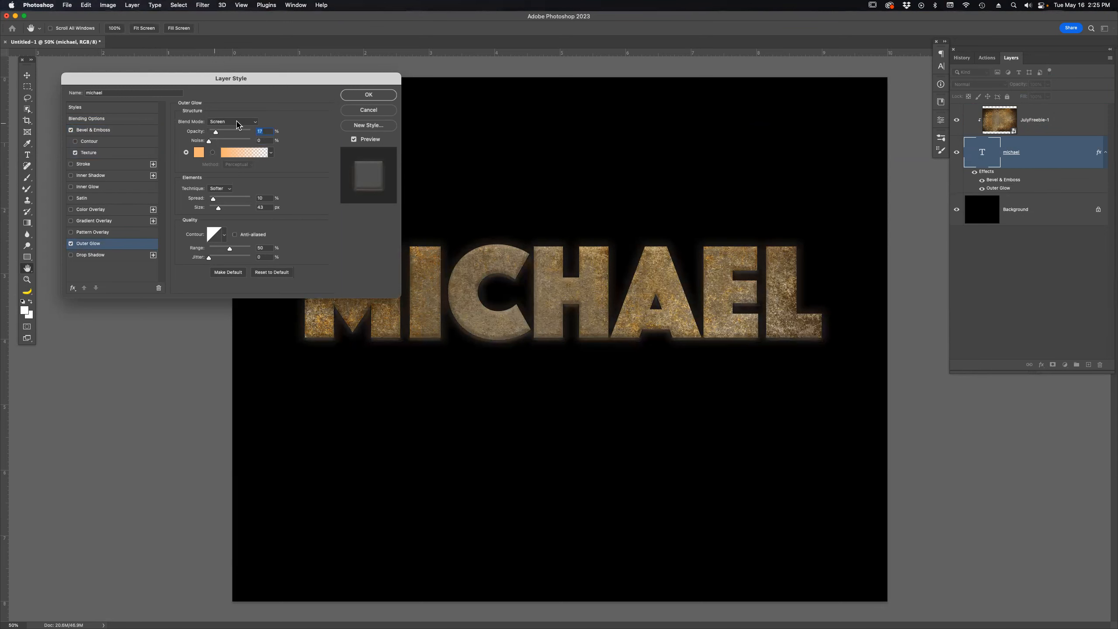
click(369, 95)
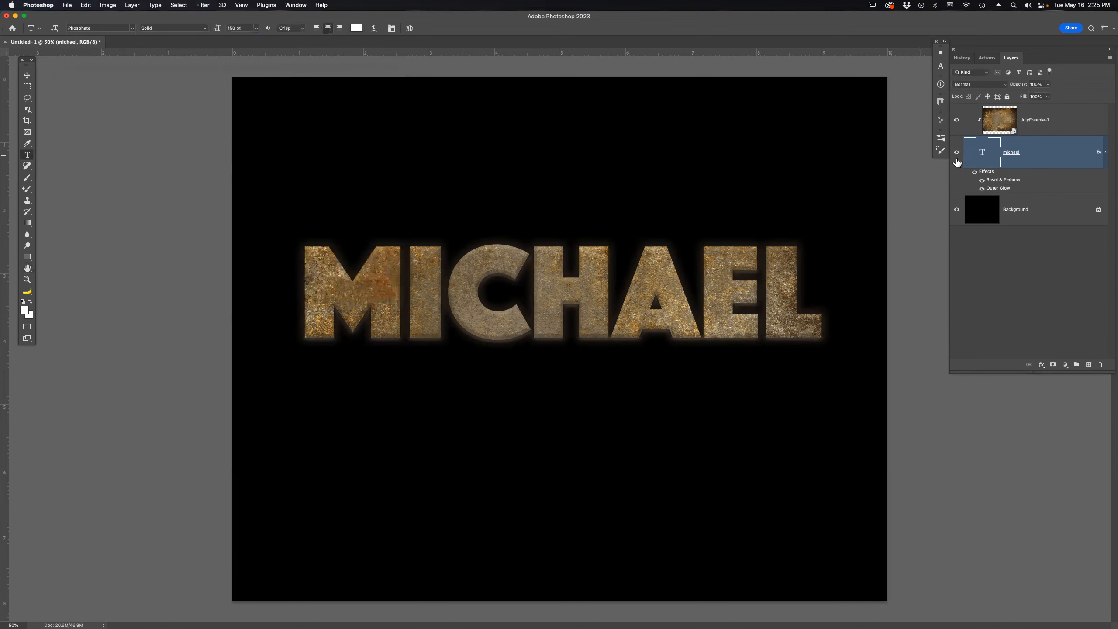
Add a new layer directly above the Background, reset the colours to their defaults, and fill the layer with white.
click(1038, 215)
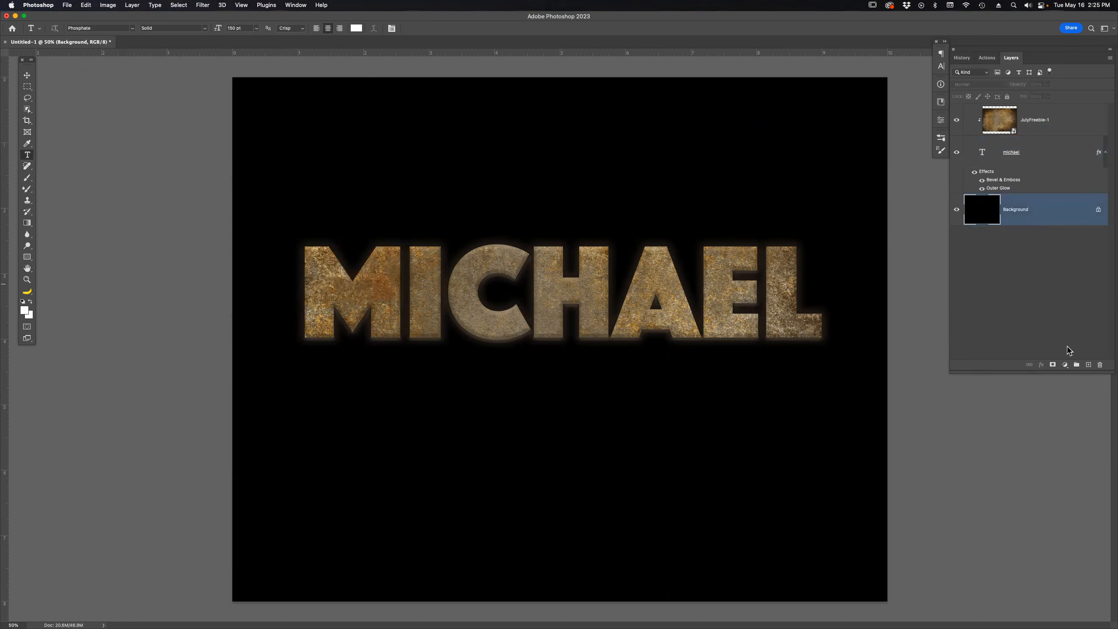
click(1088, 364)
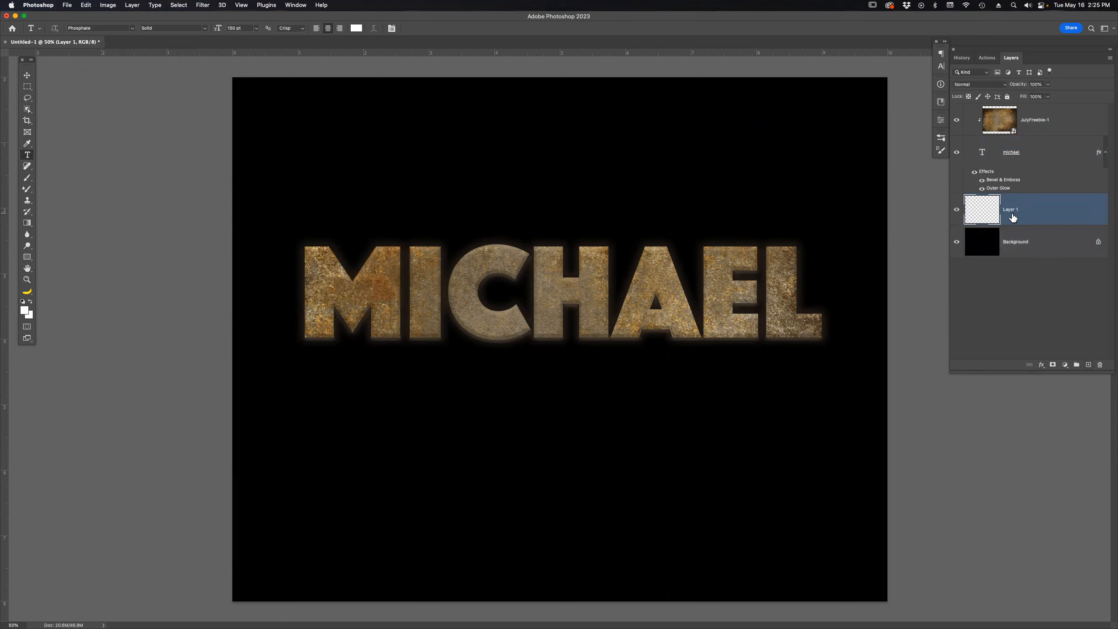
key(d)
key(alt+BackSpace)
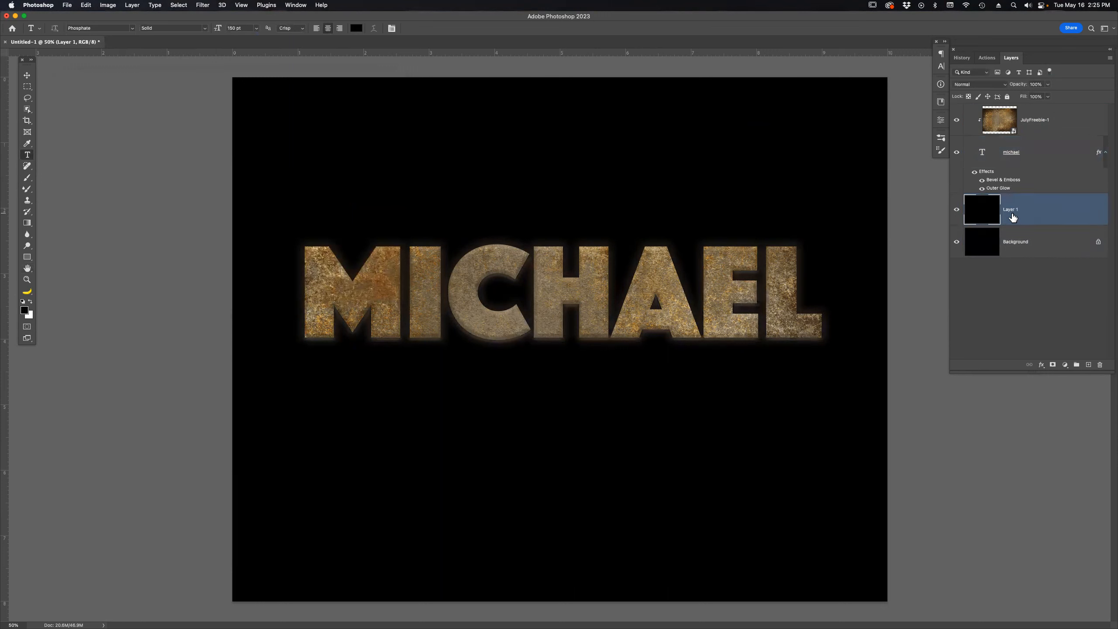
key(super+BackSpace)
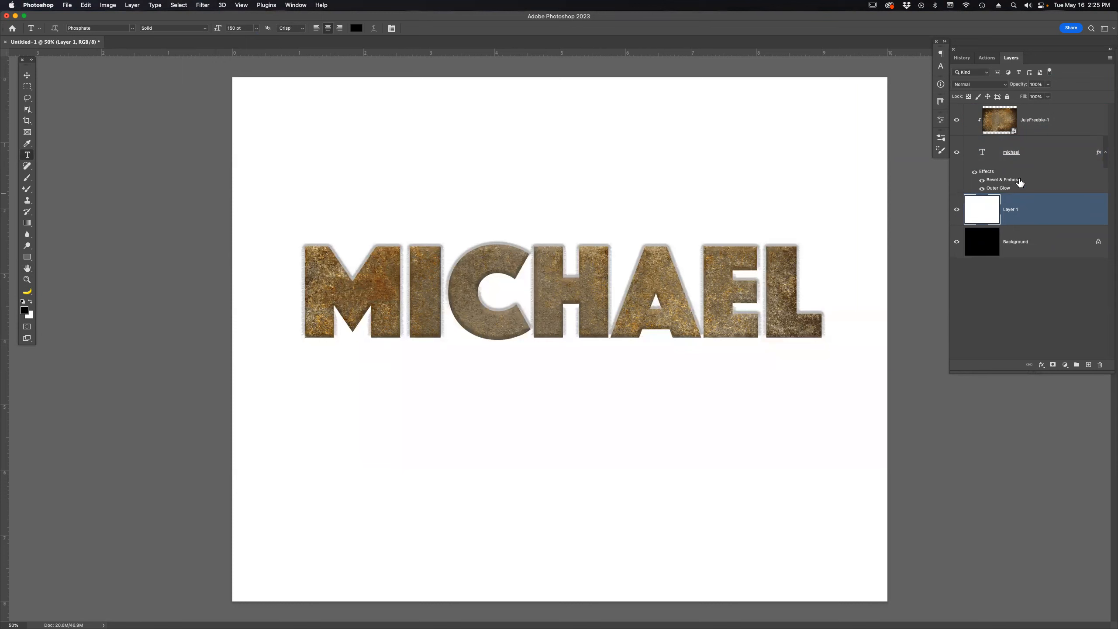
Compare the text on white with its effects shown and hidden, and turn off the Outer Glow effect.
click(973, 174)
click(974, 174)
key(z)
drag(299, 216, 837, 364)
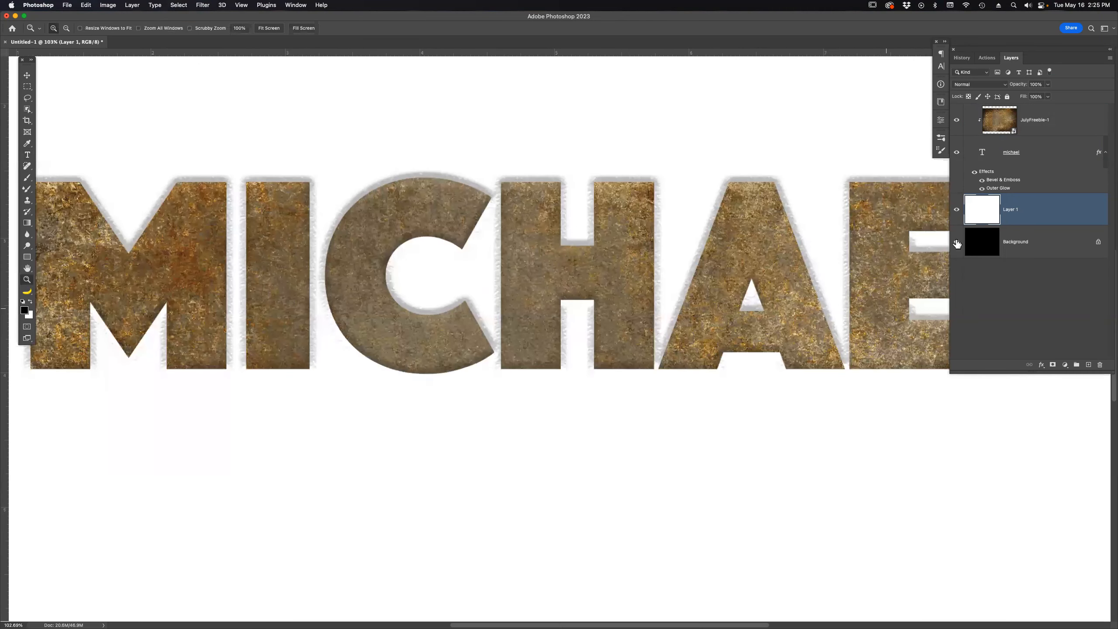
click(974, 173)
click(983, 180)
click(982, 181)
Try Inner Bevel, then switch the text's bevel style to Outer Bevel with depth 199%, size about 16 px and soften 7 px.
click(1003, 180)
double_click(1004, 180)
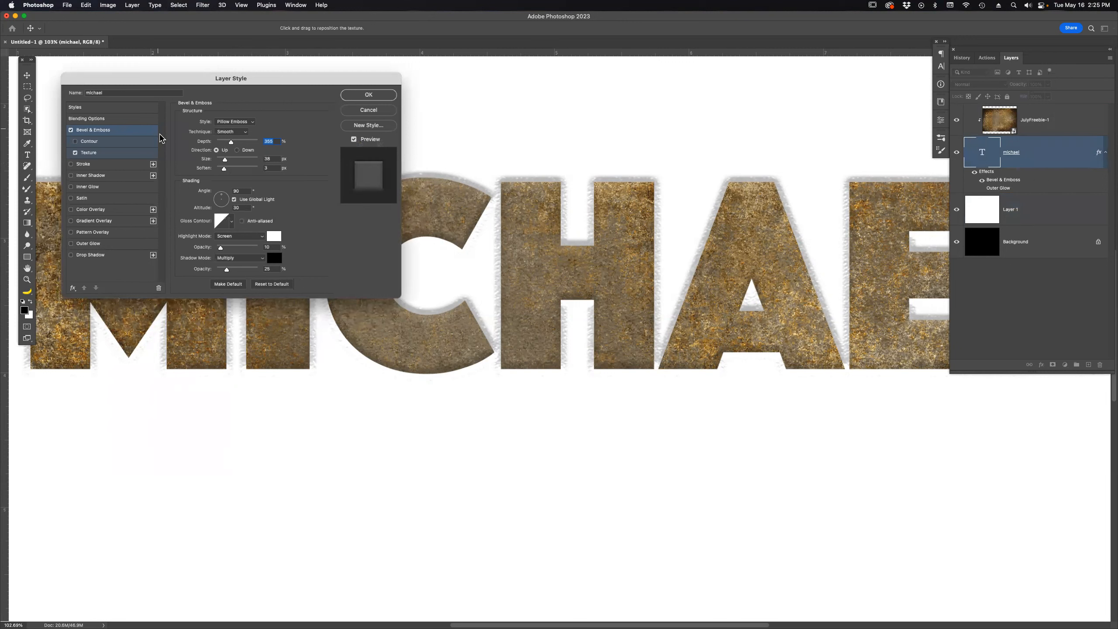
click(250, 122)
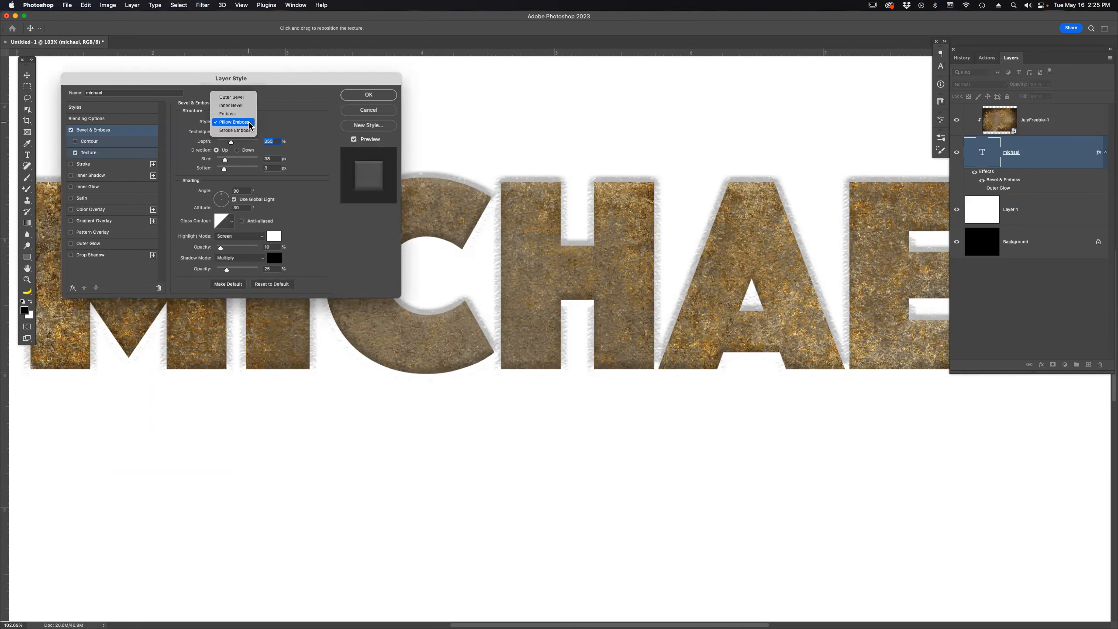
click(248, 106)
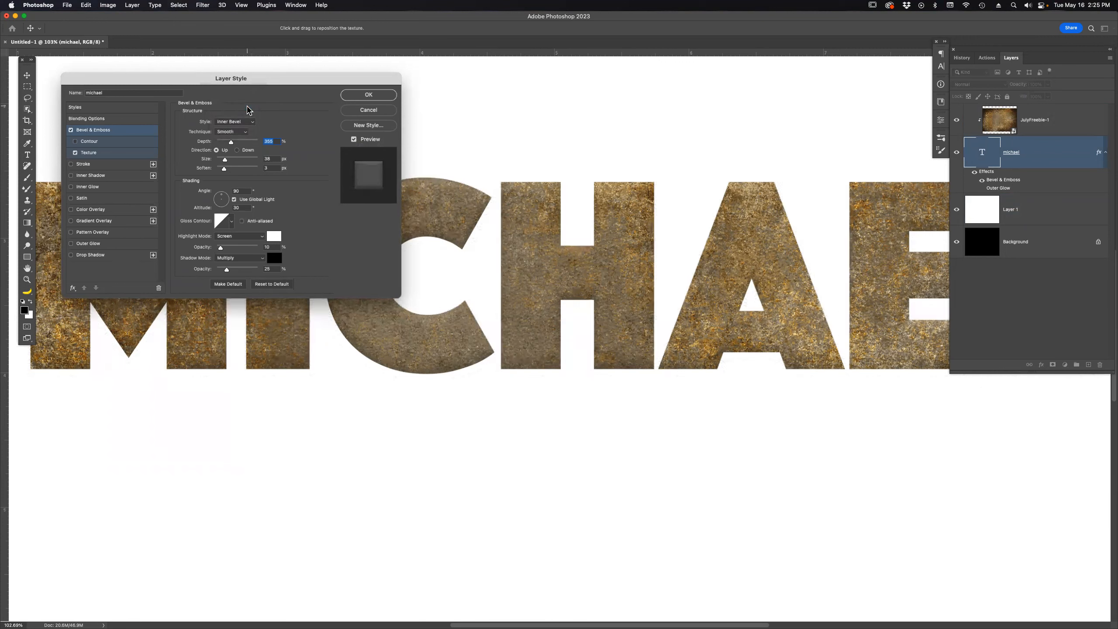
click(248, 123)
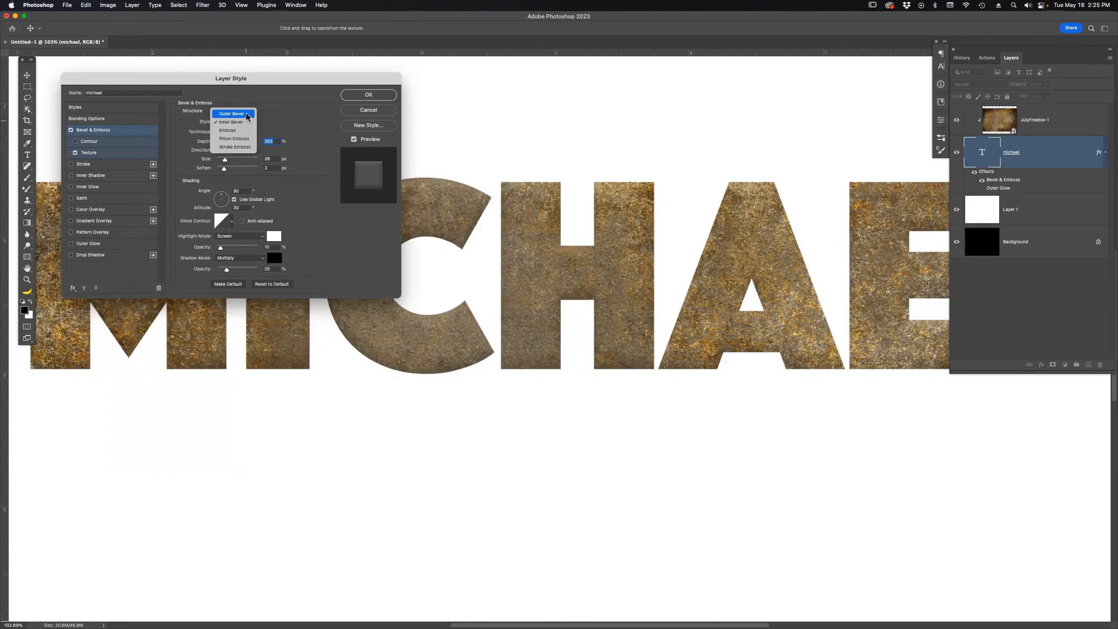
click(248, 114)
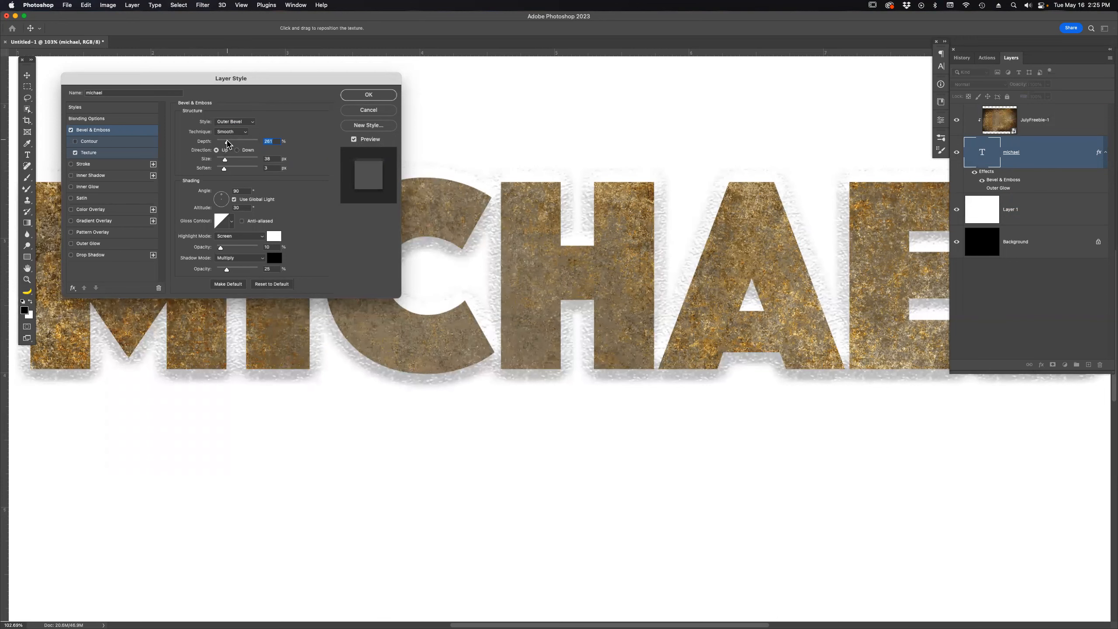
drag(225, 162, 236, 173)
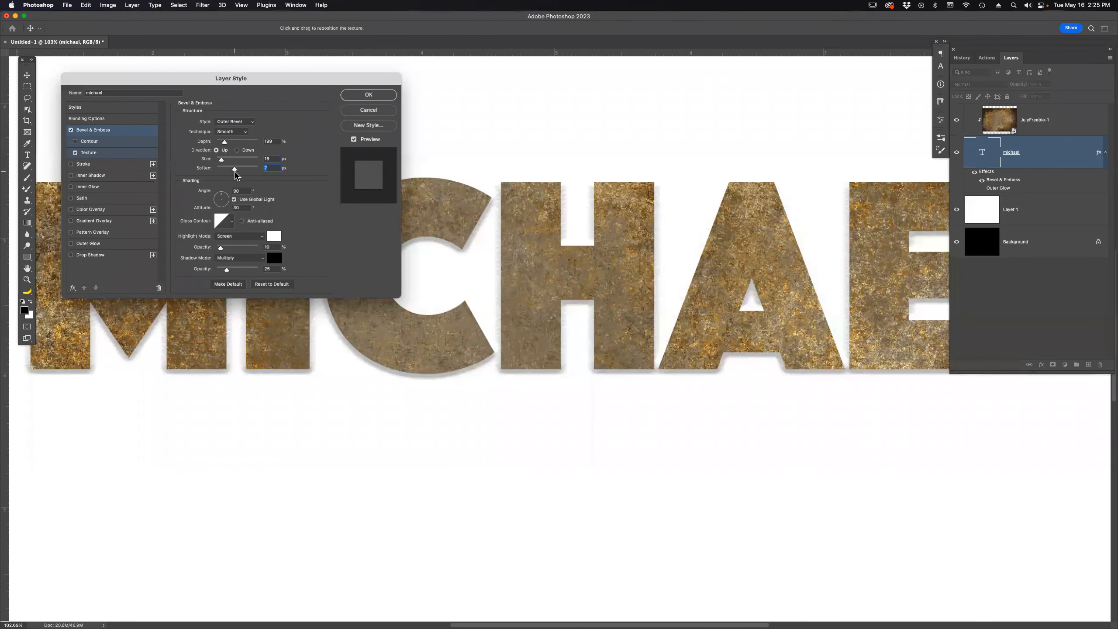
click(359, 98)
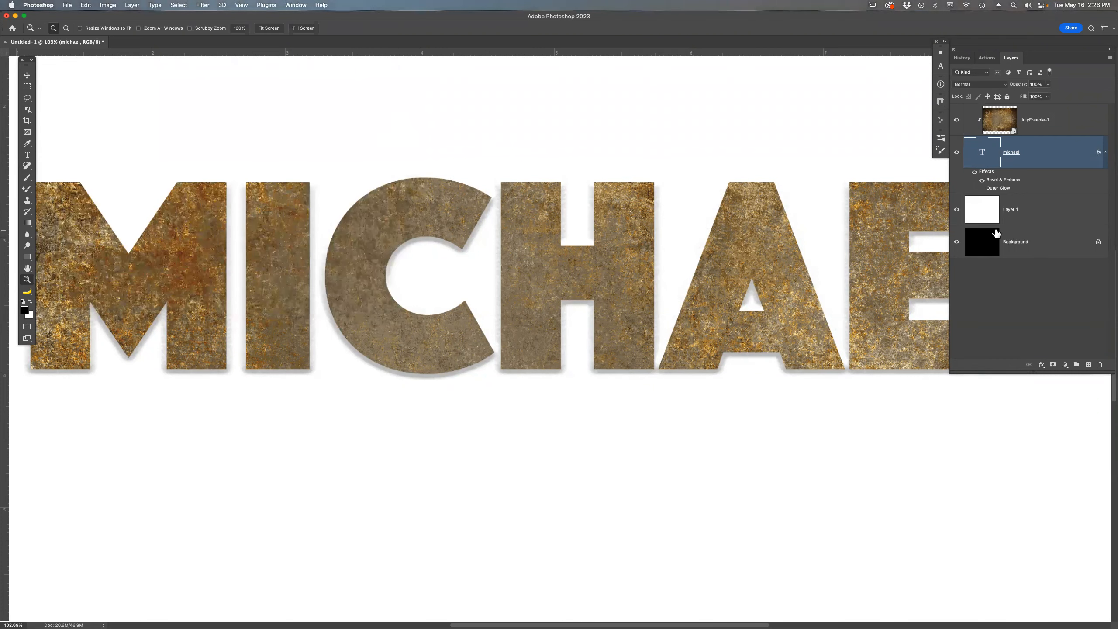
Check the text against black by toggling the white Layer 1, and add a new empty layer directly above it.
click(957, 210)
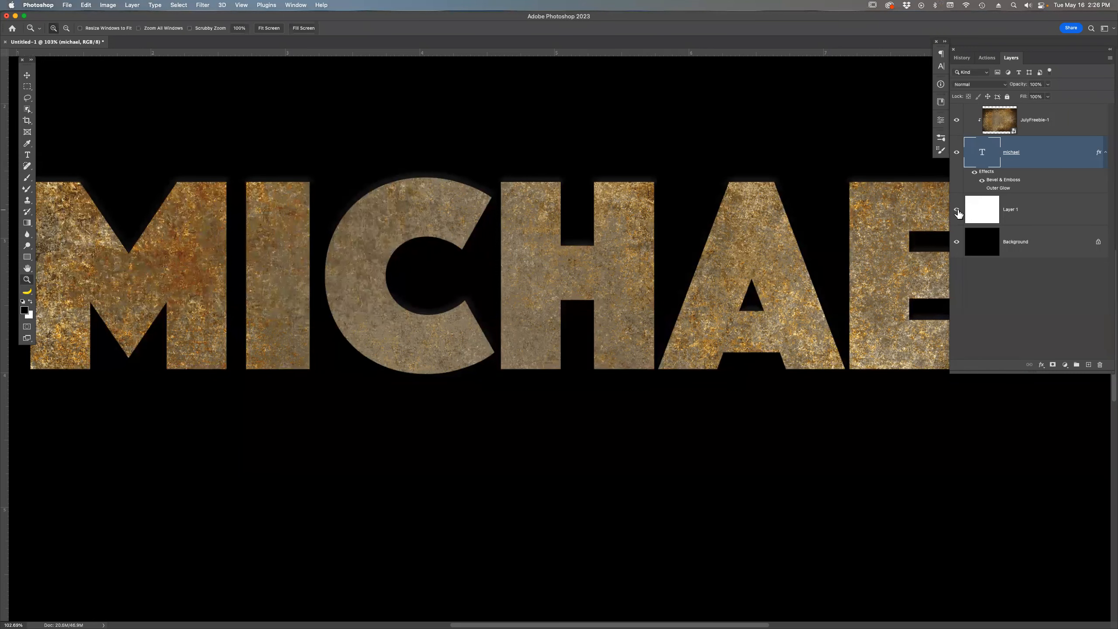
click(957, 210)
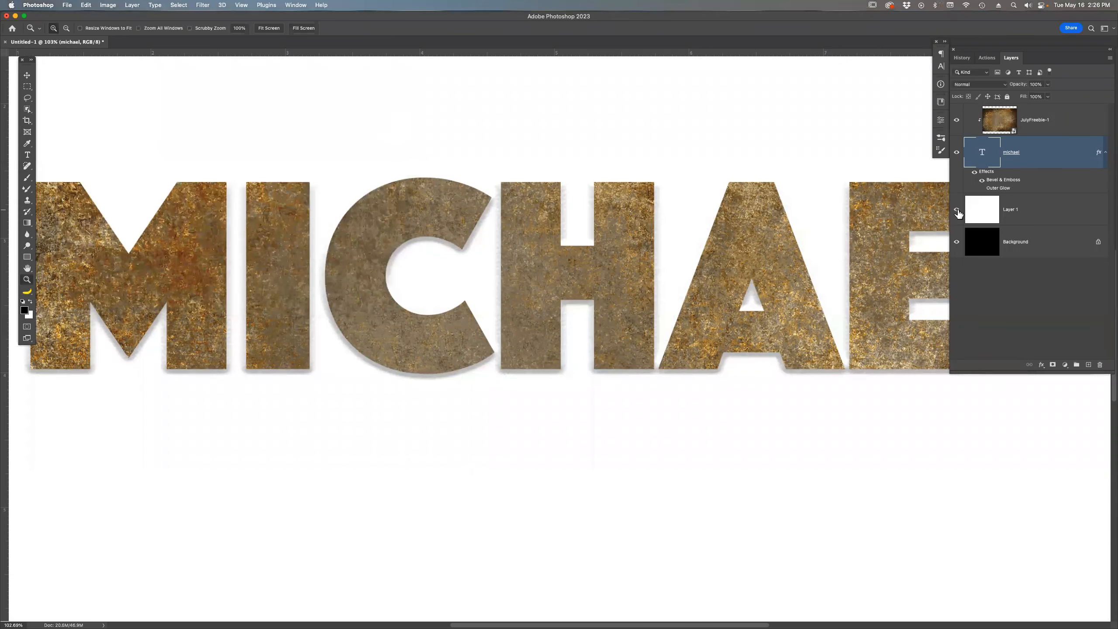
click(1088, 366)
key(BackSpace)
click(1088, 365)
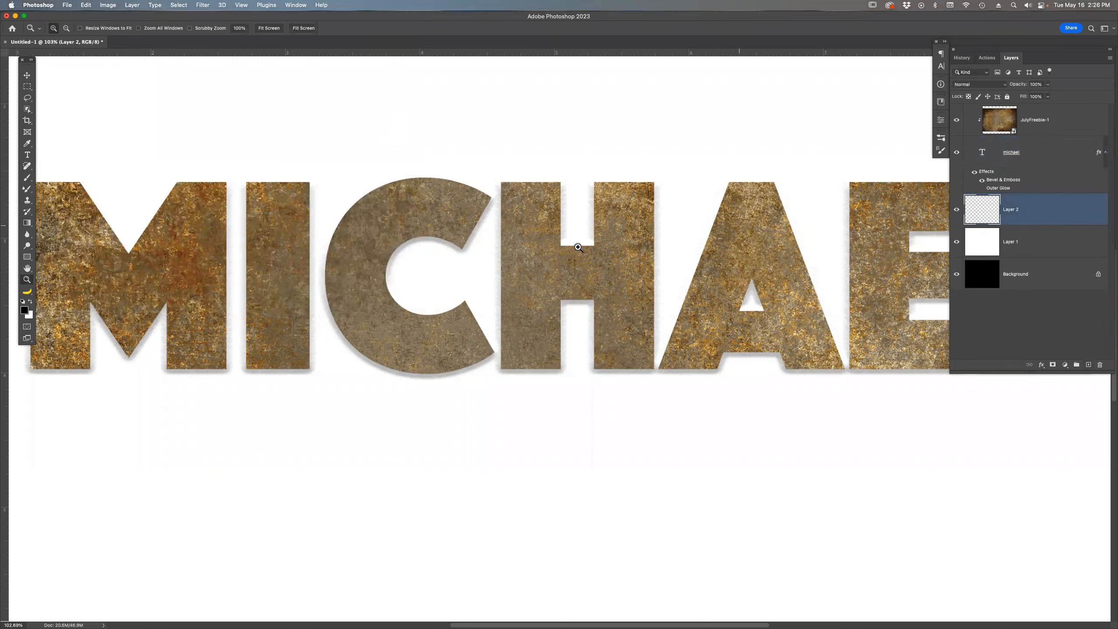
Set the foreground colour to a neutral grey with 50% brightness and fill the new layer with it.
click(25, 312)
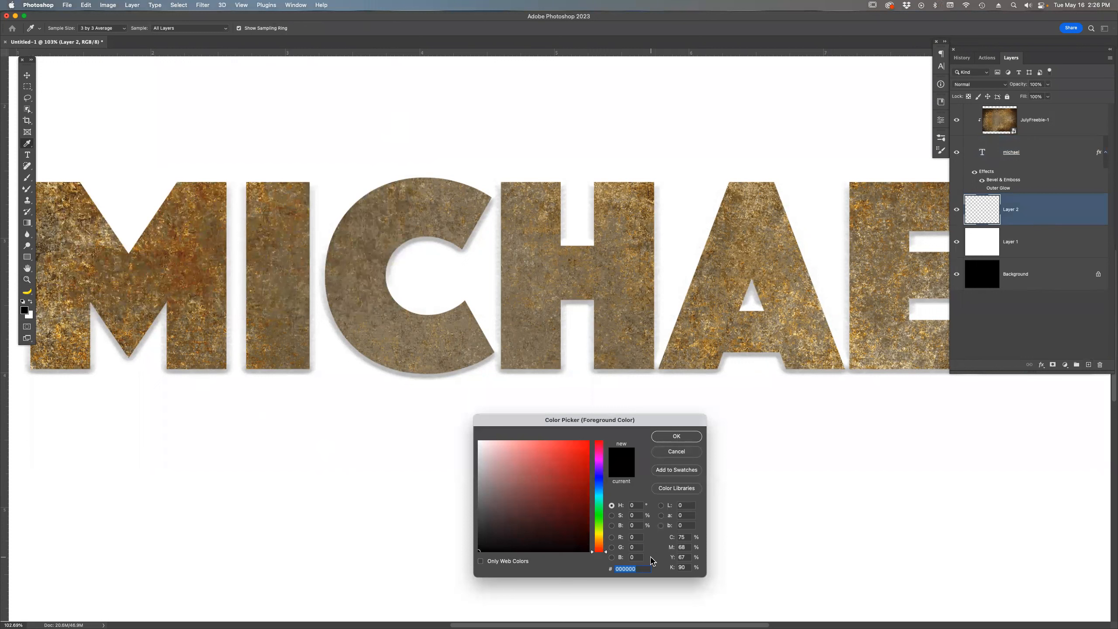
click(638, 526)
text(50)
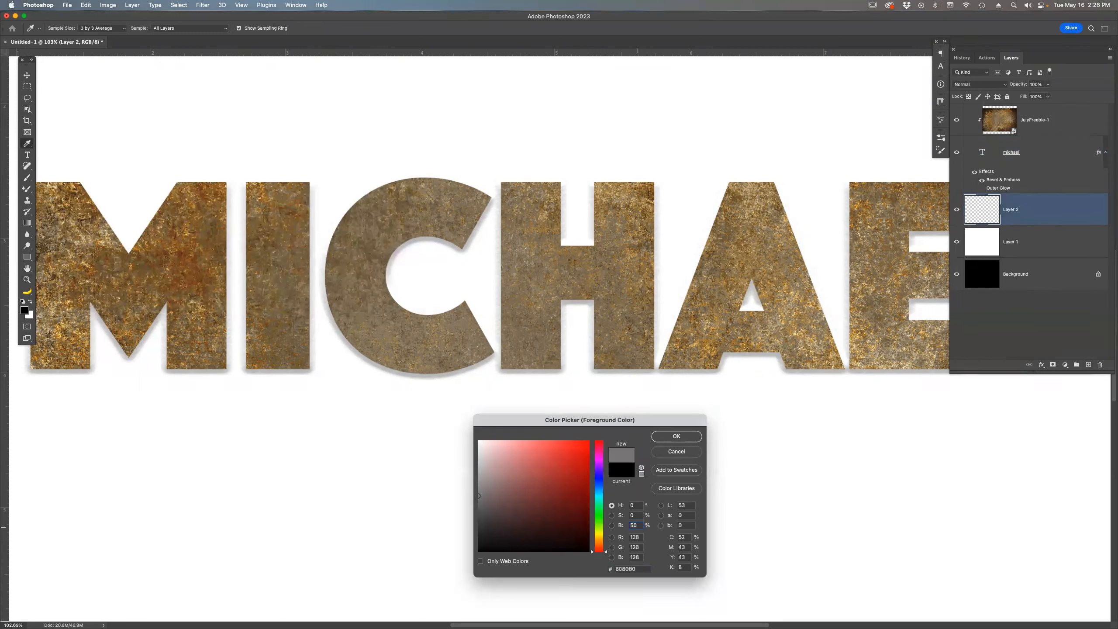
key(Return)
key(z)
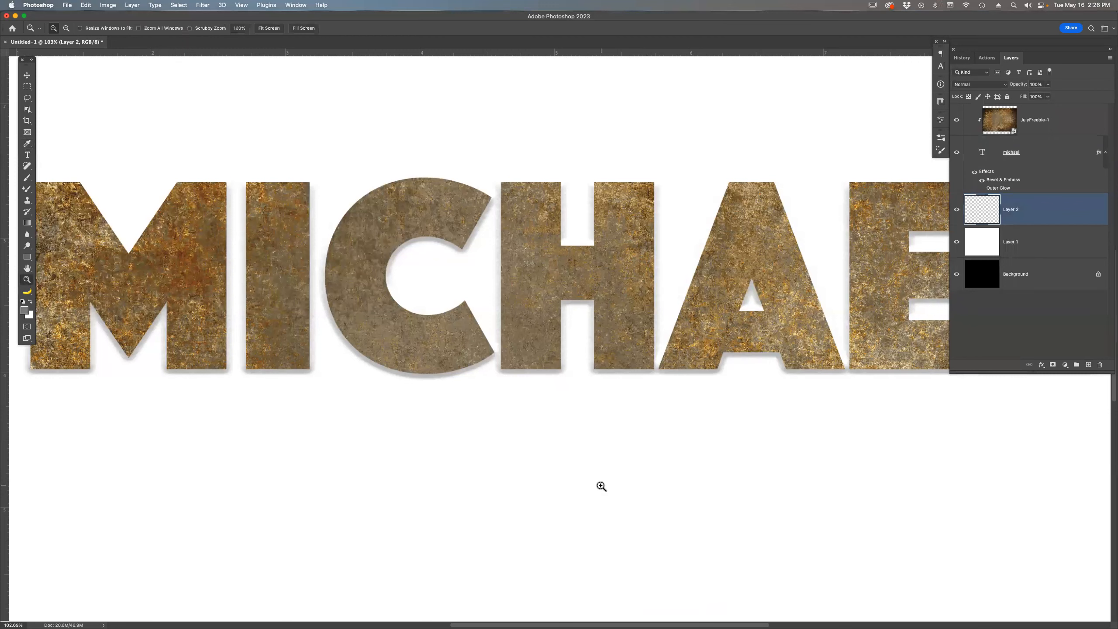
key(alt)
key(alt+BackSpace)
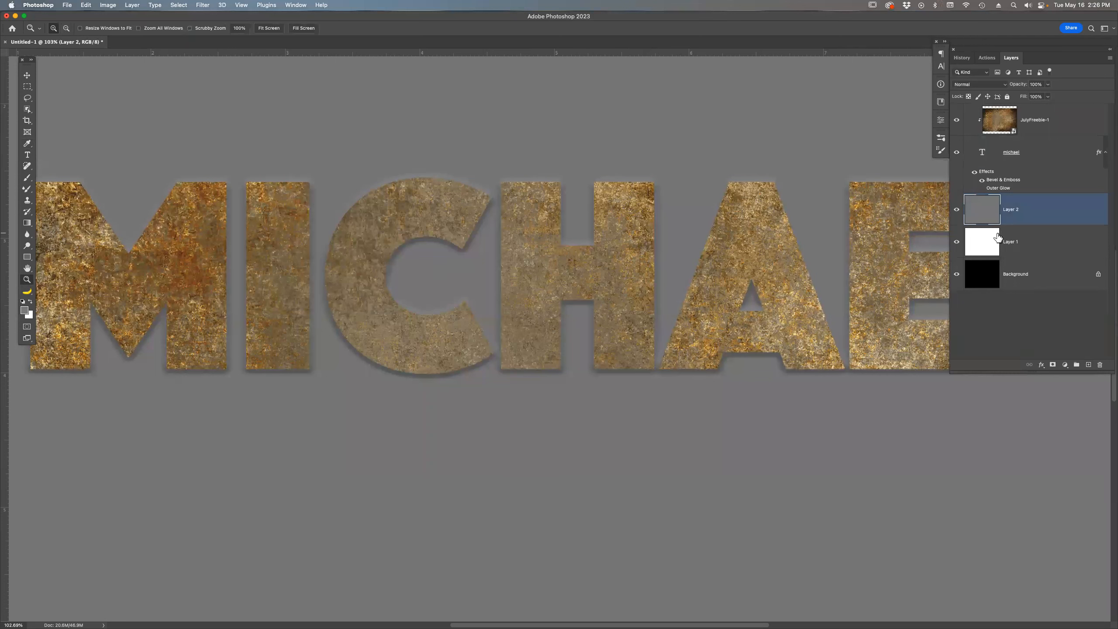
Compare the text on the grey, white and black backgrounds by toggling the grey and white layers, and check its Outer Glow.
click(982, 188)
click(982, 188)
click(957, 210)
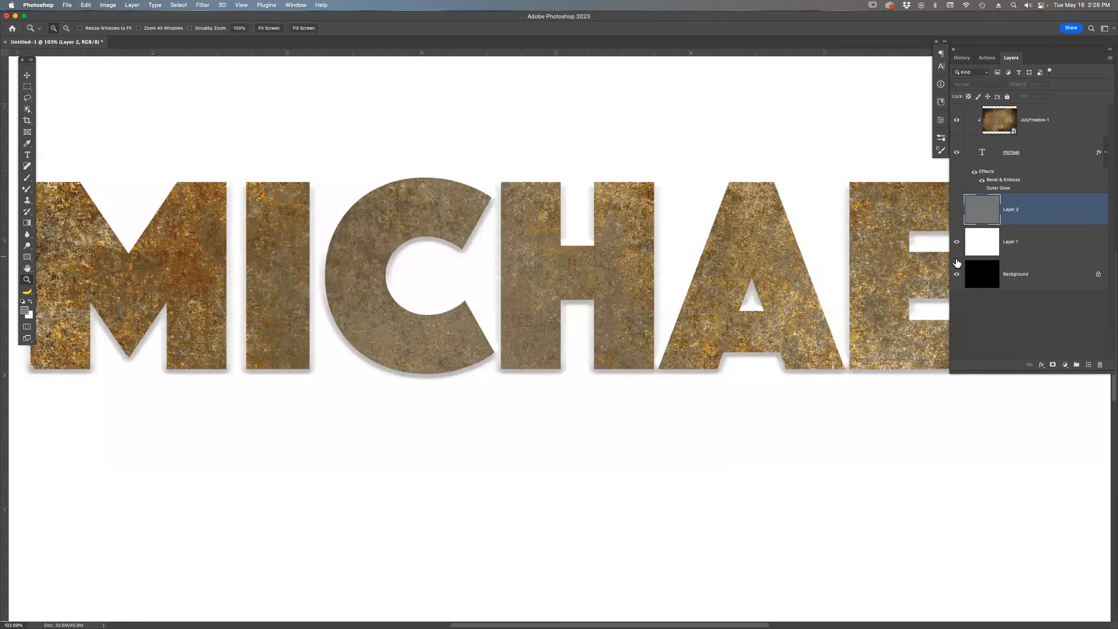
click(957, 242)
click(957, 242)
click(957, 210)
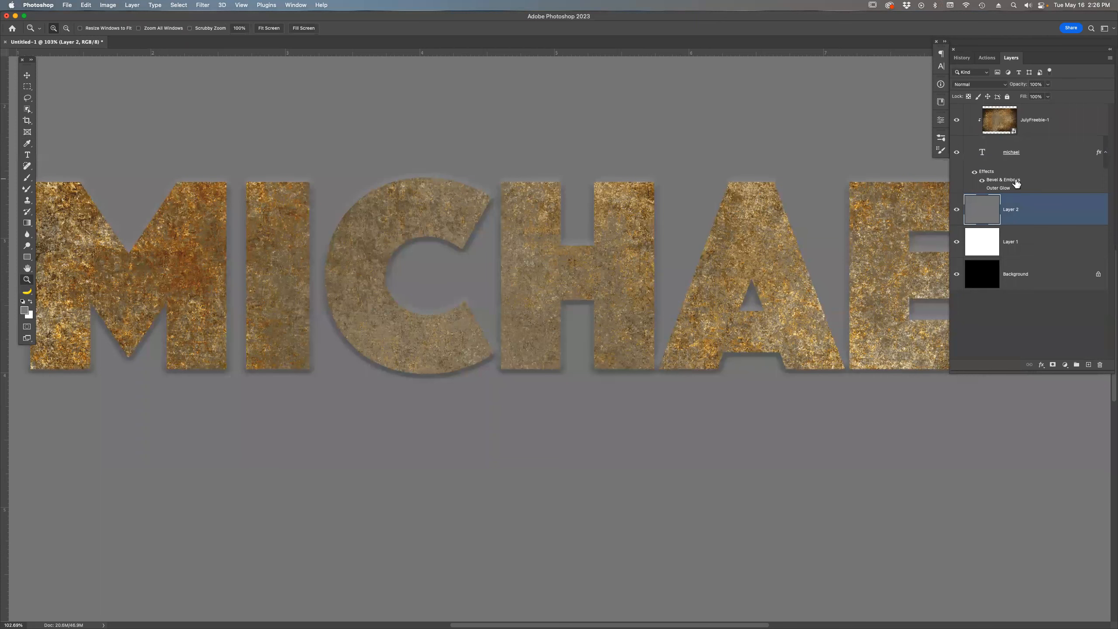
Change the text layer's Bevel & Emboss style to Inner Bevel and apply it.
double_click(1016, 183)
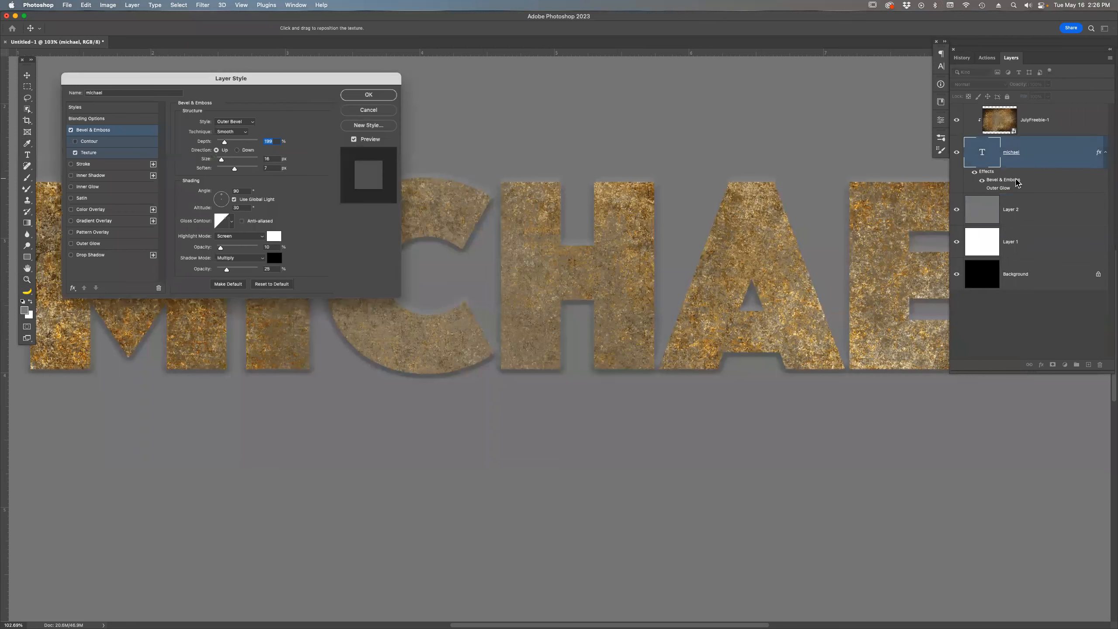
click(249, 122)
click(246, 132)
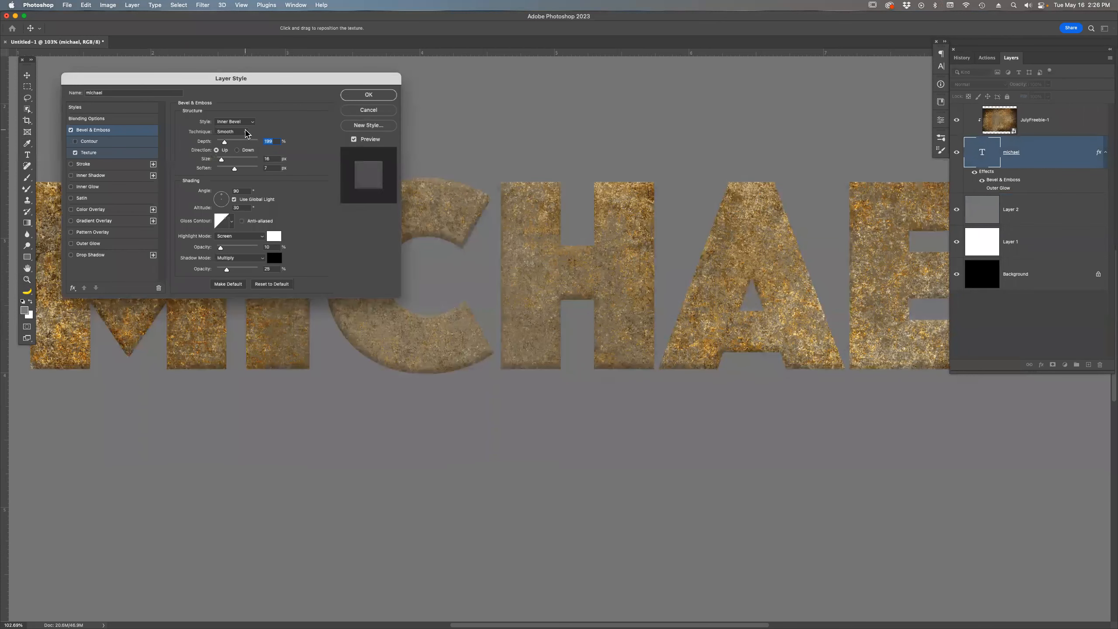
click(369, 95)
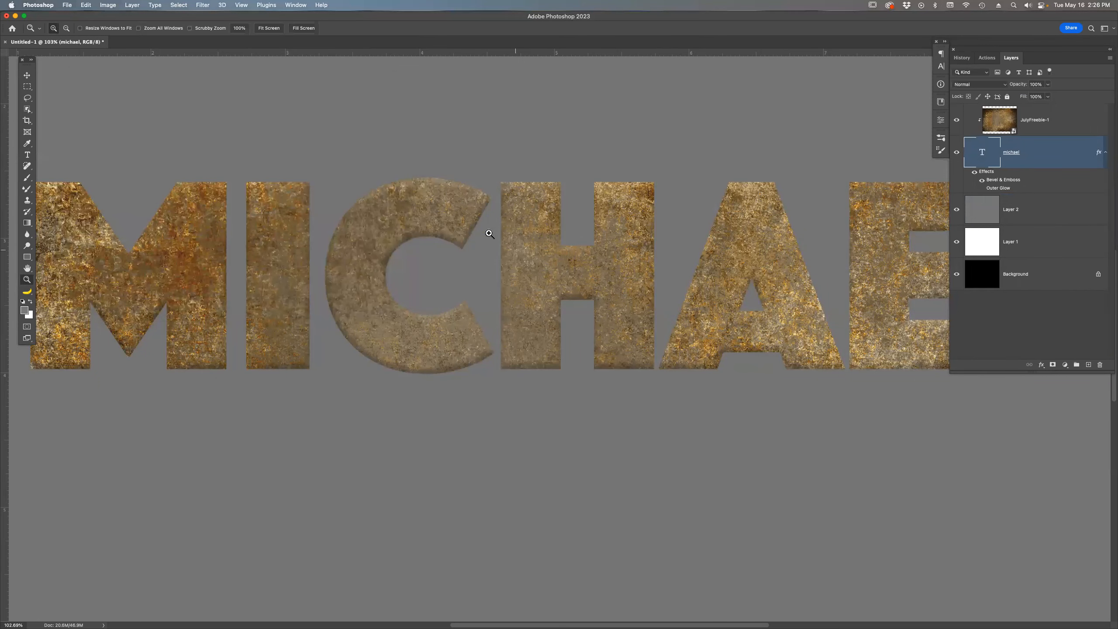
Inspect the bevelled edges of the letters up close against the grey, white and black backgrounds.
click(468, 286)
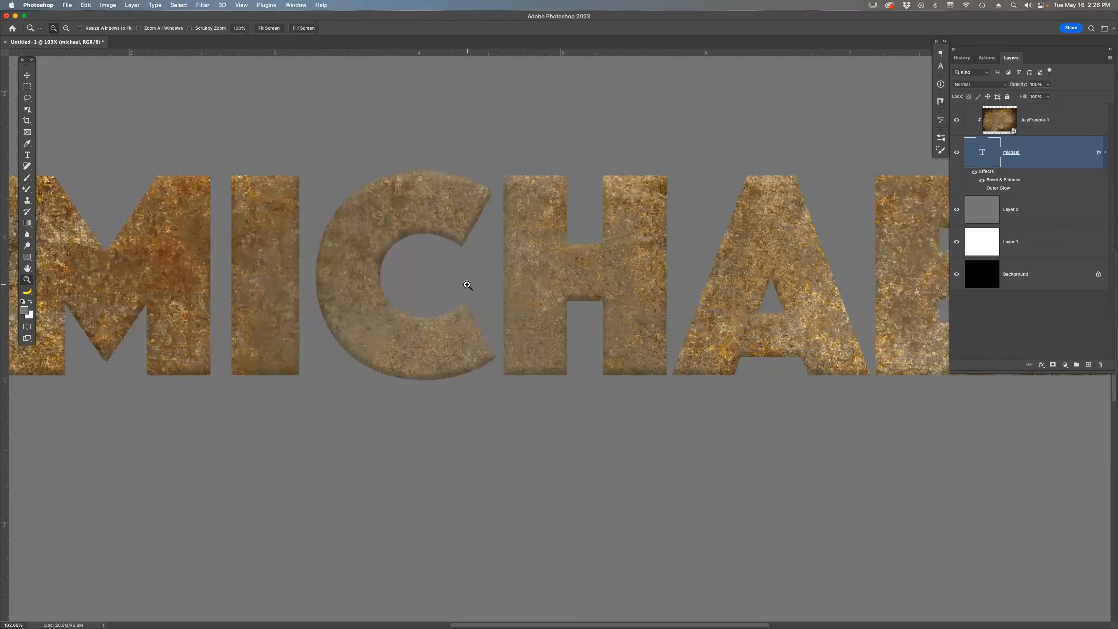
click(466, 282)
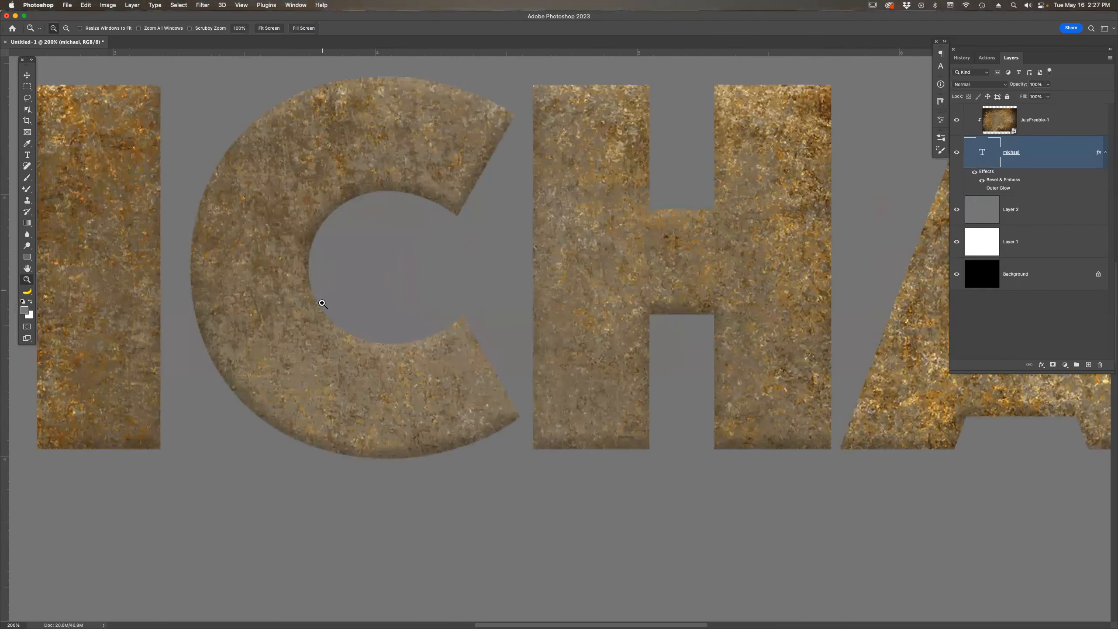
click(957, 209)
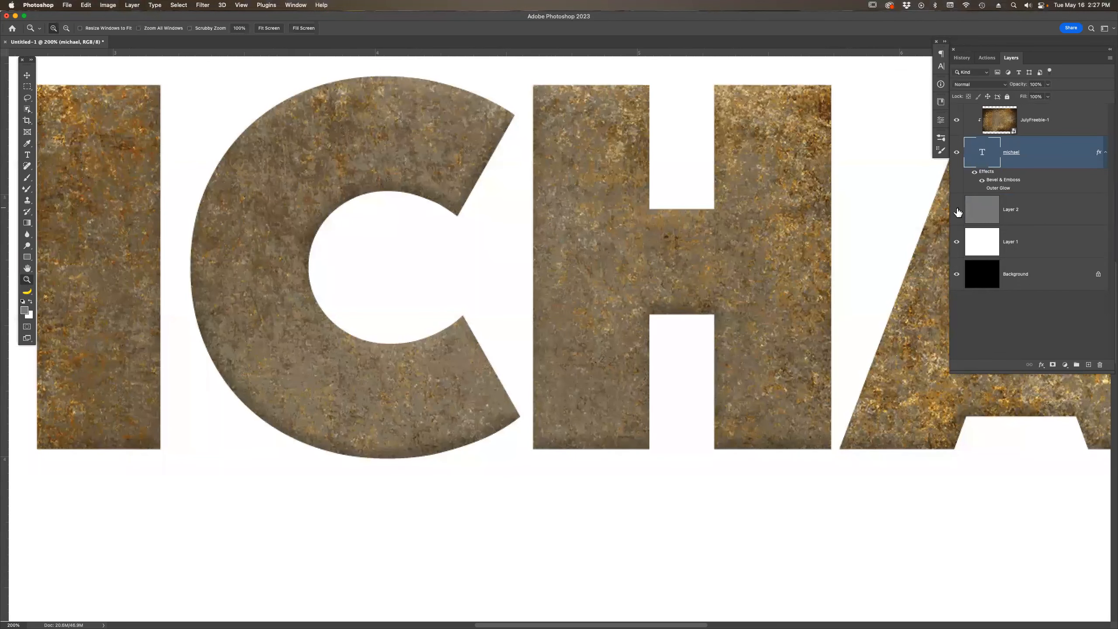
click(957, 242)
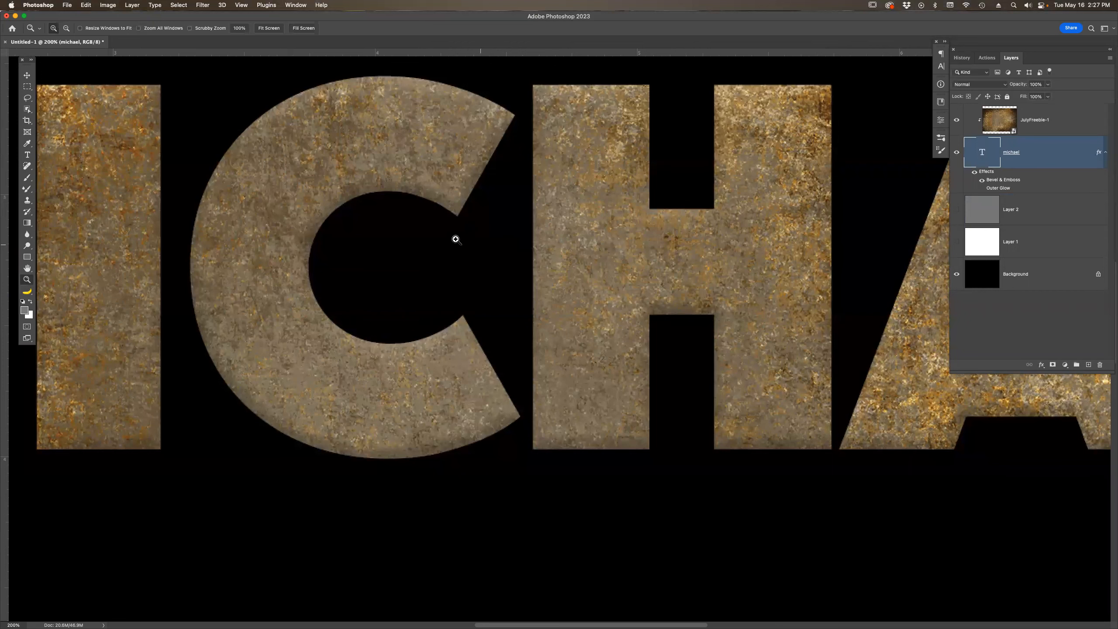
click(956, 210)
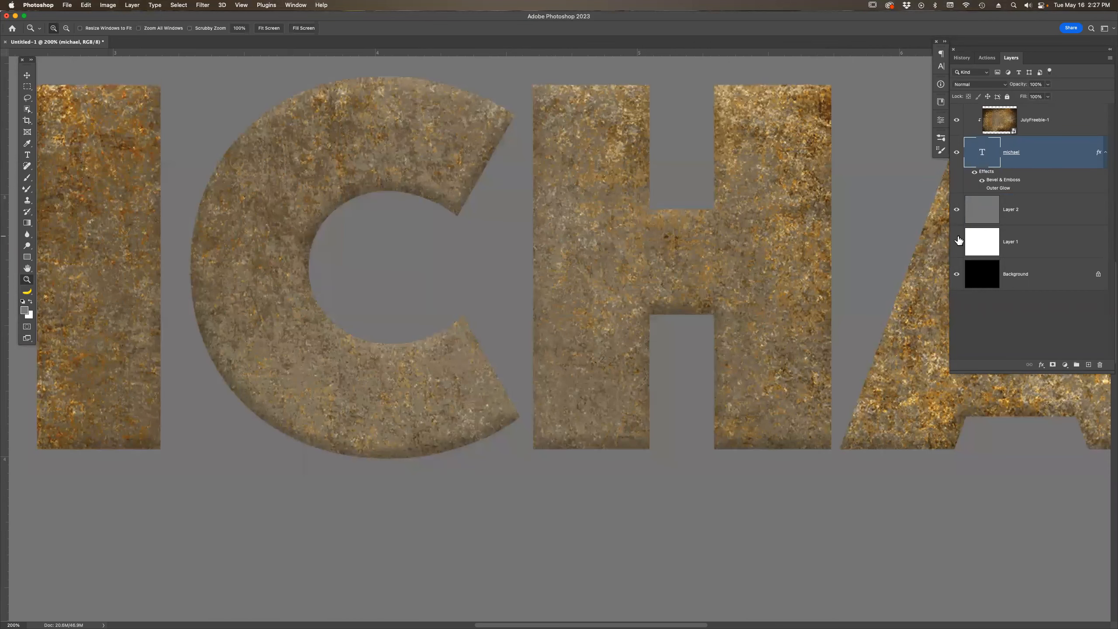
click(957, 242)
key(super+0)
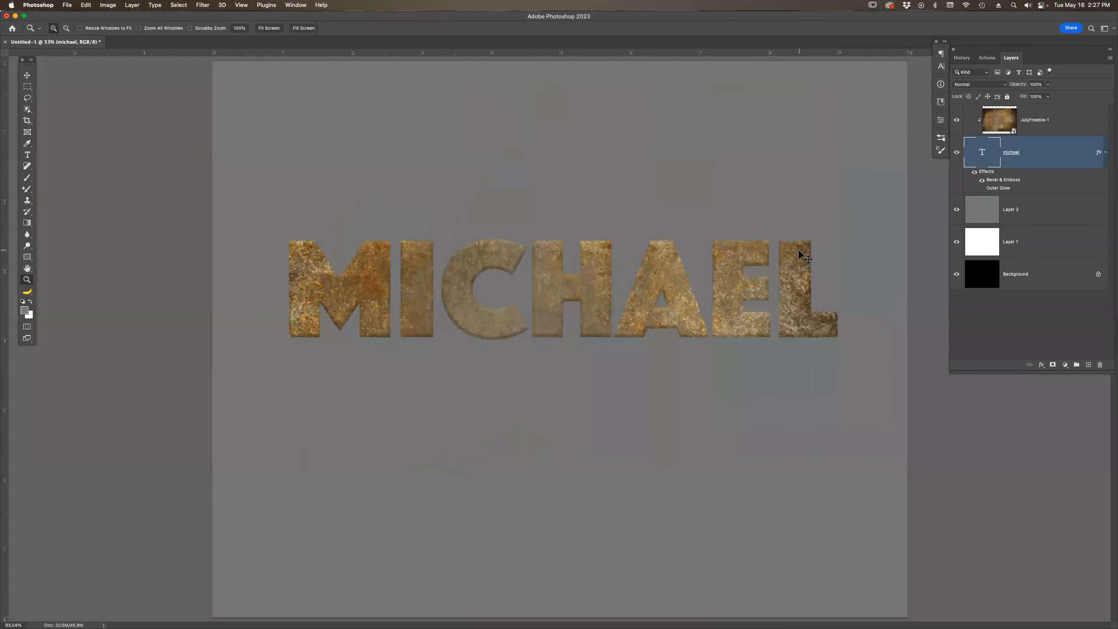
Cancel closing the document and select the JulyFreebie-1 texture layer.
key(super+w)
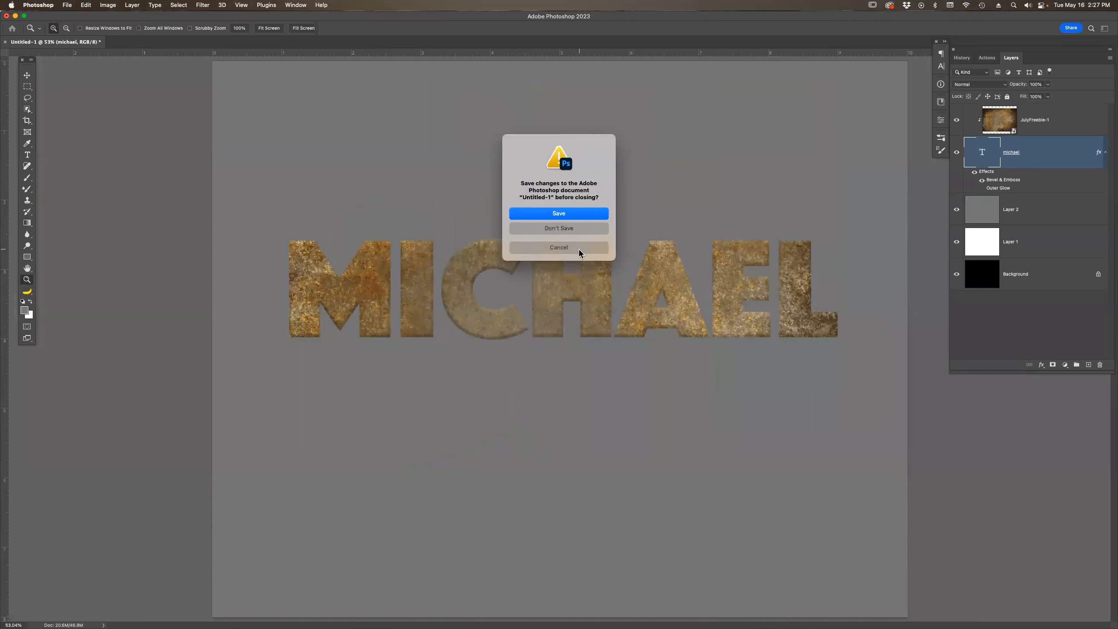
click(558, 247)
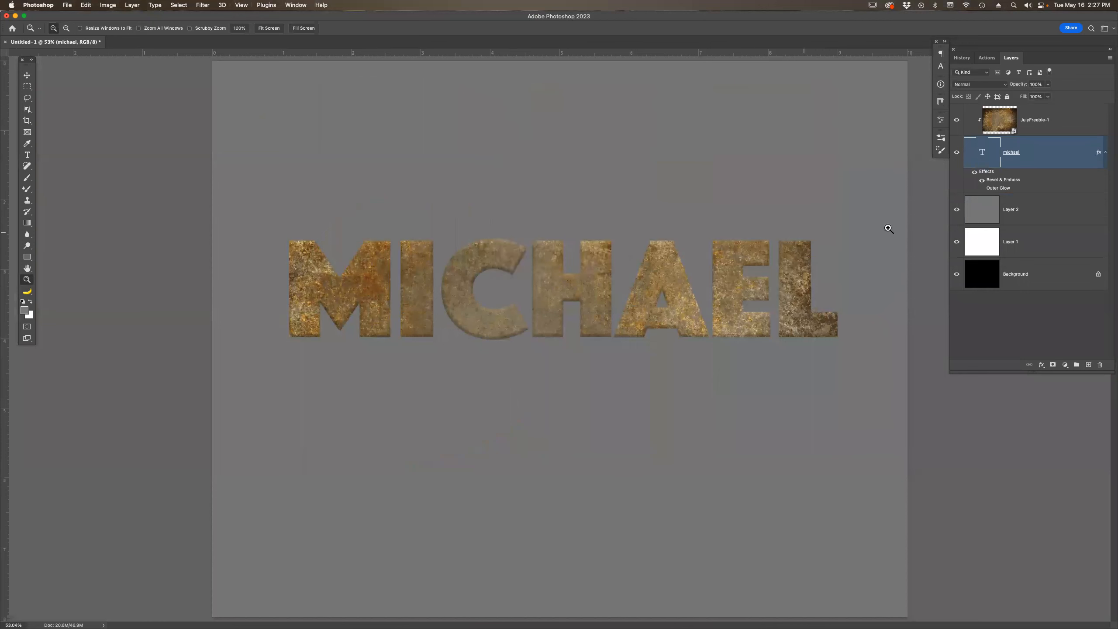
click(1000, 124)
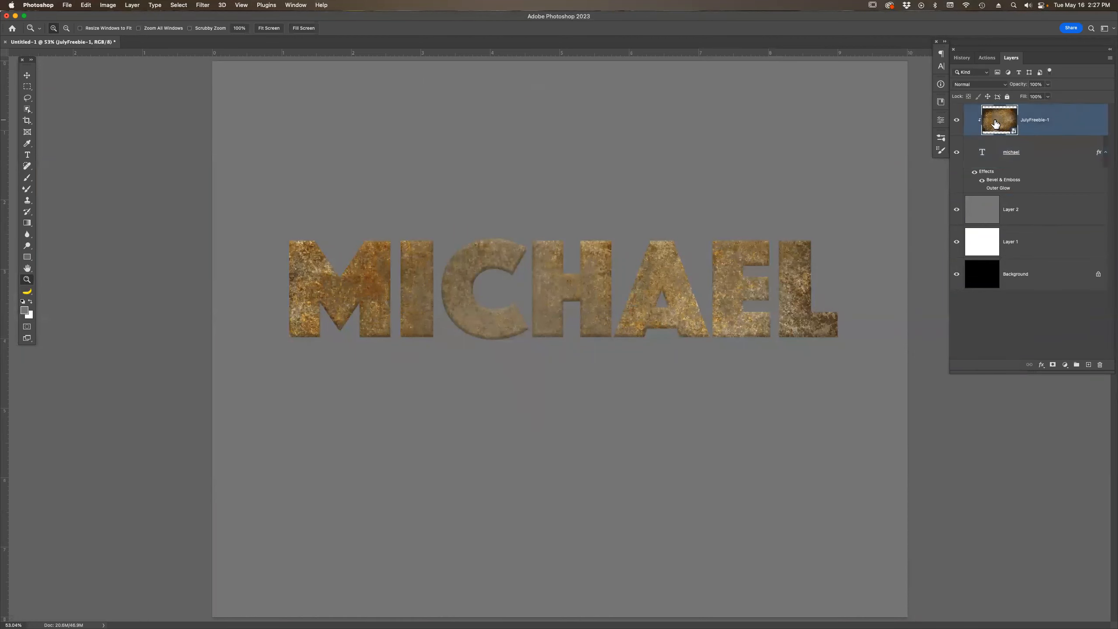
Open the flower photo IMG_5277.psd from Bridge, copy the entire image and close the photo.
mouse_move(715, 622)
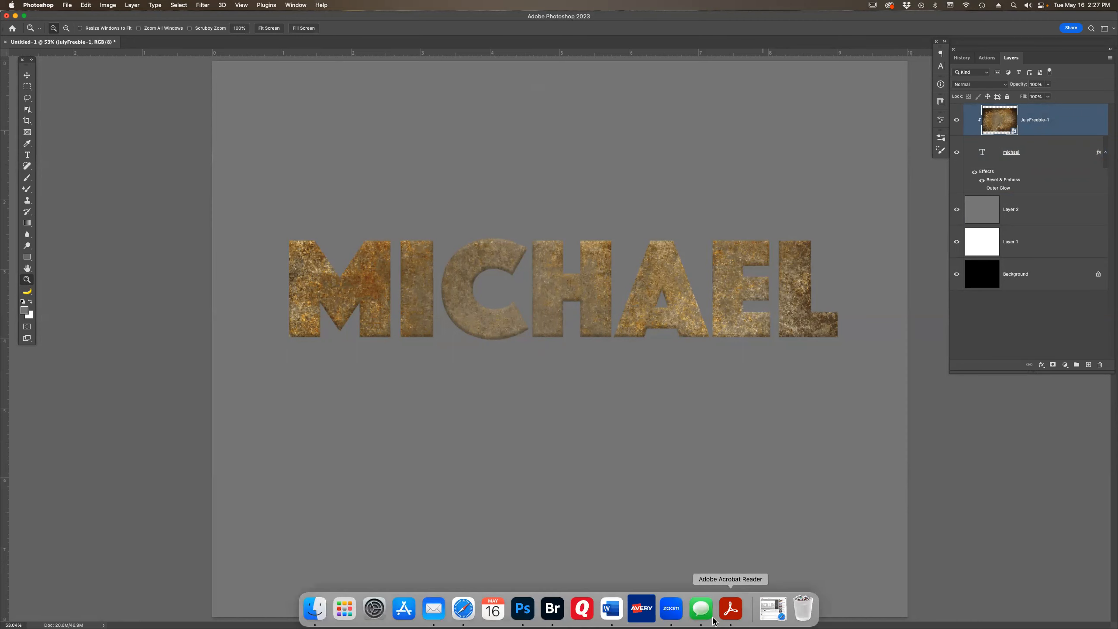
click(551, 609)
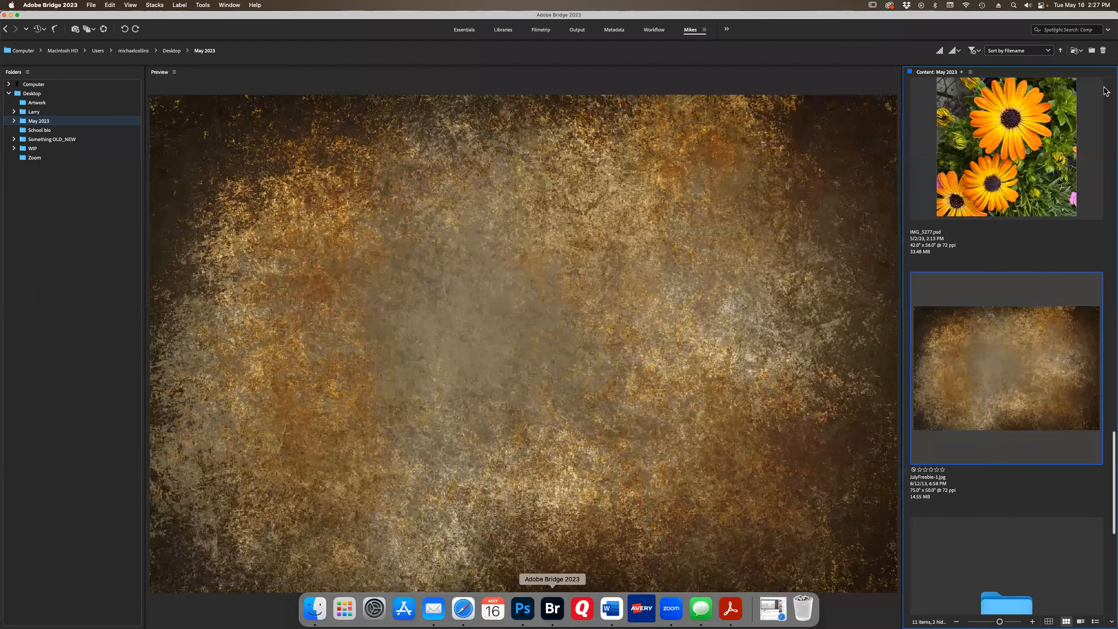
double_click(1015, 134)
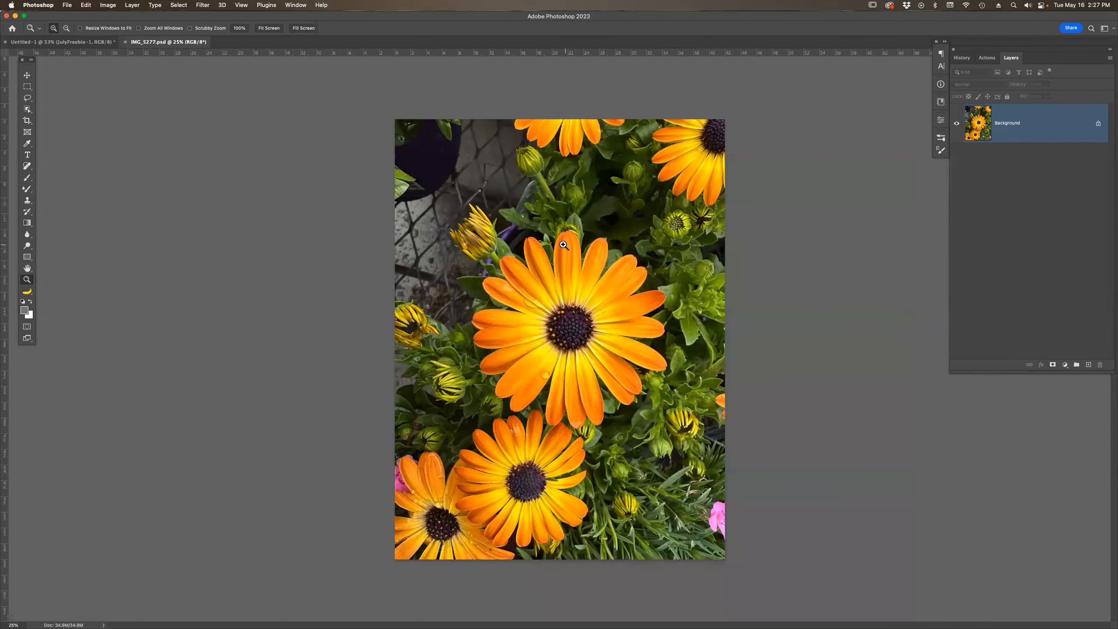
key(v)
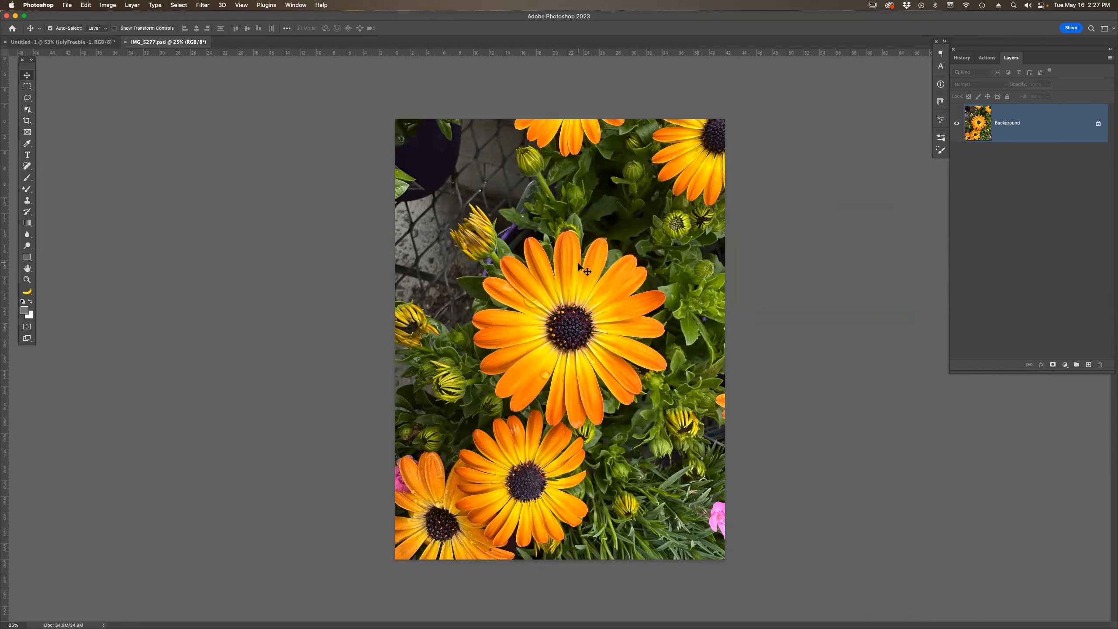
key(super+a)
key(super+c)
key(super+n)
key(super+w)
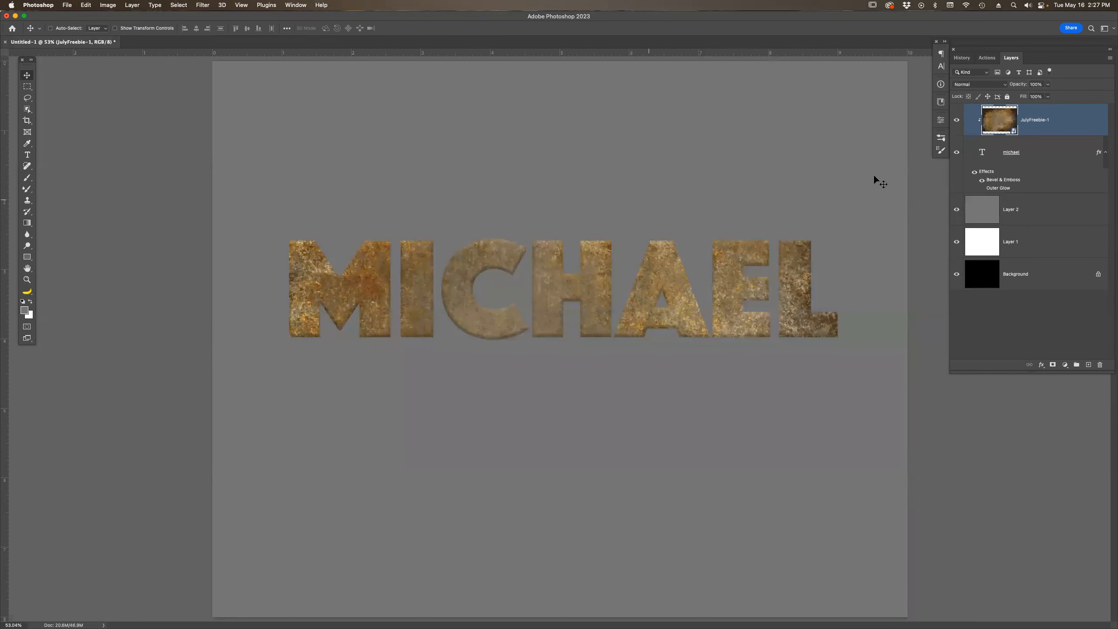
Paste the flower photo above the JulyFreebie-1 layer, clip it to the text and position the large bloom behind the letters.
key(super+v)
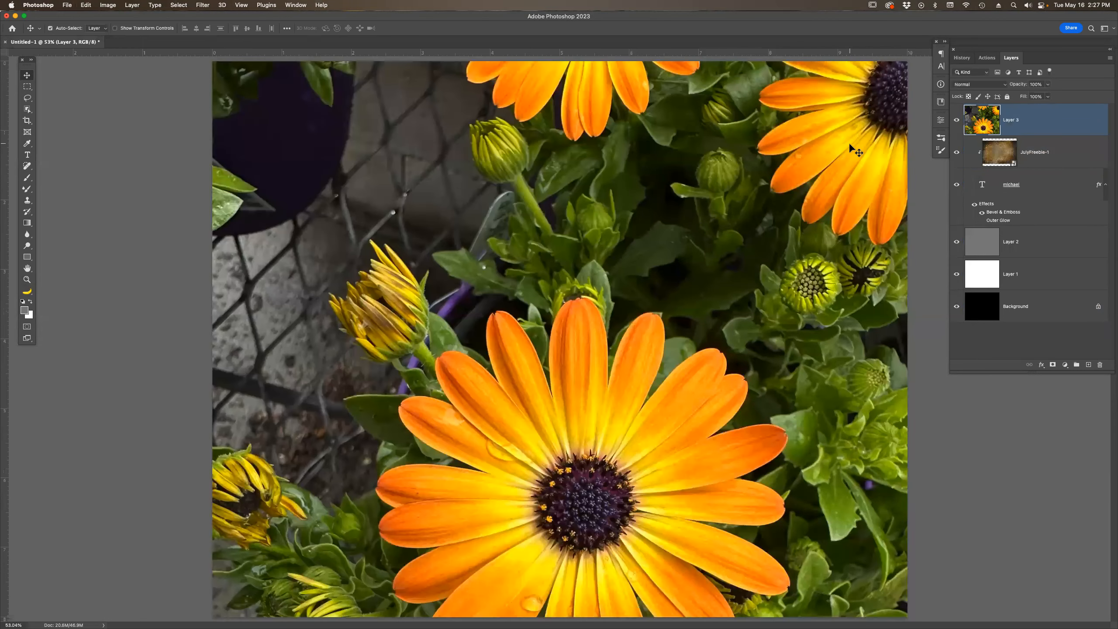
drag(620, 273, 623, 116)
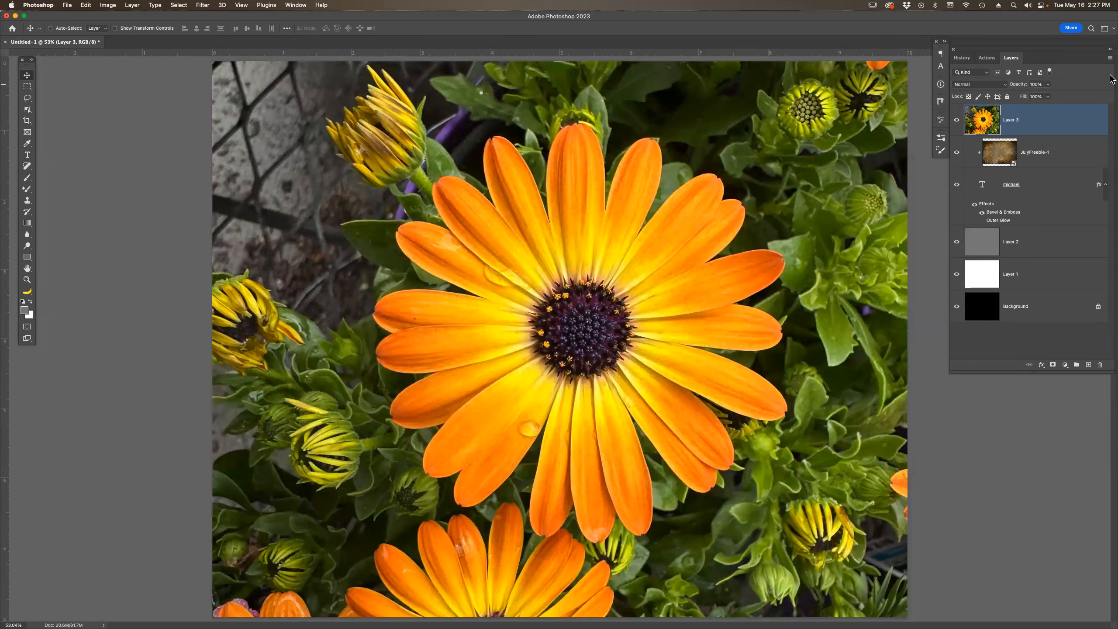
alt+click(1079, 135)
drag(721, 289, 739, 275)
Scale the clipped flower layer up to about 160% with Free Transform and apply it.
key(super+t)
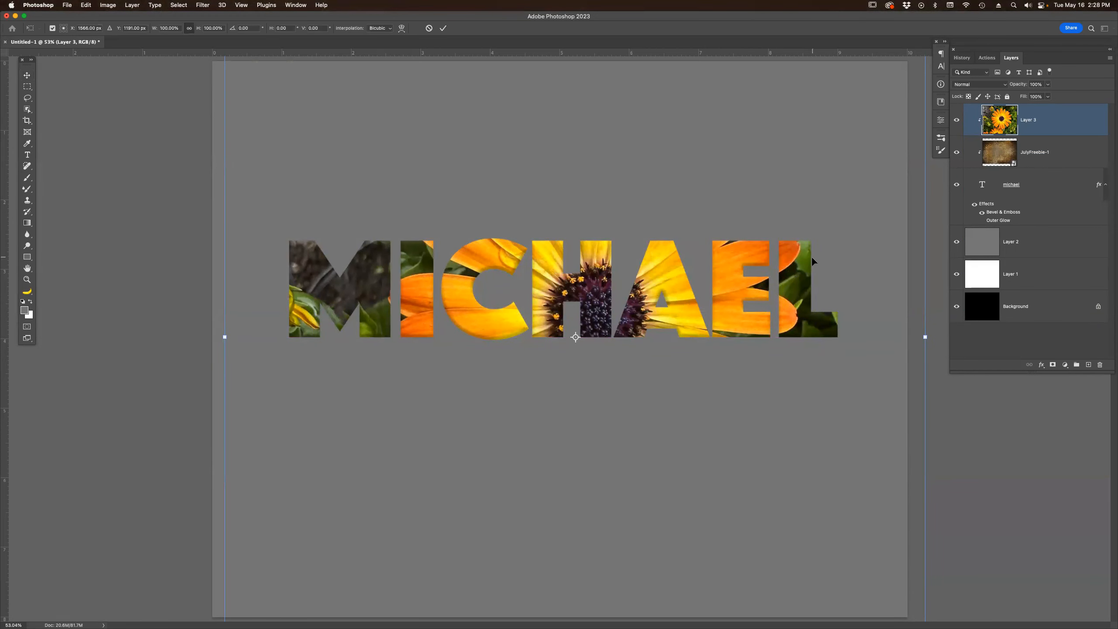
key(super+0)
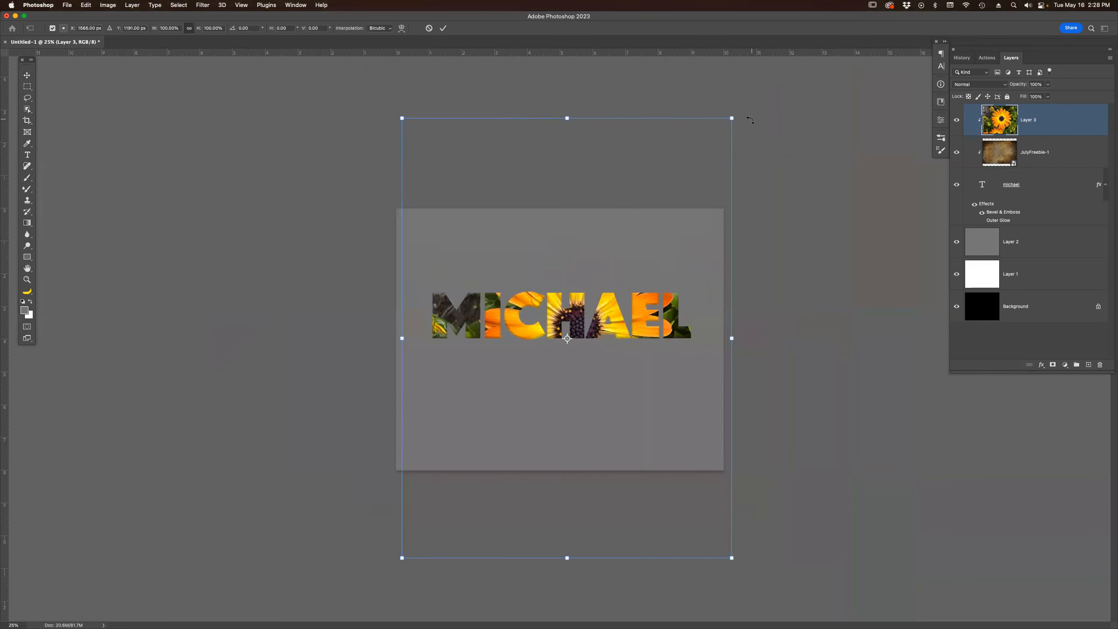
drag(732, 118, 968, 93)
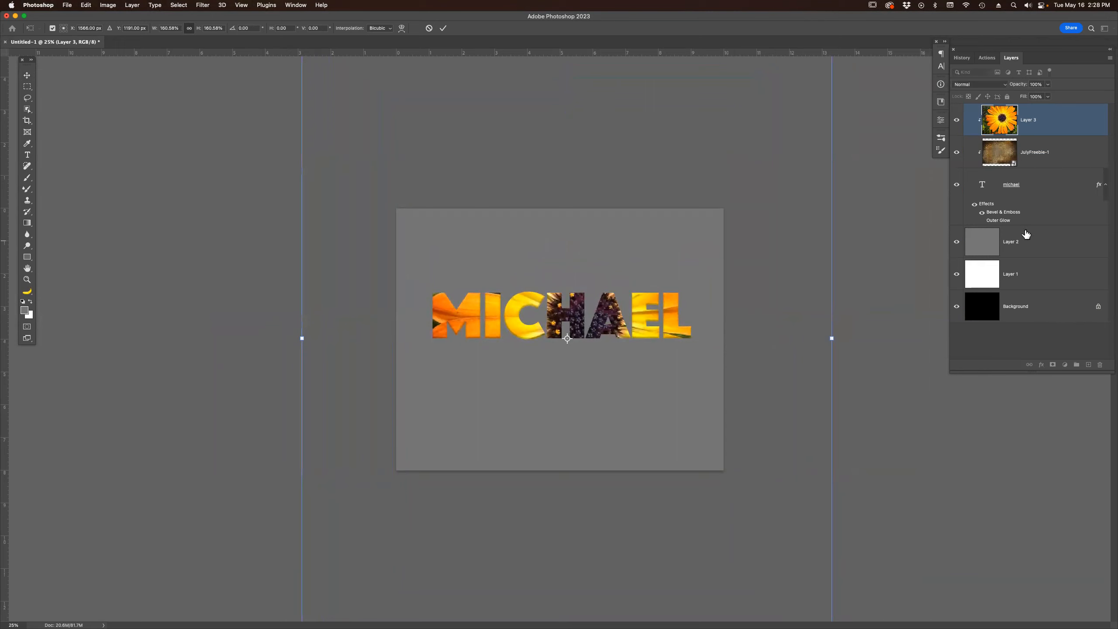
key(Return)
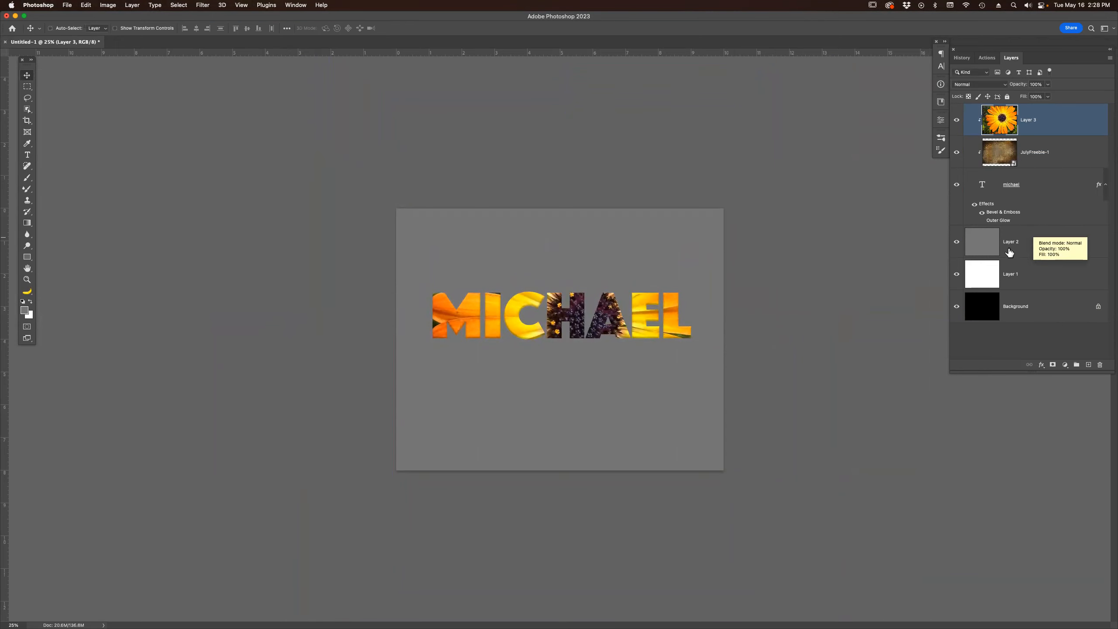
Compare the flower-filled text on white, black and grey by toggling the grey and white background layers.
click(957, 245)
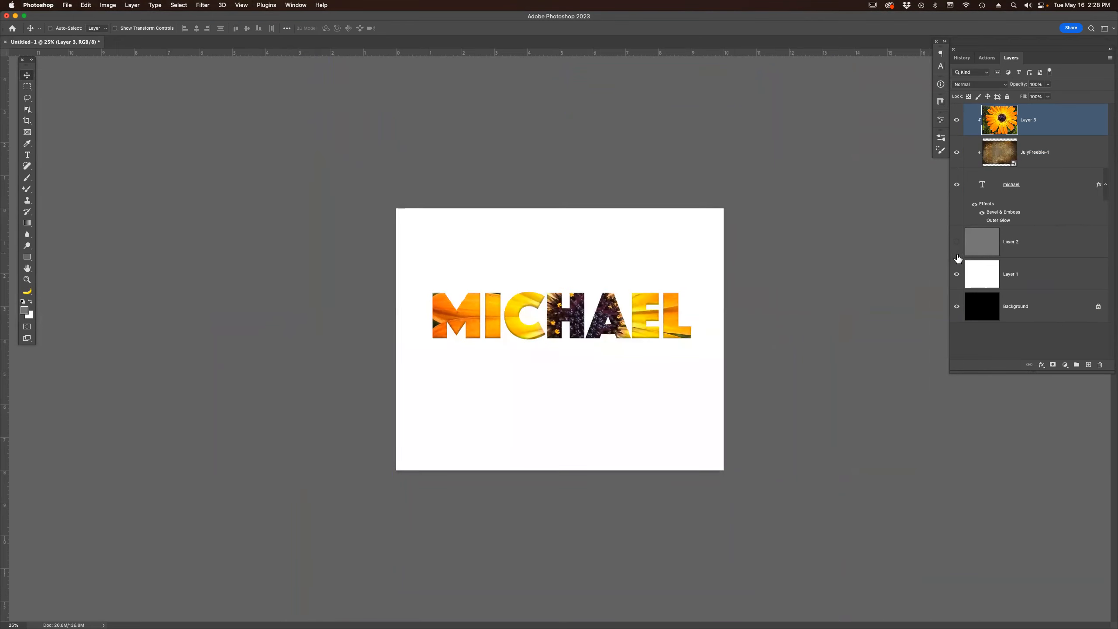
click(957, 277)
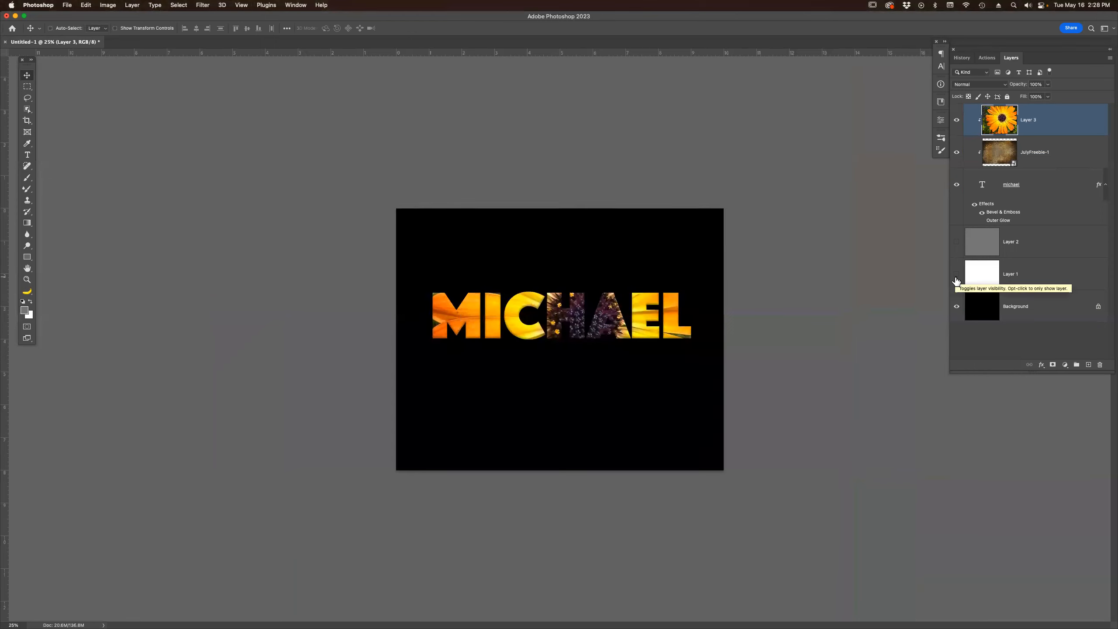
click(956, 277)
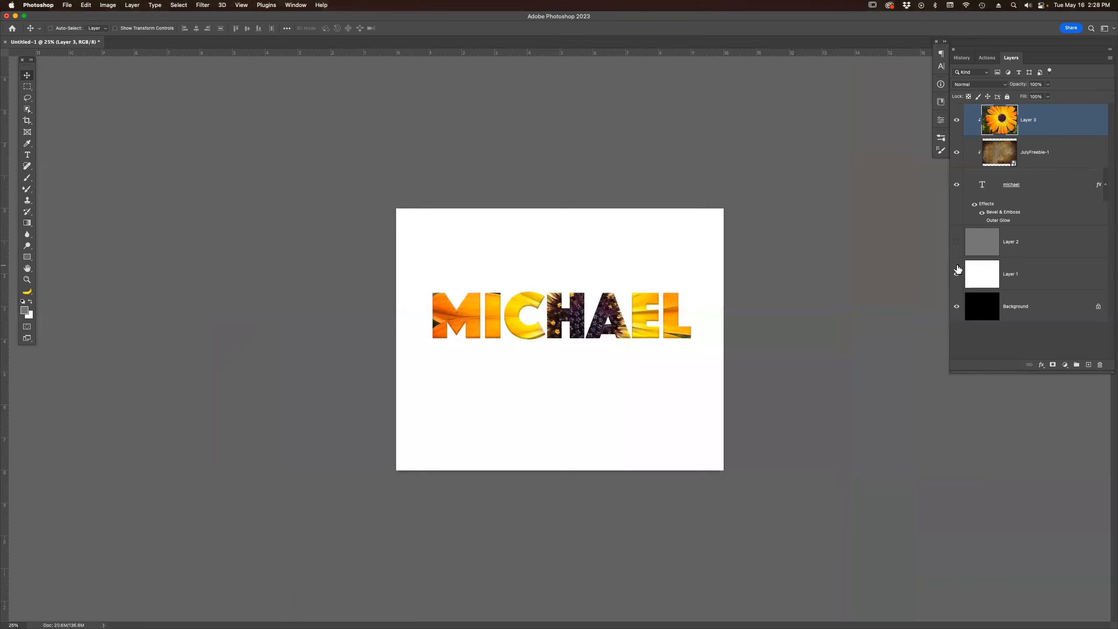
click(956, 243)
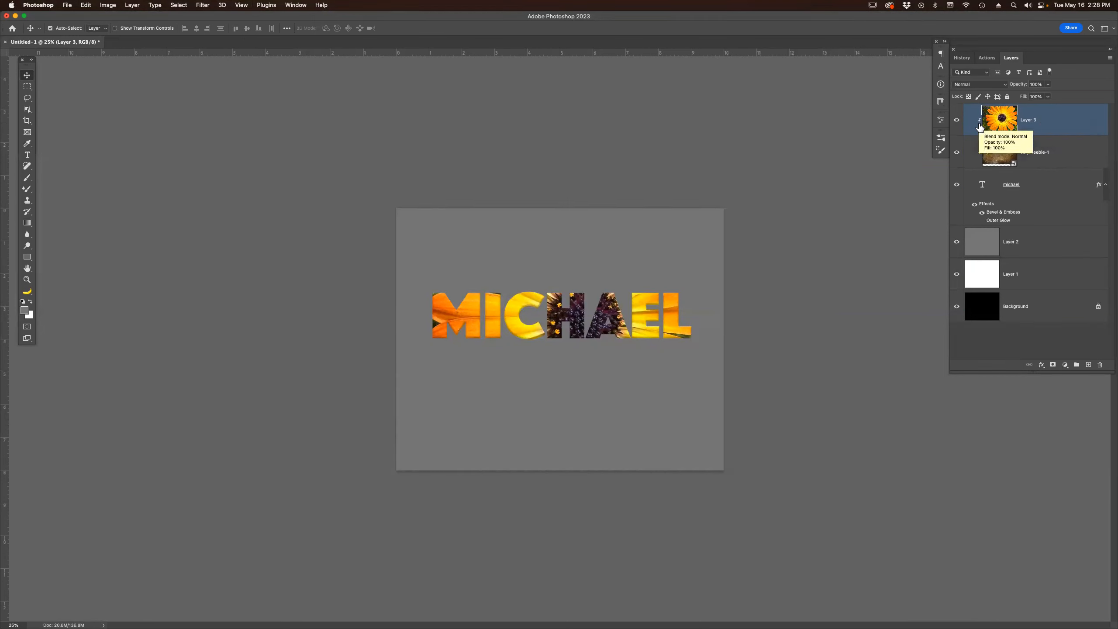
Close the flower-filled text document without saving the changes.
key(super+w)
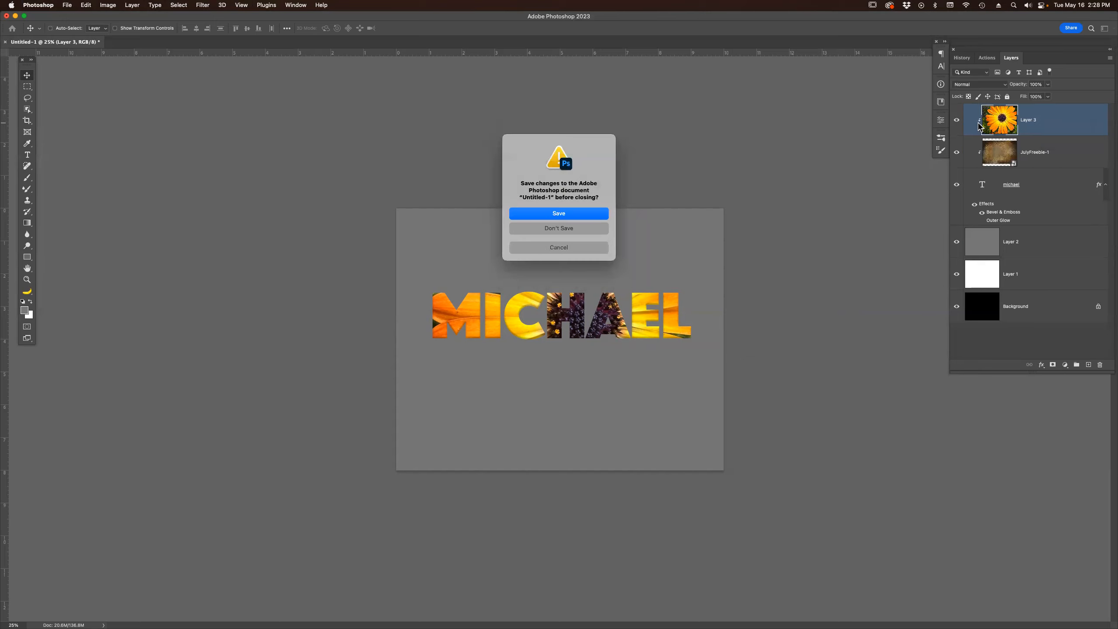
key(Escape)
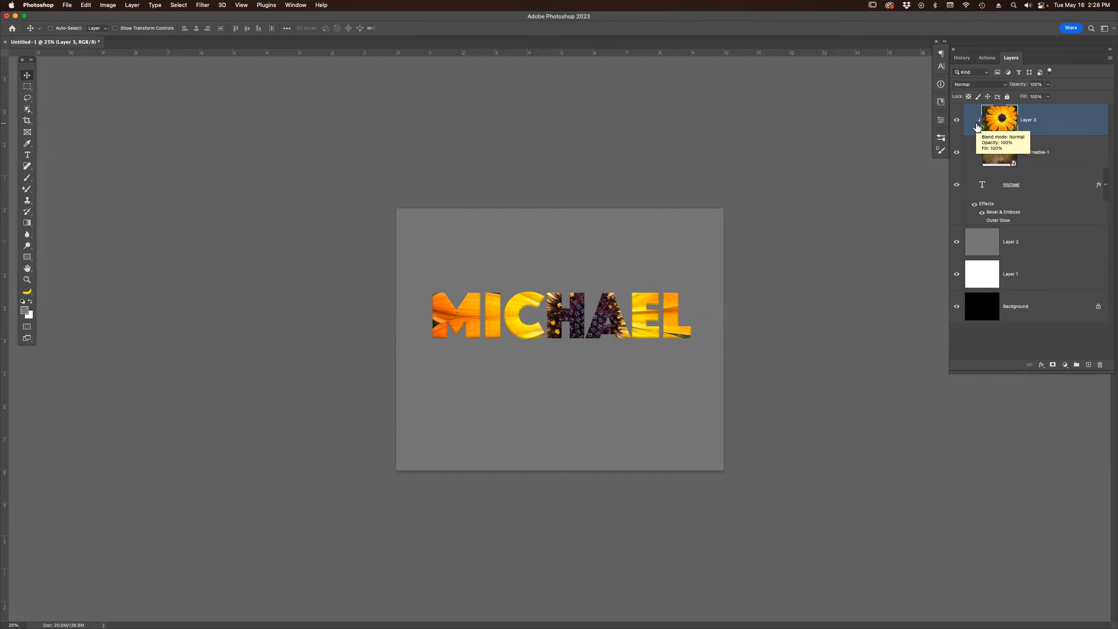
key(super+w)
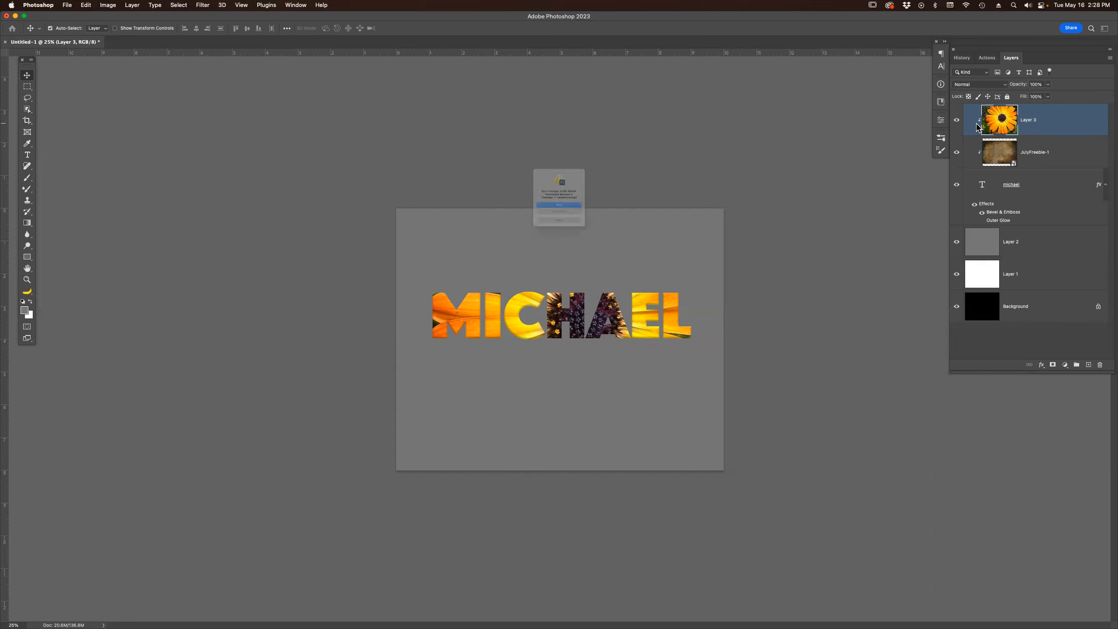
click(559, 228)
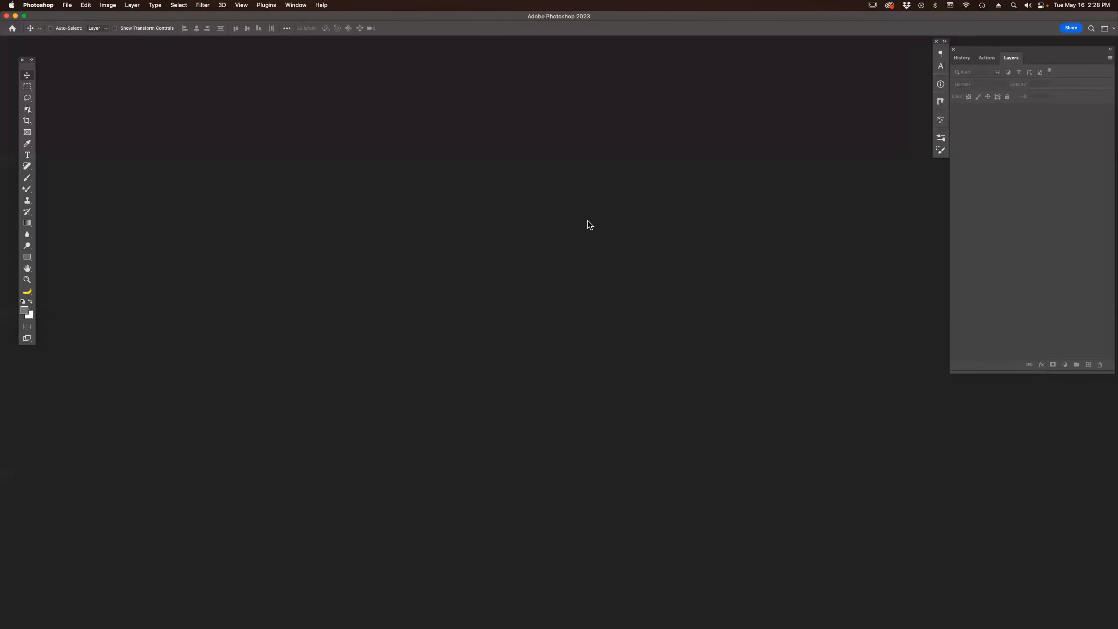
Switch to Bridge and look through the May 2023 folder for another texture image.
key(super+Tab)
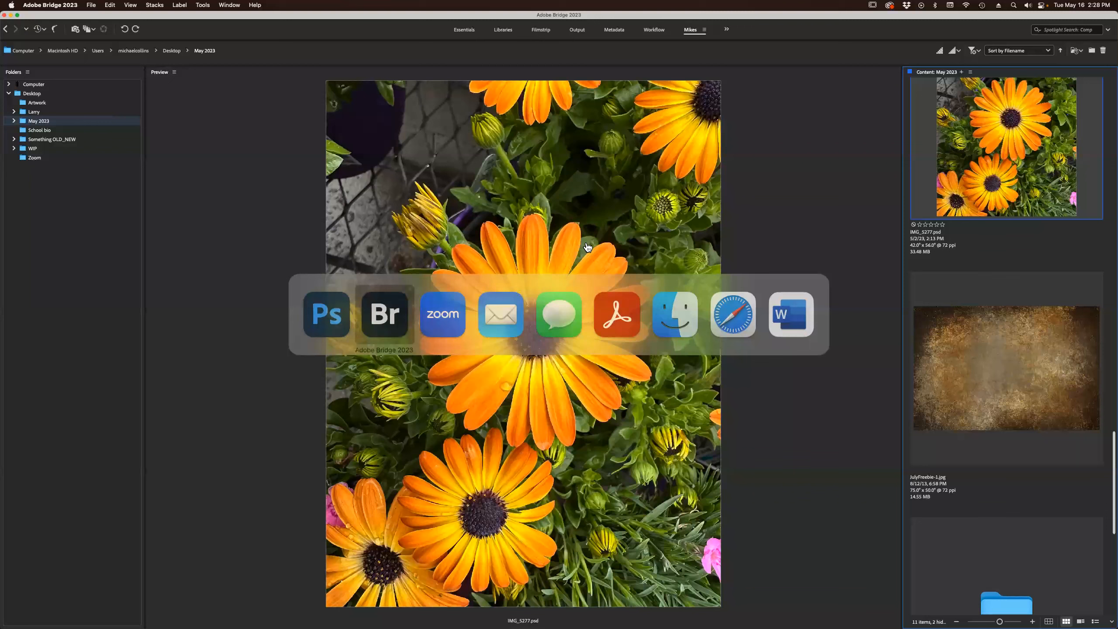
key(super+Tab)
key(super+Tab)
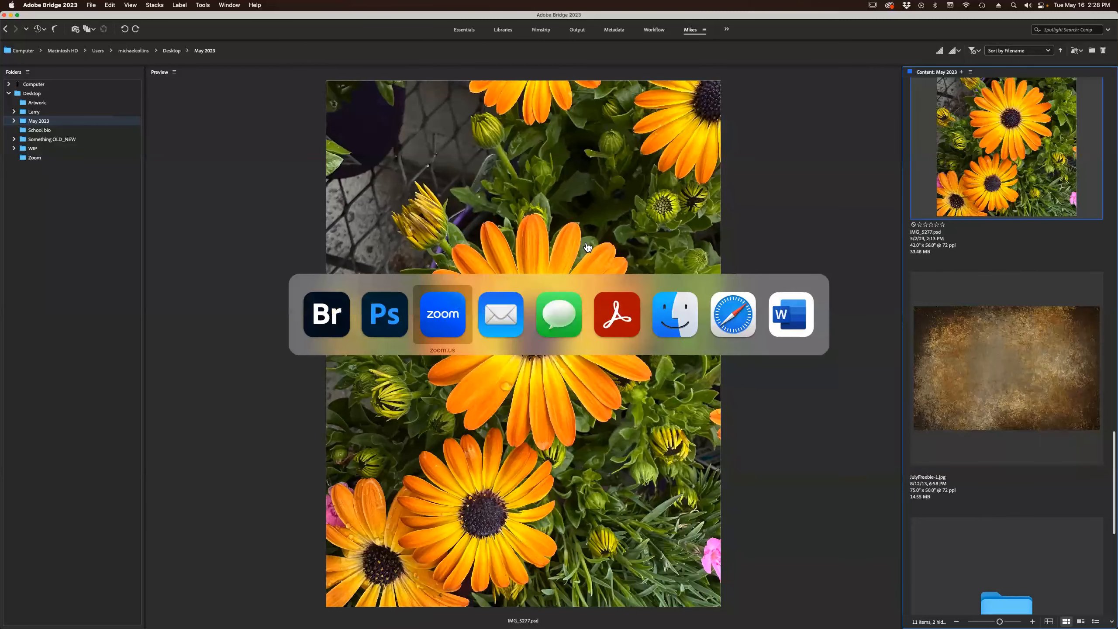
click(327, 314)
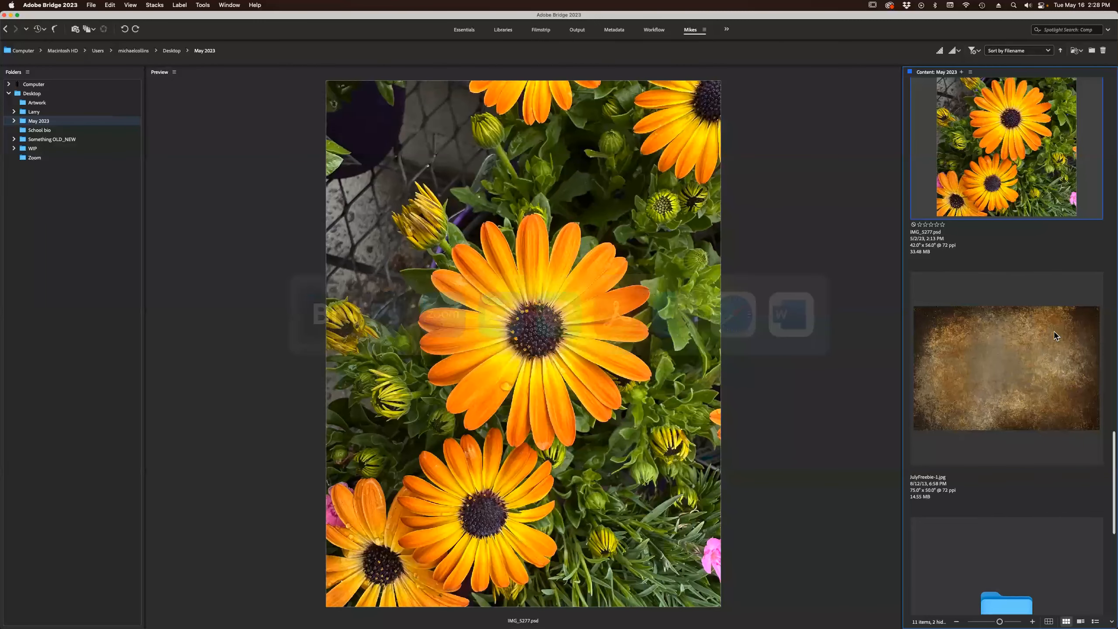
scroll(1028, 327, up, 10)
scroll(1028, 327, down, 10)
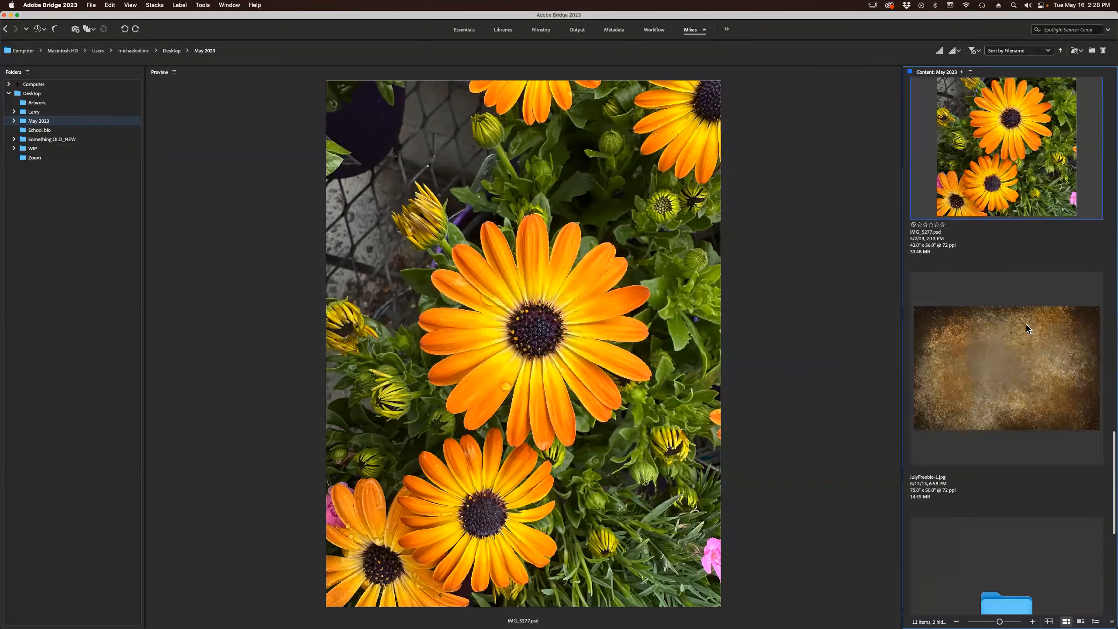
scroll(1027, 328, down, 5)
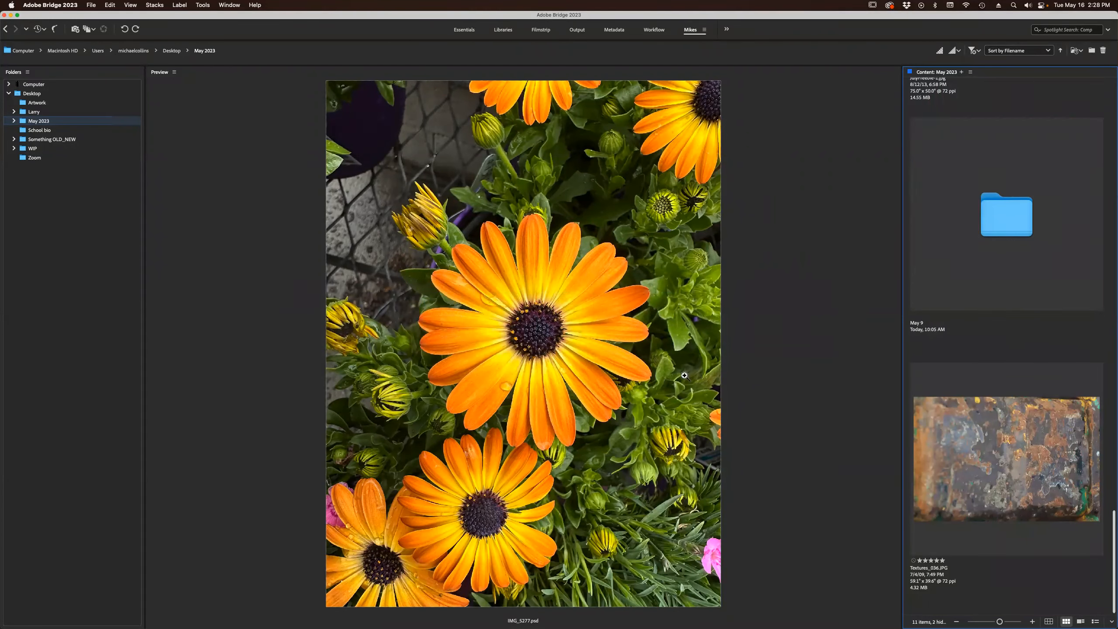
Switch to Photoshop and create a new 10 x 8 inch, 300 ppi RGB document with a black background.
key(super+Tab)
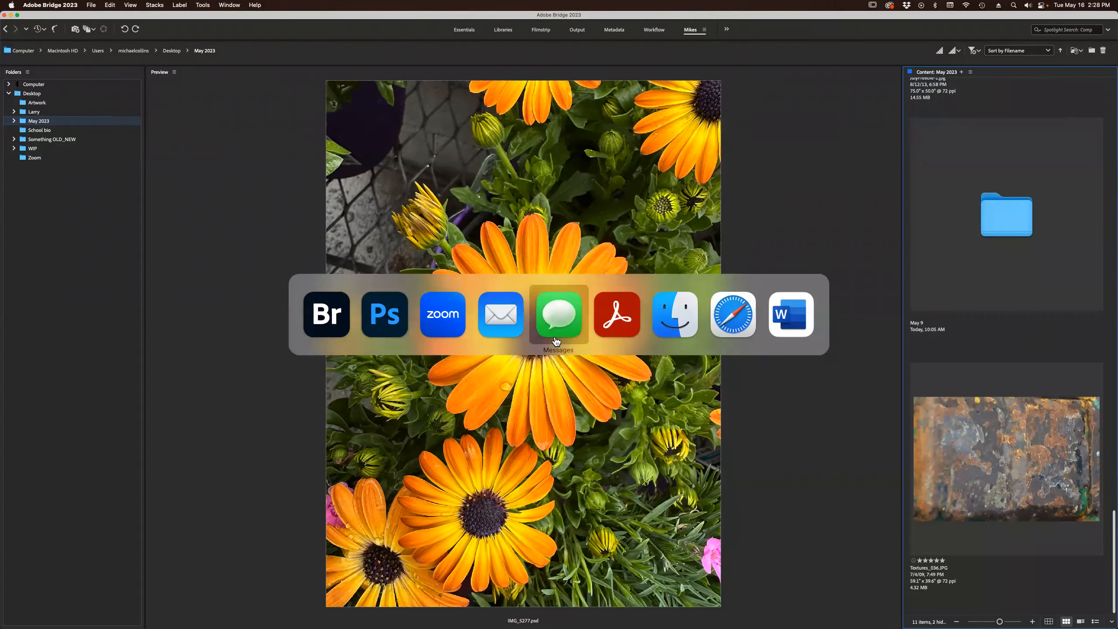
click(387, 322)
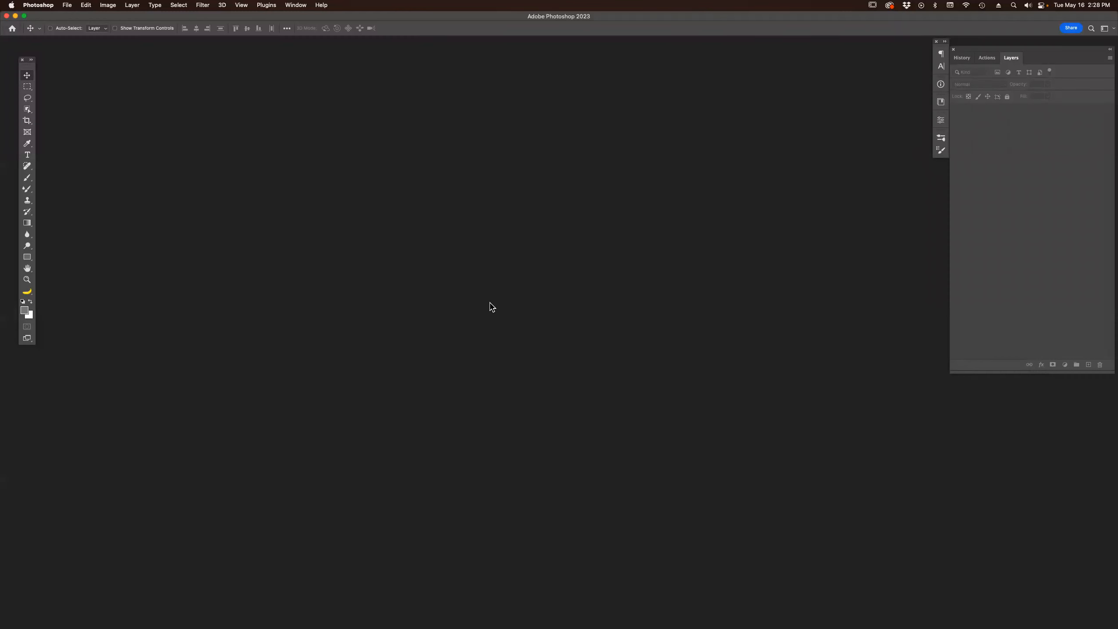
key(super+n)
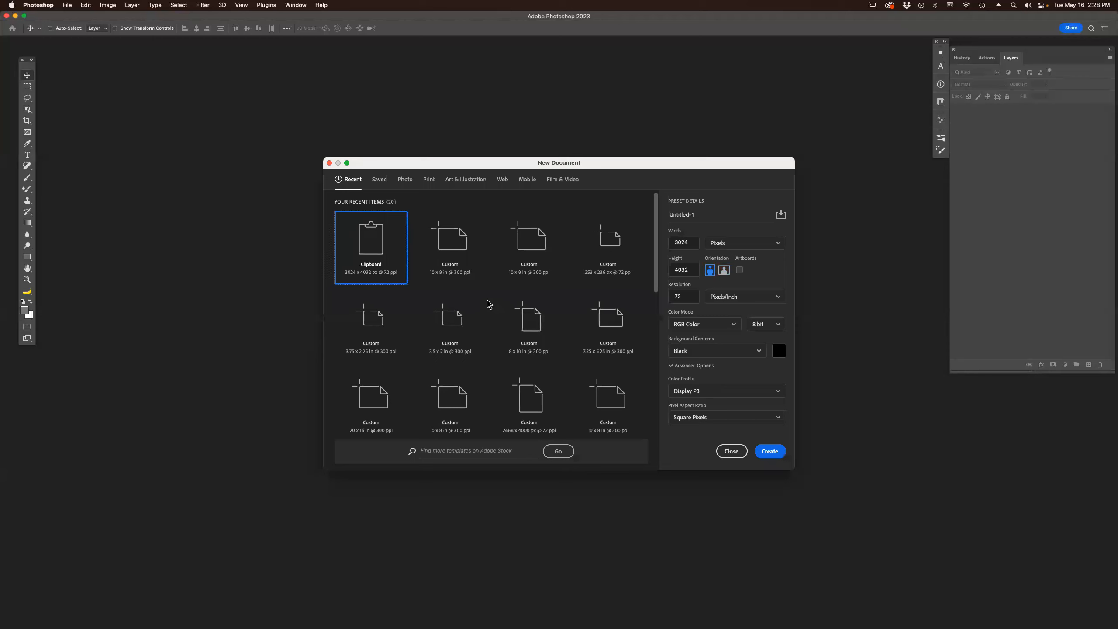
click(454, 250)
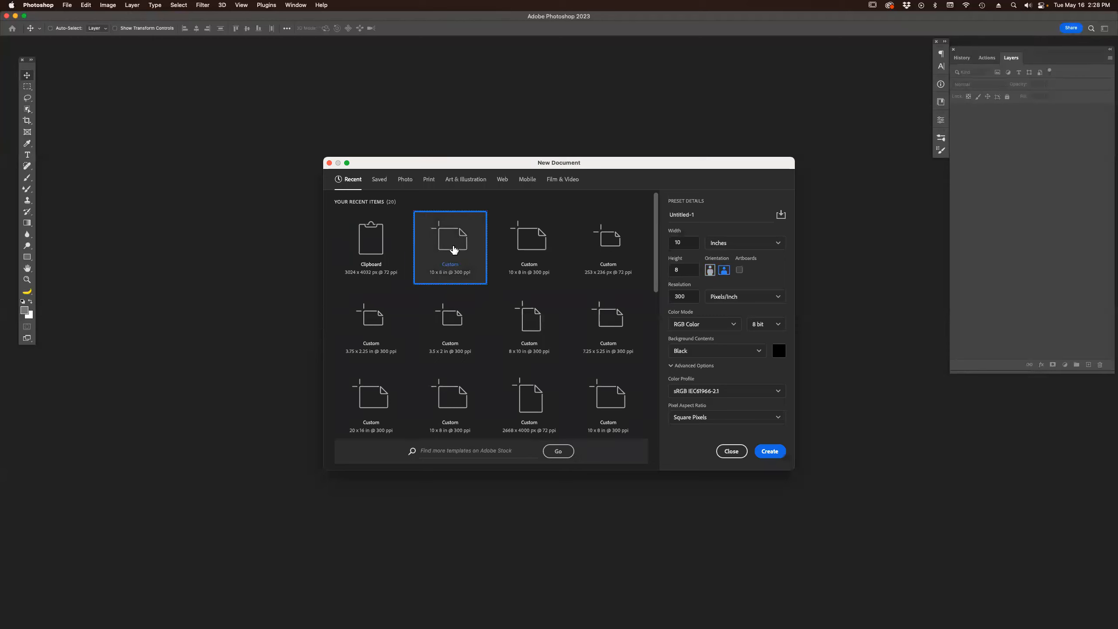
click(769, 452)
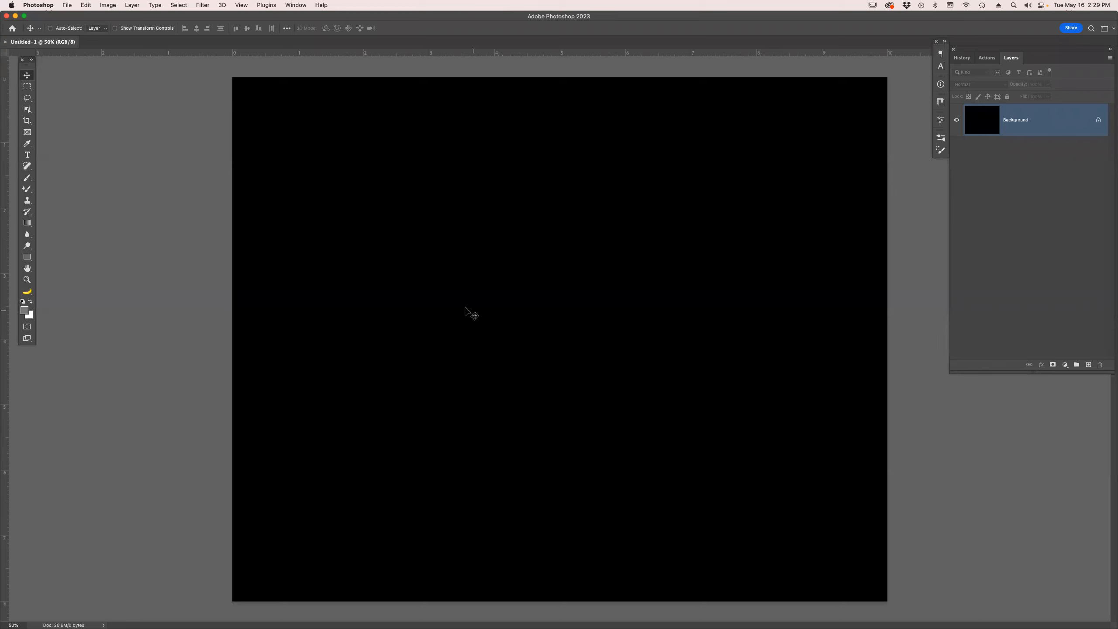
Add a text box about 8 inches wide on the canvas containing the word RUST.
key(t)
drag(304, 170, 823, 486)
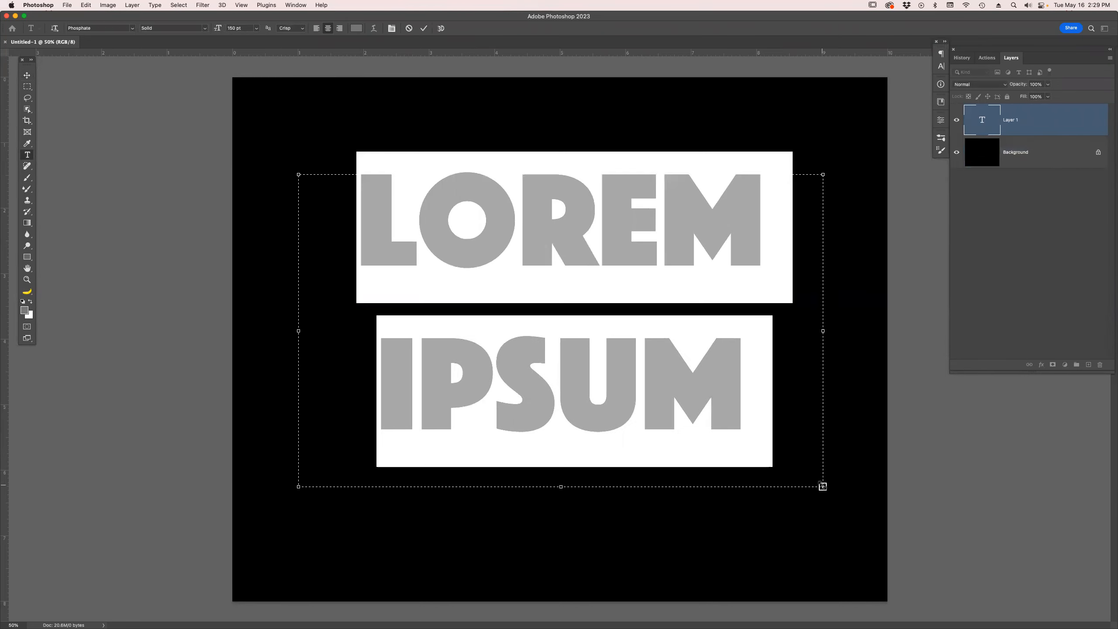
text(RUST)
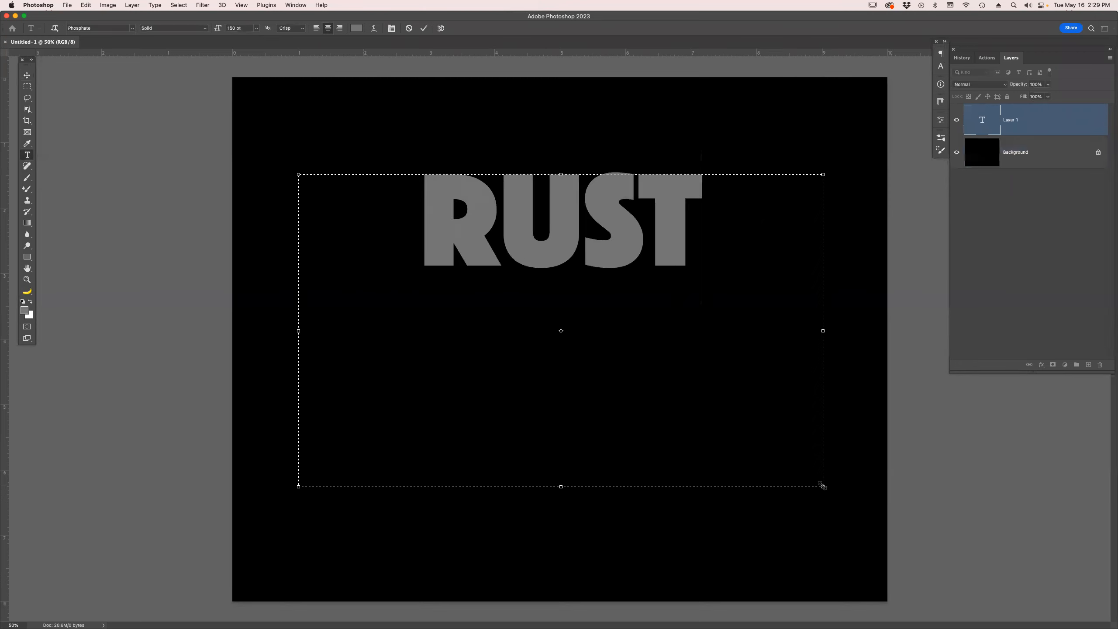
key(Escape)
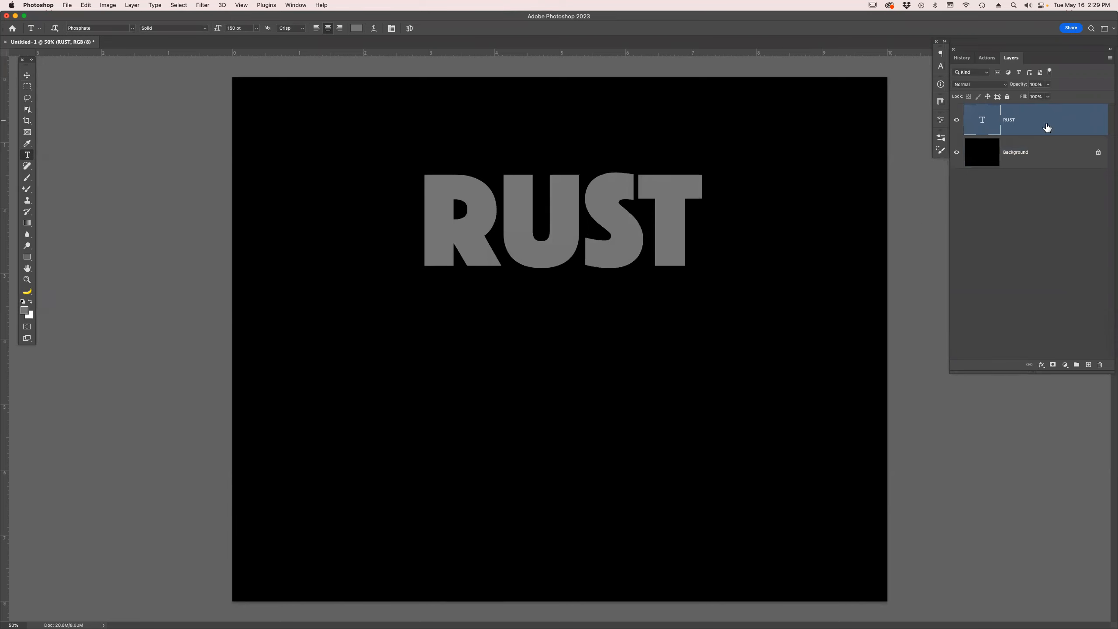
Switch to Bridge and place Textures_036.JPG into the open Photoshop document.
key(super+Tab)
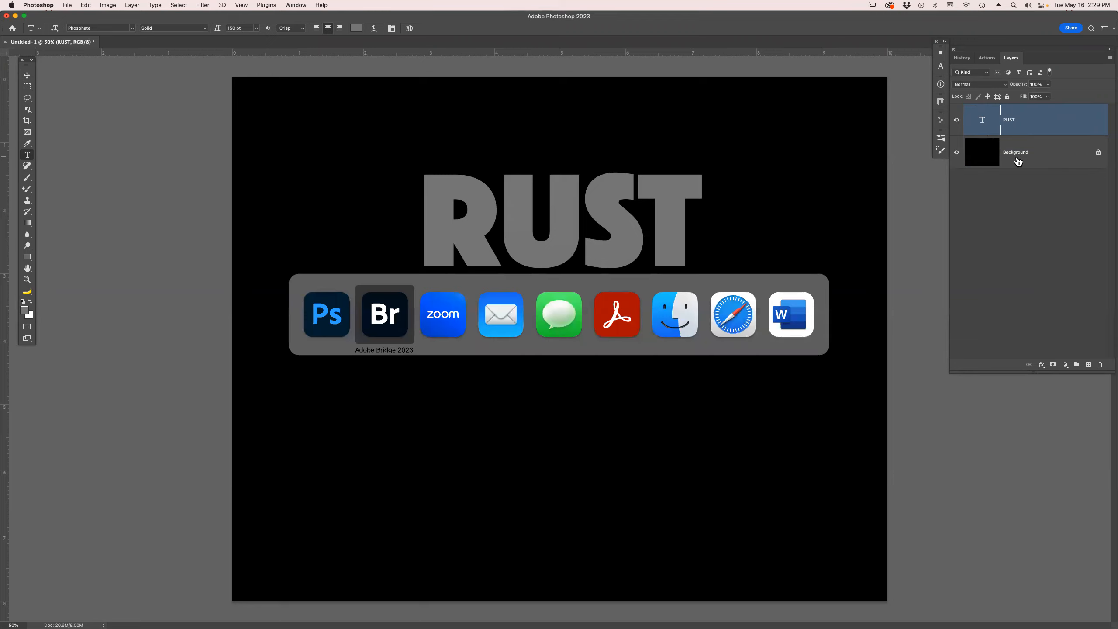
click(981, 459)
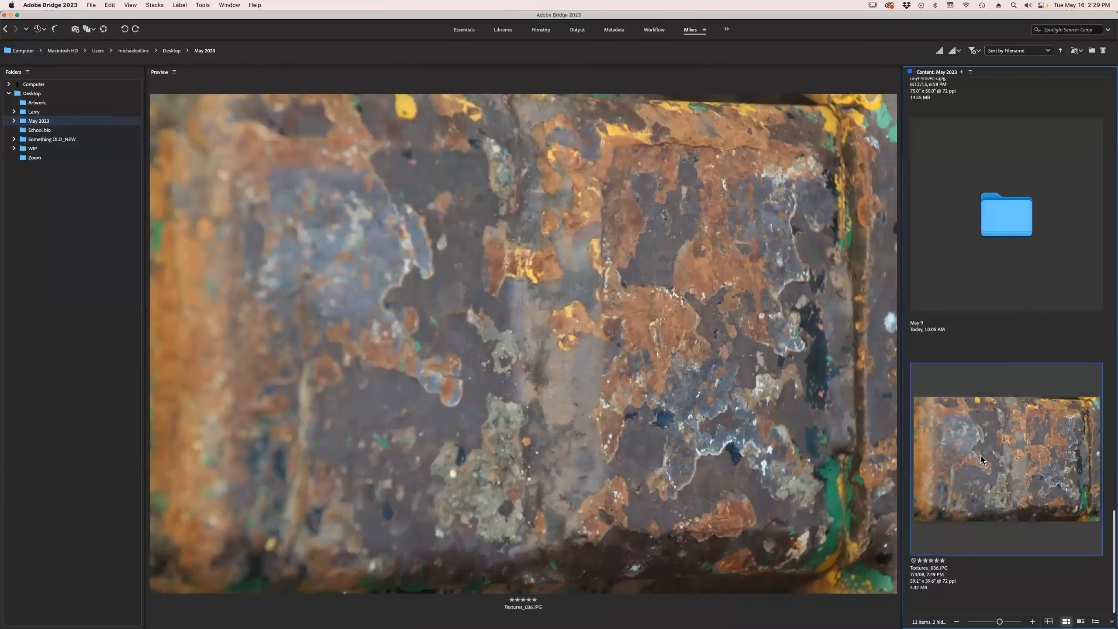
right_click(981, 447)
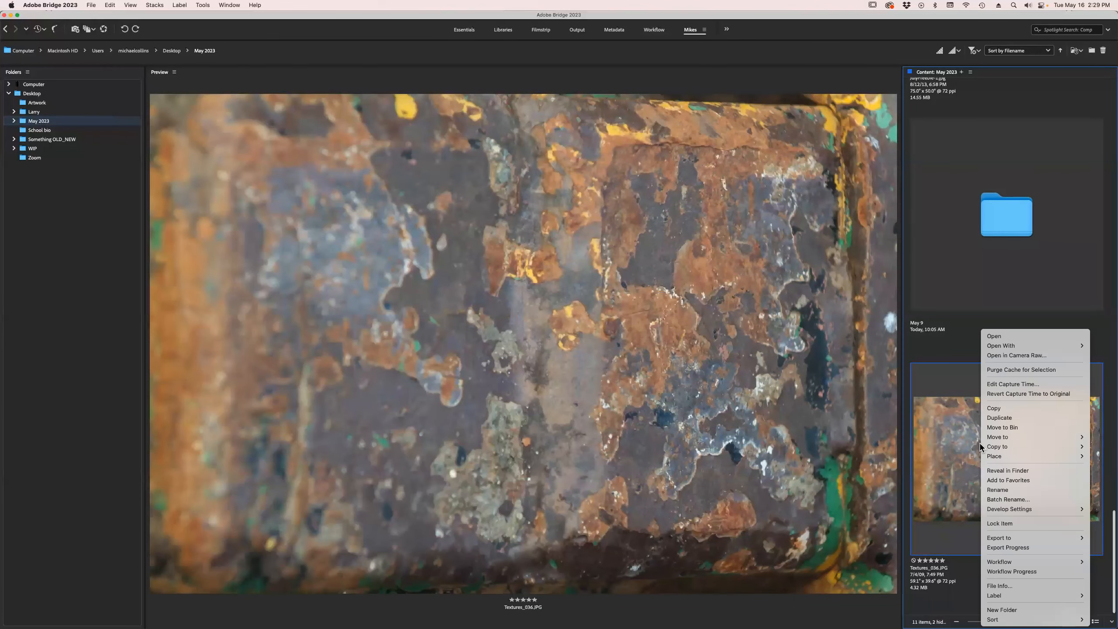
mouse_move(991, 457)
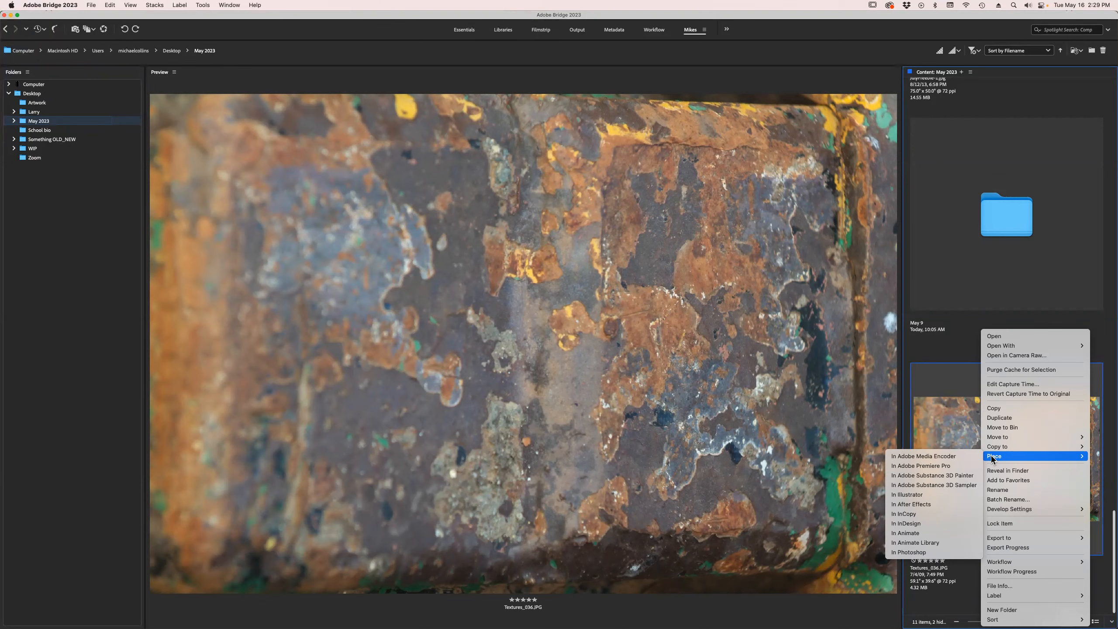
click(921, 554)
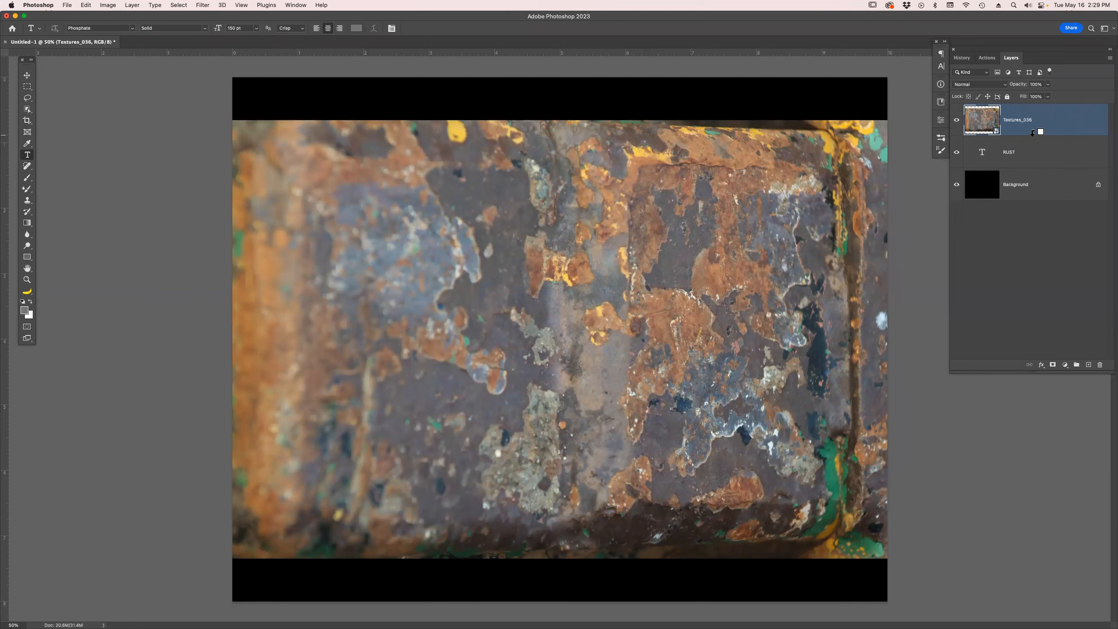
Clip the Textures_036 layer to the RUST text and shift the texture upward inside the letters.
alt+click(1032, 134)
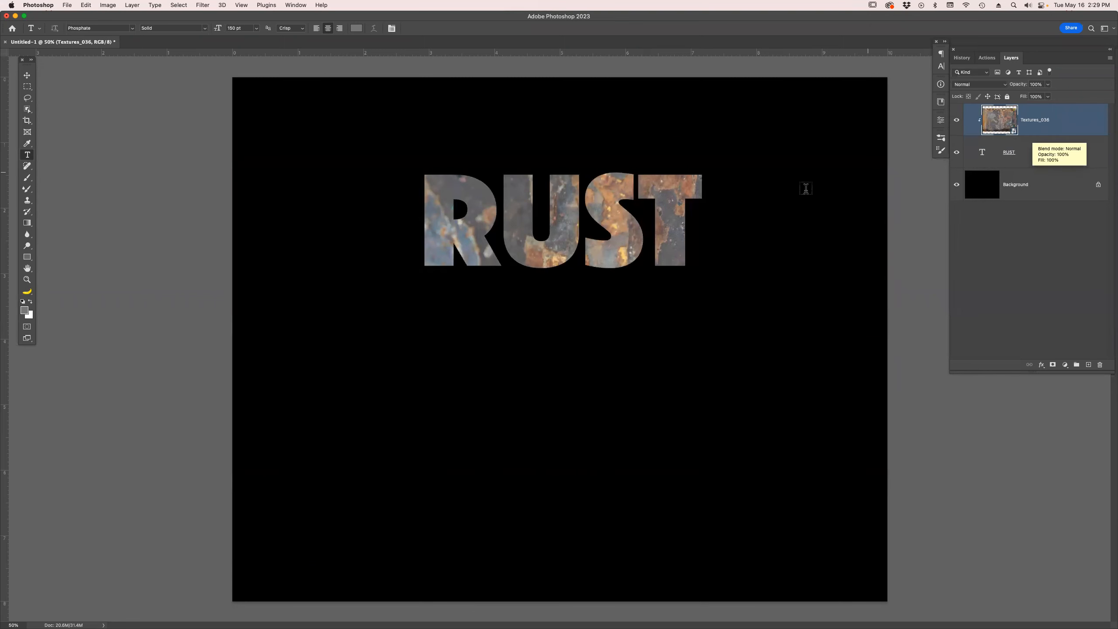
key(v)
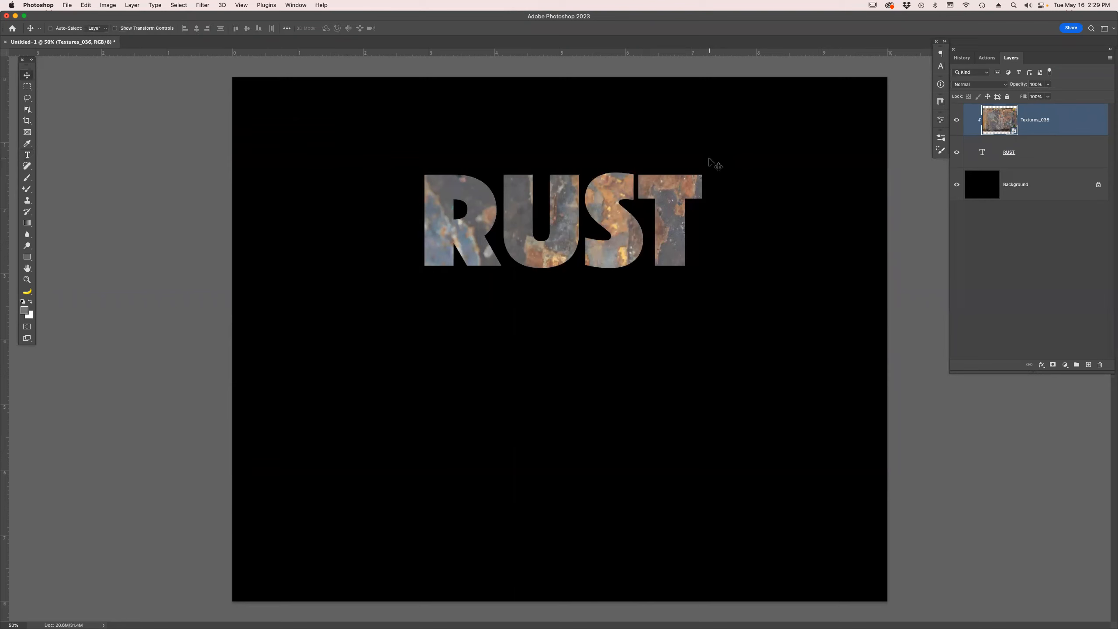
drag(682, 186, 686, 100)
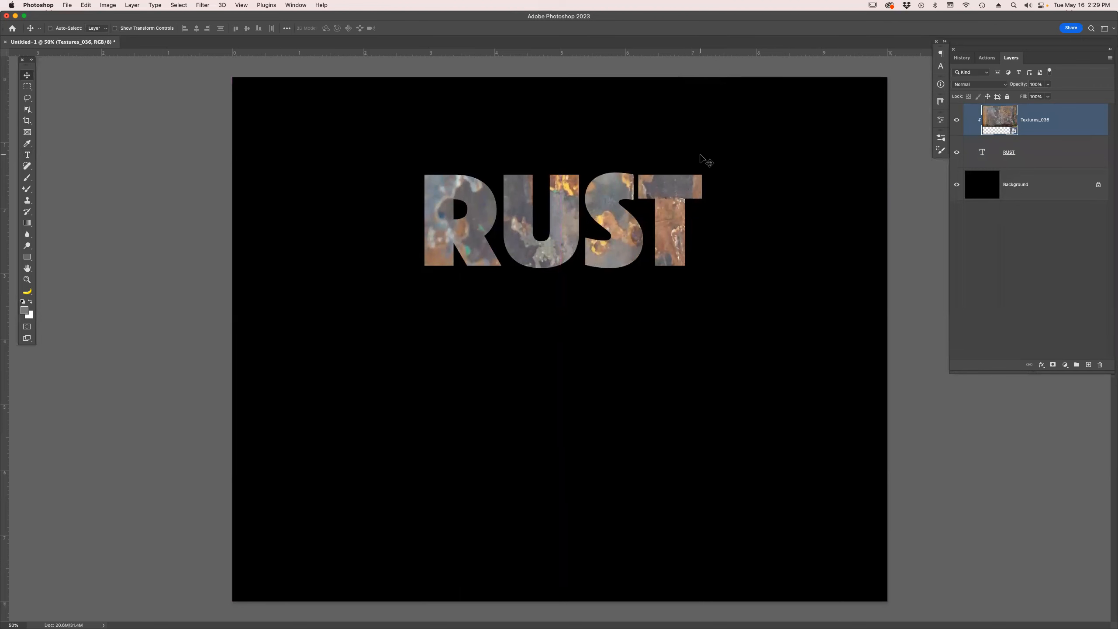
scroll(703, 160, up, 1)
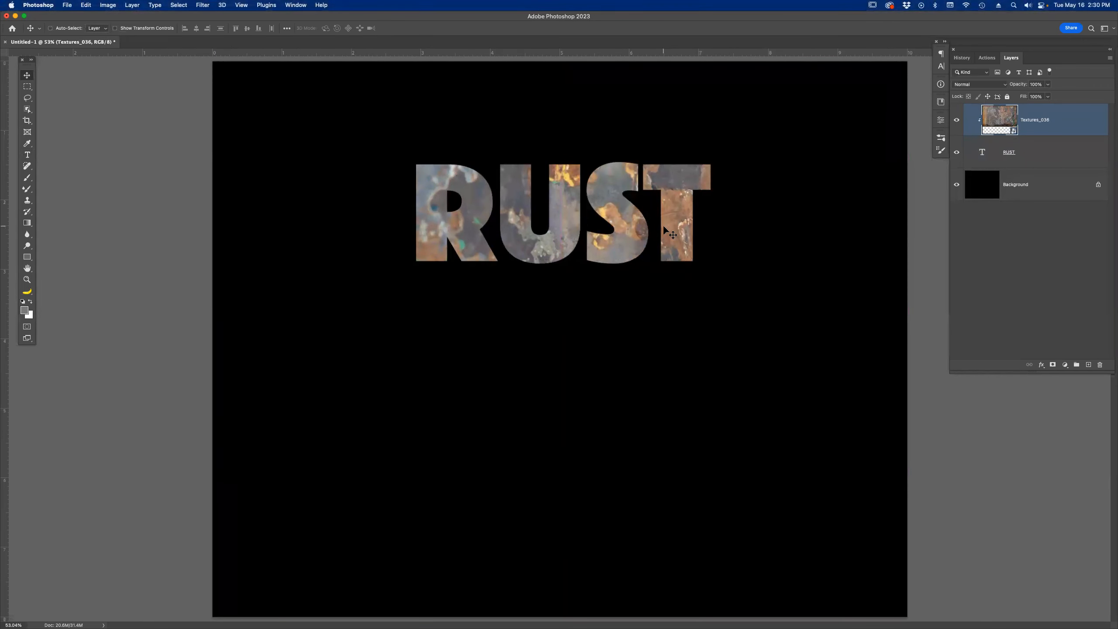
key(super+t)
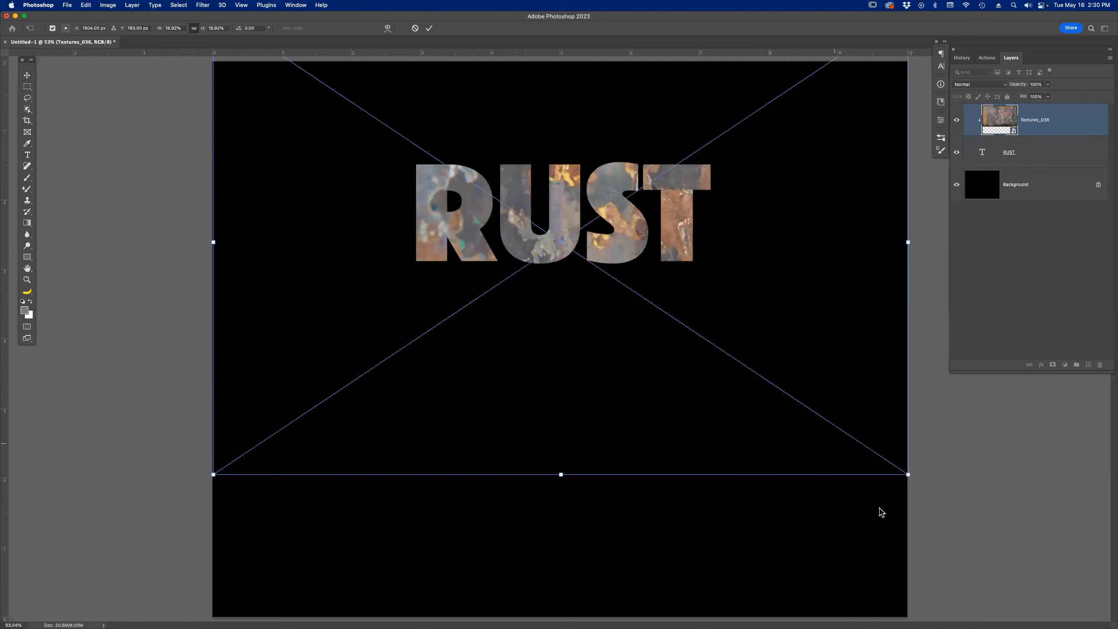
Select the RUST text layer with the Type tool and view the list of available fonts.
click(1043, 156)
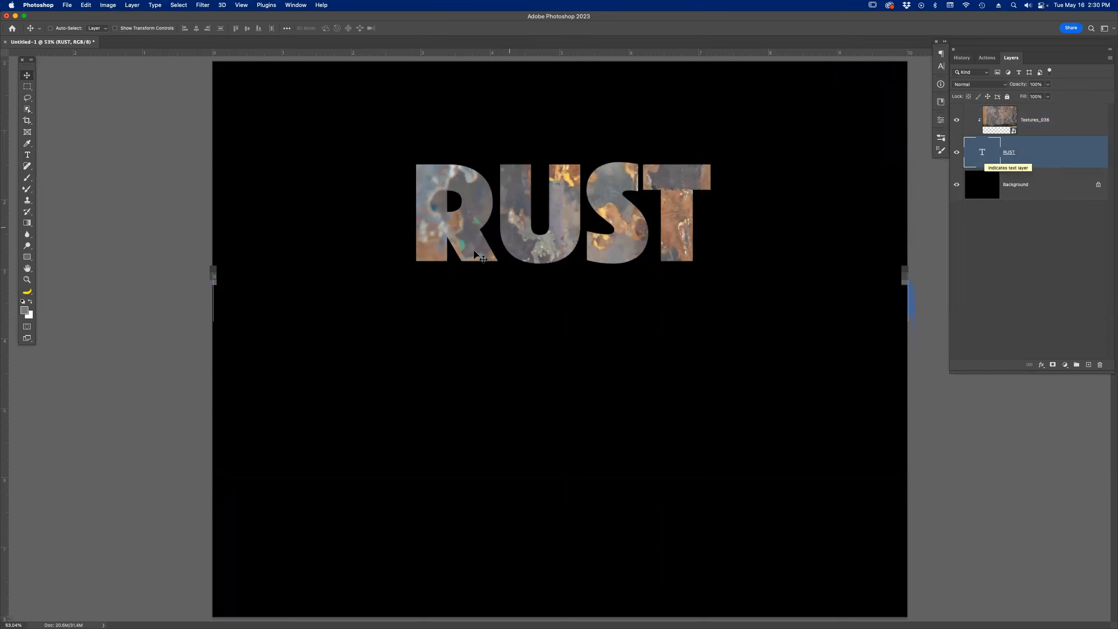
key(t)
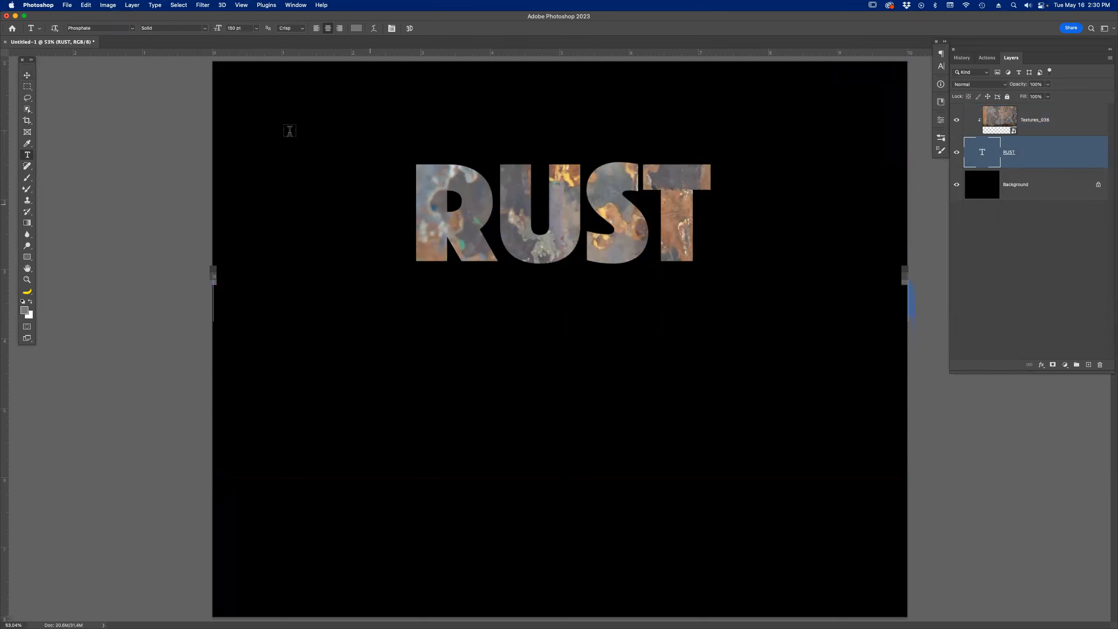
click(132, 28)
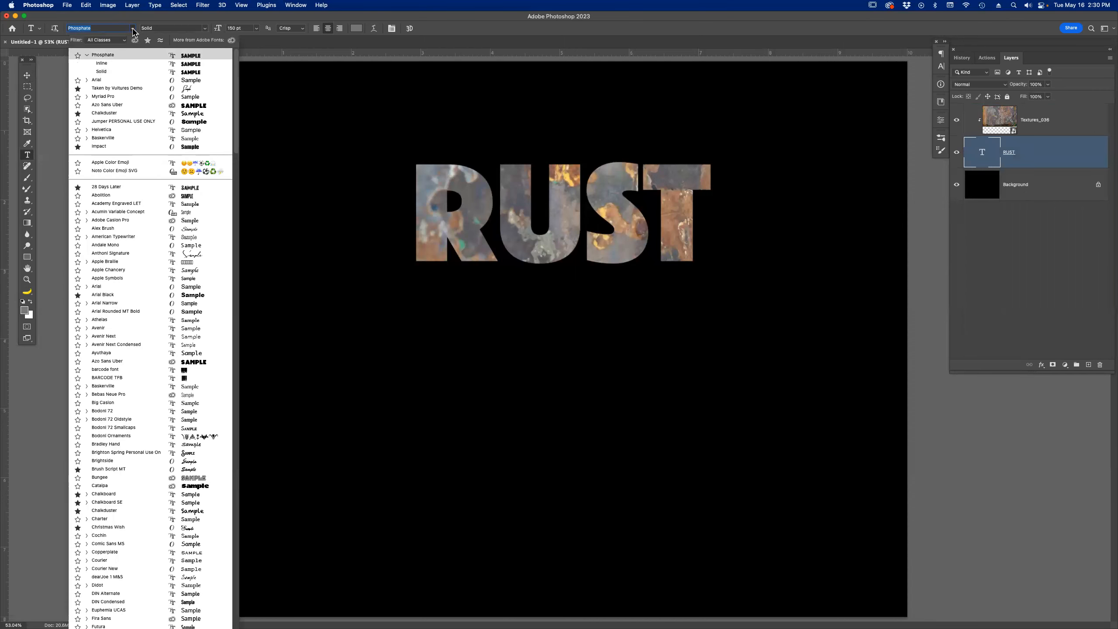
click(450, 20)
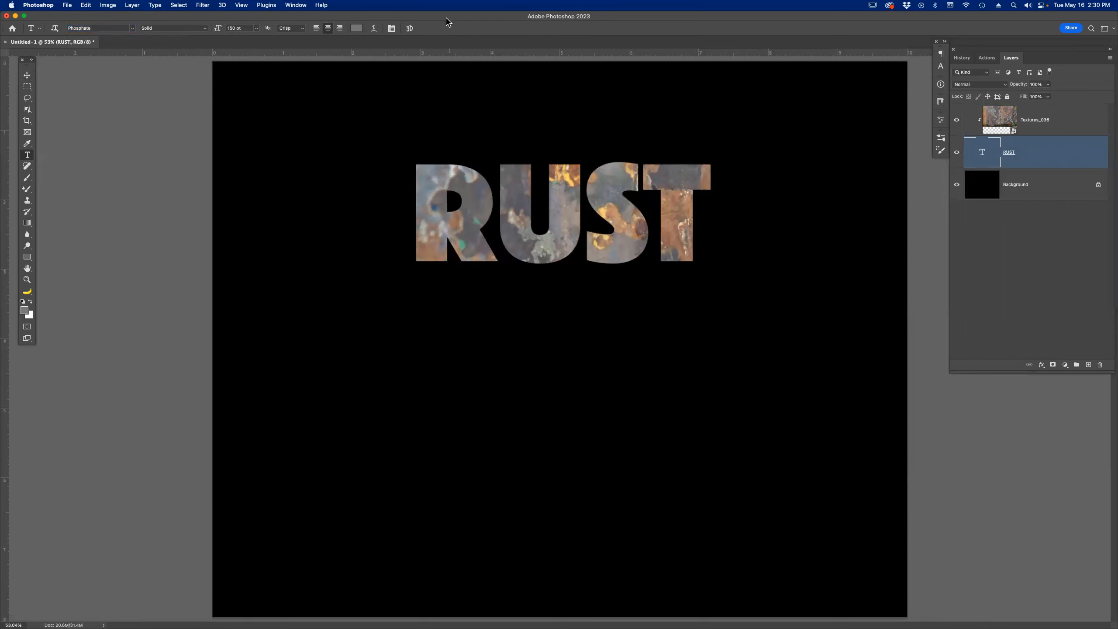
Change the RUST text from horizontal to vertical orientation.
click(39, 29)
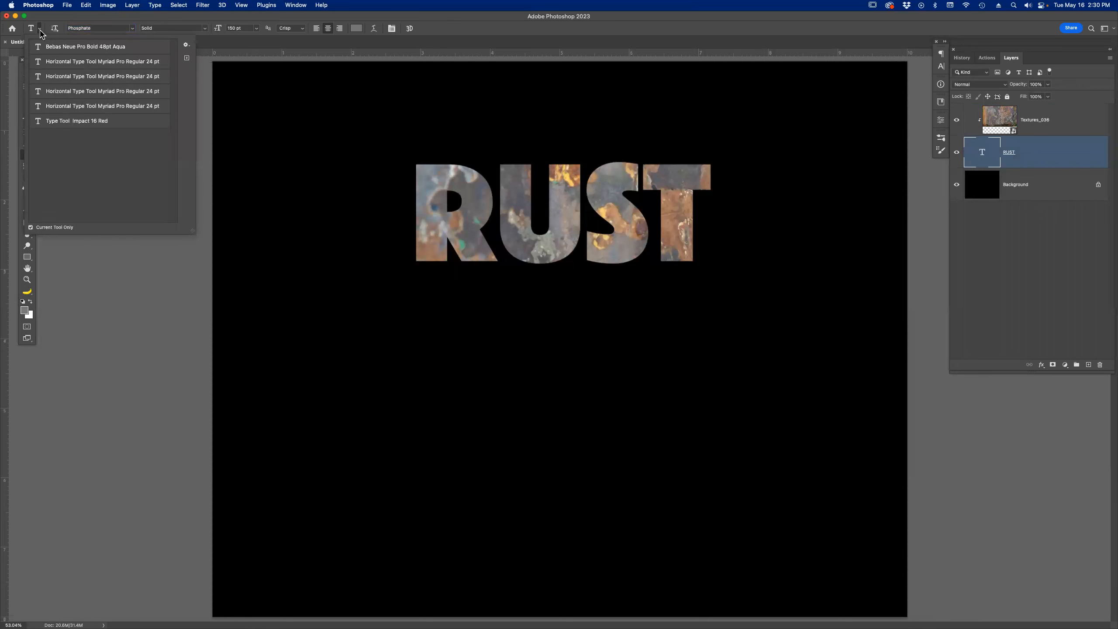
click(54, 30)
click(55, 30)
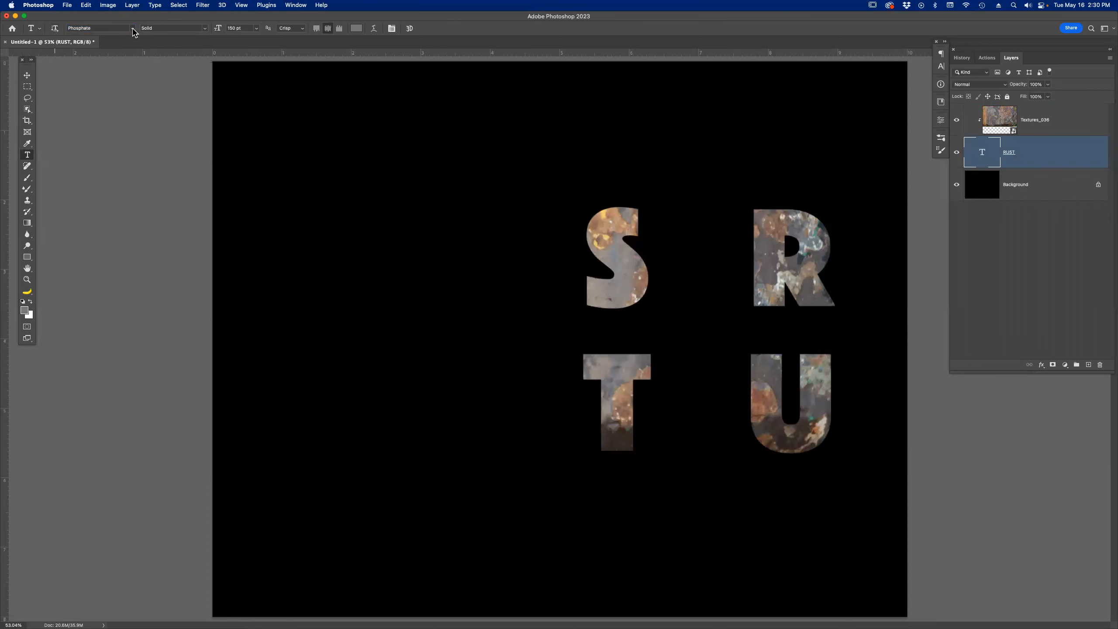
View the Adobe Fonts website from the font list and put the browser window away.
click(133, 29)
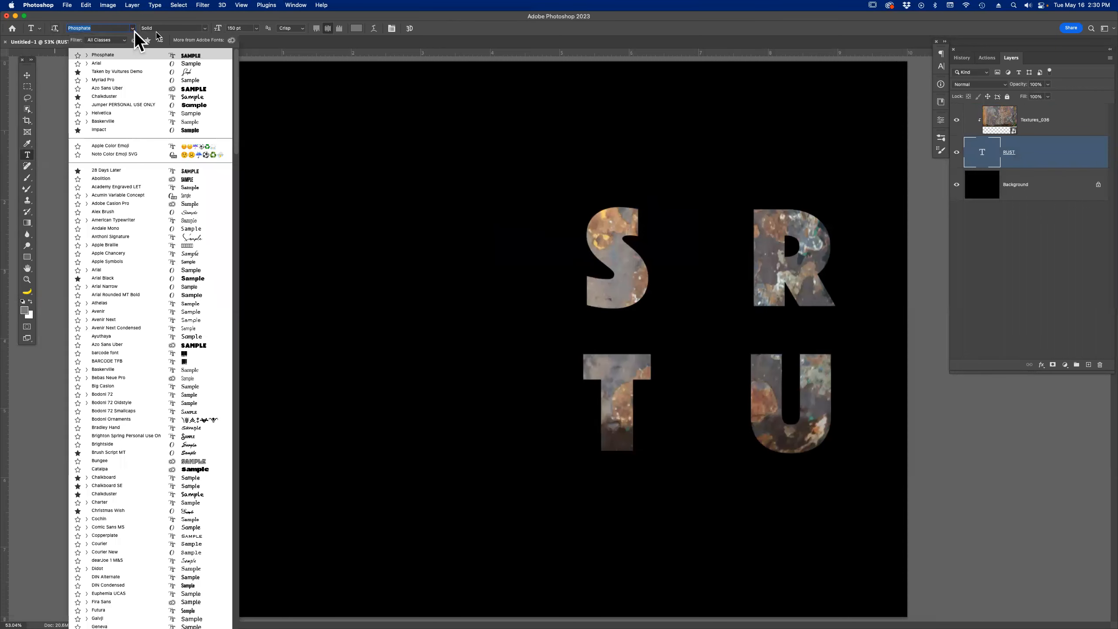
click(232, 41)
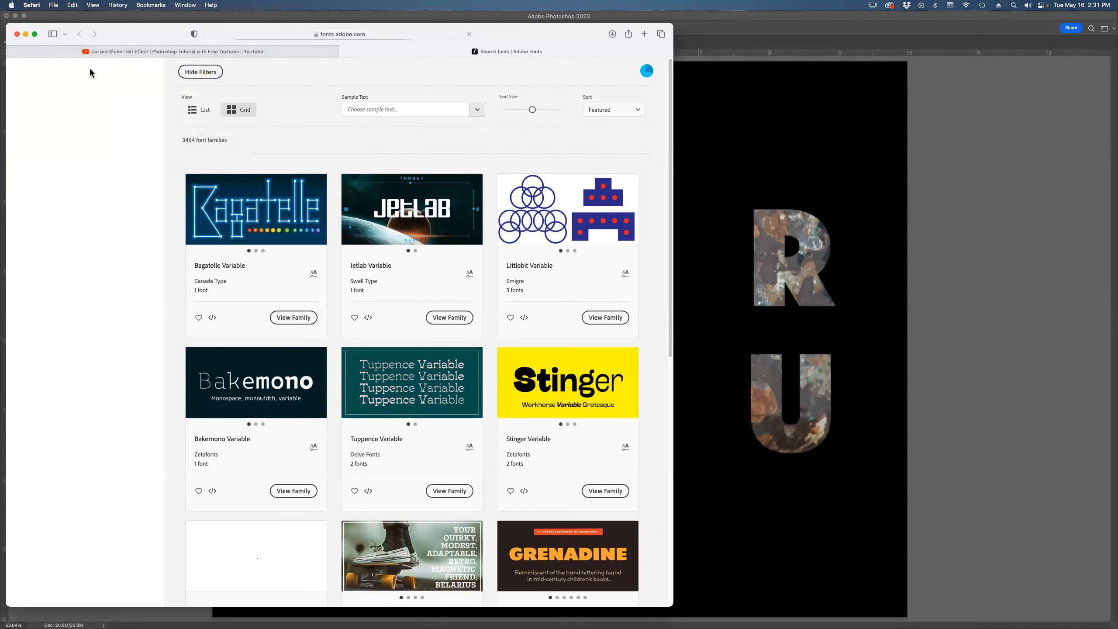
click(25, 35)
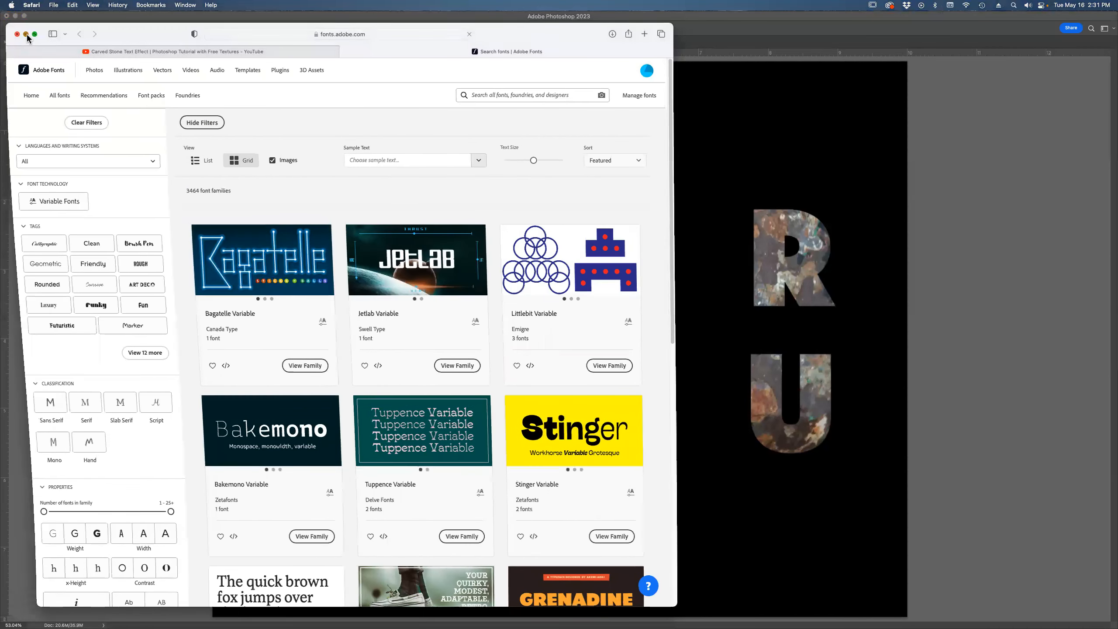
Switch to Safari and open dafont.com in a new tab to view its downloadable fonts.
key(super+Tab)
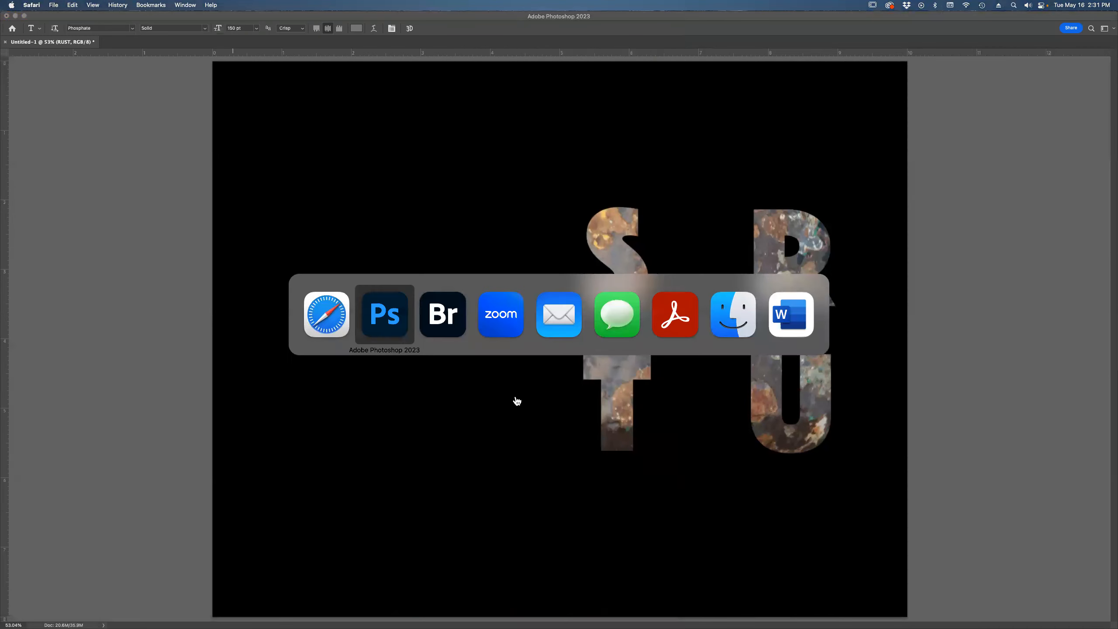
key(super+shift+Tab)
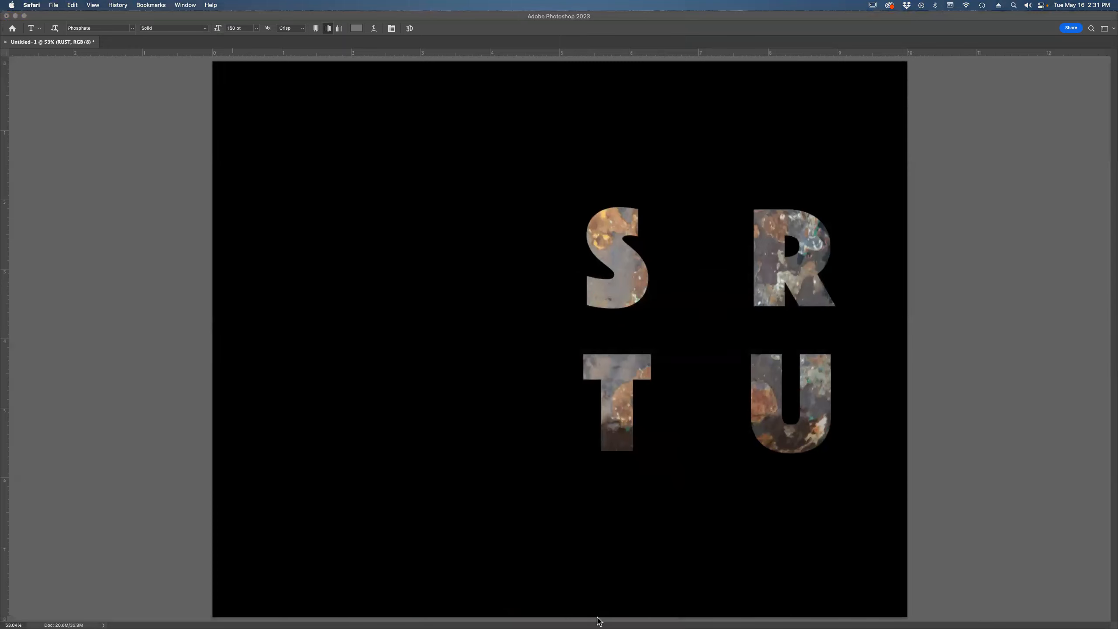
mouse_move(582, 619)
click(465, 611)
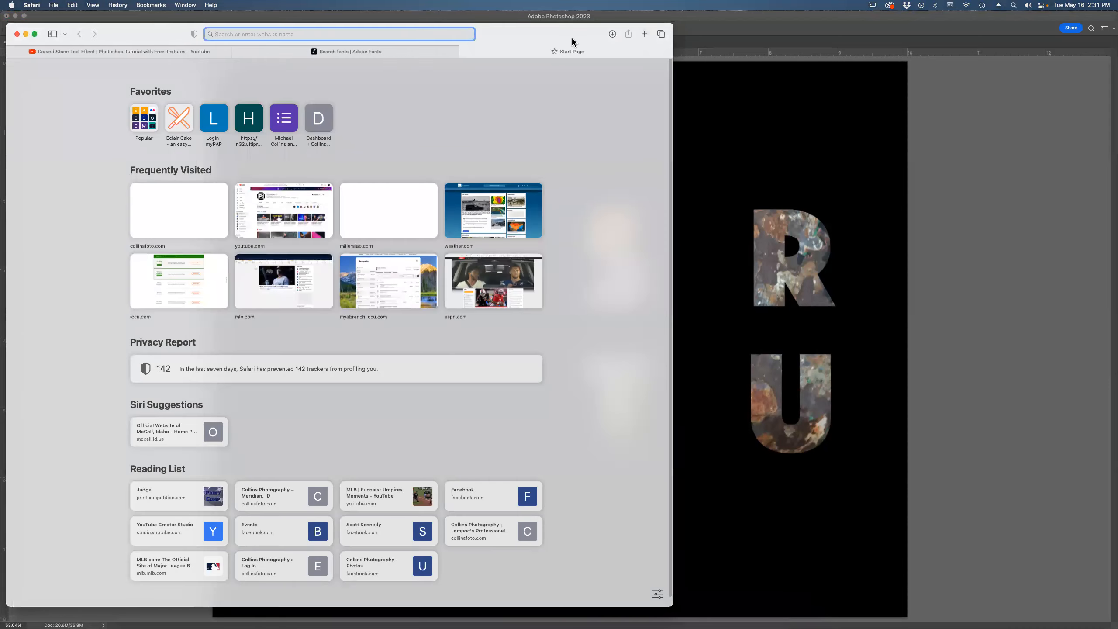
click(644, 34)
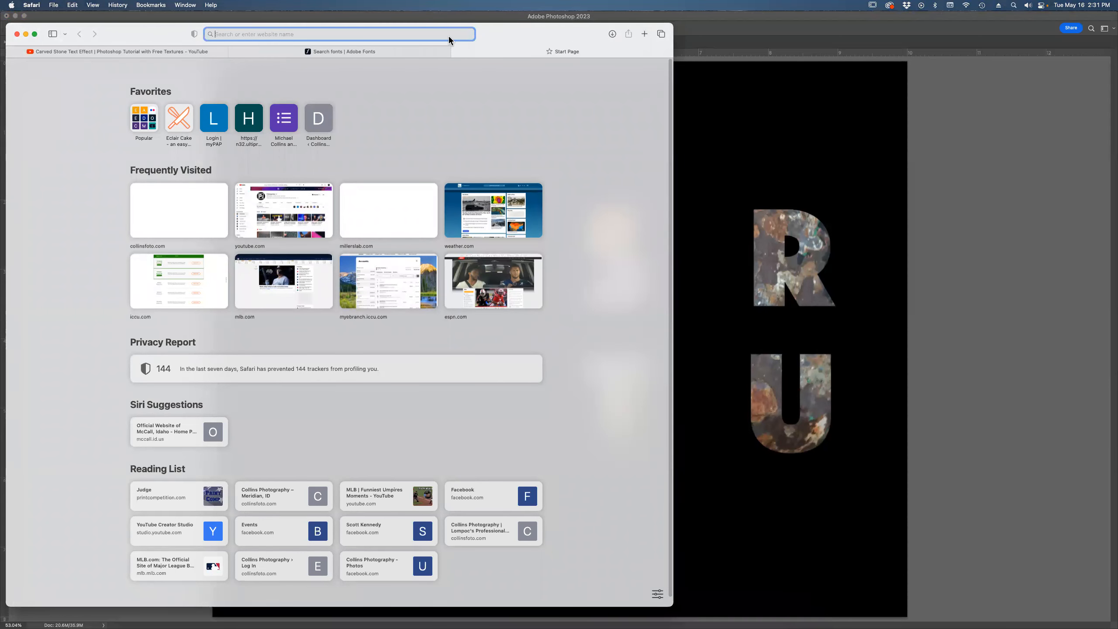
text(daf)
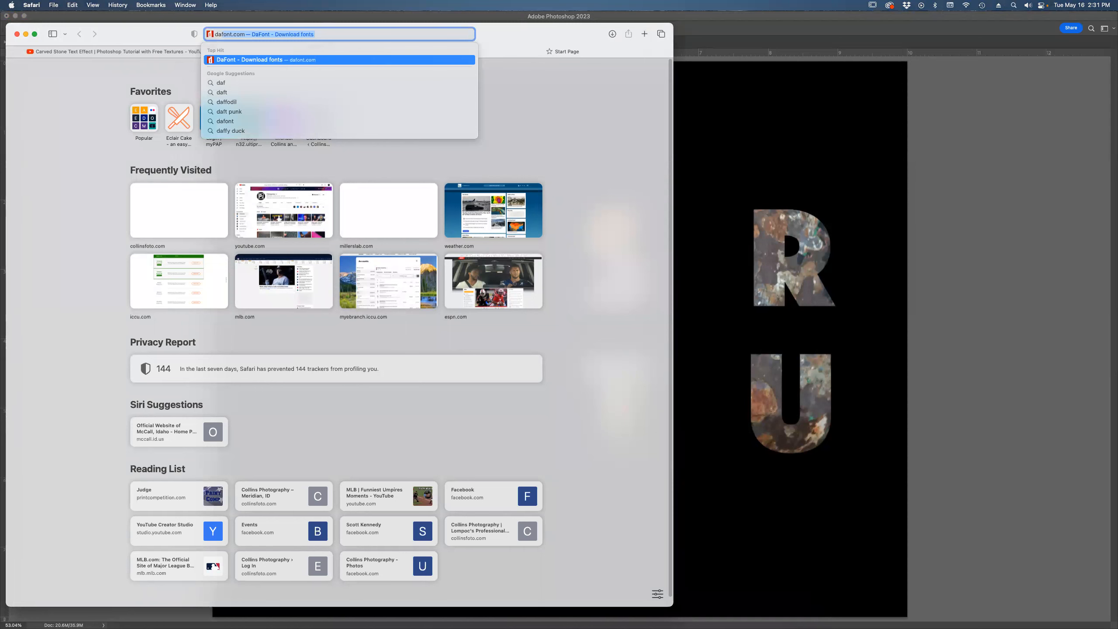
key(Return)
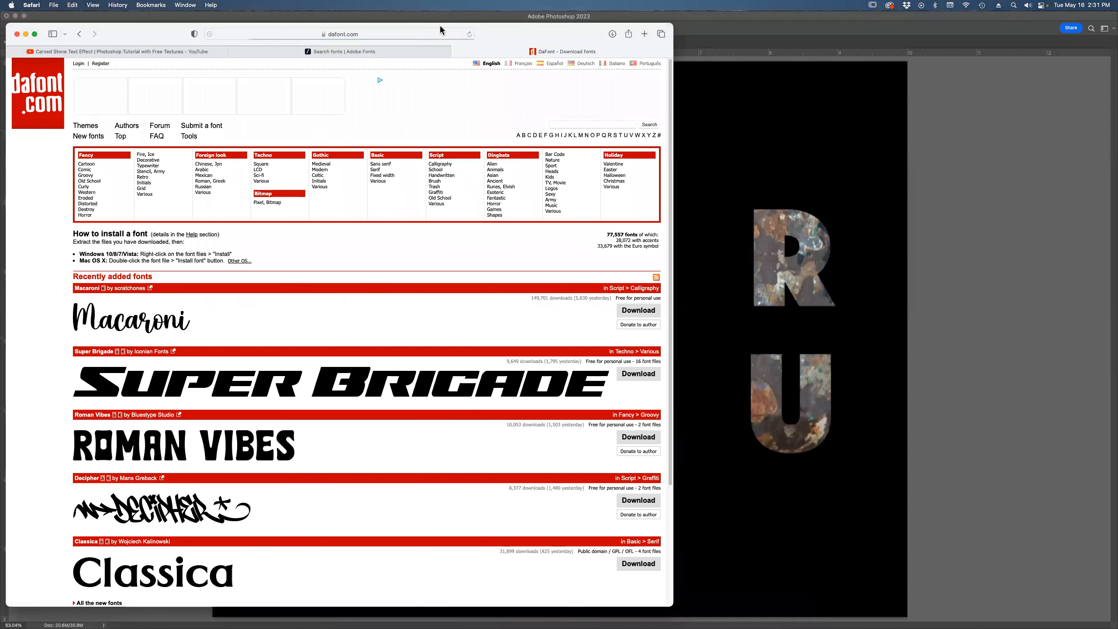
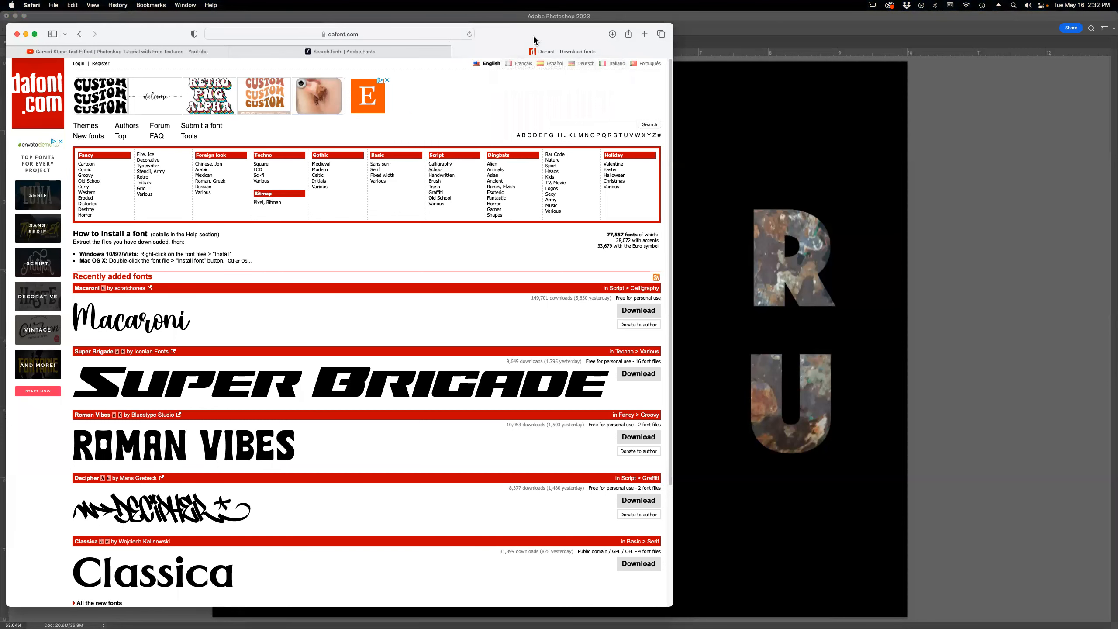
Switch to Photoshop, discard the stray new text layer and undo the vertical orientation of the RUST text.
key(super+Tab)
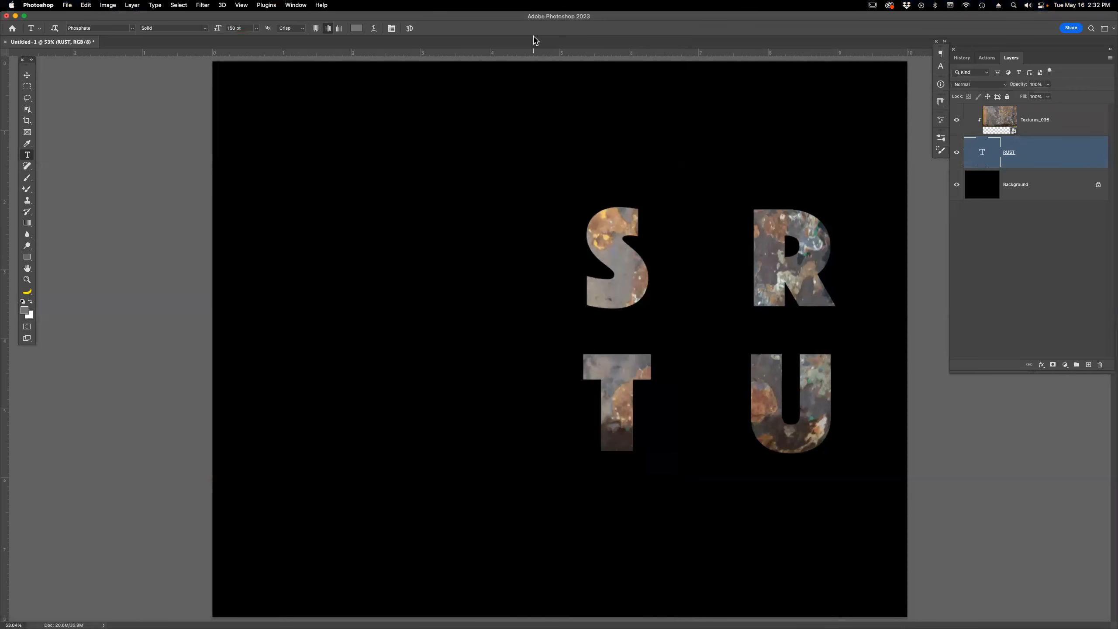
click(524, 277)
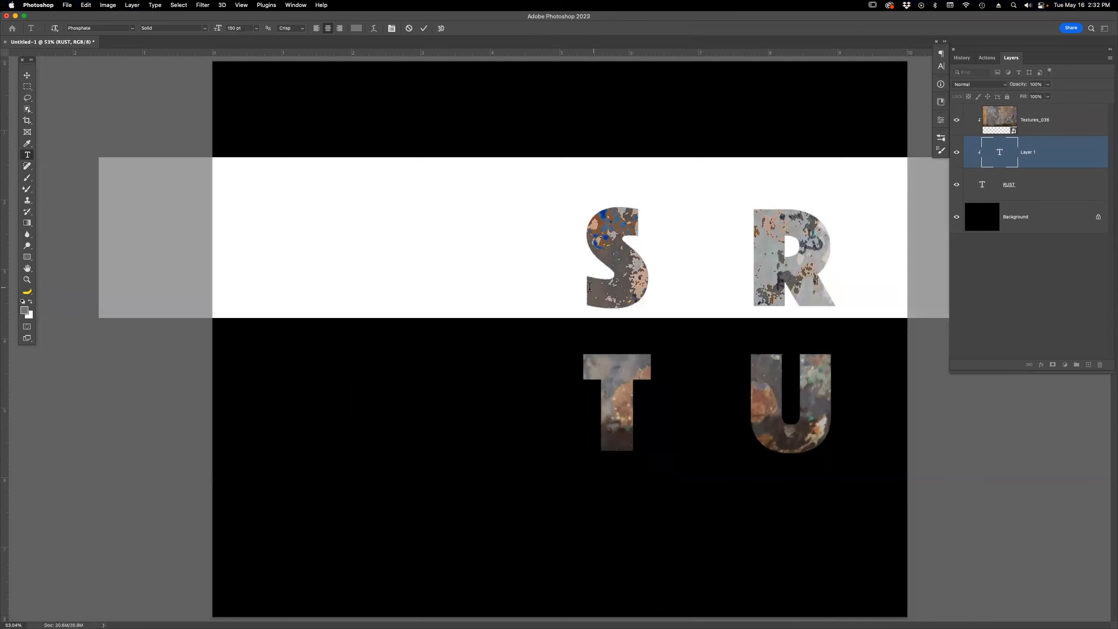
key(BackSpace)
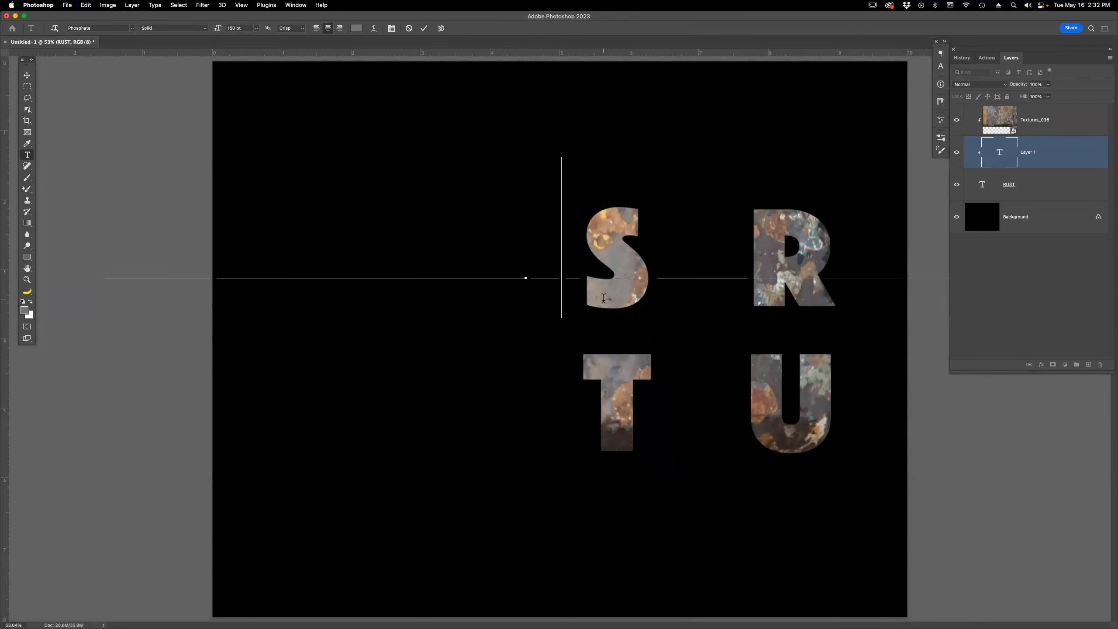
key(Escape)
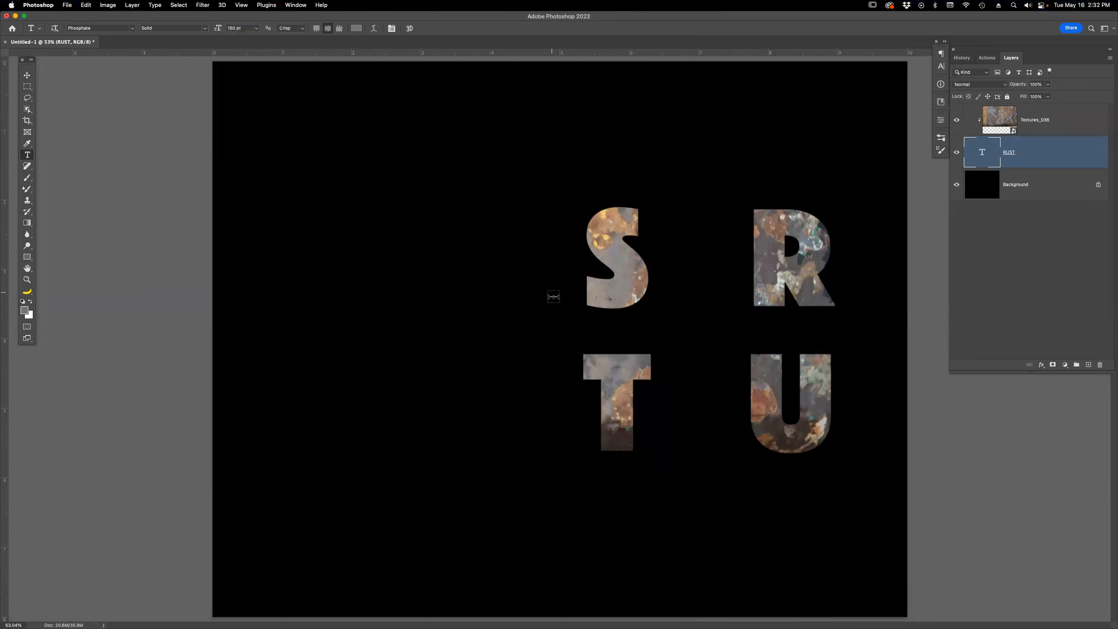
key(super+z)
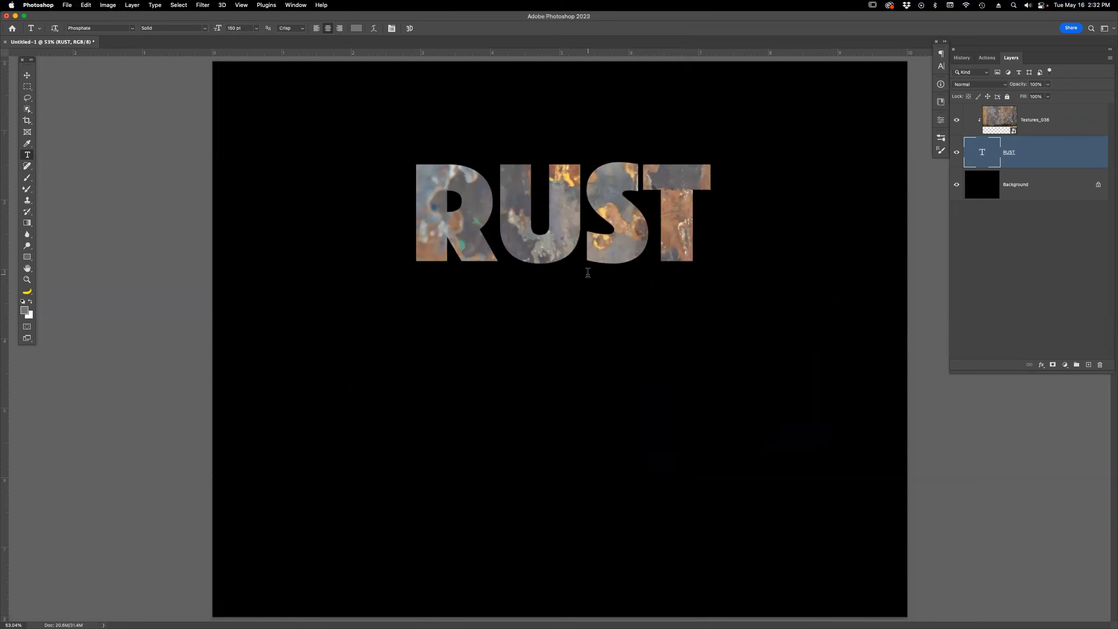
Scale the RUST text to about 188%, position it across the upper canvas, and select the Textures_036 layer.
key(super+t)
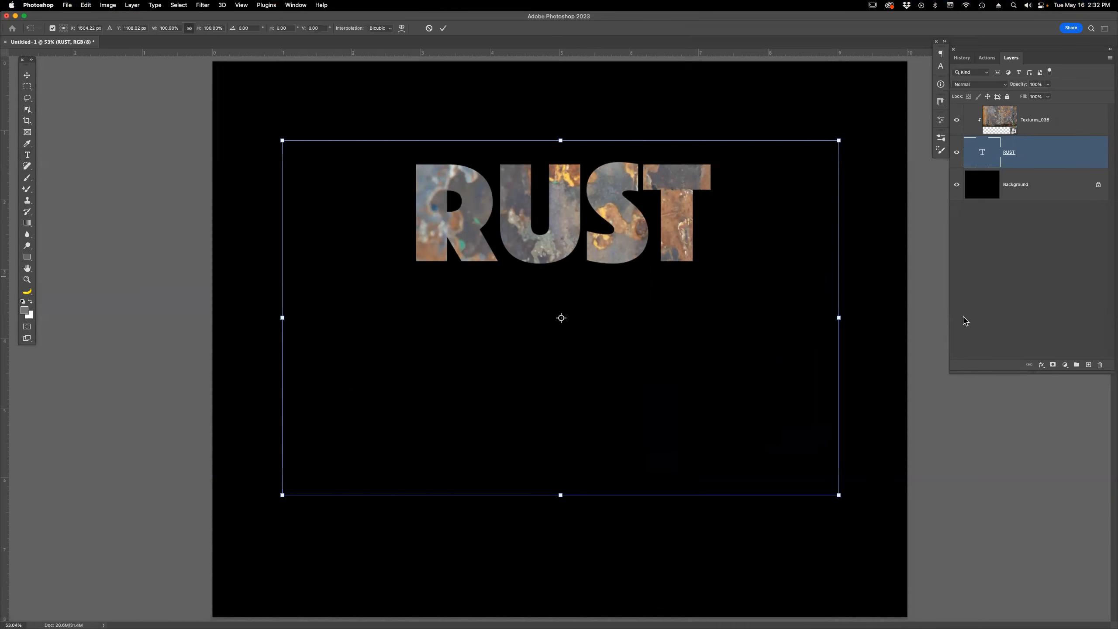
drag(838, 495, 1083, 628)
drag(784, 343, 756, 424)
drag(759, 431, 759, 434)
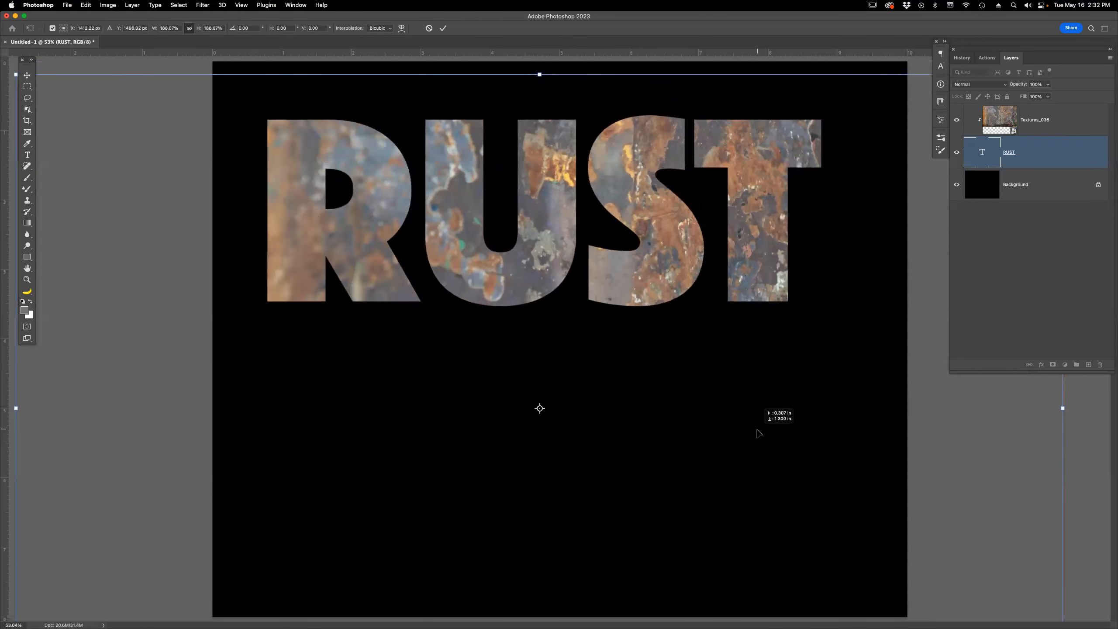
key(Return)
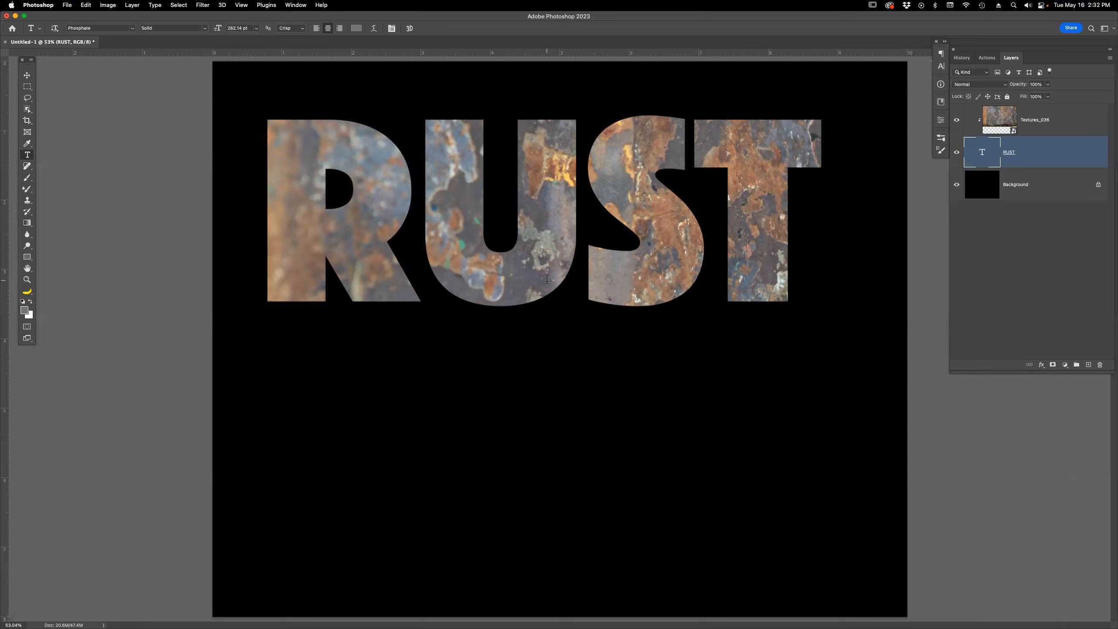
click(1050, 124)
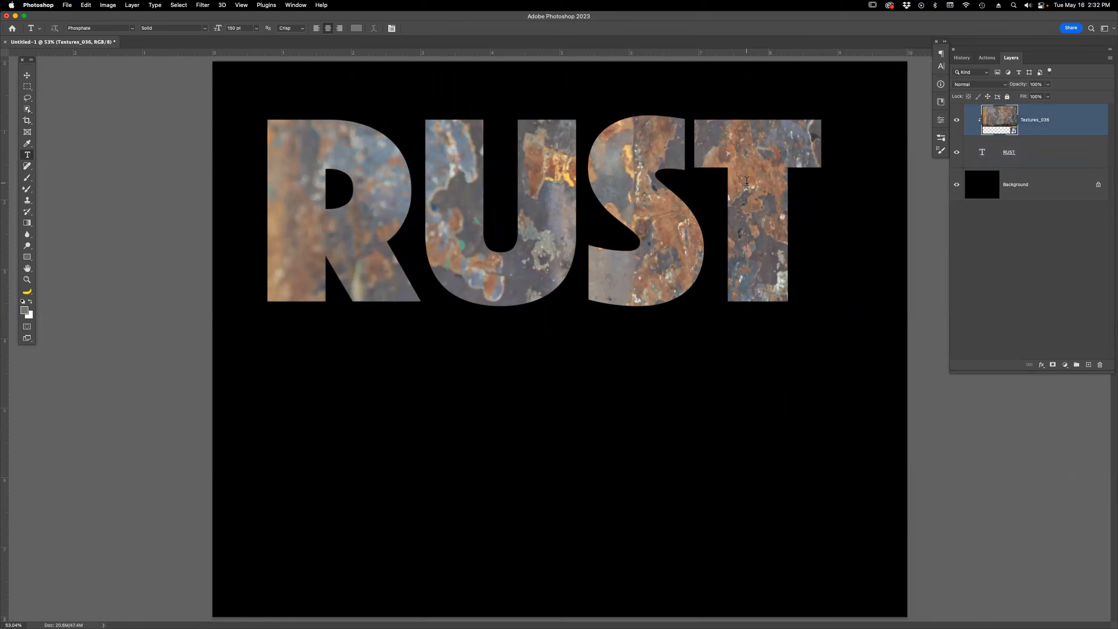
Reposition the rust texture within the RUST text and close the document without saving.
key(v)
drag(624, 178, 606, 196)
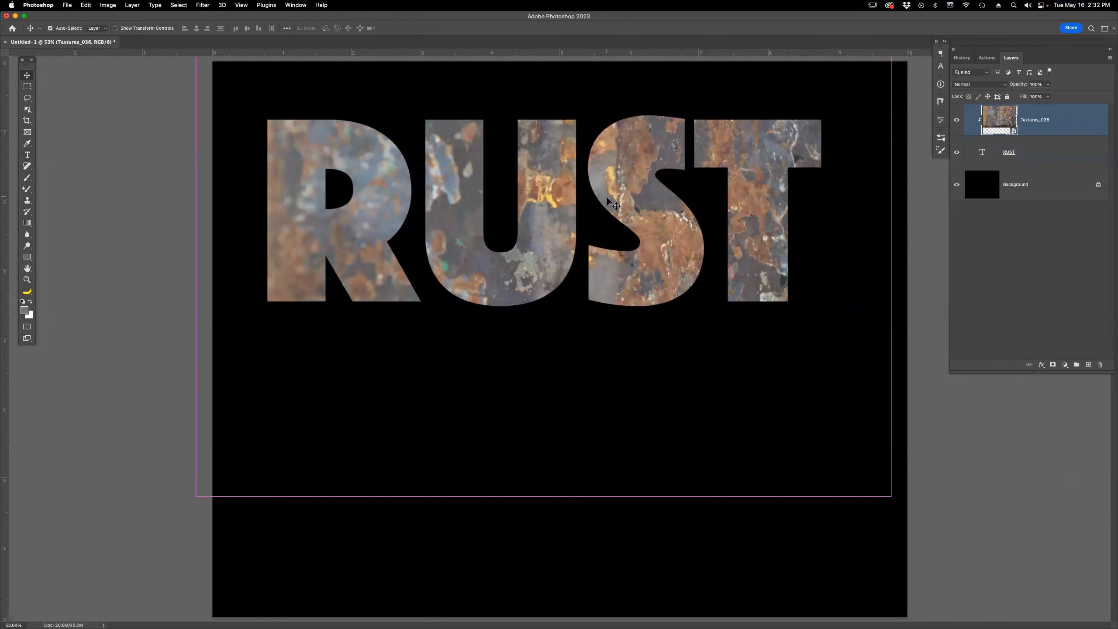
key(super+w)
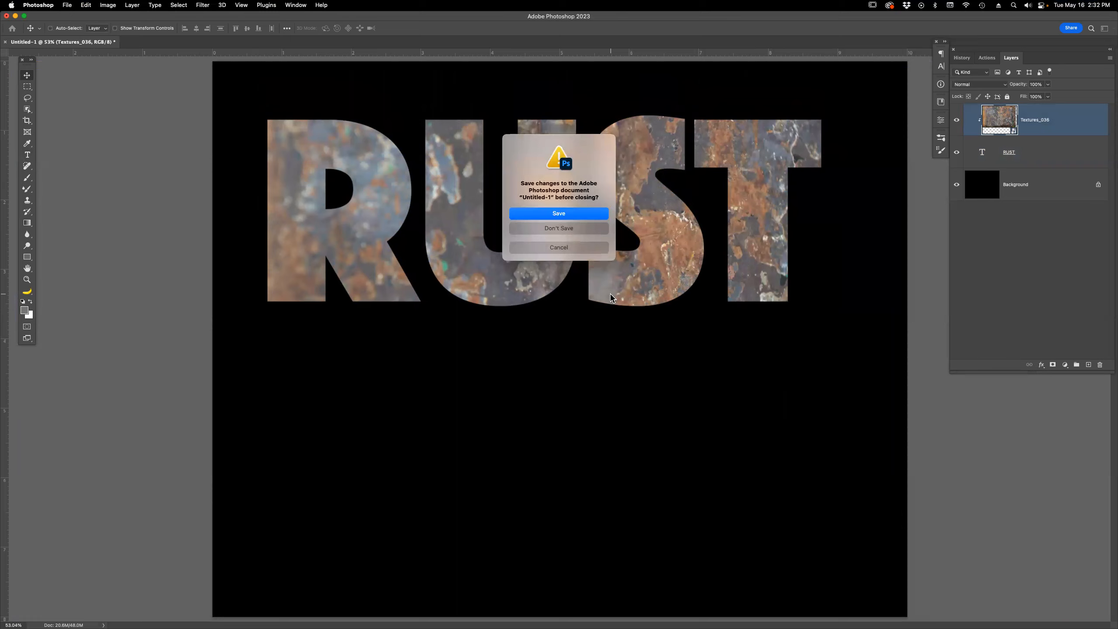
click(600, 232)
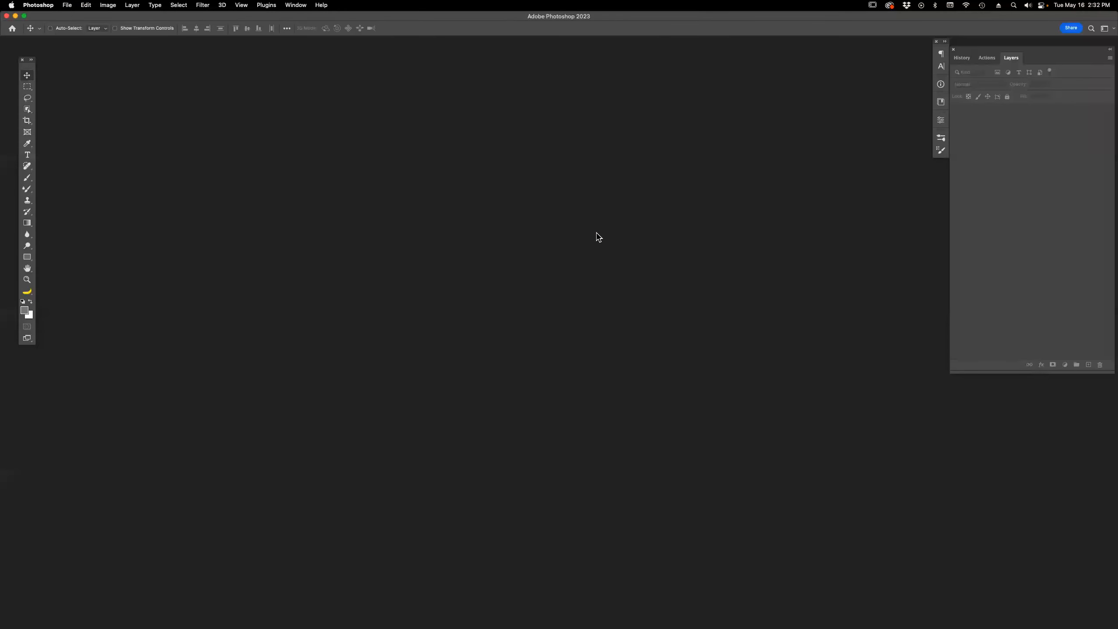
Switch to Bridge and open the lion photo Africa_2021_3256-2.psd from the May 2023 folder in Photoshop.
key(super+Tab)
key(super+Tab)
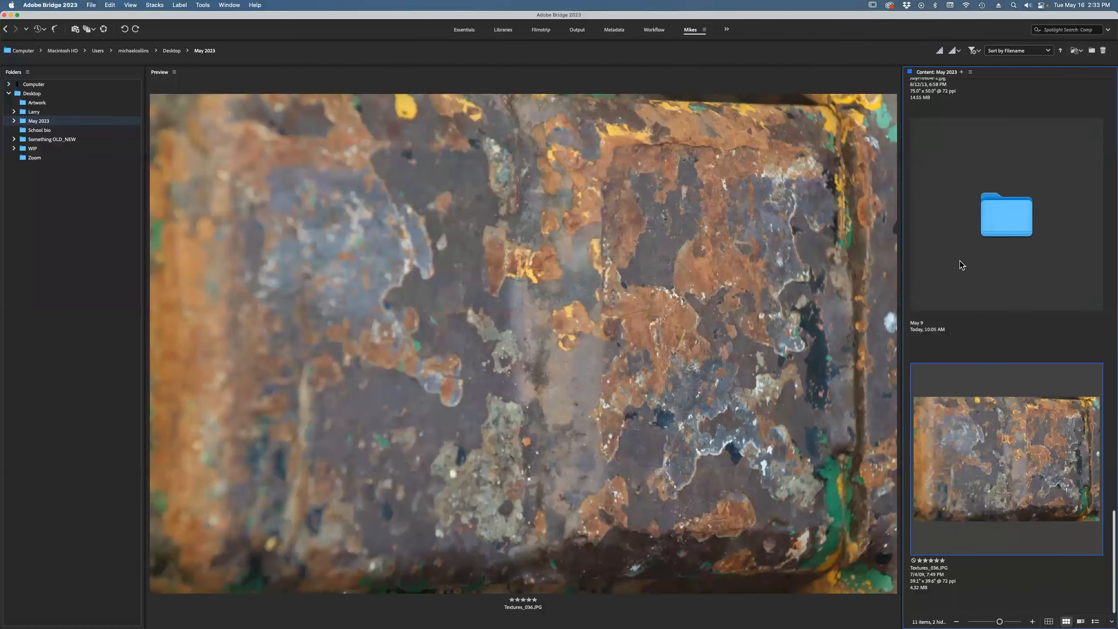
scroll(975, 259, up, 10)
scroll(972, 273, down, 3)
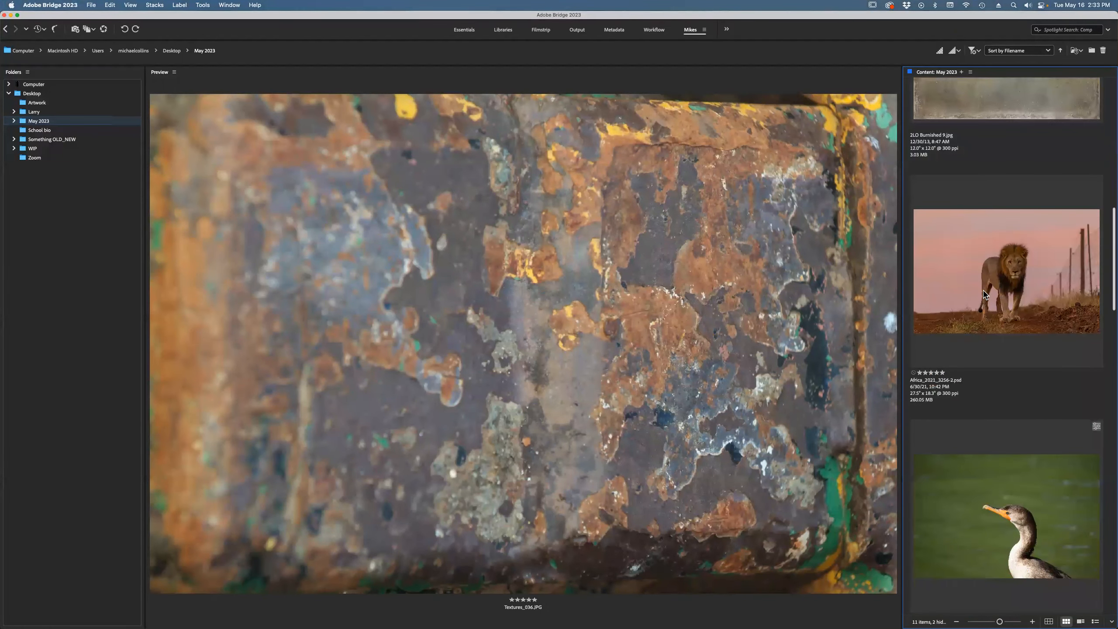
double_click(985, 294)
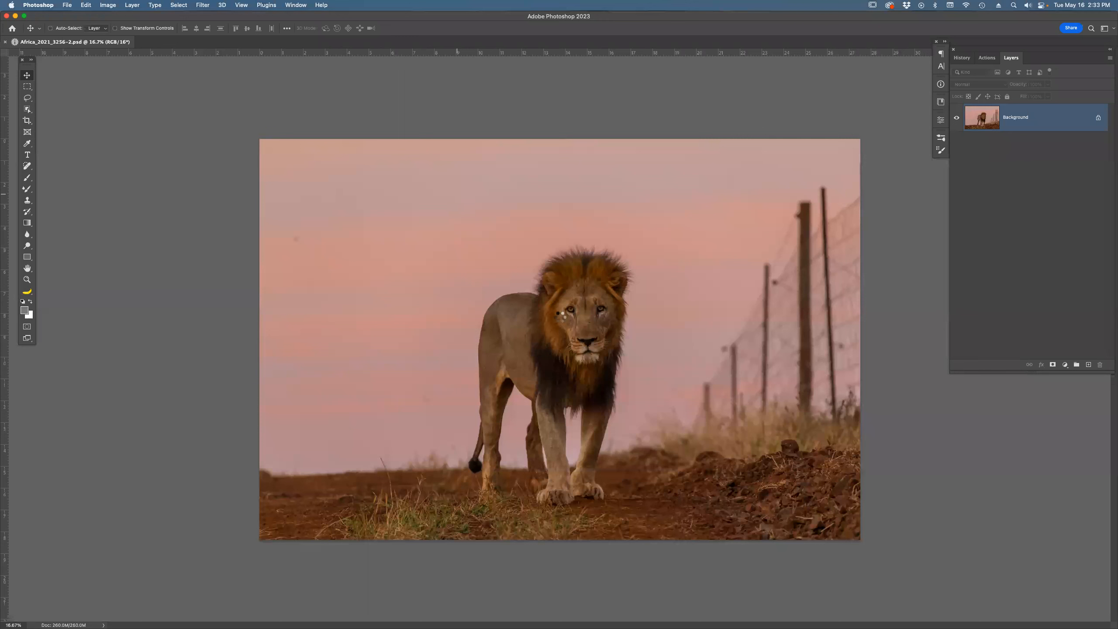
Select the lion with a loose Object Selection lasso and open the selection in Select and Mask.
key(w)
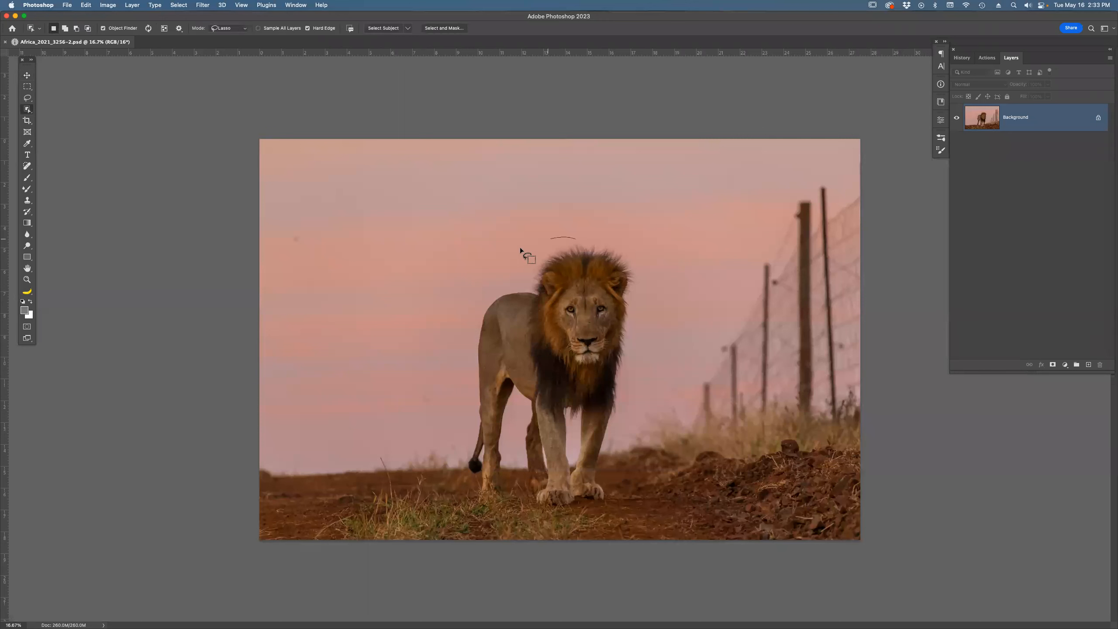
mouse_move(432, 401)
mouse_down()
mouse_move(464, 508)
mouse_move(533, 524)
mouse_move(600, 509)
mouse_move(635, 380)
mouse_up()
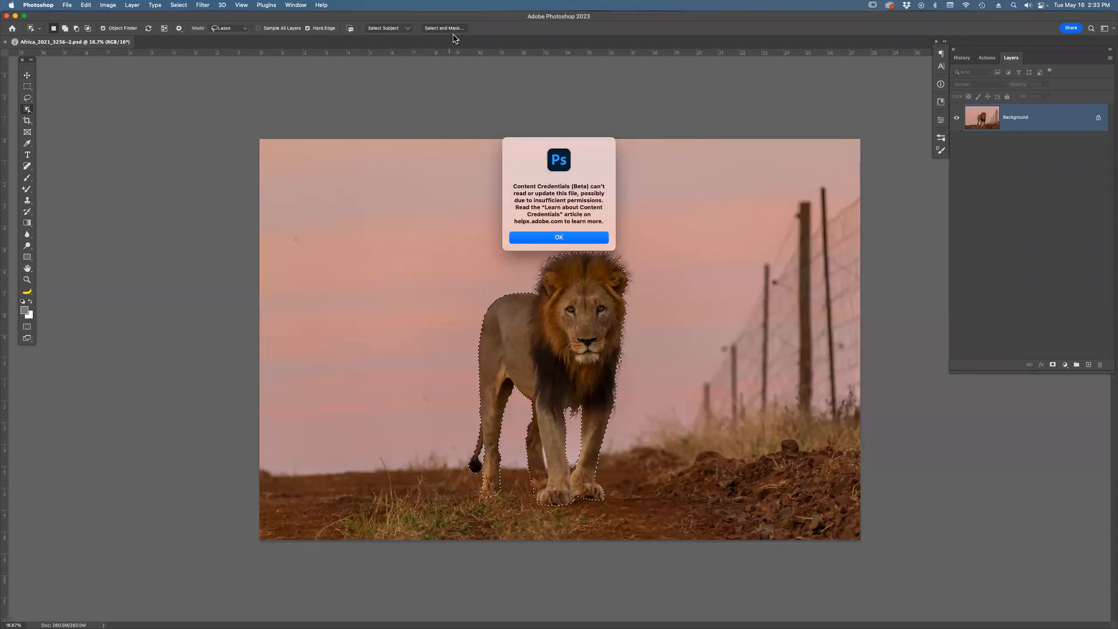
click(552, 238)
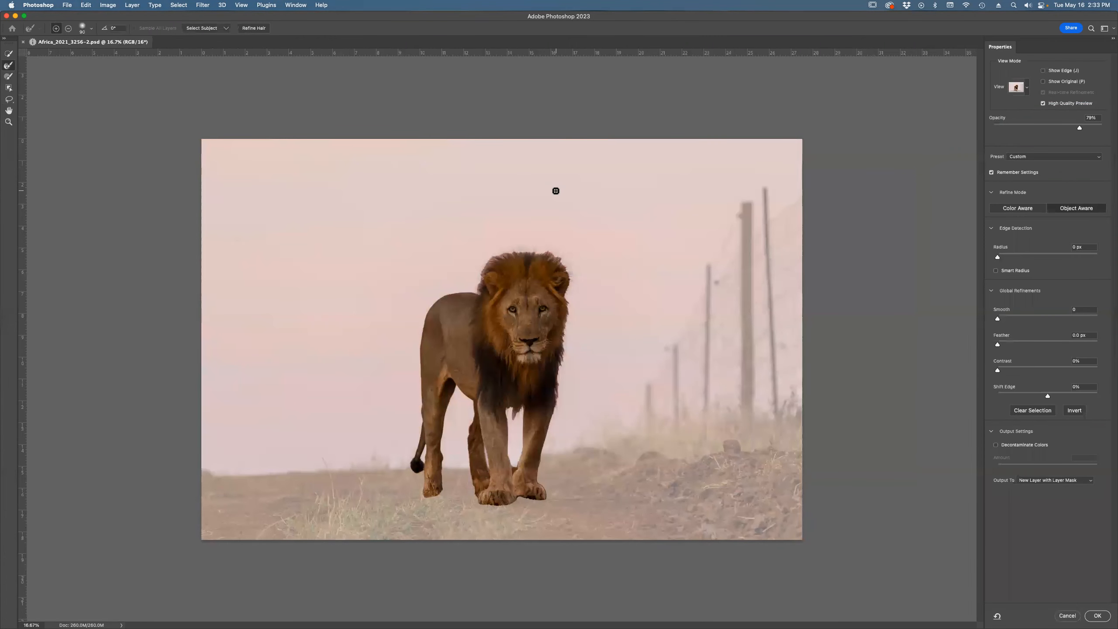
Apply Refine Hair to the lion selection, set the preview opacity to 100% and inspect the mane up close.
click(263, 28)
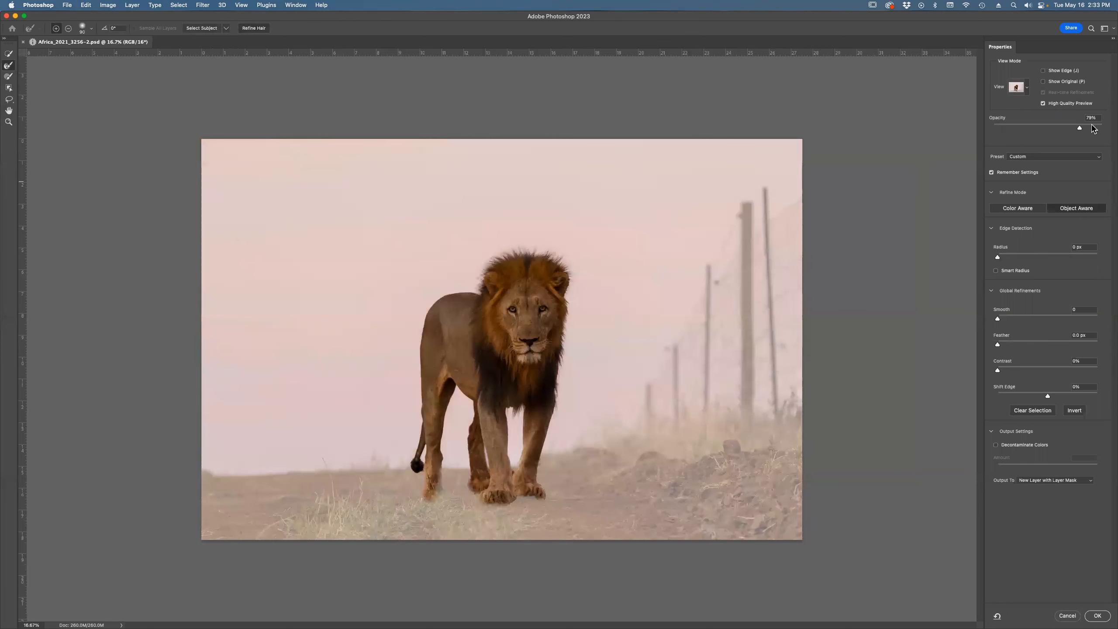
drag(1093, 129, 1104, 126)
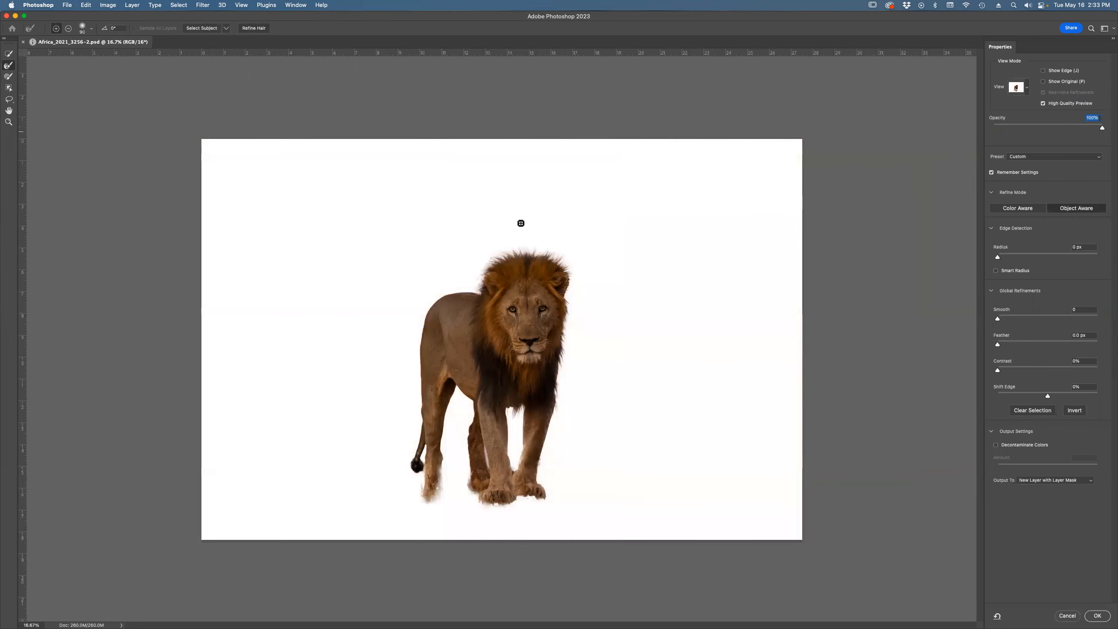
key(z)
drag(443, 219, 639, 374)
drag(542, 310, 541, 356)
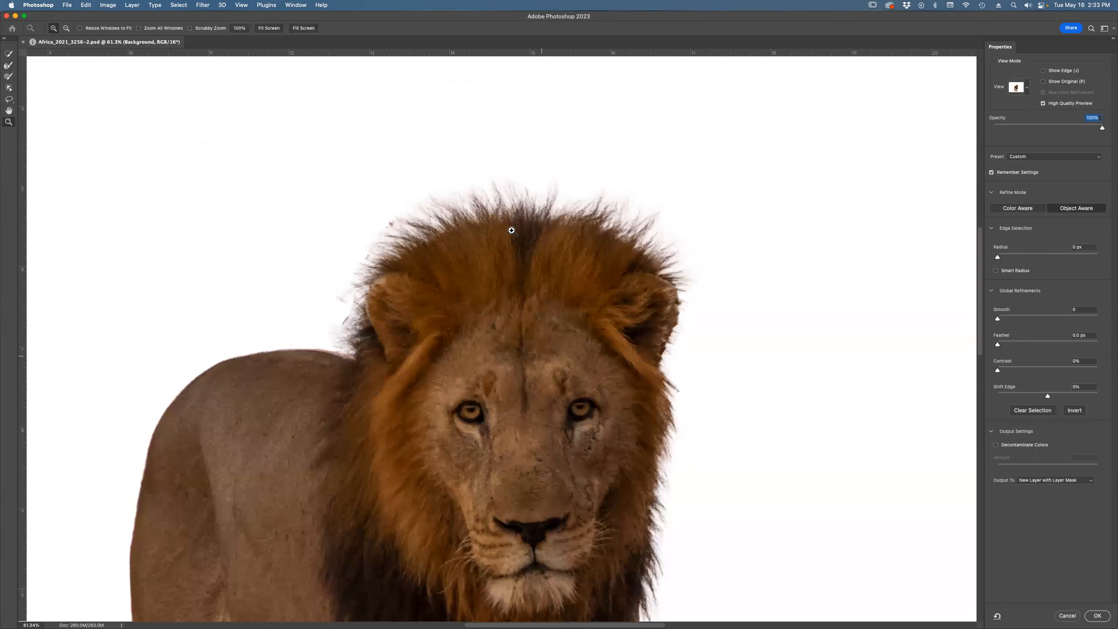
Undo the hair refinement to compare the mane's edge, and reapply Refine Hair using the Quick Selection tool's options.
key(super+z)
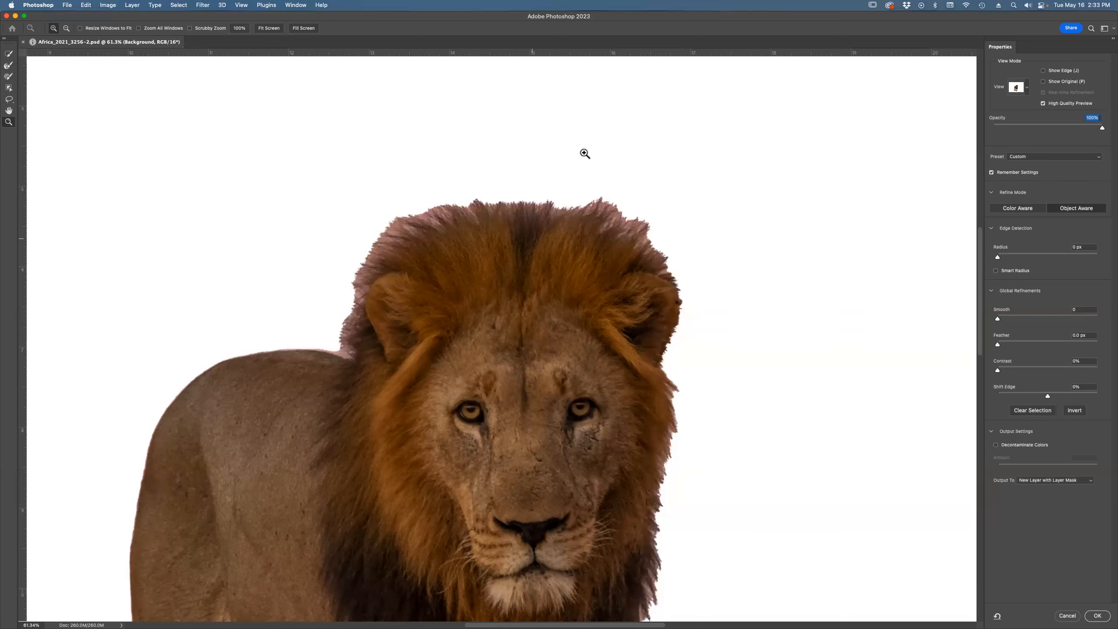
key(super+minus)
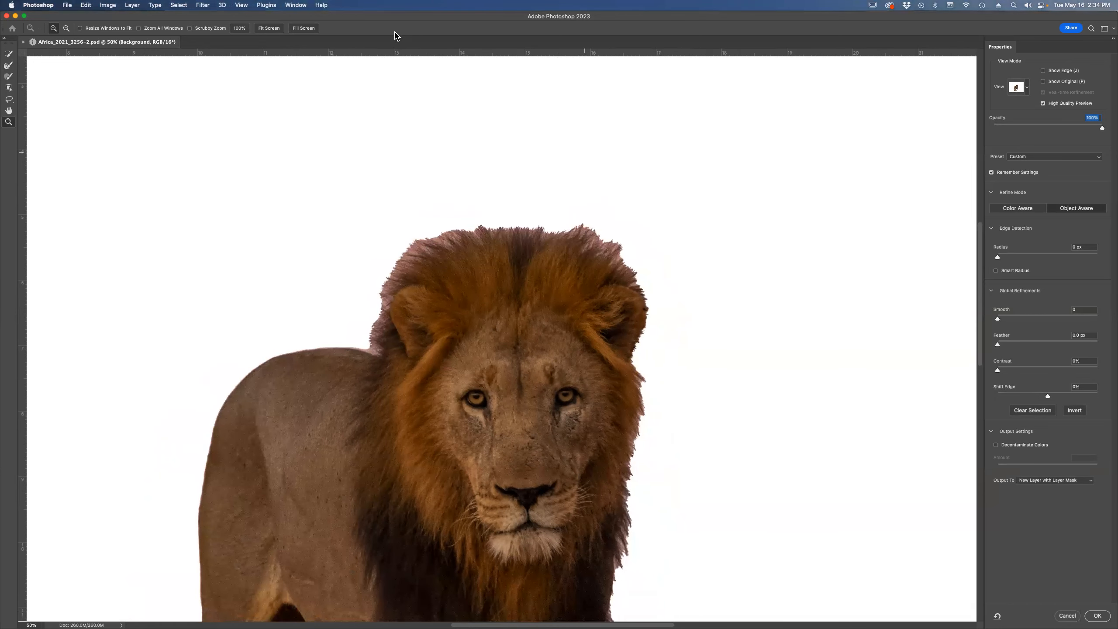
click(9, 54)
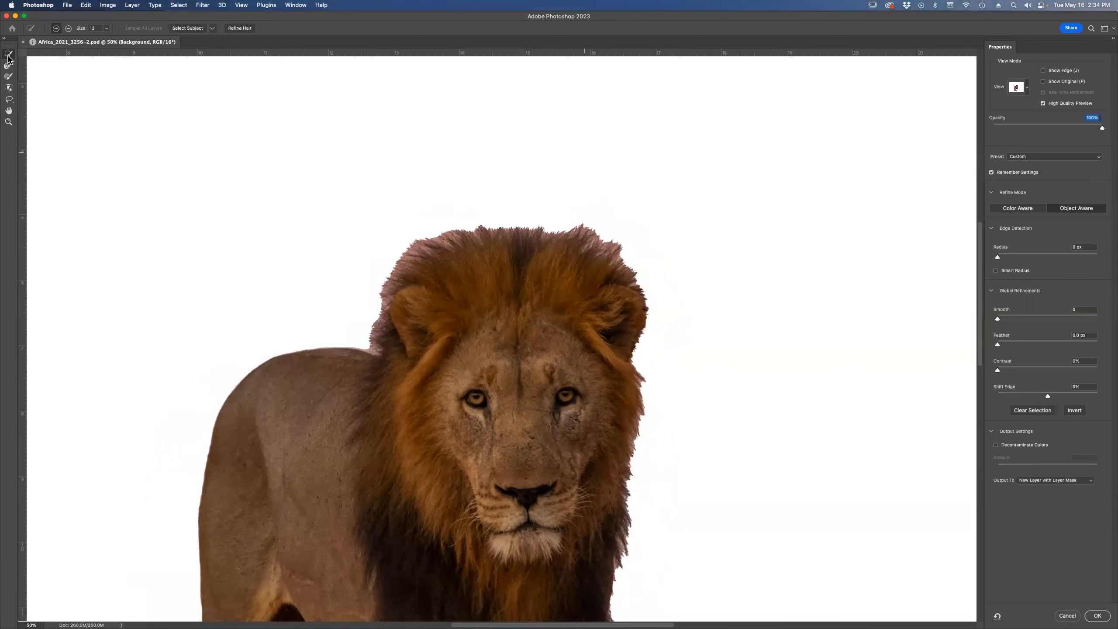
click(246, 29)
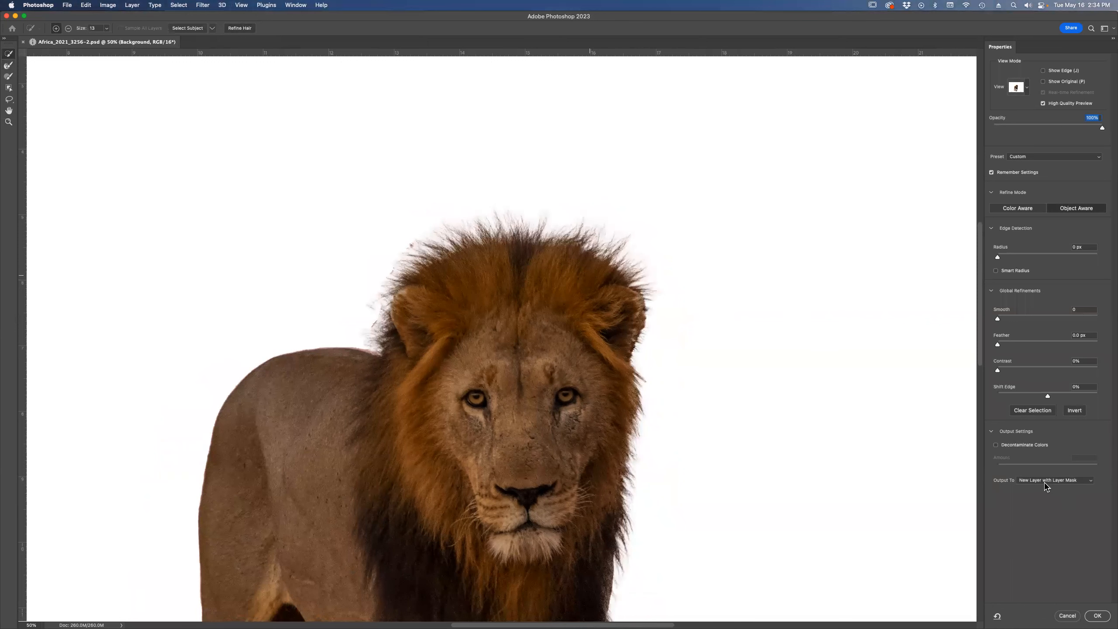
Output the lion selection to a new layer with a layer mask and select the original Background layer.
click(1098, 617)
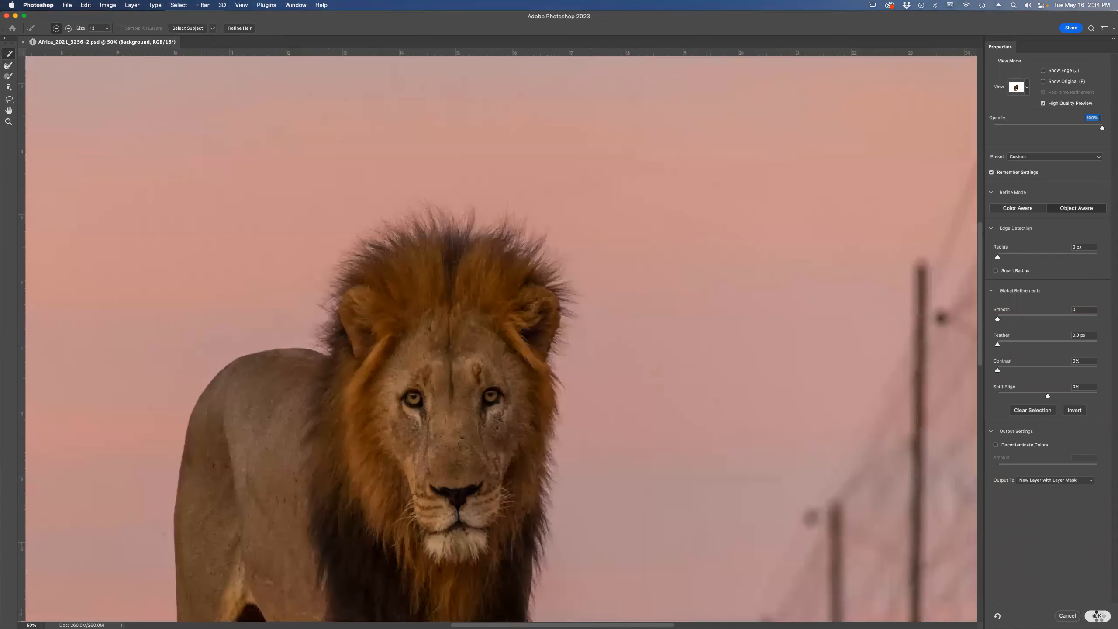
key(super+0)
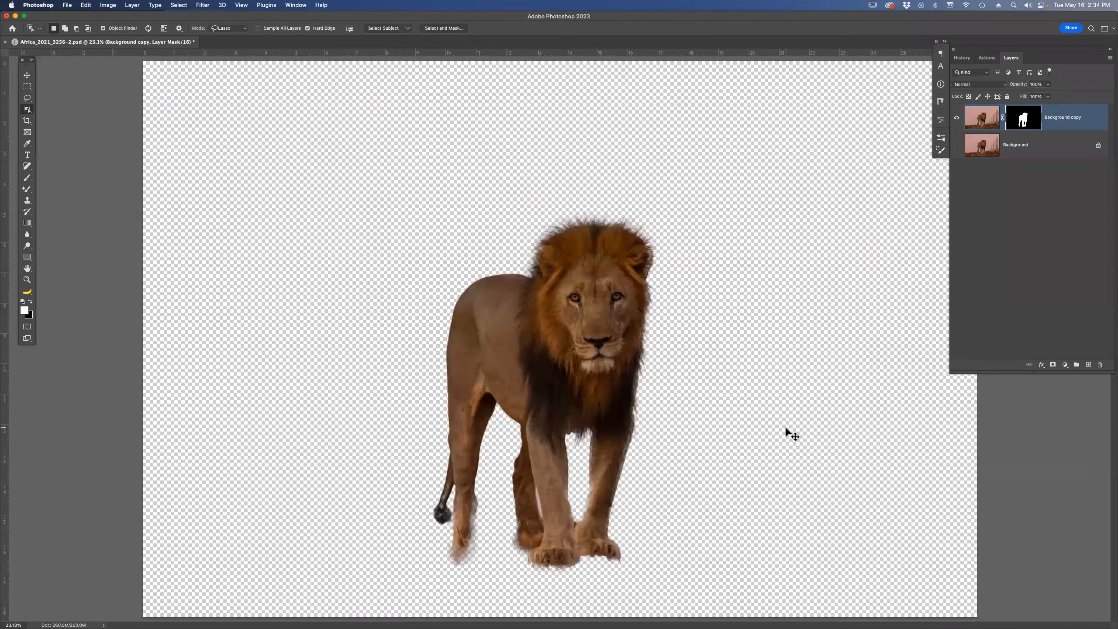
key(super+minus)
click(1068, 153)
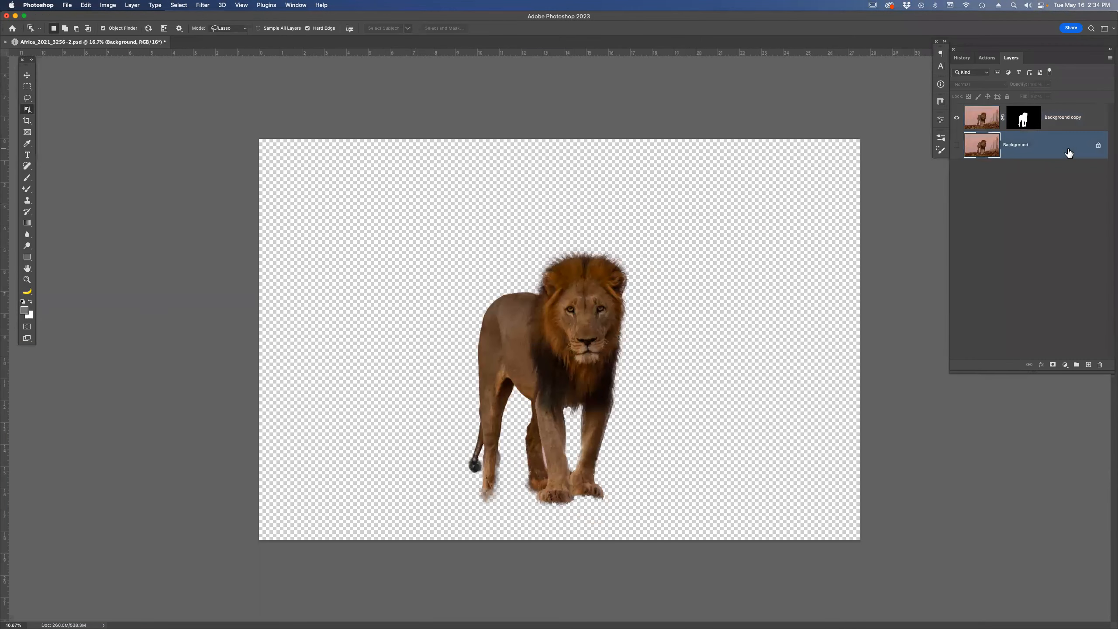
Switch to Bridge and look through the May 2023 folder for a background texture.
key(super+Tab)
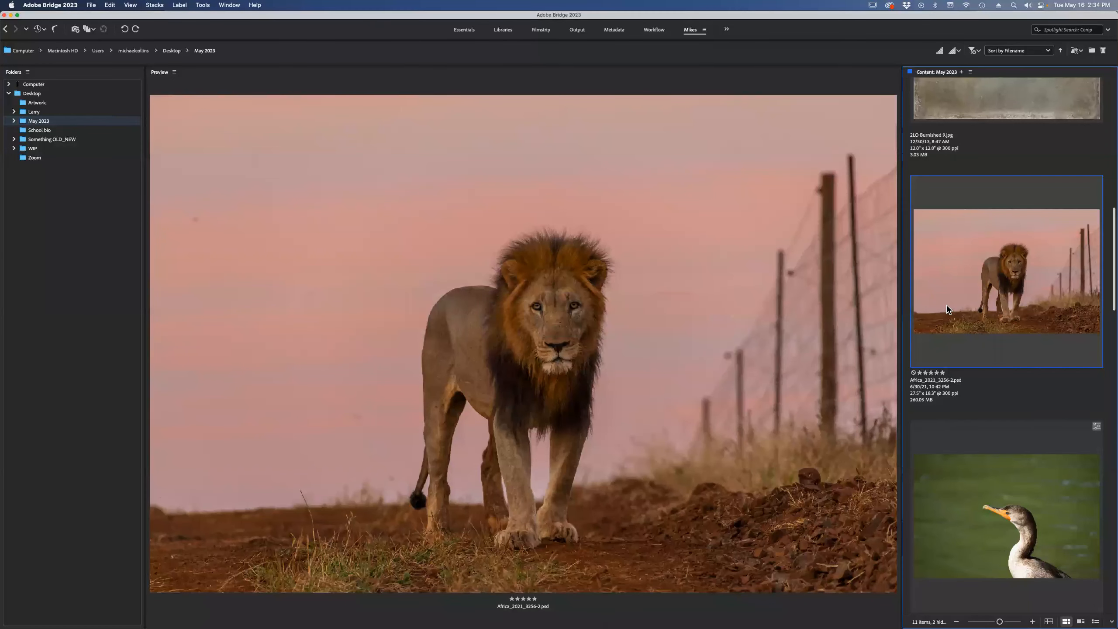
scroll(949, 310, up, 5)
scroll(950, 312, up, 2)
scroll(982, 374, up, 3)
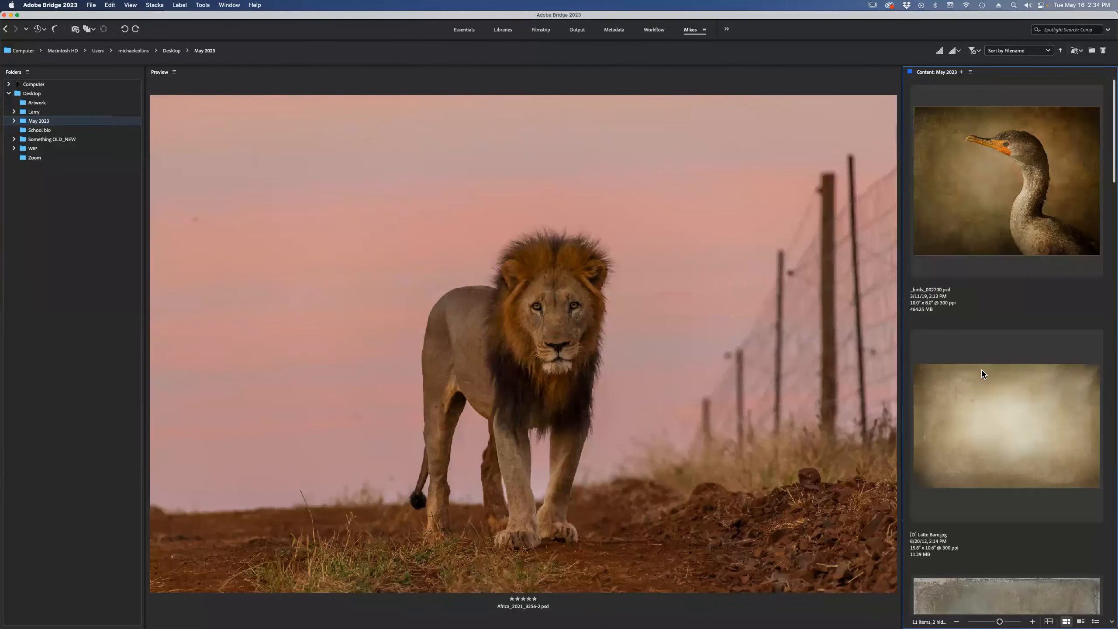
scroll(984, 373, down, 10)
scroll(984, 373, down, 5)
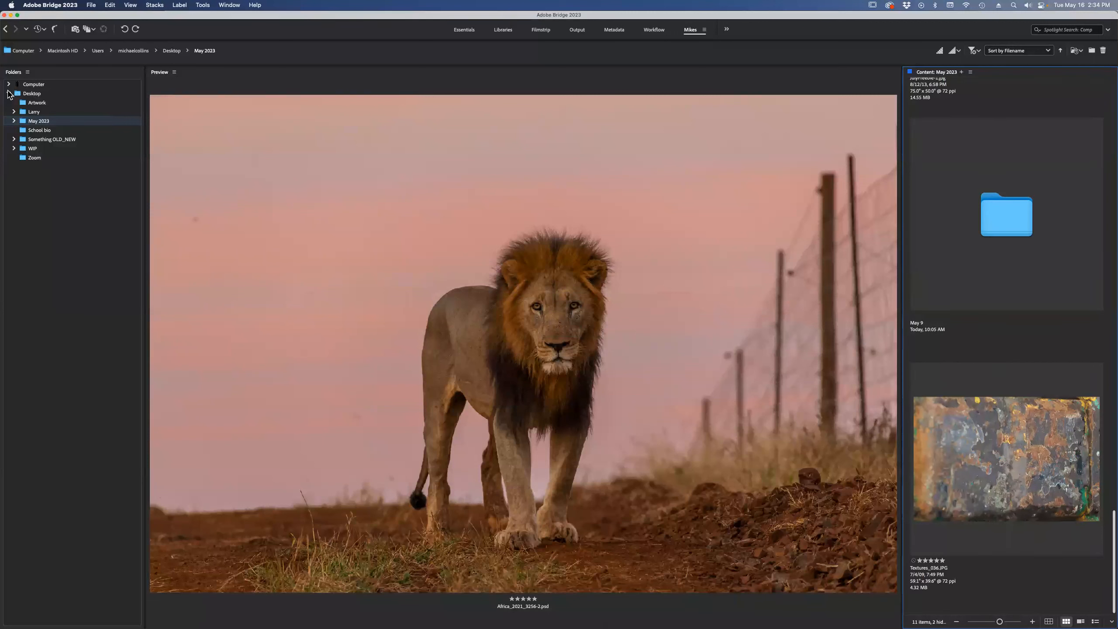
Open the Backgrounds folder inside Texture_Shots in the Stock_Photos collection on the LaCie 20 drive.
click(8, 84)
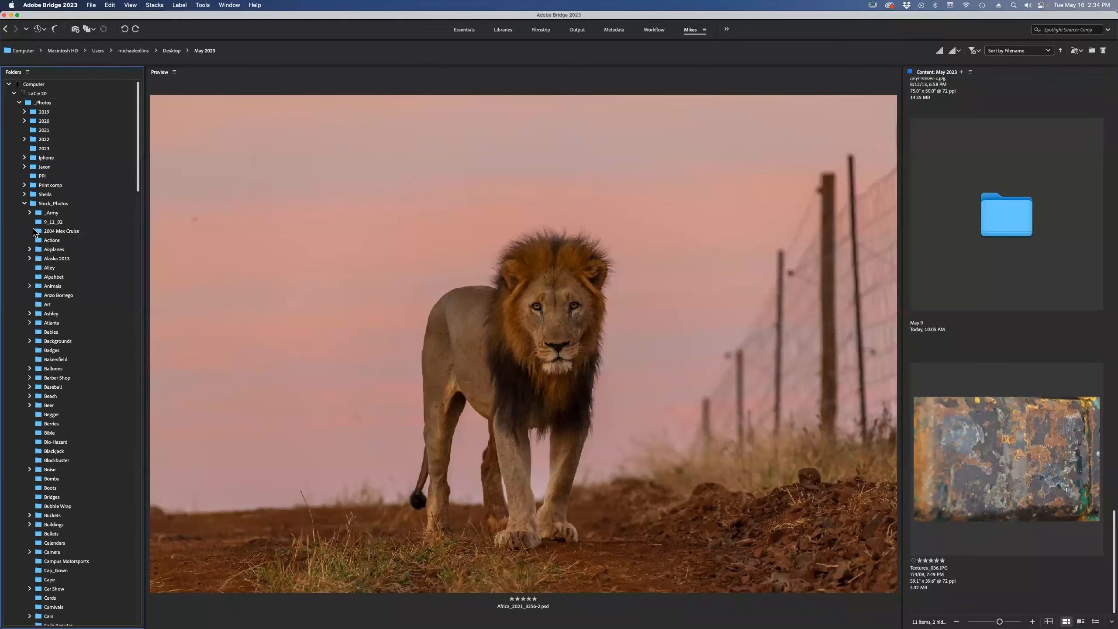
click(35, 206)
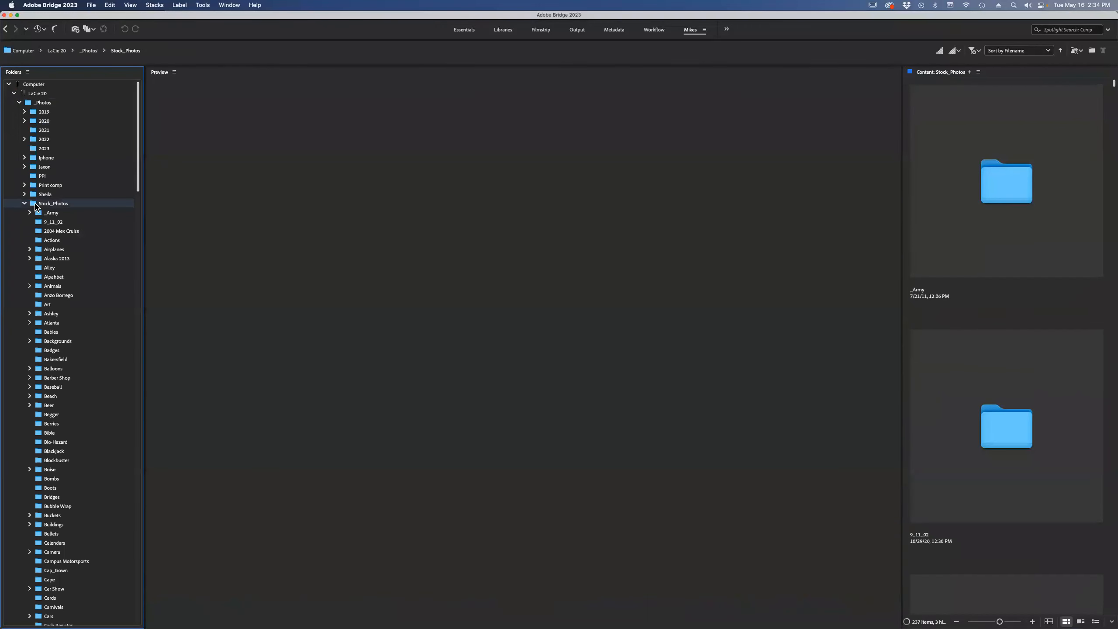
click(987, 180)
key(t)
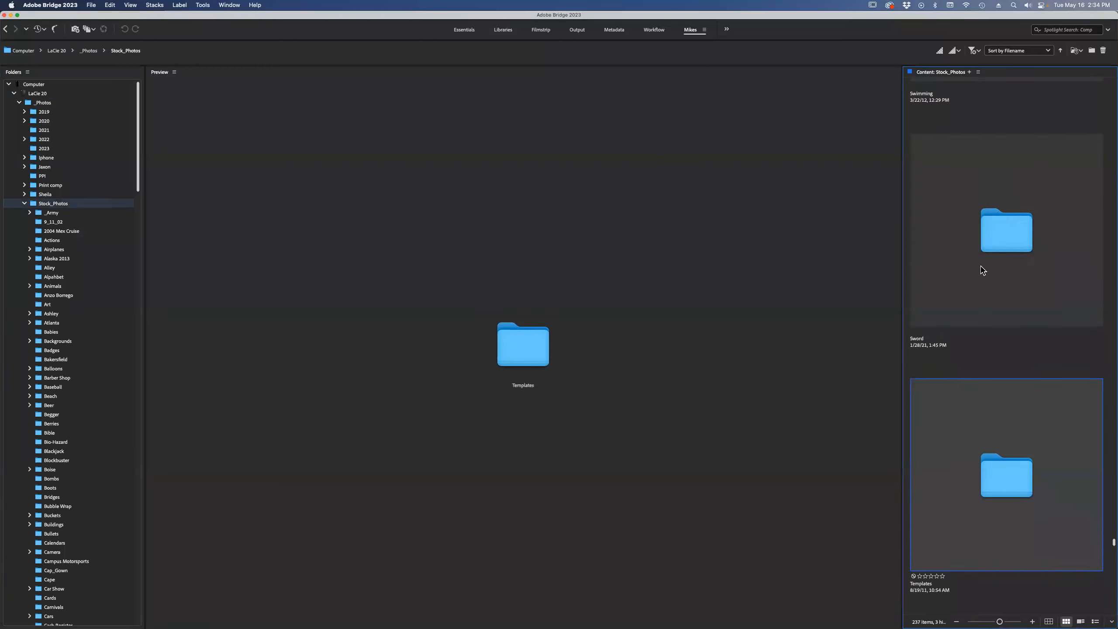
scroll(982, 275, down, 10)
double_click(996, 422)
scroll(986, 416, down, 10)
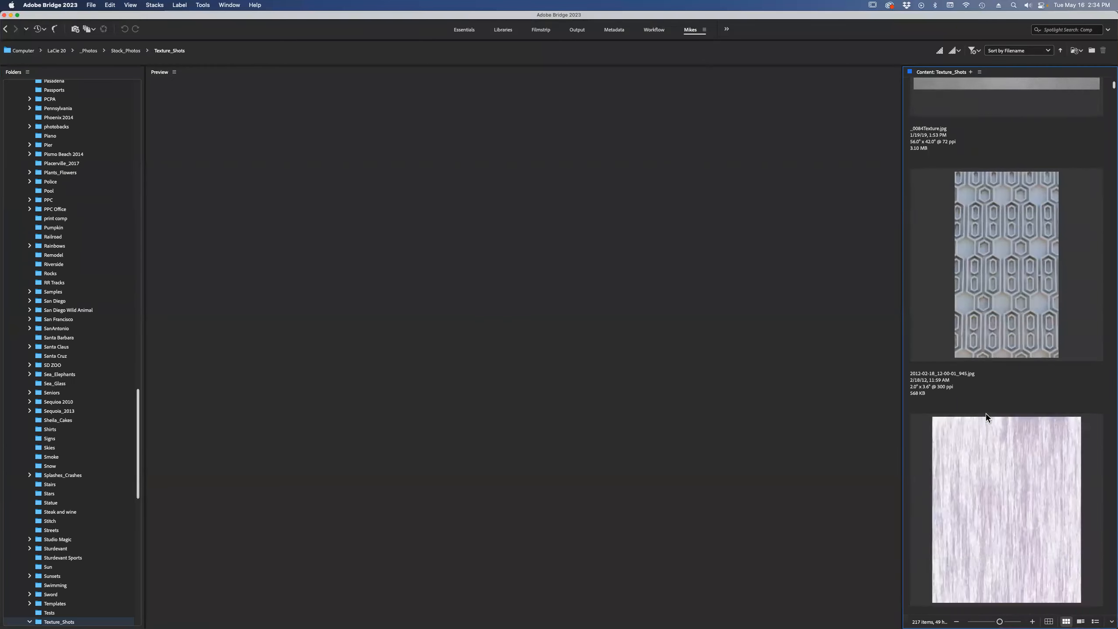
double_click(1000, 461)
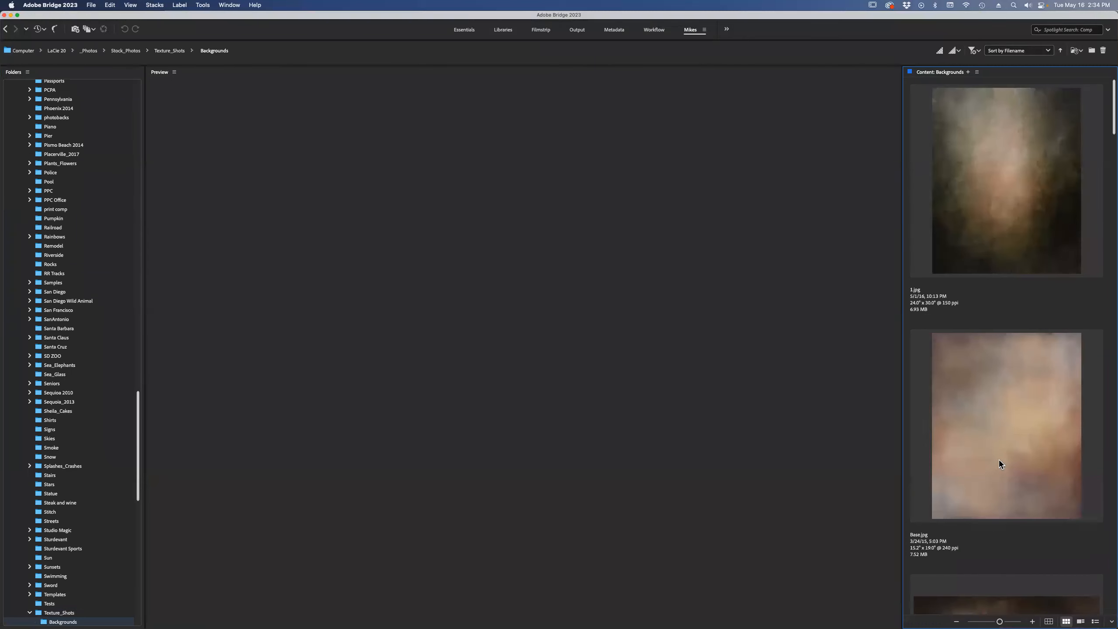
Preview the Clouds_0043.psd and Brown_Big.jpg backgrounds and browse further through the folder.
scroll(1000, 440, down, 4)
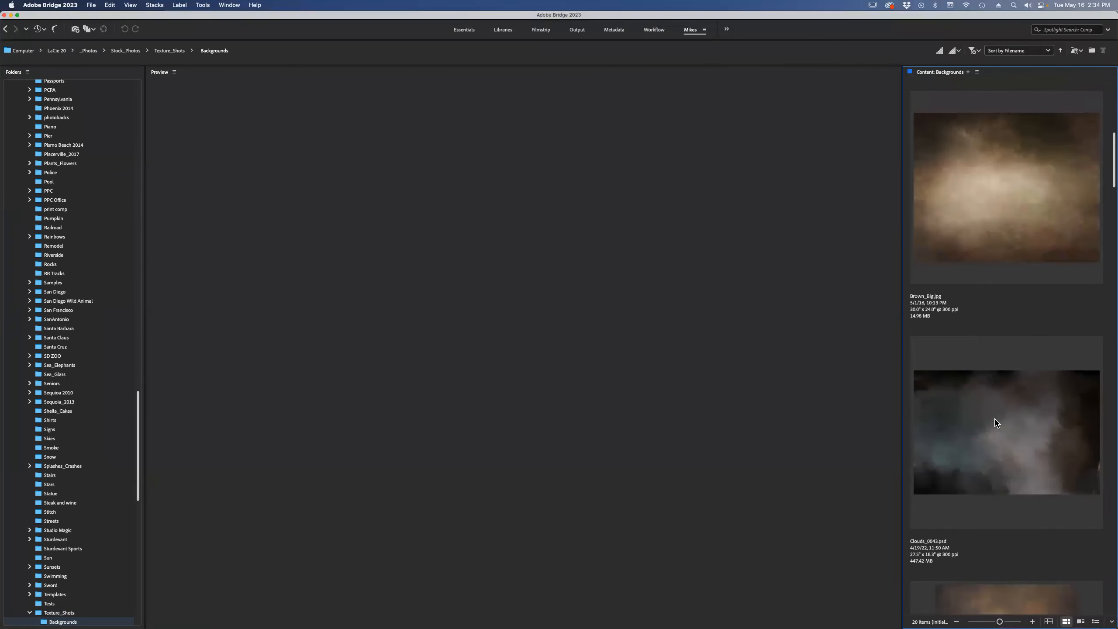
click(998, 228)
click(1001, 395)
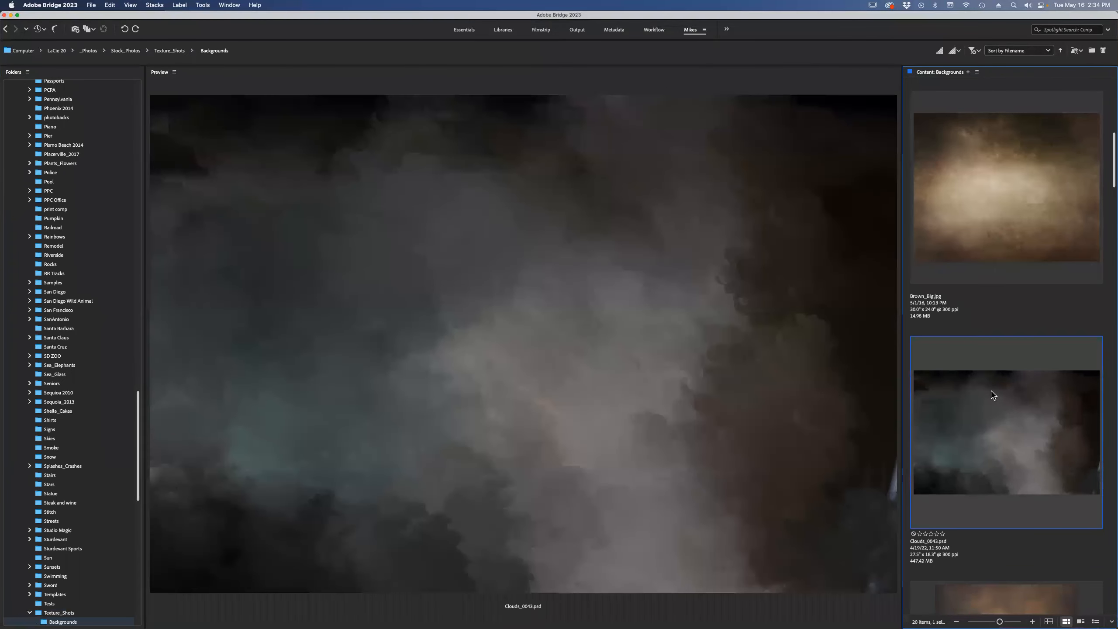
click(1010, 219)
scroll(986, 296, down, 10)
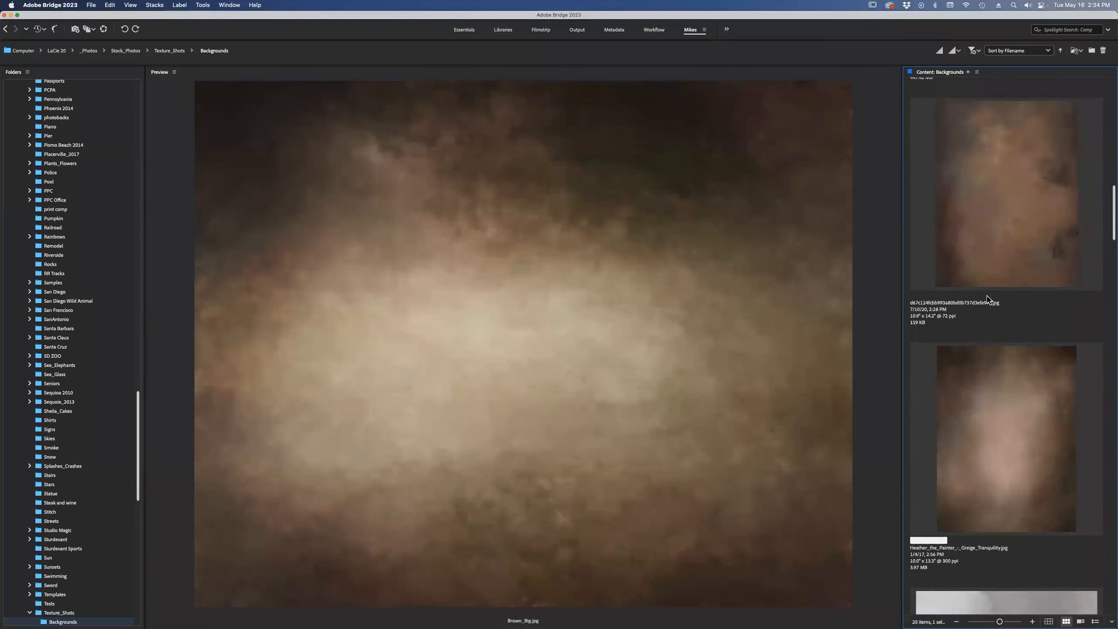
Place the Greige_Tranquility background image into the lion document in Photoshop, below the cut-out lion, and dismiss the Content Credentials message.
click(1010, 427)
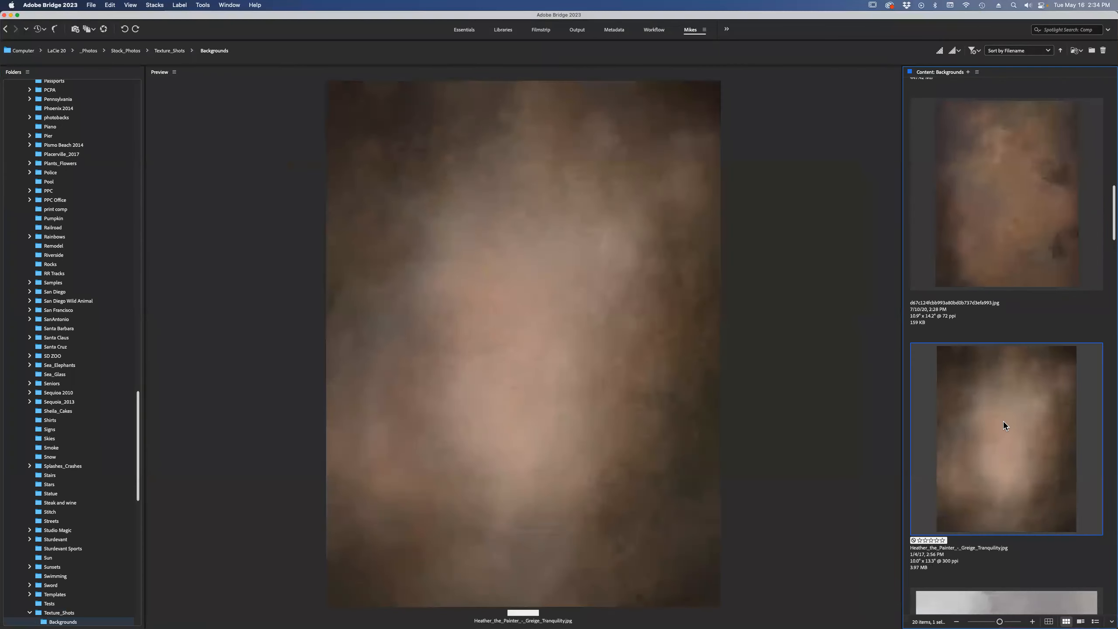
right_click(987, 407)
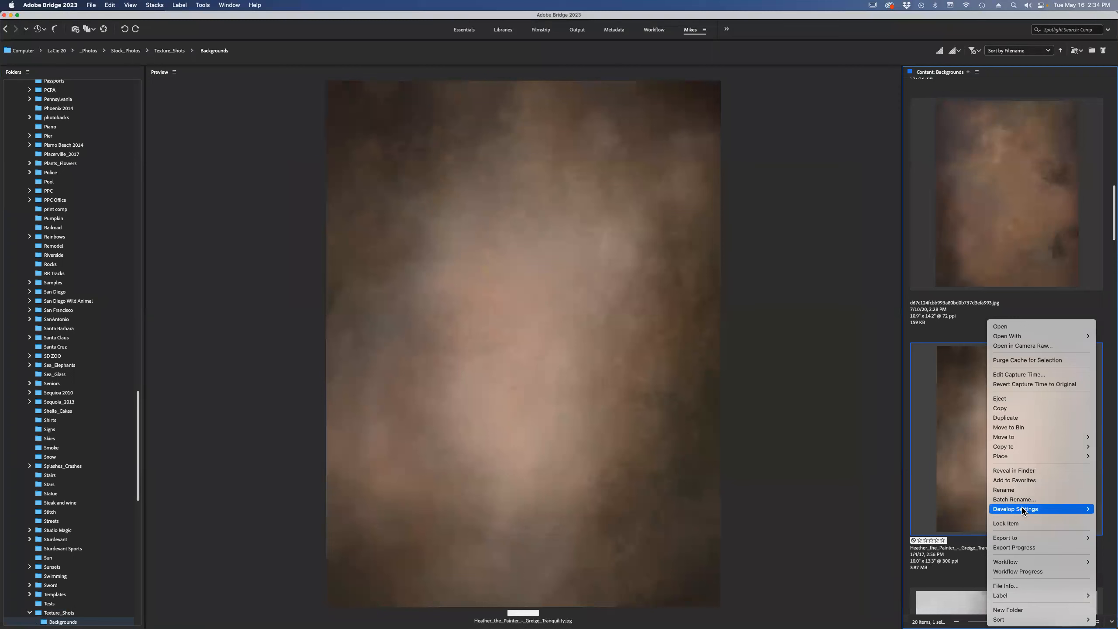
mouse_move(1012, 448)
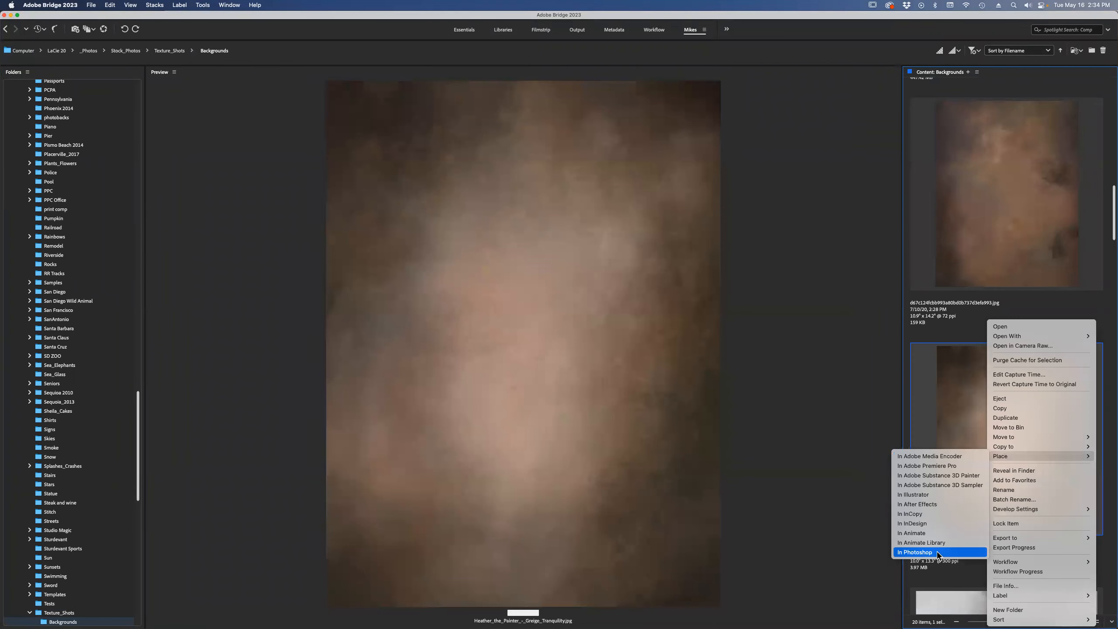
click(937, 555)
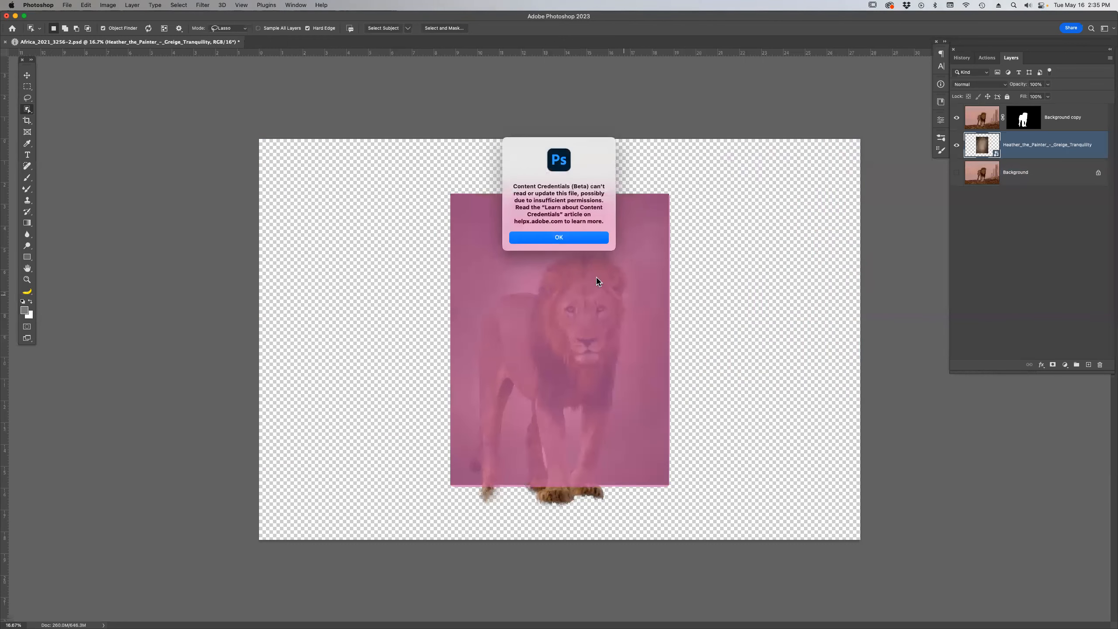
click(575, 239)
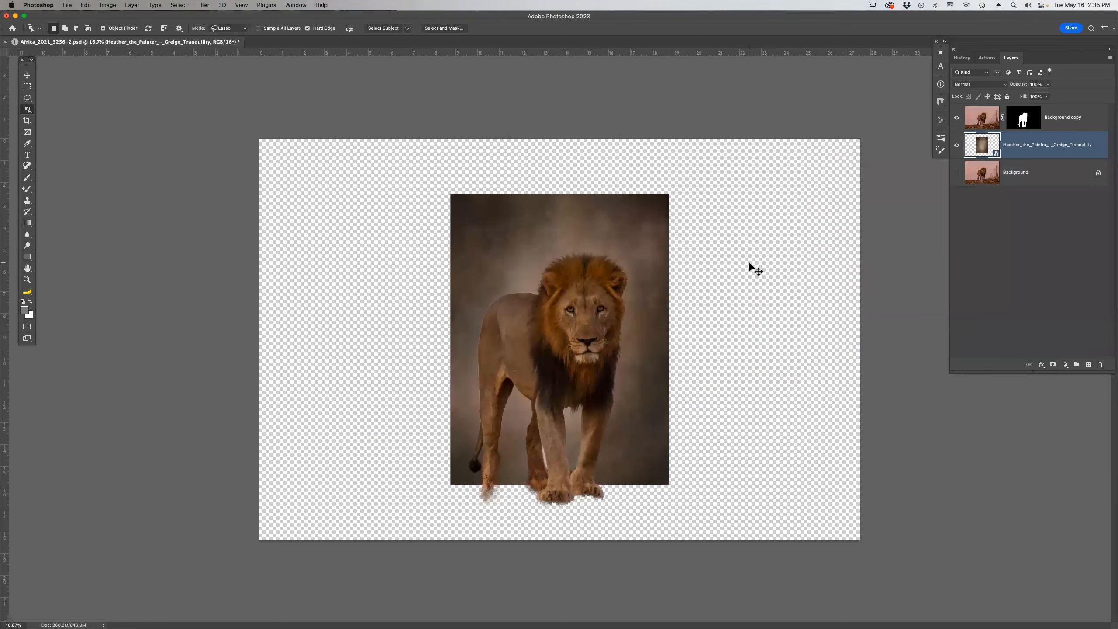
Rotate and enlarge the Greige_Tranquility texture layer until it fills the entire canvas behind the lion.
key(z)
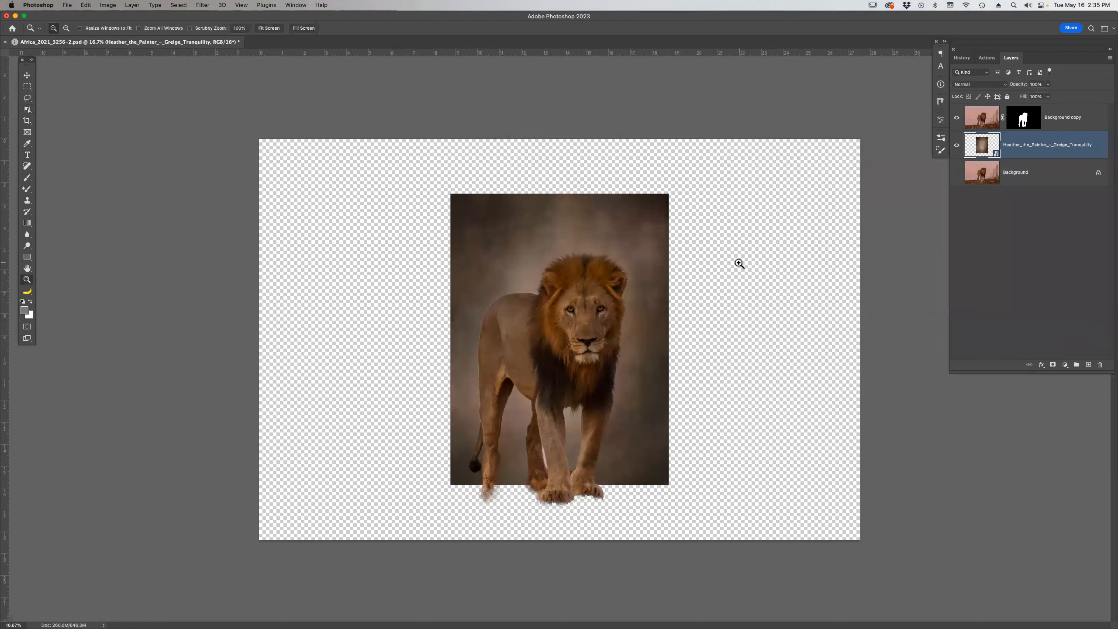
key(super+t)
drag(699, 490, 779, 171)
drag(707, 226, 925, 173)
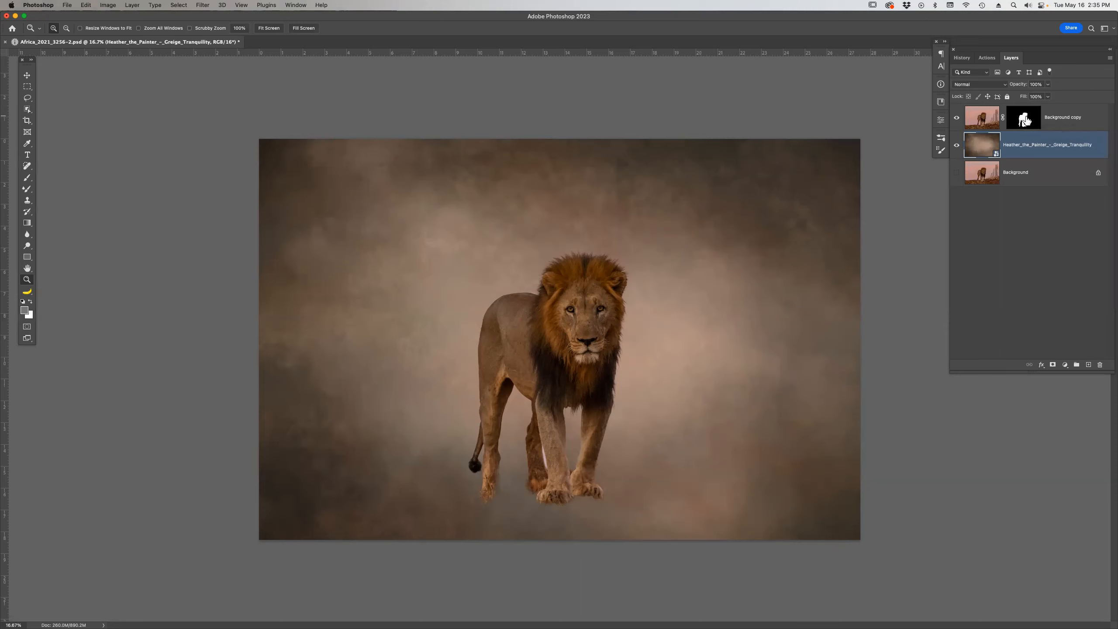
Copy the lion's layer mask onto the Greige_Tranquility texture layer and invert the copied mask.
drag(1024, 120, 1025, 147)
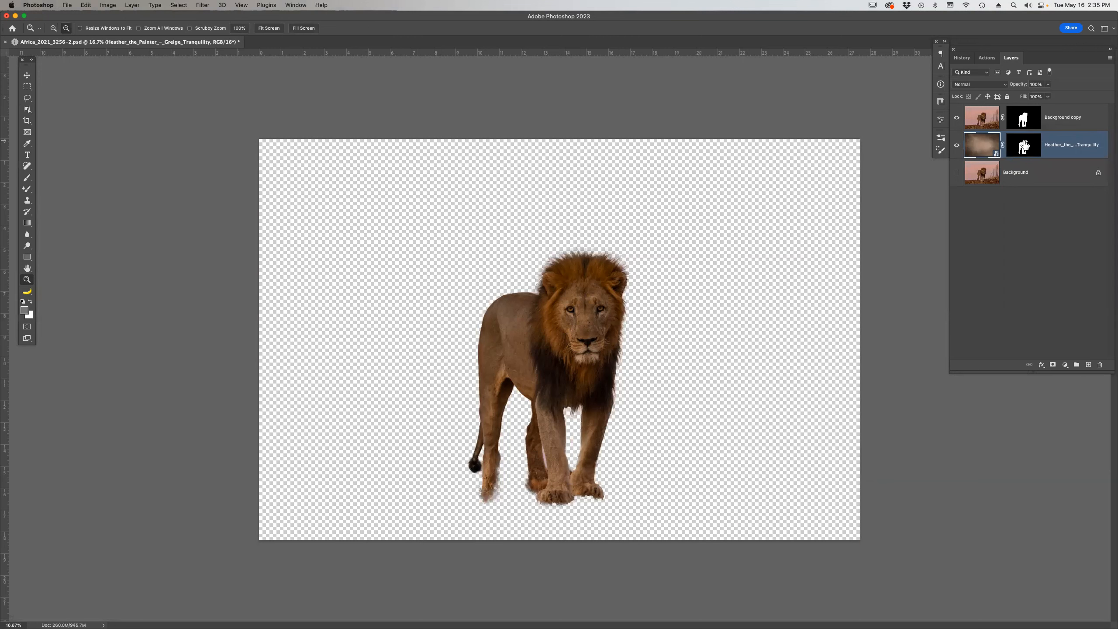
click(1026, 147)
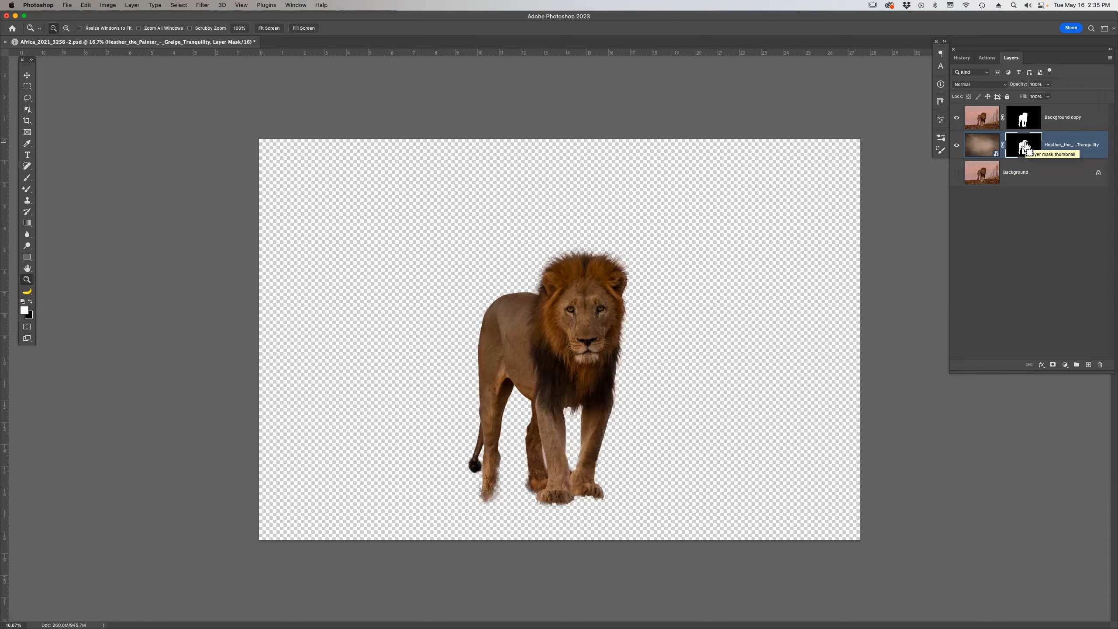
key(super+i)
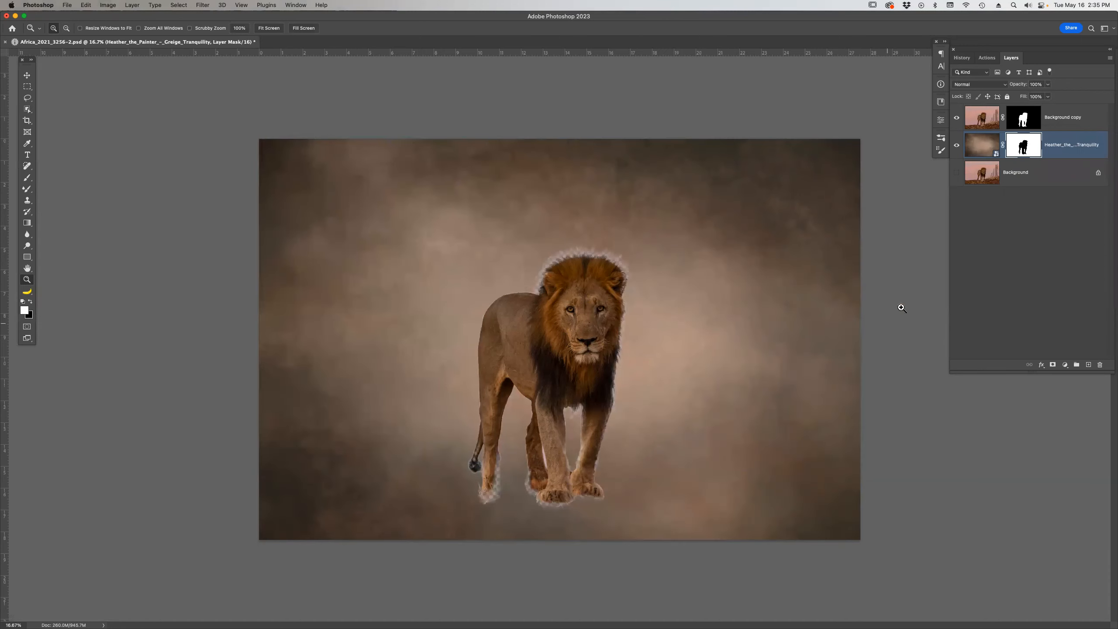
Try painting black at 50% opacity on the texture layer's mask beneath the lion's paws, and undo the painting.
key(b)
key(bracketright)
key(bracketright)
key(bracketright)
key(bracketright)
key(bracketright)
key(bracketright)
key(bracketright)
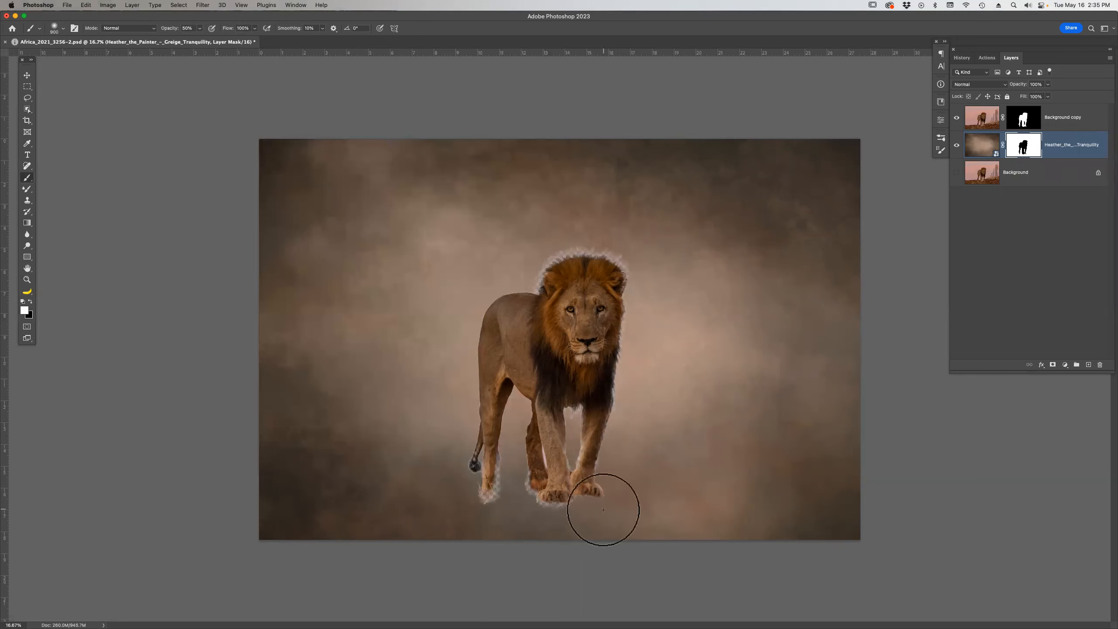
mouse_move(605, 513)
mouse_down()
mouse_move(484, 518)
mouse_move(662, 521)
mouse_up()
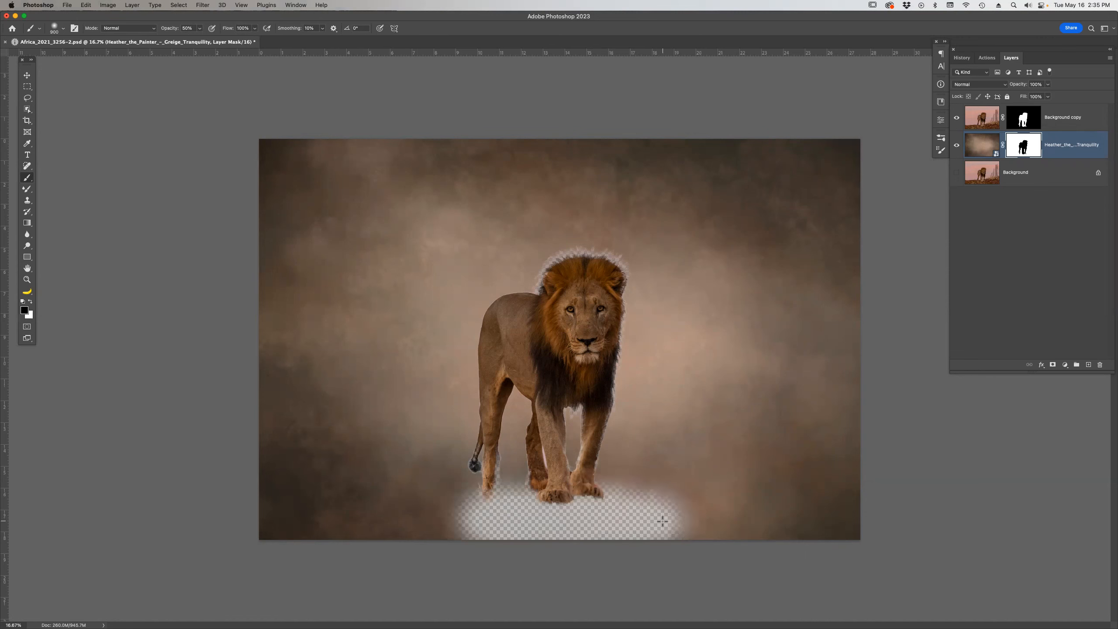
key(super+z)
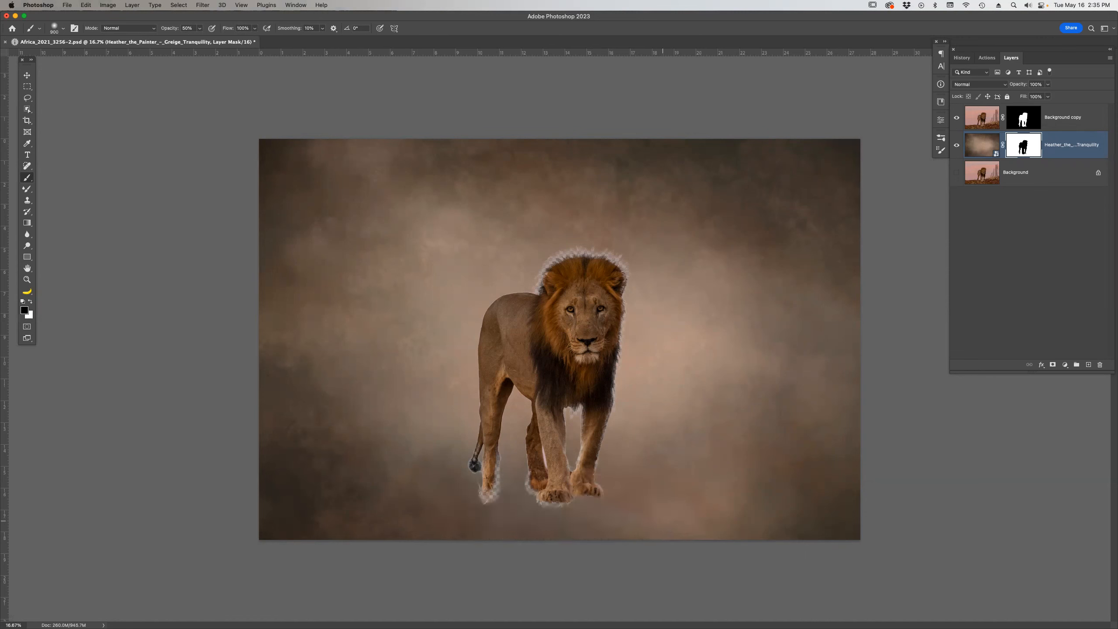
Show the original Background layer and paint black at 25% opacity on the texture mask to reveal the ground around the lion's feet.
key(x)
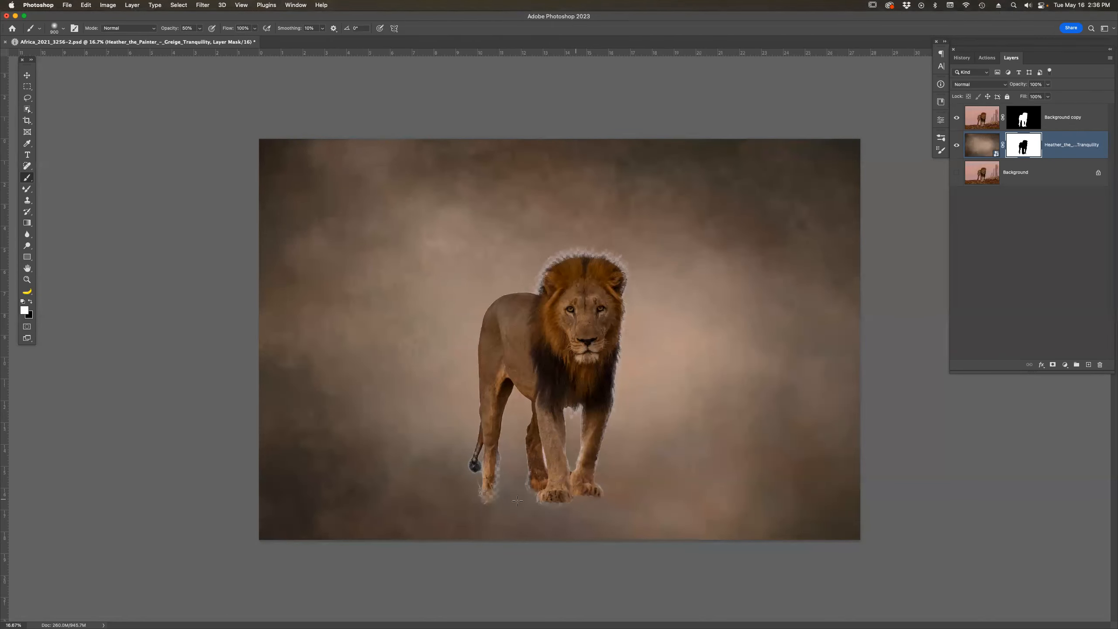
click(958, 171)
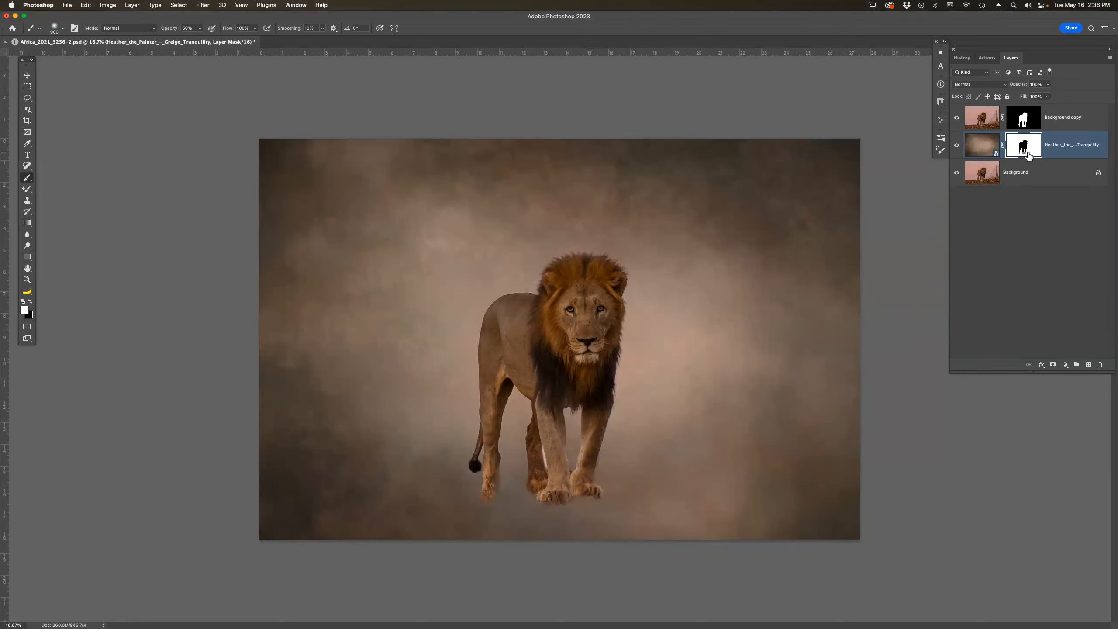
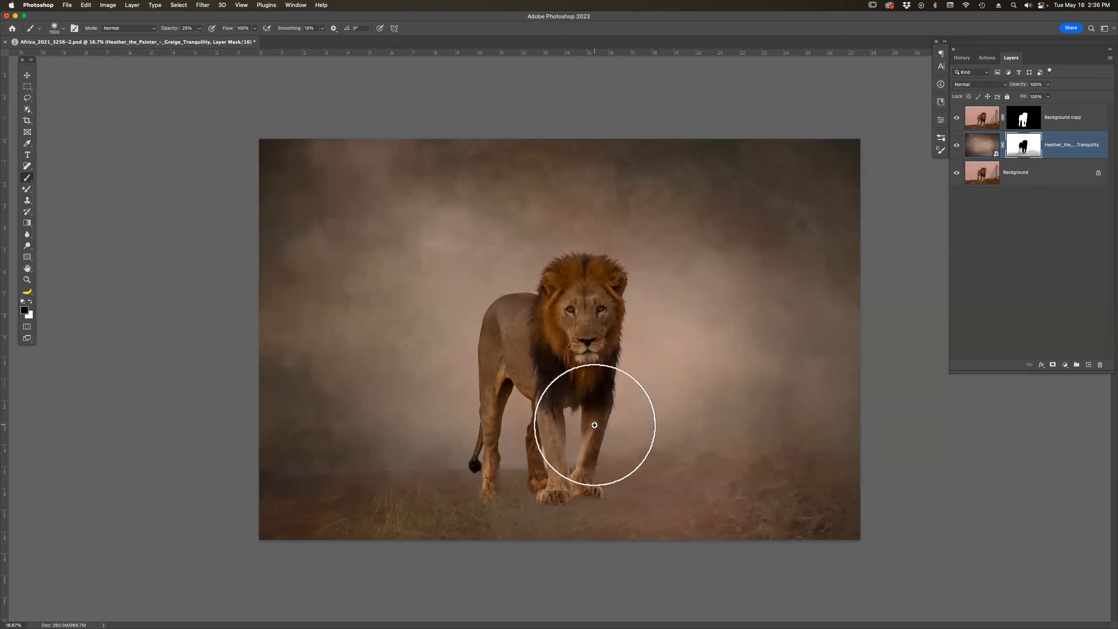
drag(514, 409, 604, 523)
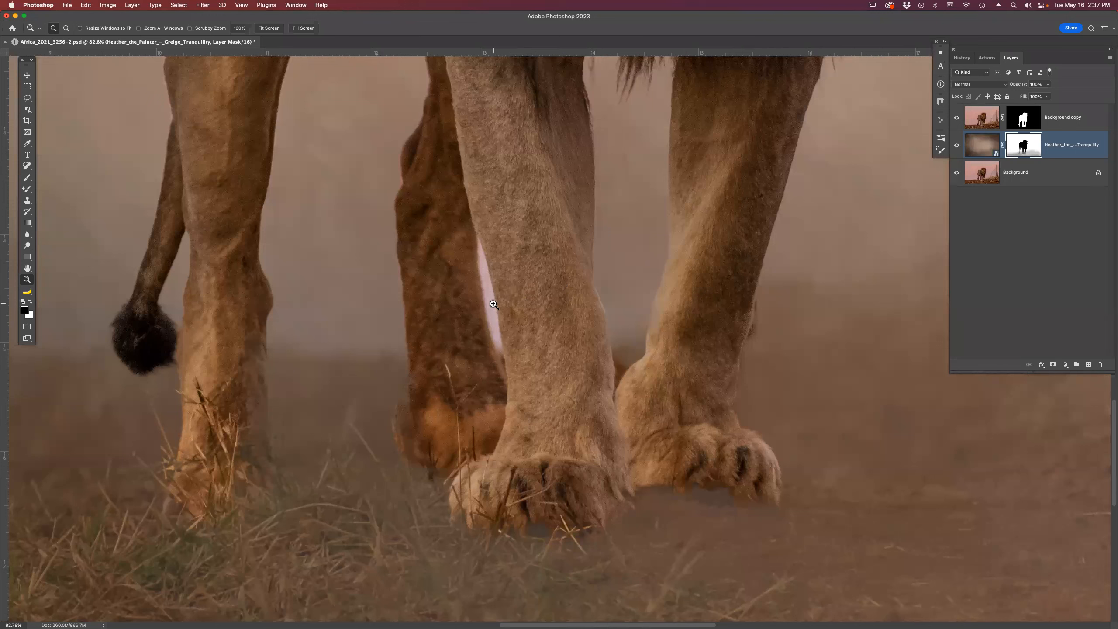
Hide the bright sliver between the lion's legs by painting the Background copy mask with a small black brush at 100% opacity.
key(b)
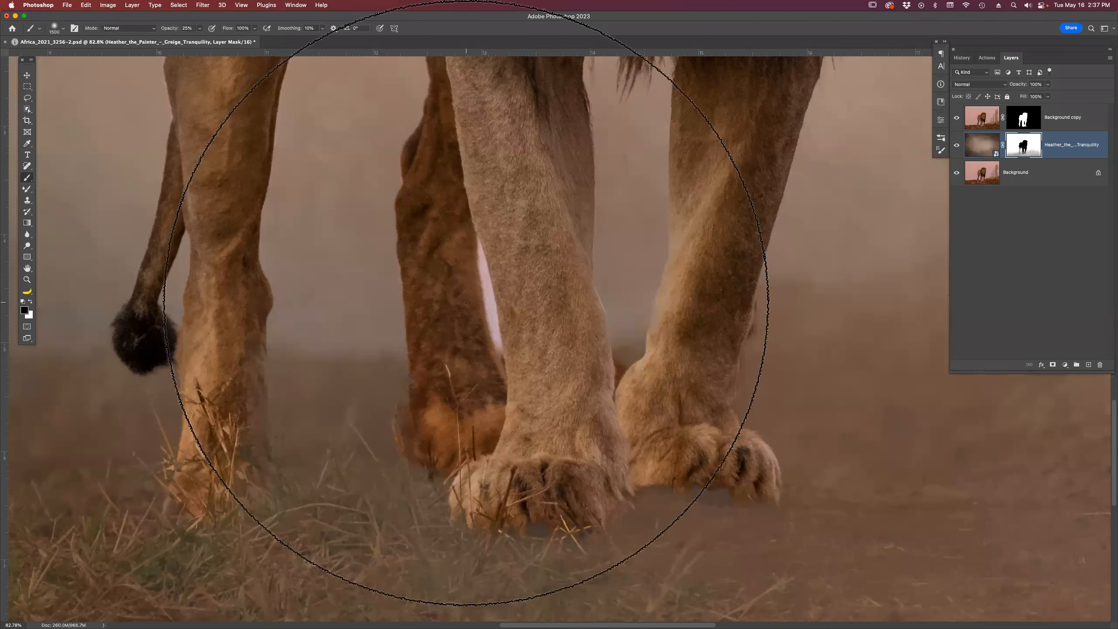
key(bracketleft)
key(bracketleft)
key(bracketleft)
key(bracketleft)
key(bracketleft)
key(bracketleft)
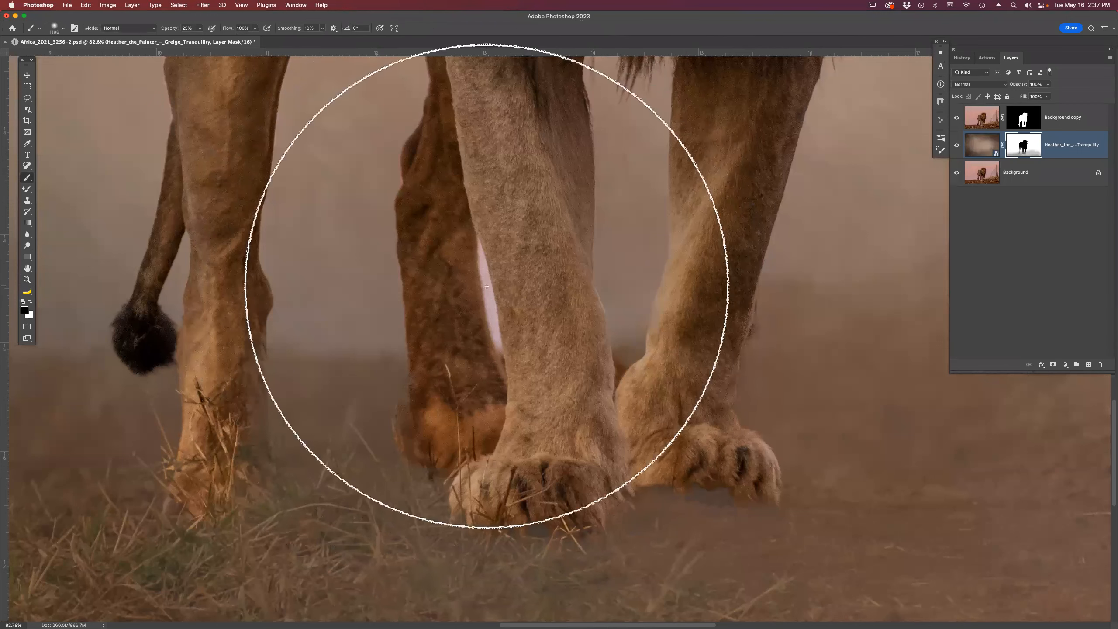
key(bracketleft)
key(bracketleft)
key(bracketleft)
key(bracketleft)
key(bracketleft)
key(bracketleft)
key(bracketleft)
key(bracketleft)
key(bracketleft)
key(bracketleft)
key(bracketleft)
key(bracketleft)
key(bracketleft)
key(bracketleft)
key(bracketleft)
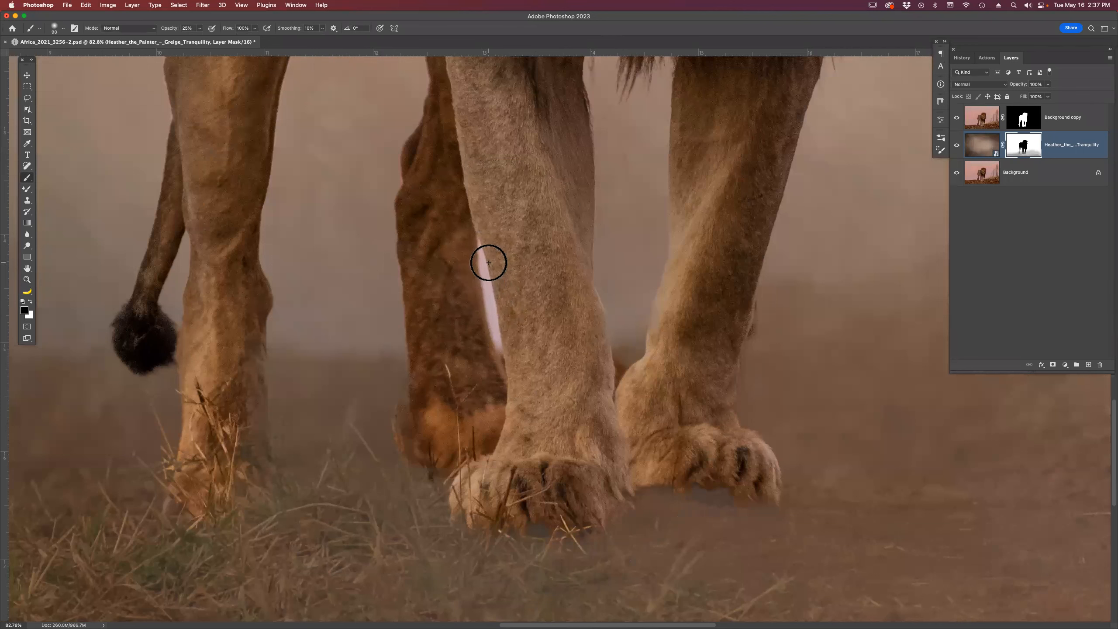
key(bracketleft)
key(bracketleft)
key(bracketleft)
key(bracketleft)
key(x)
click(1013, 121)
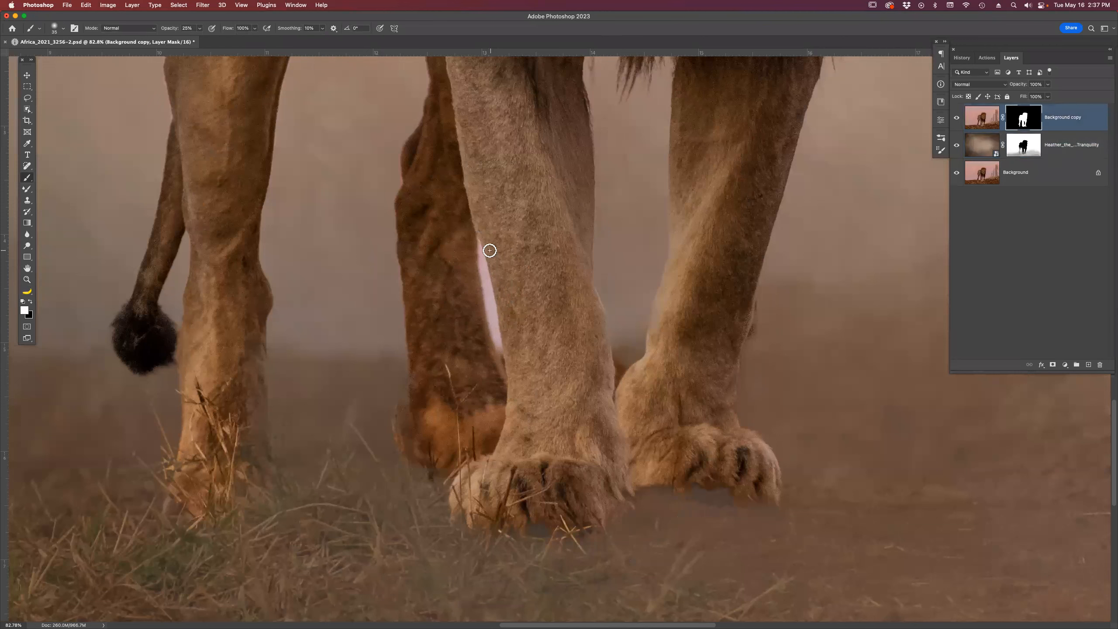
key(x)
key(0)
drag(493, 301, 495, 333)
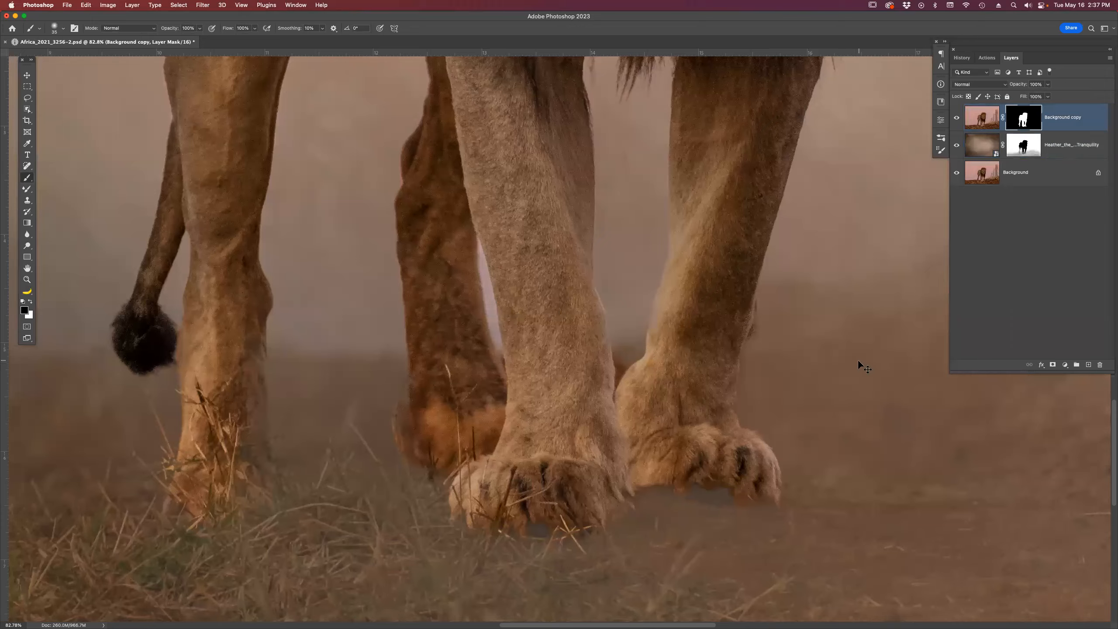
key(super+minus)
key(super+0)
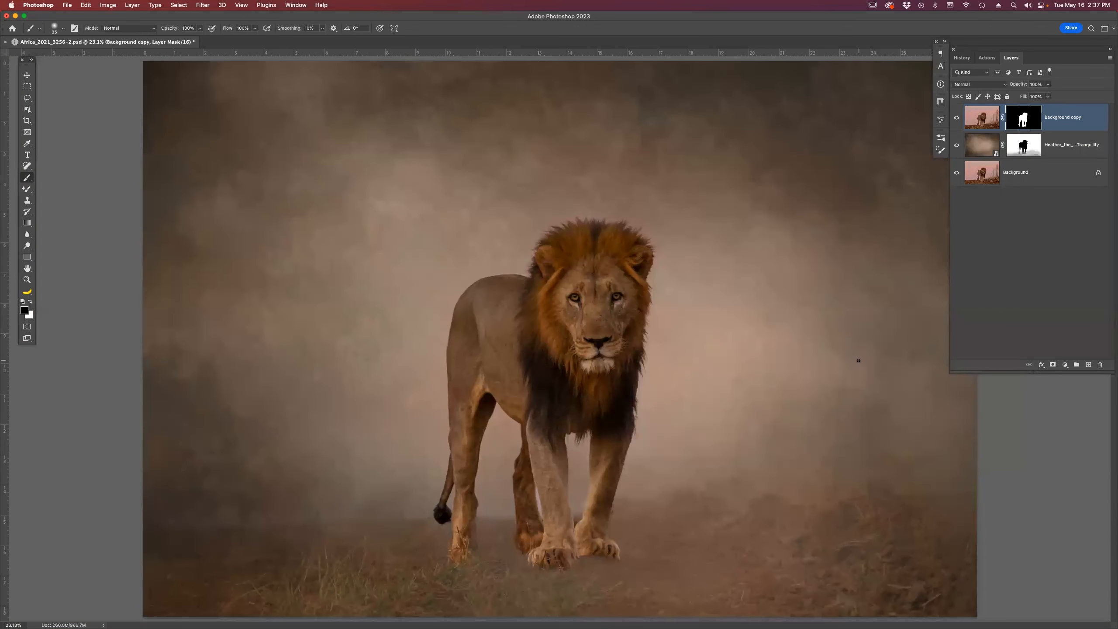
click(988, 124)
super+click(1088, 366)
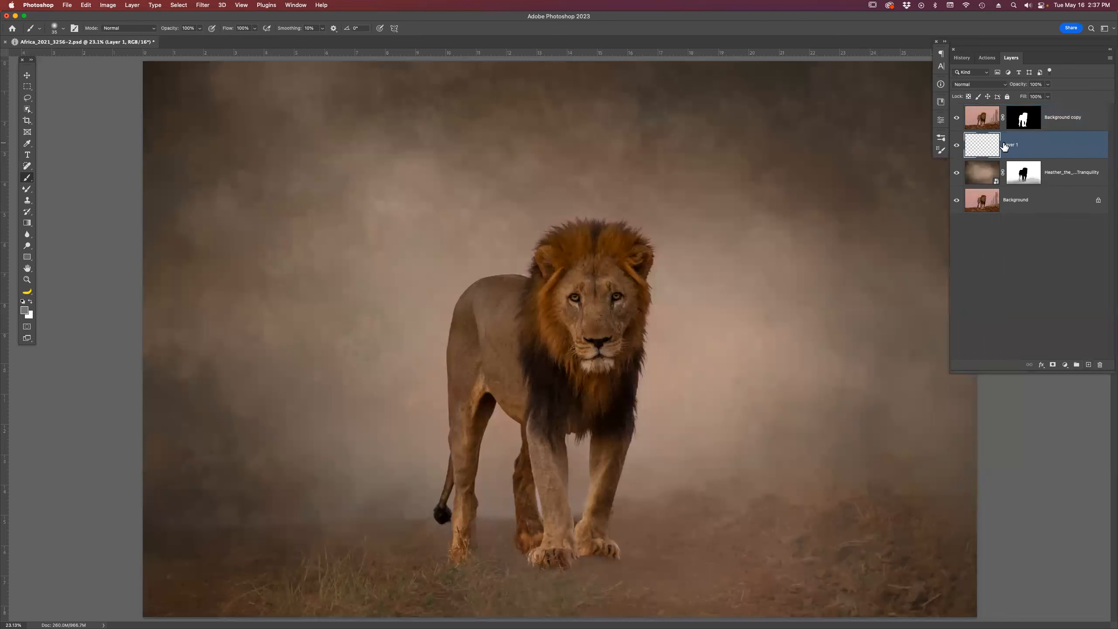
key(Delete)
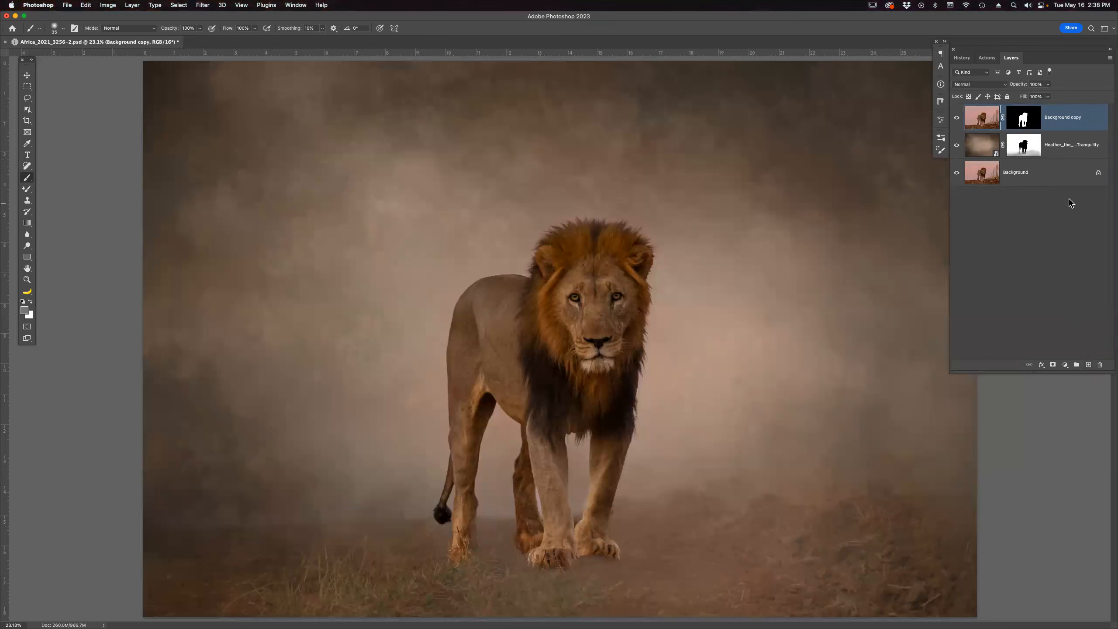
Add a blank layer directly below the lion cut-out and paint black shadows under its paws at 20% opacity.
click(1089, 365)
drag(1072, 122, 1072, 159)
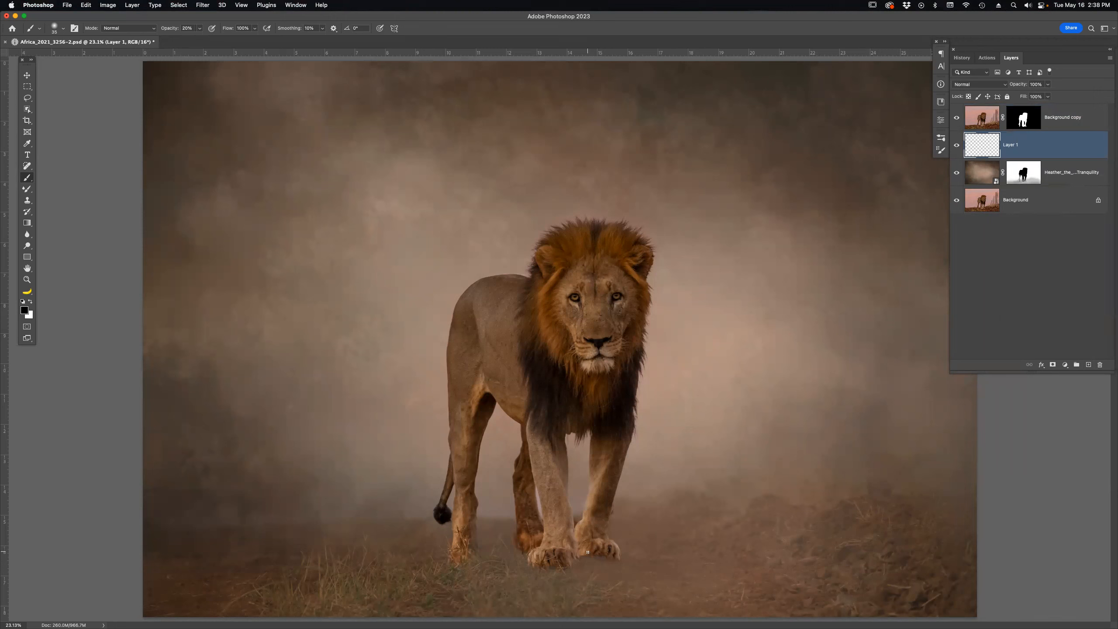
key(bracketright)
key(bracketright)
key(bracketright)
key(bracketright)
key(bracketright)
key(bracketright)
mouse_move(584, 560)
mouse_down()
mouse_move(613, 563)
mouse_move(526, 570)
mouse_move(521, 549)
mouse_move(531, 552)
mouse_up()
drag(496, 560, 466, 567)
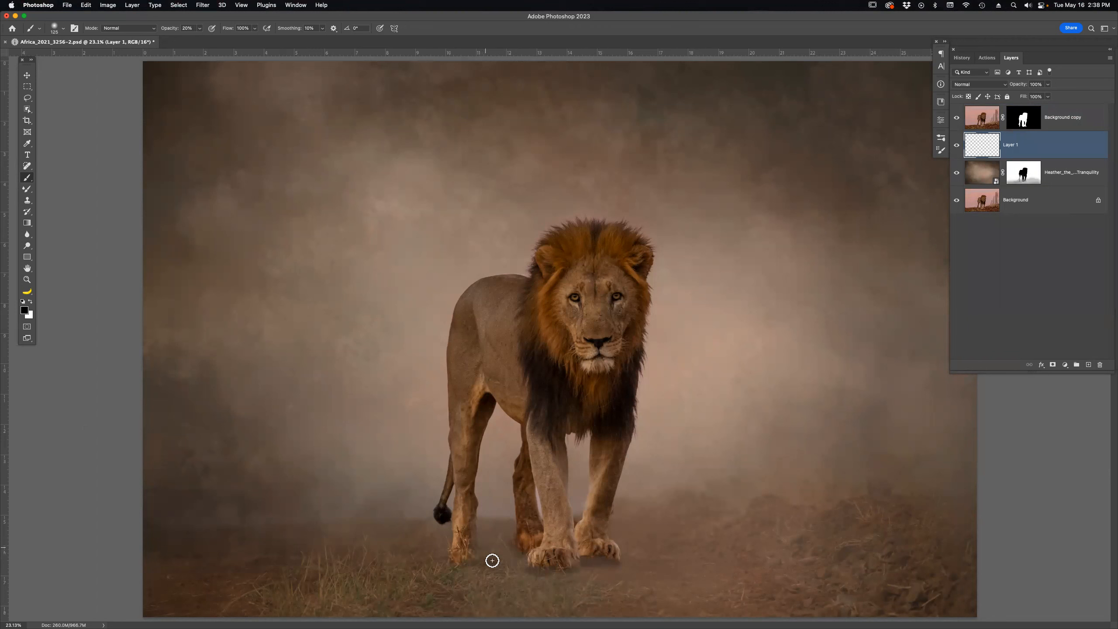
Spread a softer black shadow over the ground around the paws with a larger brush at 10% opacity, and reduce the brush to 300.
key(bracketright)
key(bracketright)
key(bracketright)
key(bracketright)
key(bracketright)
key(bracketright)
key(bracketright)
key(bracketright)
key(bracketright)
key(bracketright)
key(bracketright)
key(bracketright)
mouse_move(666, 534)
mouse_down()
mouse_move(614, 578)
mouse_move(545, 595)
mouse_move(476, 595)
mouse_move(540, 586)
mouse_move(651, 534)
mouse_move(612, 563)
mouse_move(479, 558)
mouse_move(617, 572)
mouse_move(516, 560)
mouse_move(557, 589)
mouse_up()
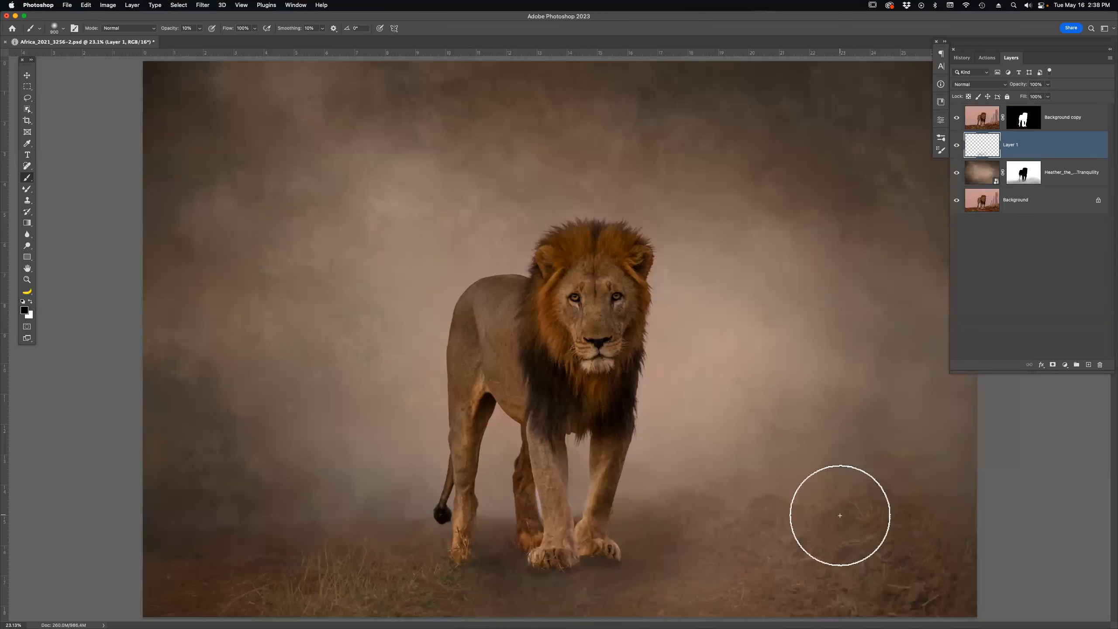
key(bracketleft)
key(bracketleft)
key(bracketleft)
key(bracketleft)
key(bracketleft)
key(bracketleft)
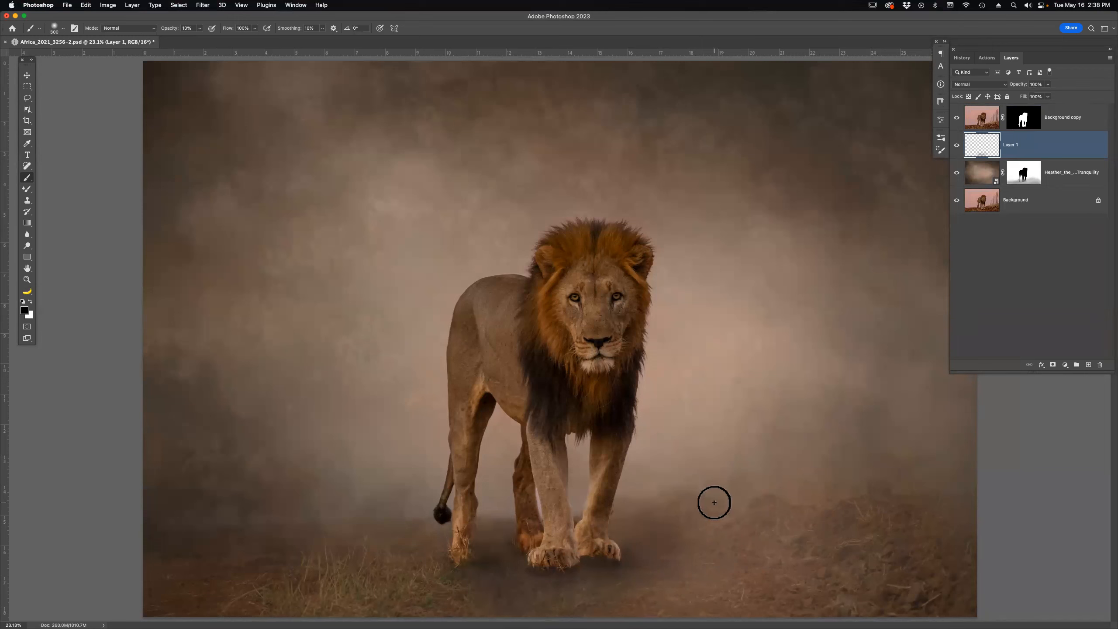
Inspect the composite as a whole and the cut-out edges along the lion's back and mane.
key(super+minus)
key(super+minus)
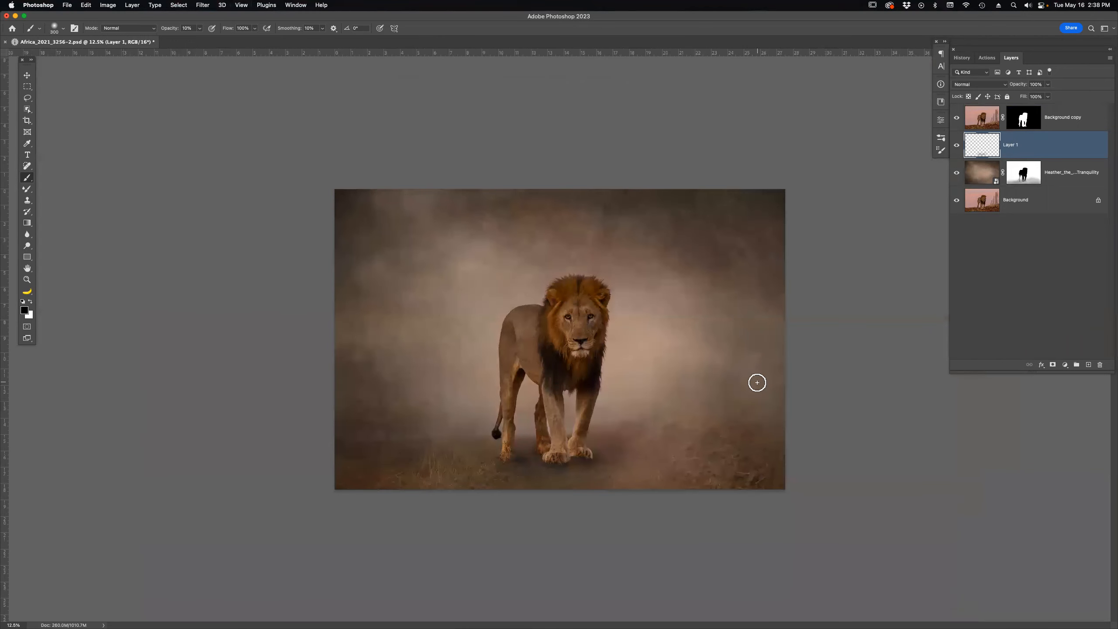
key(z)
mouse_move(536, 252)
mouse_down()
mouse_move(633, 307)
mouse_move(627, 437)
mouse_move(631, 217)
mouse_move(719, 207)
mouse_move(472, 307)
mouse_move(584, 386)
mouse_up()
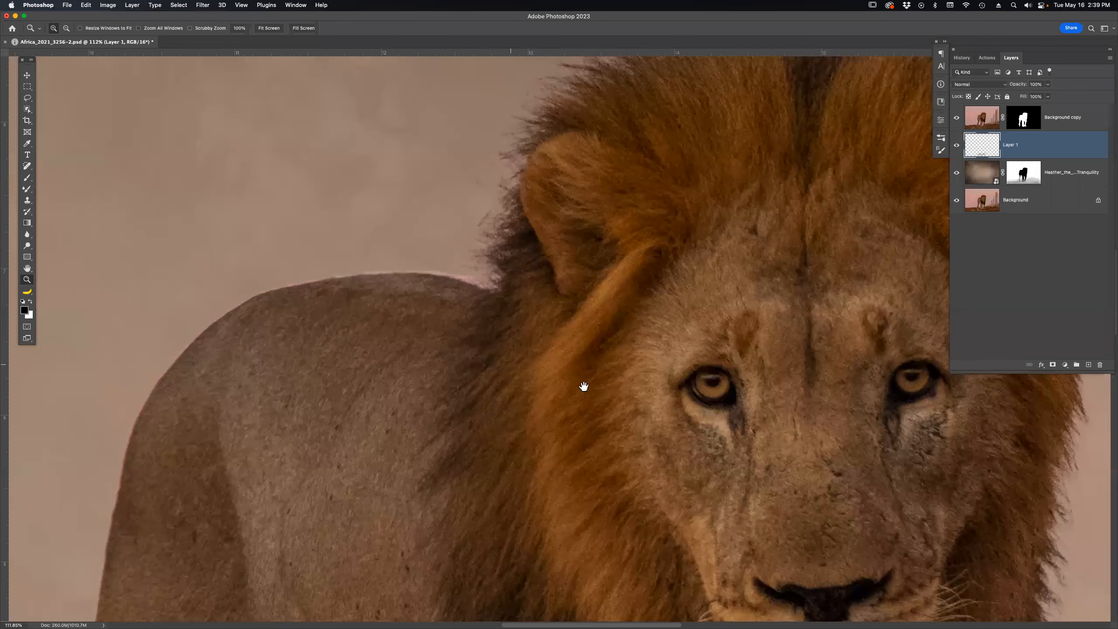
drag(500, 300, 577, 309)
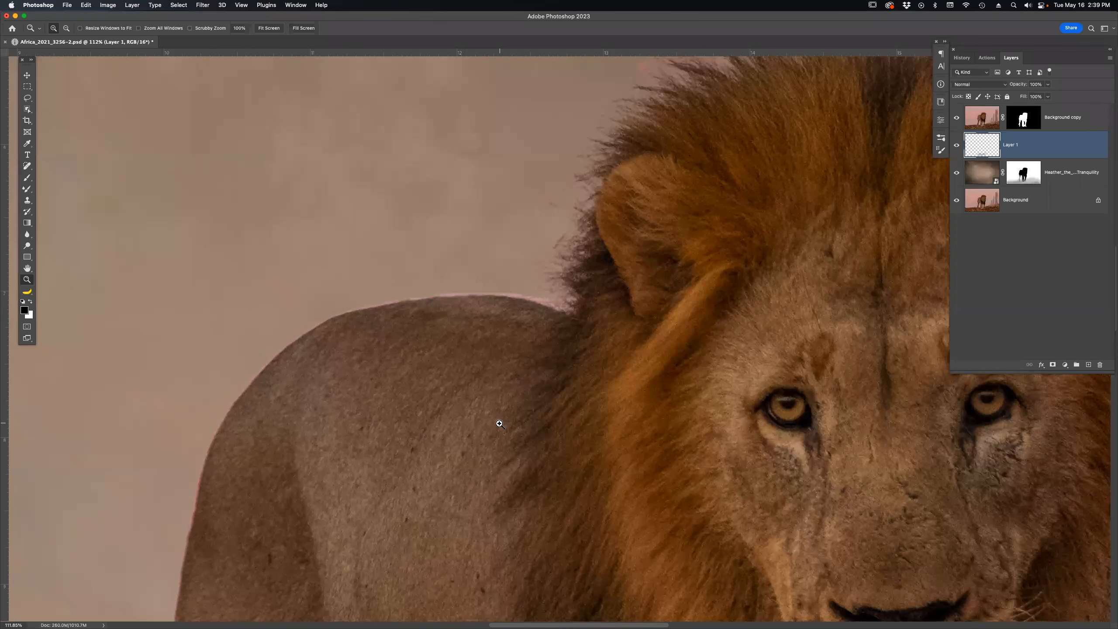
key(super+0)
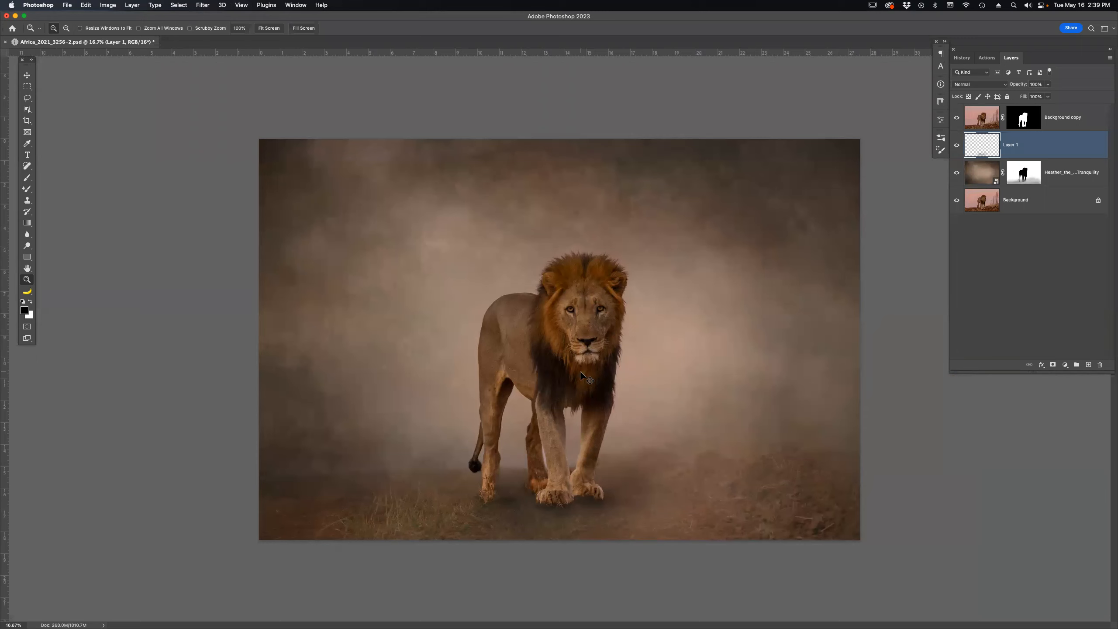
Close the lion document without saving its changes and switch to Bridge.
key(super+w)
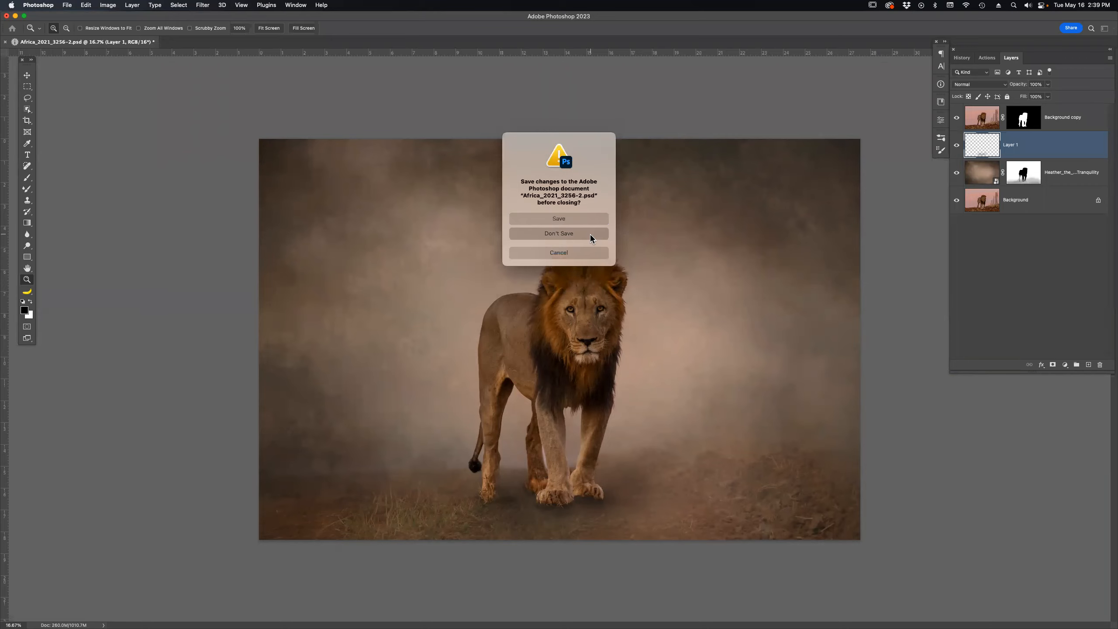
click(590, 235)
key(super+Tab)
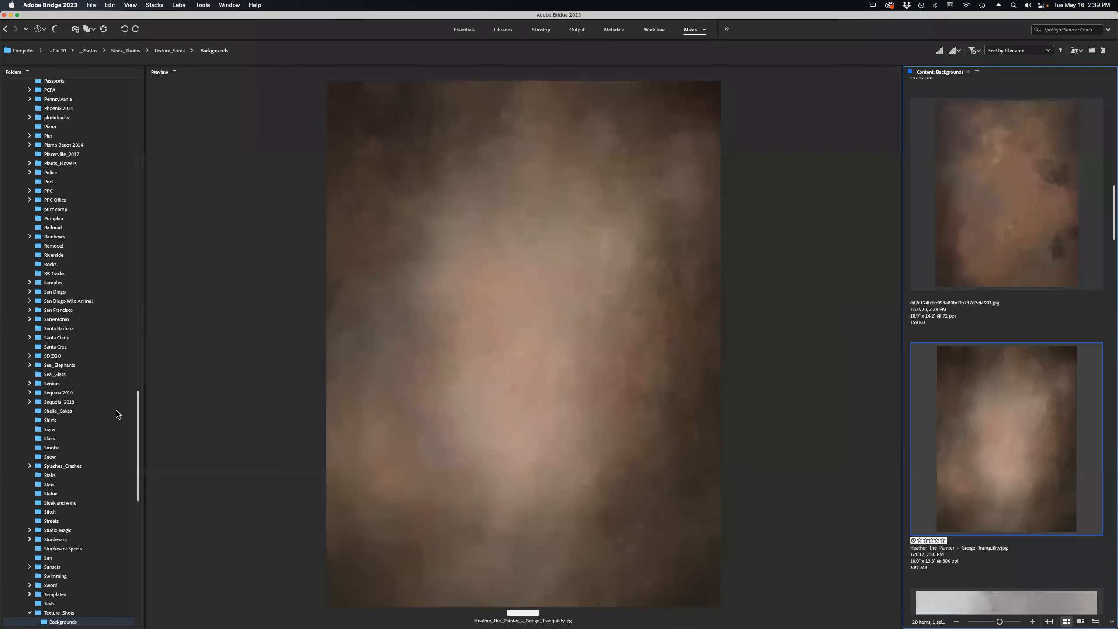
Look through the Backgrounds folder and open its parent folder, Texture_Shots.
scroll(978, 340, down, 5)
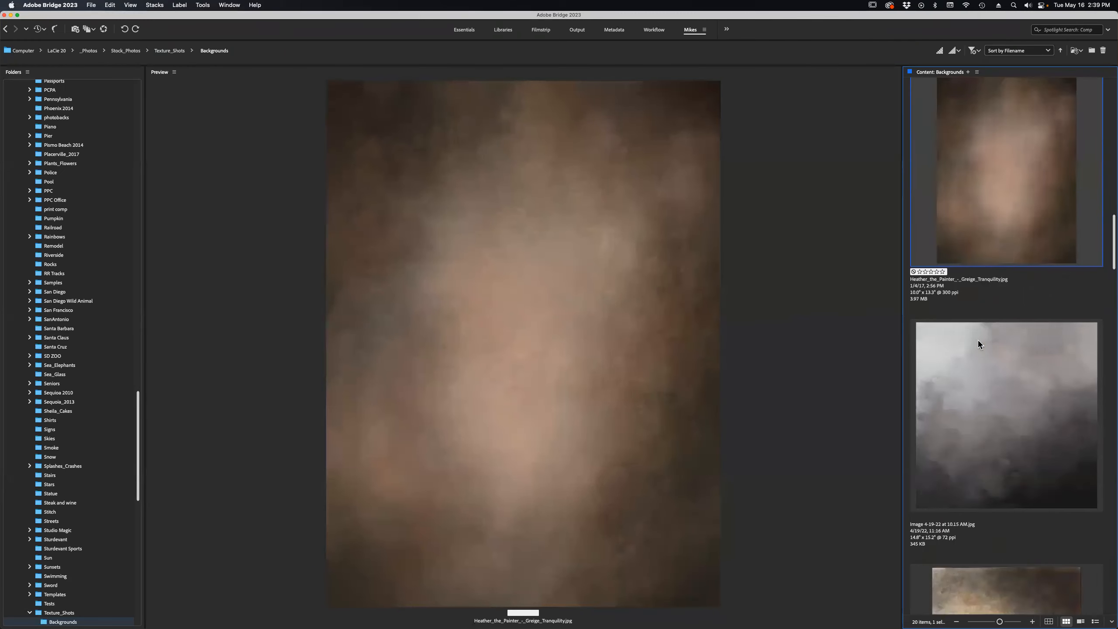
scroll(978, 340, down, 1)
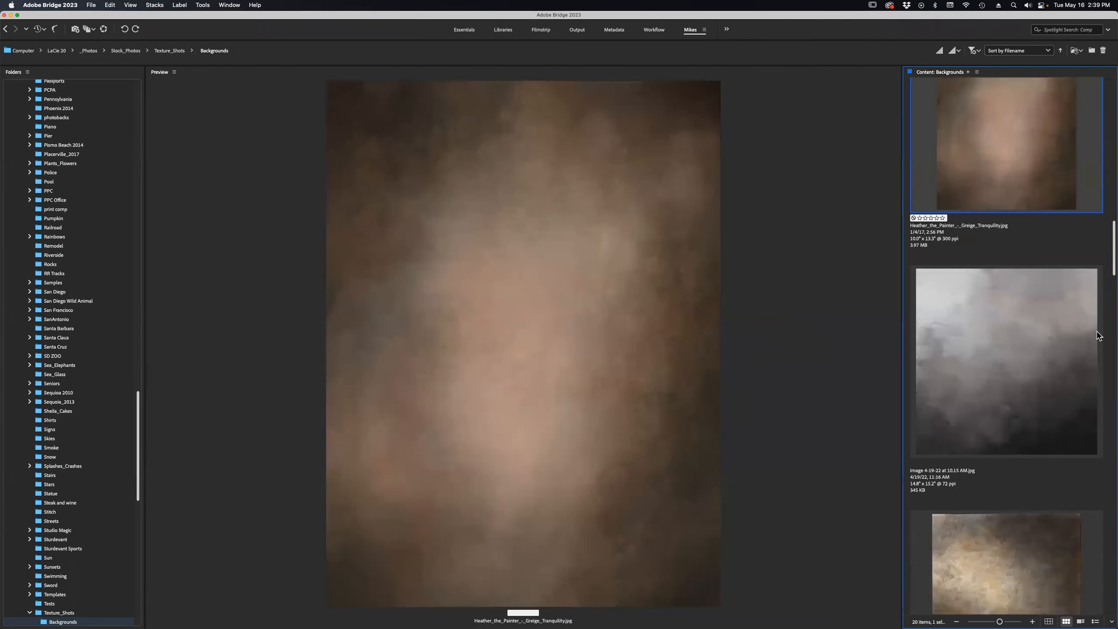
scroll(1099, 335, up, 6)
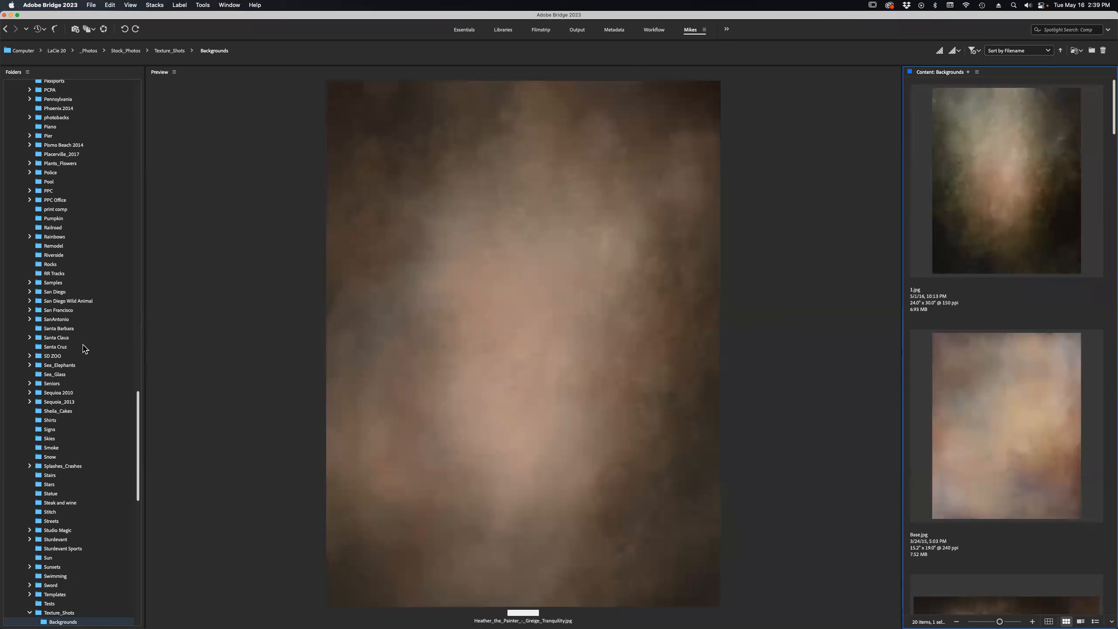
scroll(87, 368, down, 10)
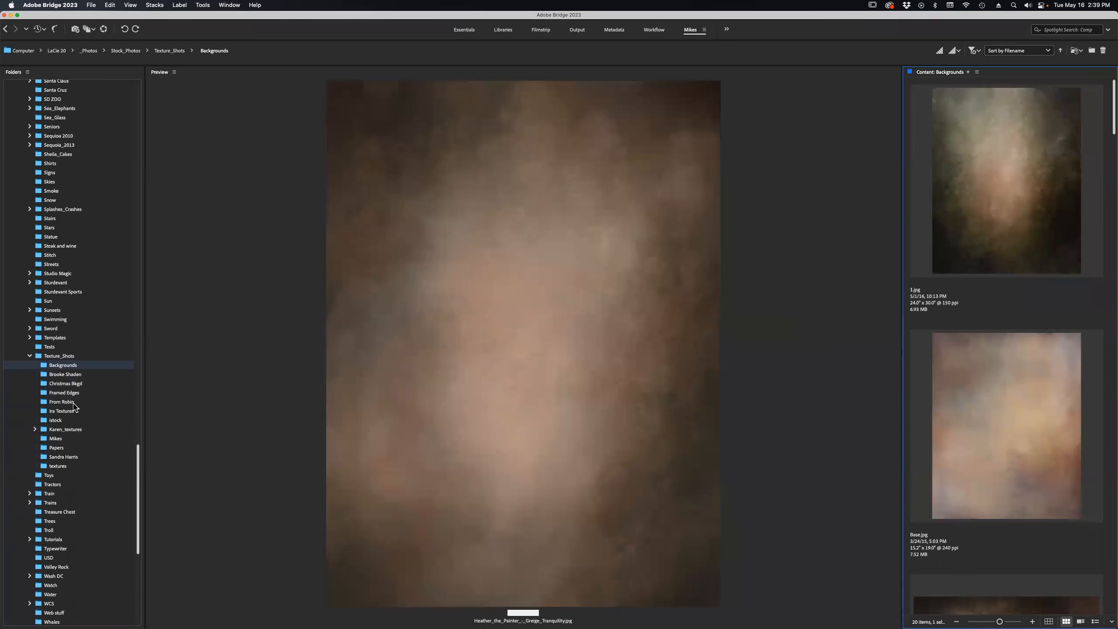
click(66, 357)
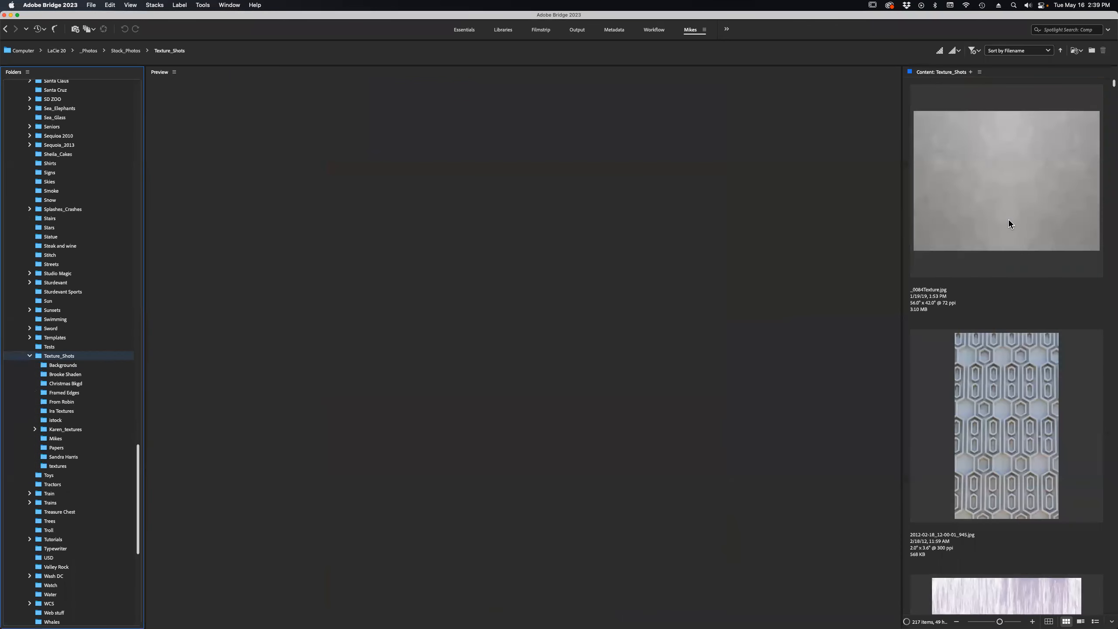
Preview the first textures in the Texture_Shots folder, from _0084Texture.jpg through to the Christmas Bkgd subfolder.
click(1009, 224)
key(Down)
key(Down)
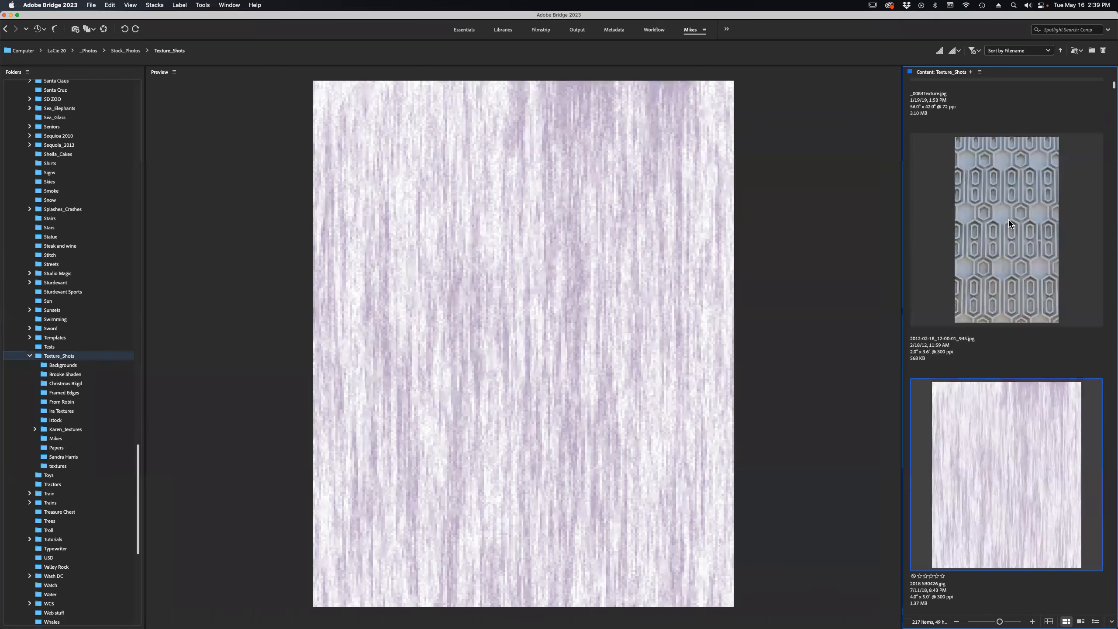
key(Down)
key(Down)
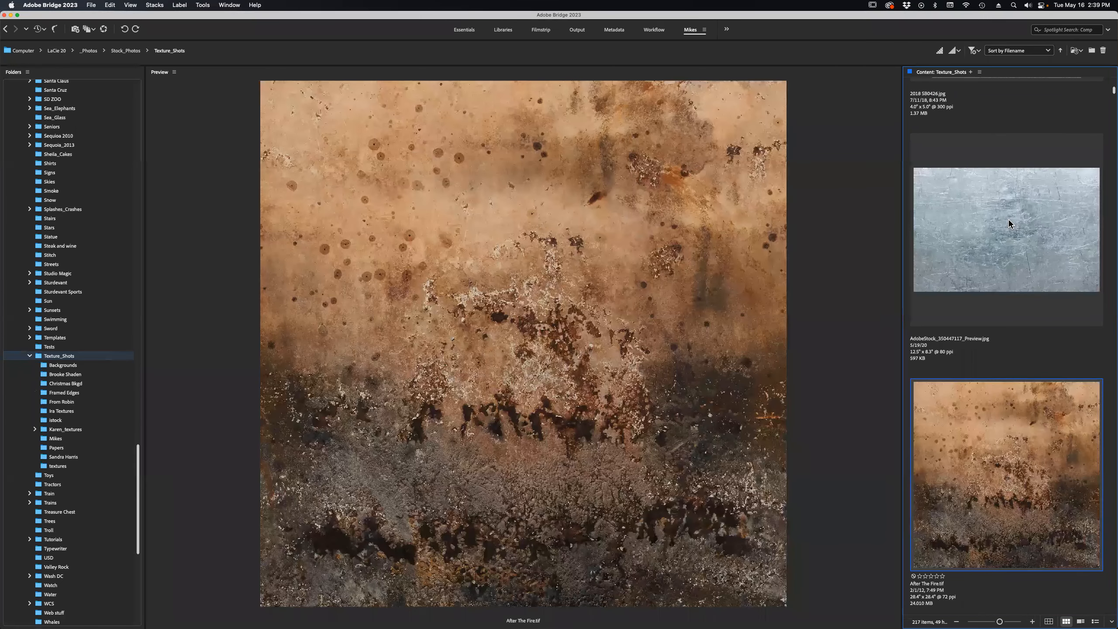
key(Down)
key(Down)
key(Down)
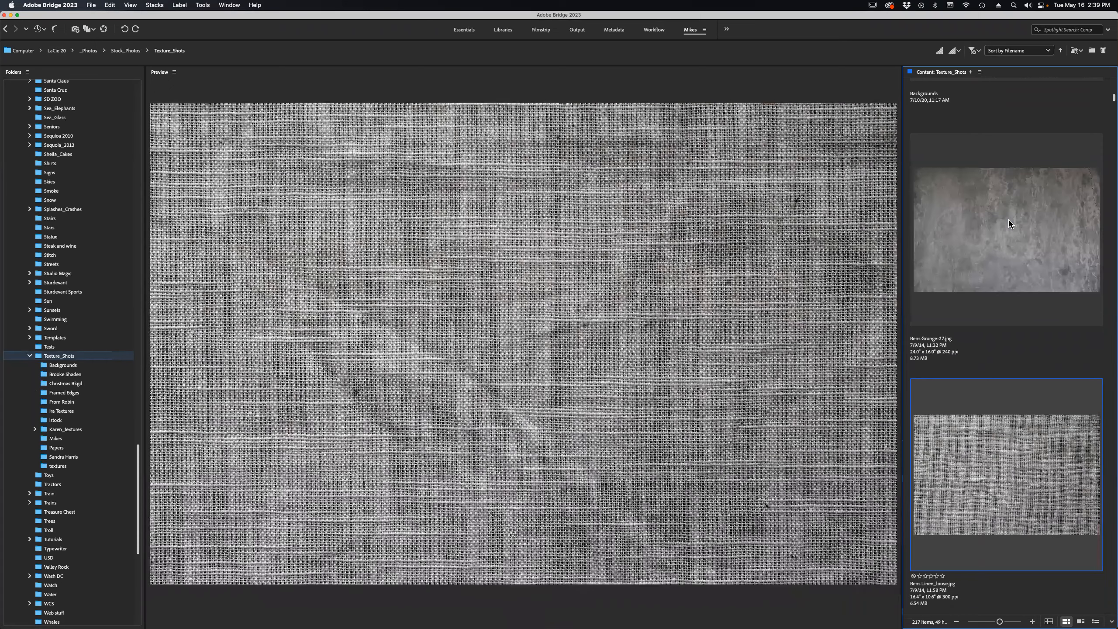
key(Down)
key(Down)
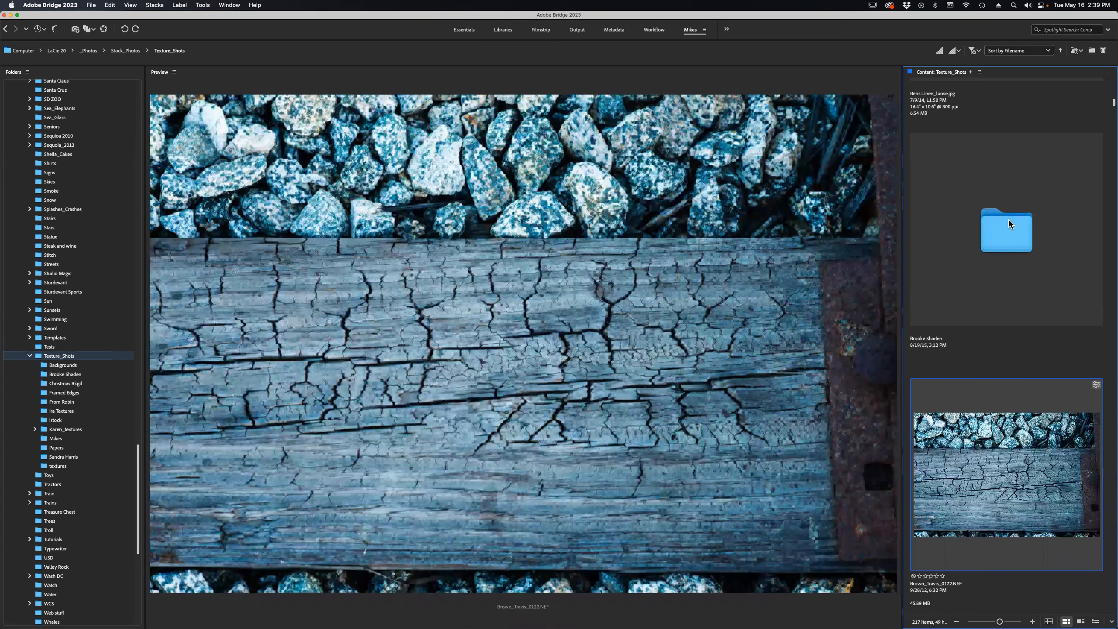
key(Down)
key(Down)
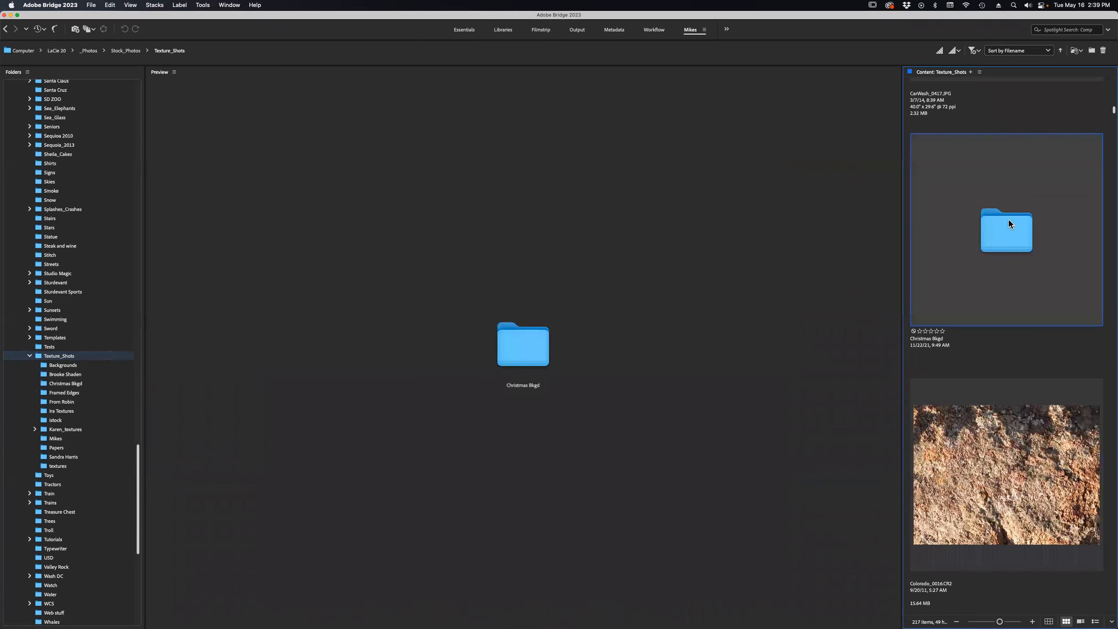
Open the Christmas Bkgd folder, preview its Santa 2019_0007.NEF photo, and return to Texture_Shots.
double_click(993, 232)
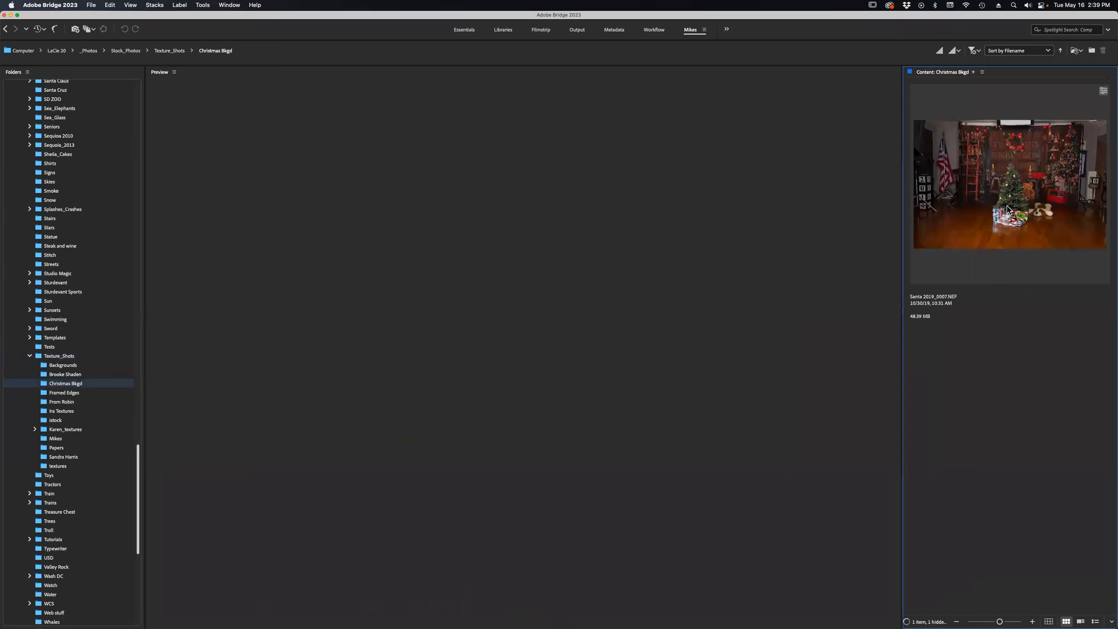
click(1008, 209)
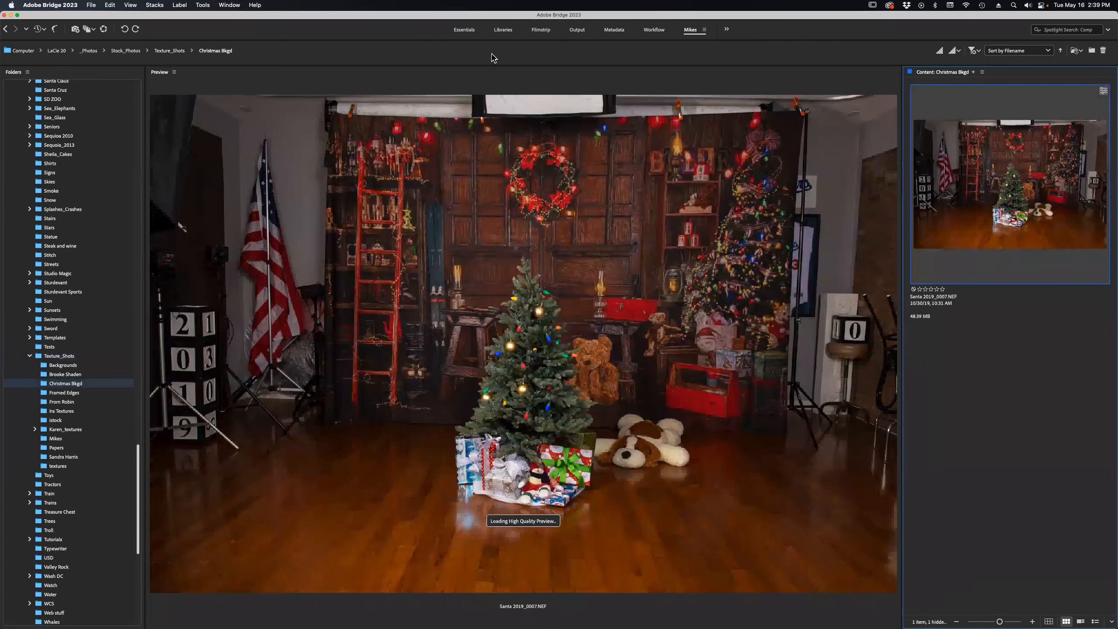
click(5, 30)
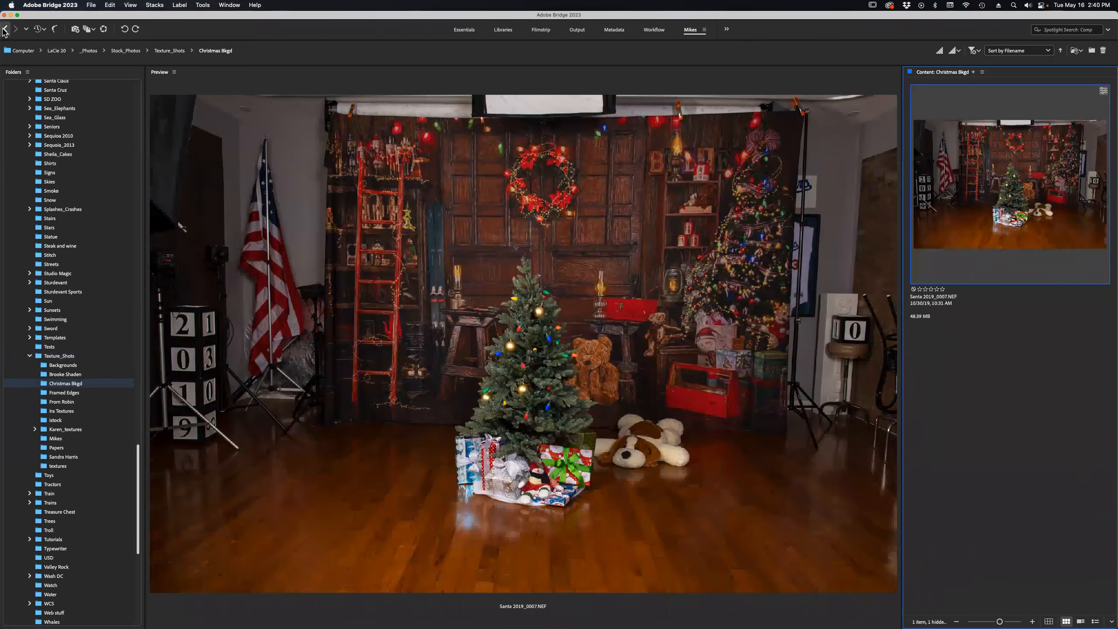
Preview the cork texture Cork 01.jpg further down the Texture_Shots folder.
scroll(986, 481, down, 10)
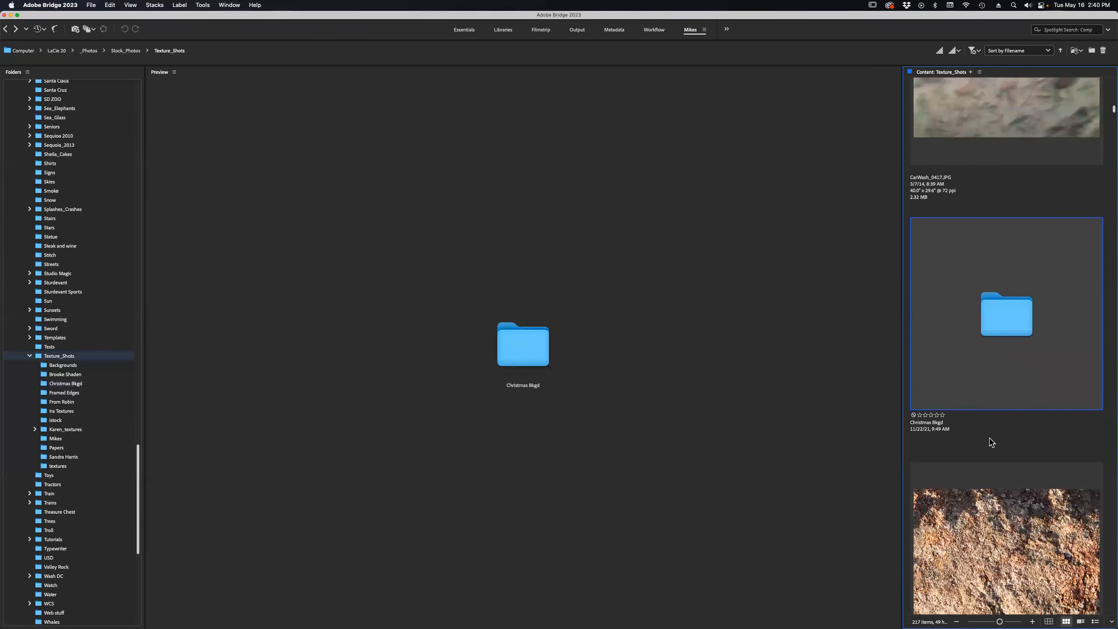
scroll(990, 439, down, 15)
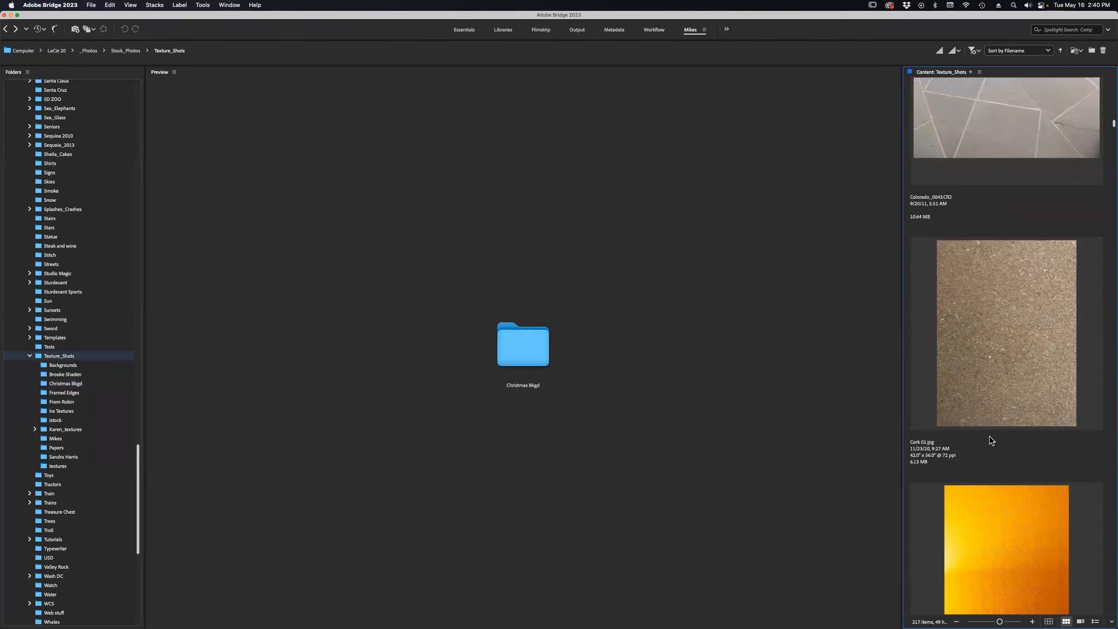
click(988, 355)
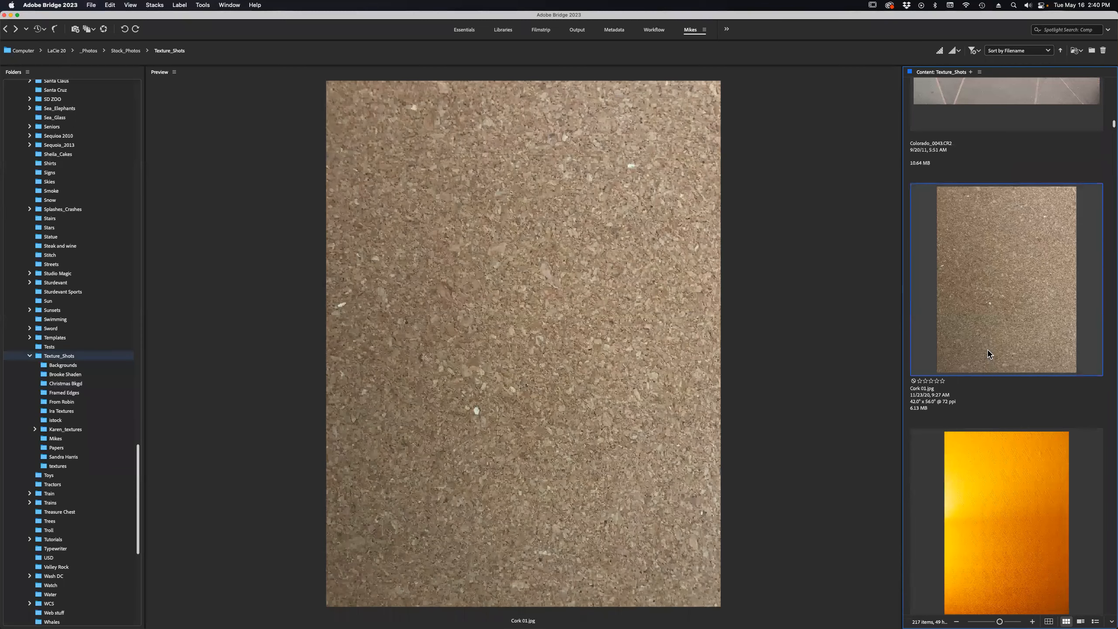
scroll(988, 354, down, 2)
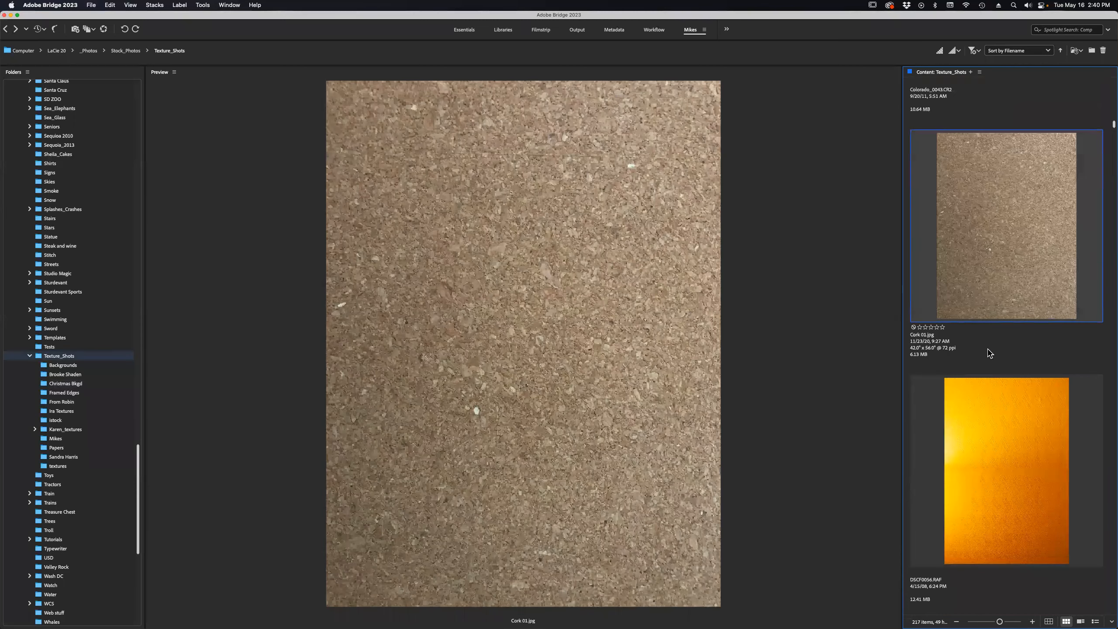
Open the Framed Edges folder, look through its frame and edge images, and return to Texture_Shots.
scroll(991, 355, down, 5)
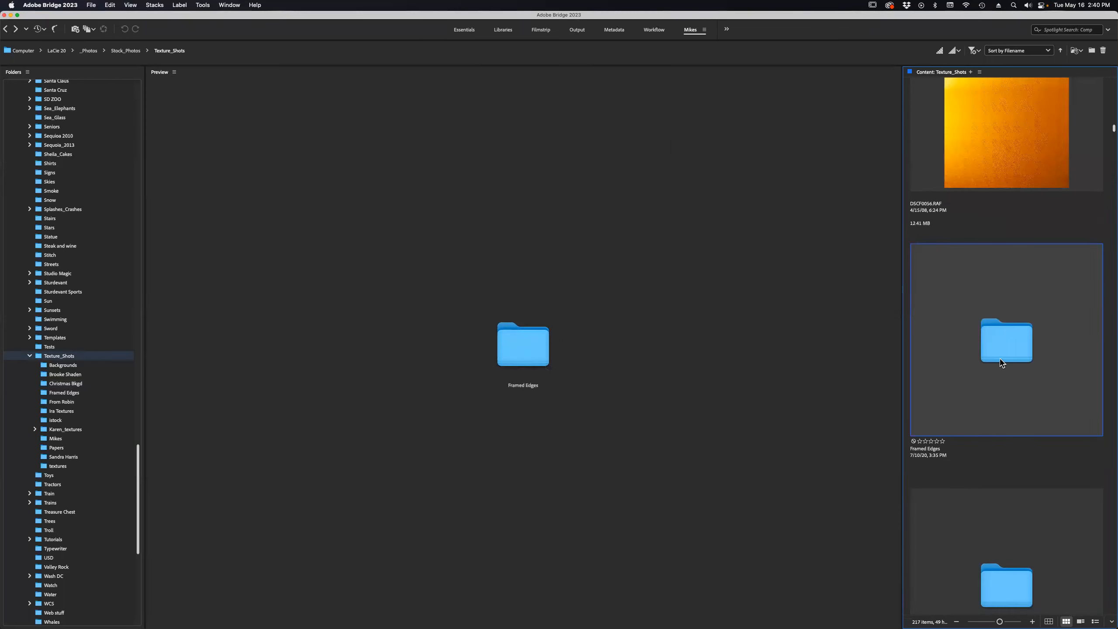
double_click(1002, 362)
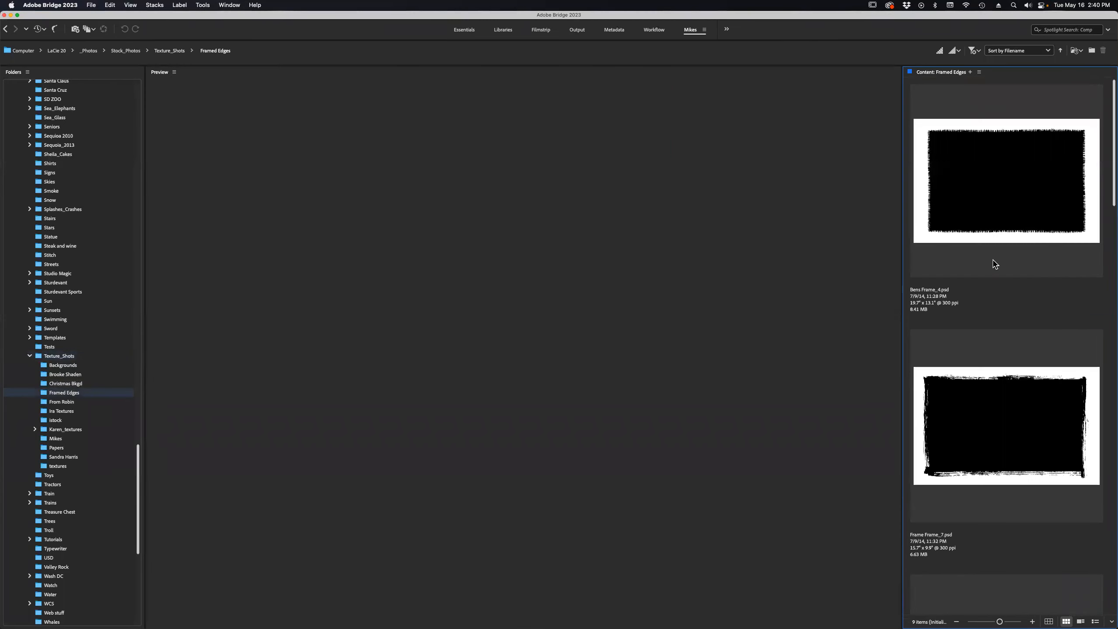
click(988, 213)
key(Down)
key(Down)
key(Down)
key(Down)
key(Down)
key(Down)
key(Down)
key(Down)
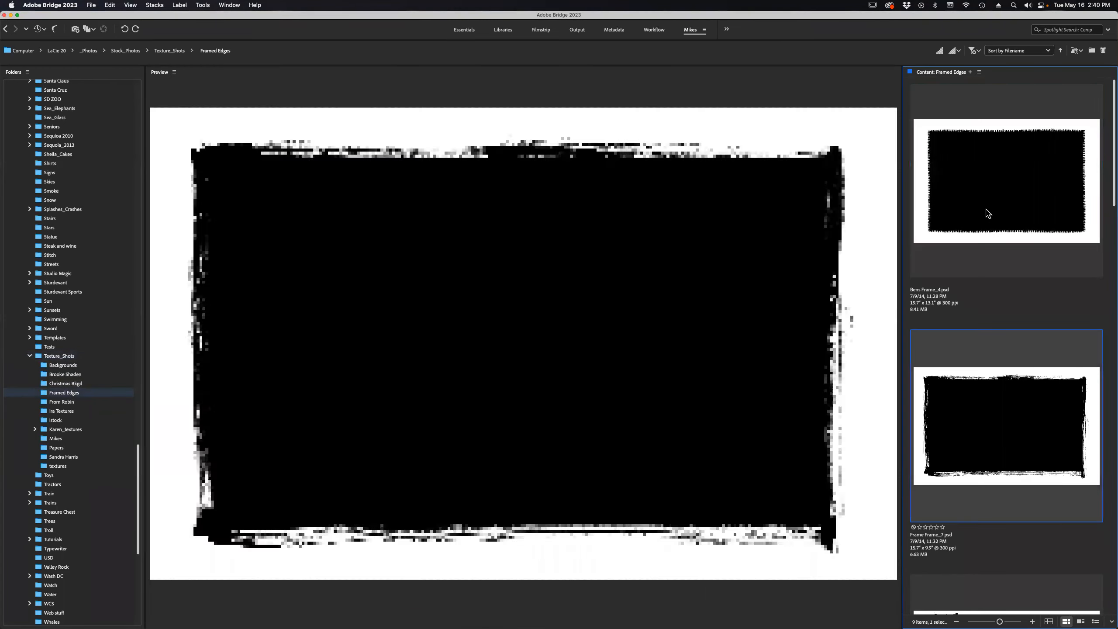
key(Up)
key(Up)
key(Up)
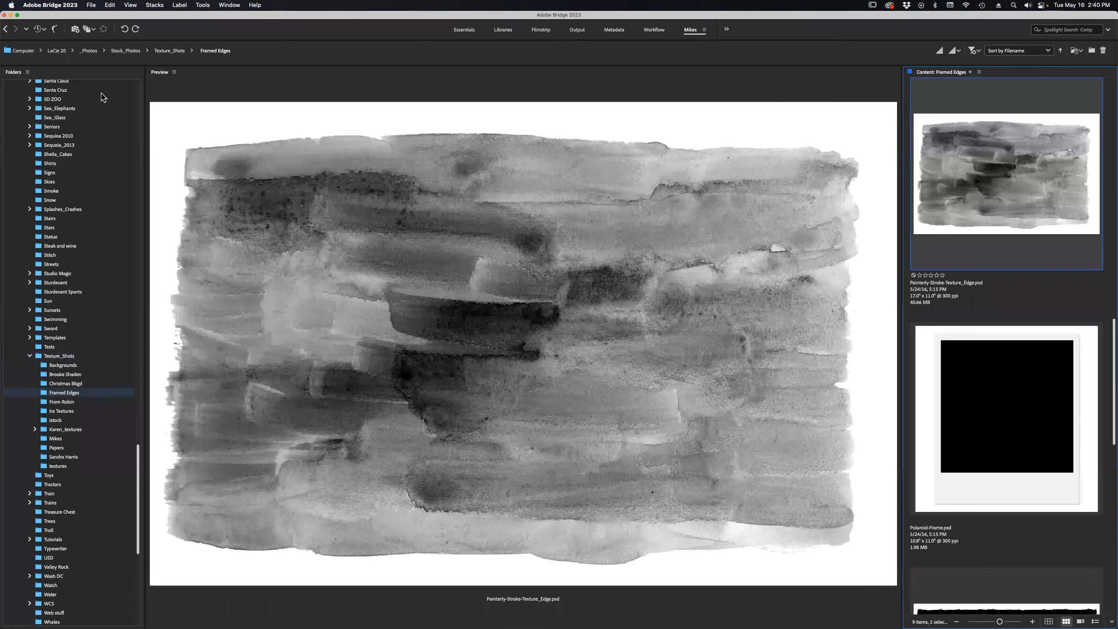
click(6, 29)
Look past the grunge backgrounds in Texture_Shots and preview the riveted metal photo IMG_2544.JPG.
scroll(965, 363, down, 6)
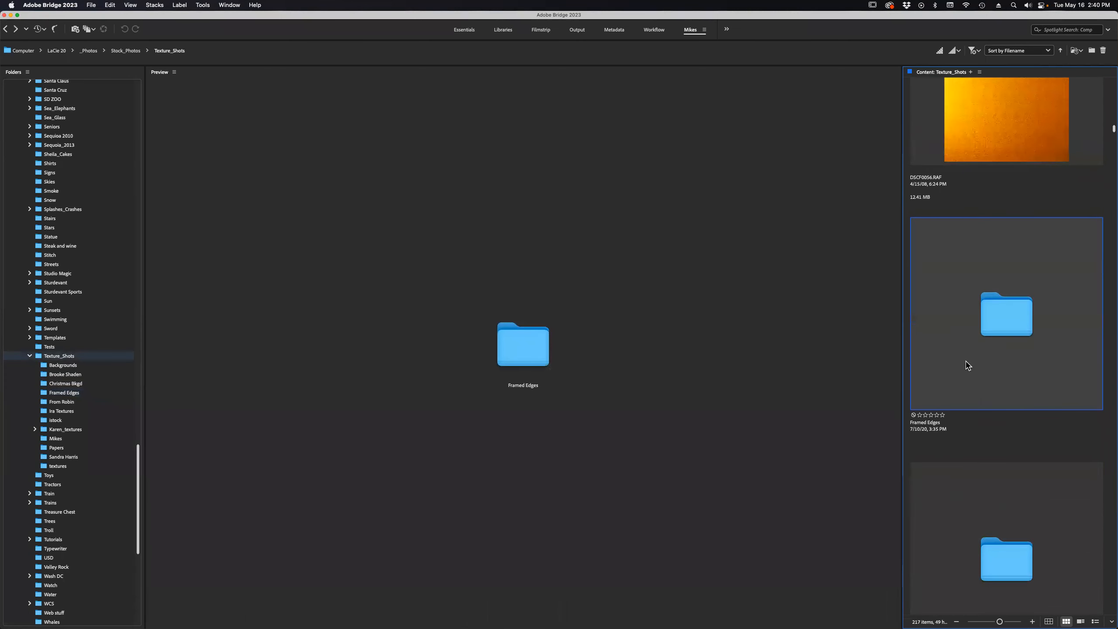
click(994, 344)
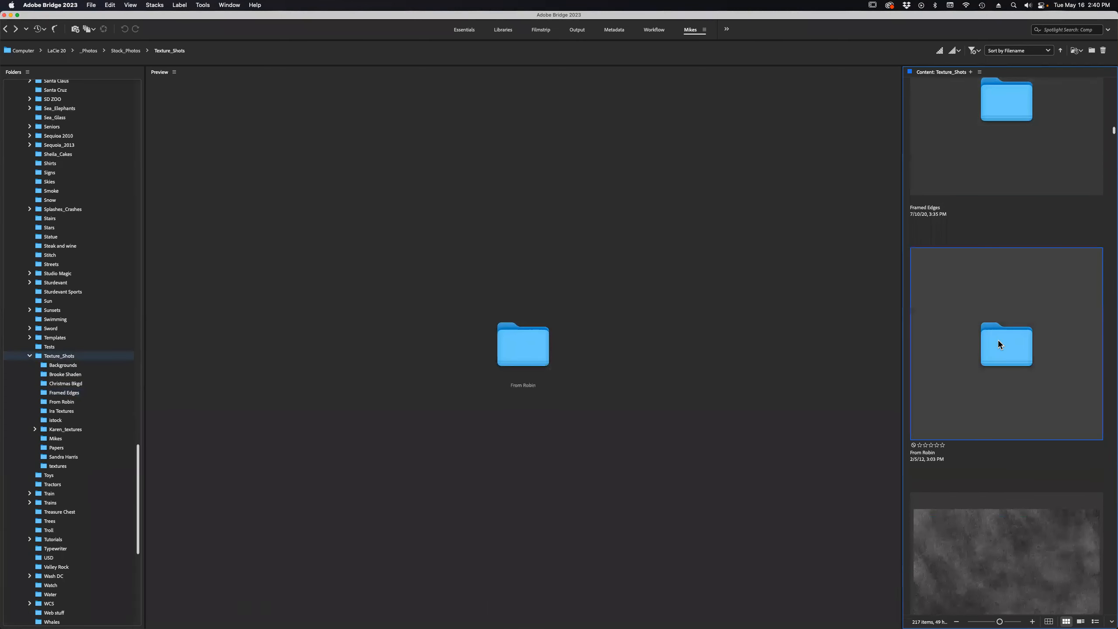
scroll(997, 339, down, 8)
scroll(998, 345, down, 12)
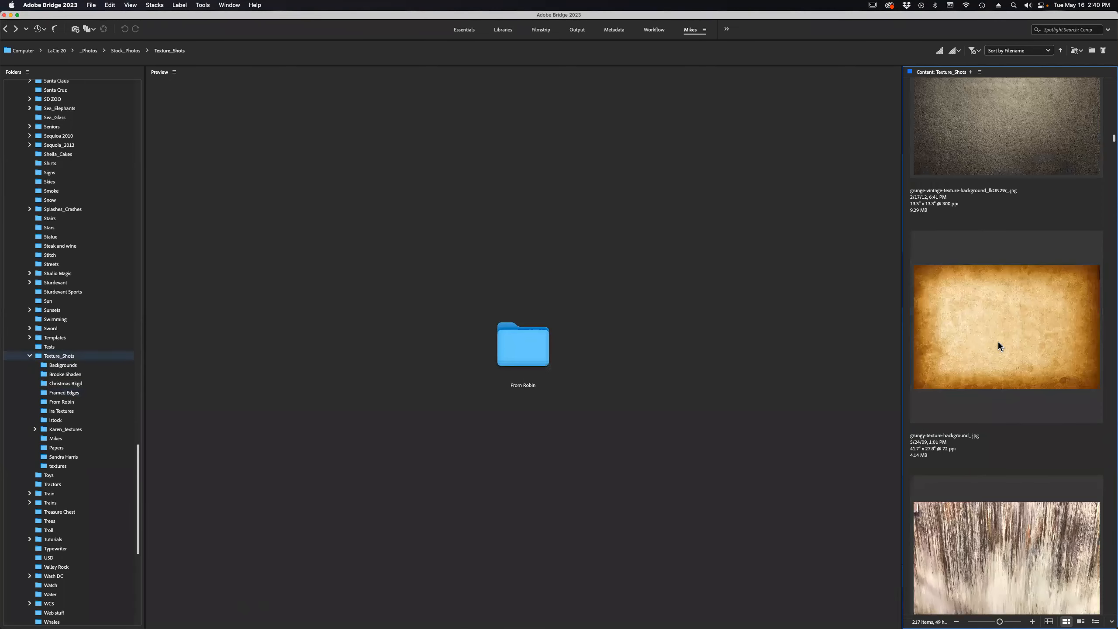
scroll(999, 345, down, 4)
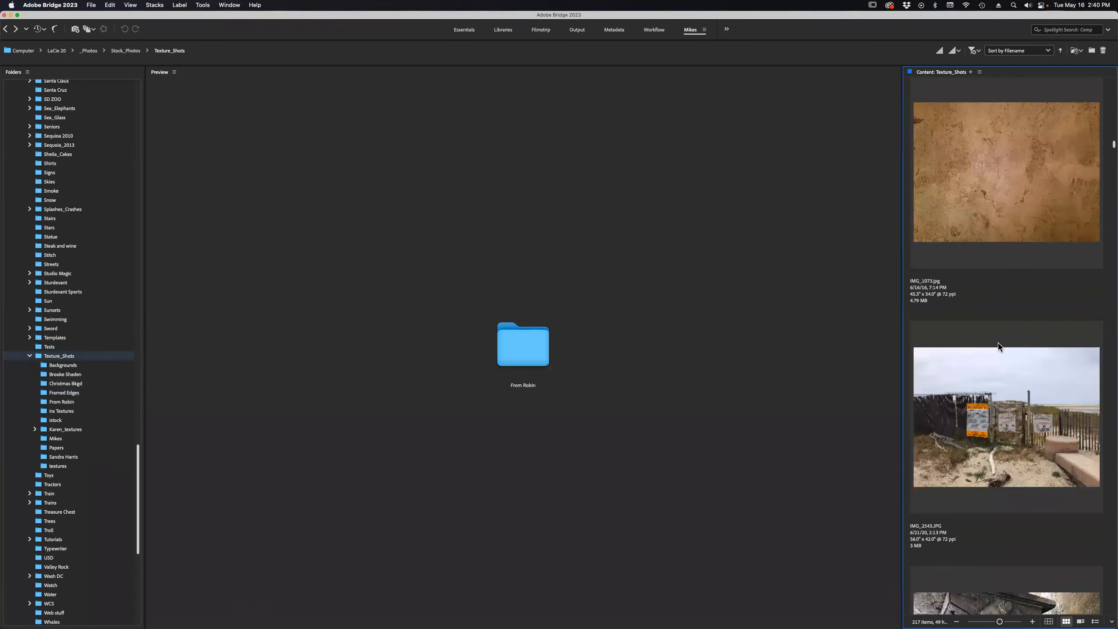
scroll(998, 348, down, 4)
click(996, 368)
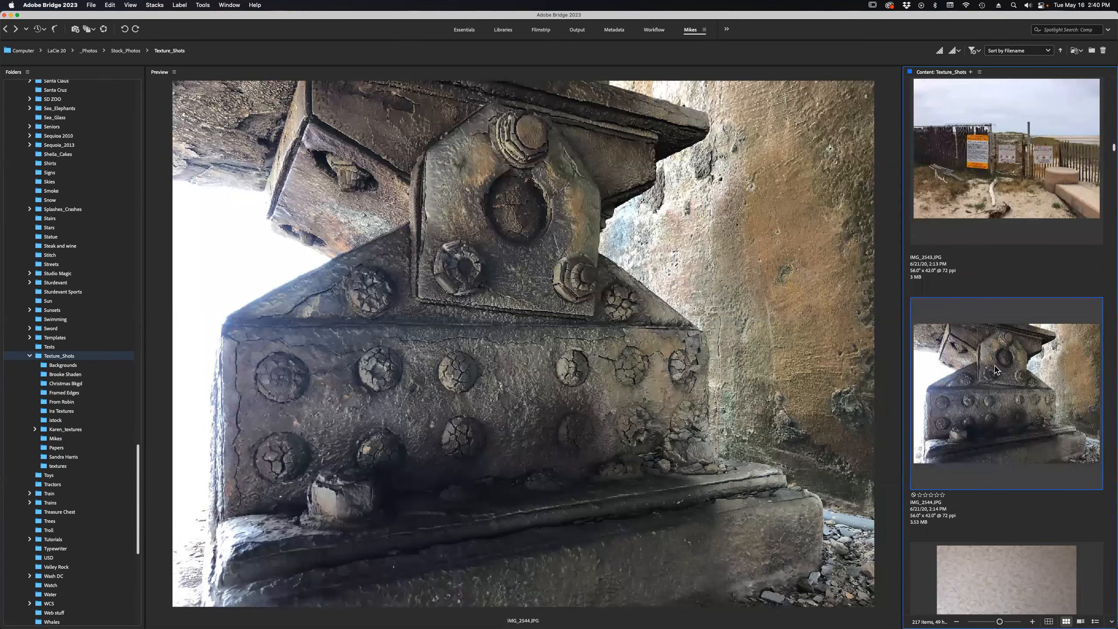
Examine the wallpaper and surface textures one by one, from IMG_2786.HEIC through IMG_3880.JPG.
scroll(996, 370, down, 2)
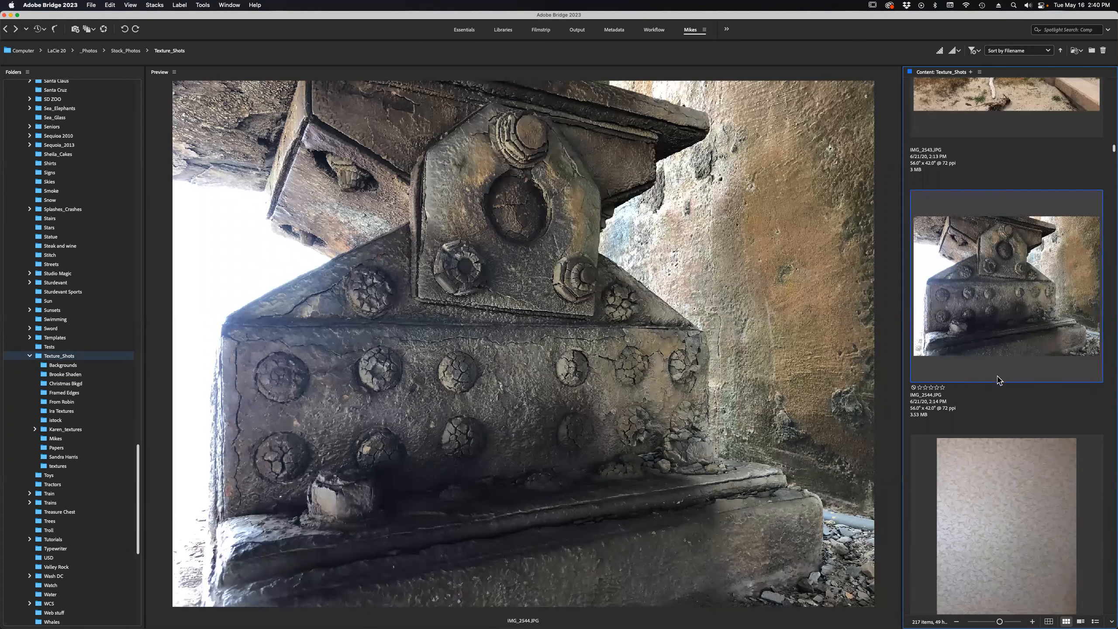
scroll(998, 380, down, 2)
click(998, 380)
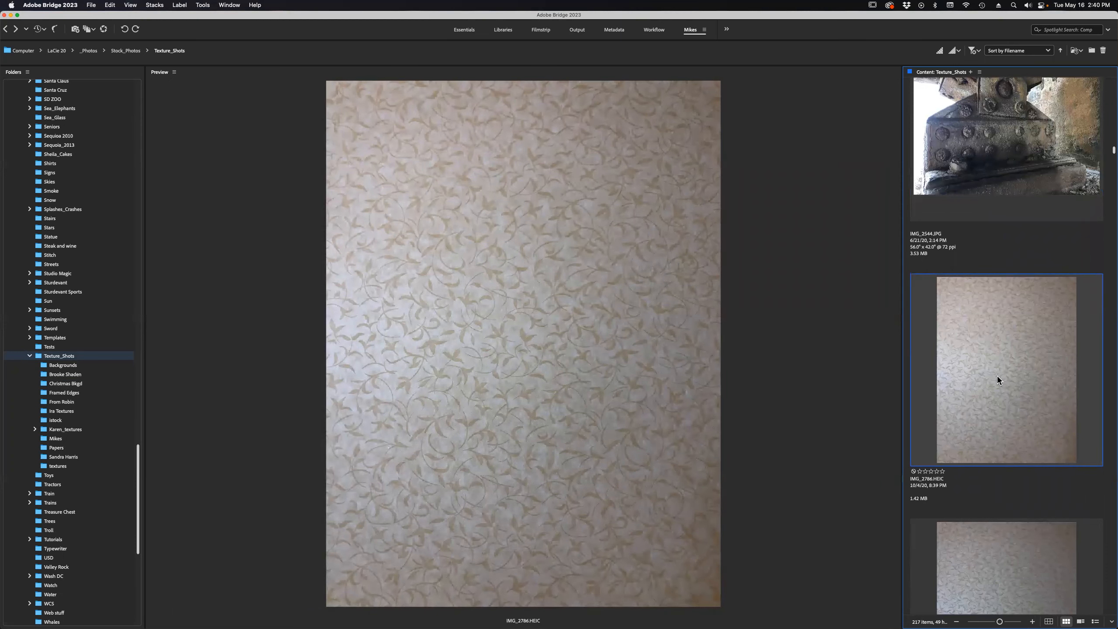
key(Down)
key(Down)
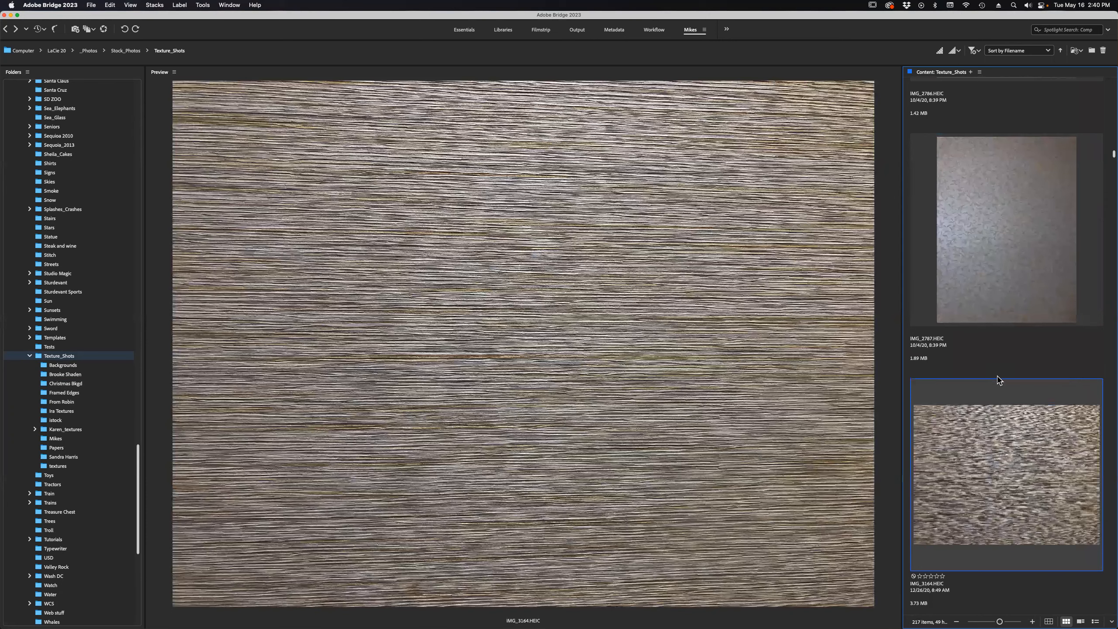
key(Down)
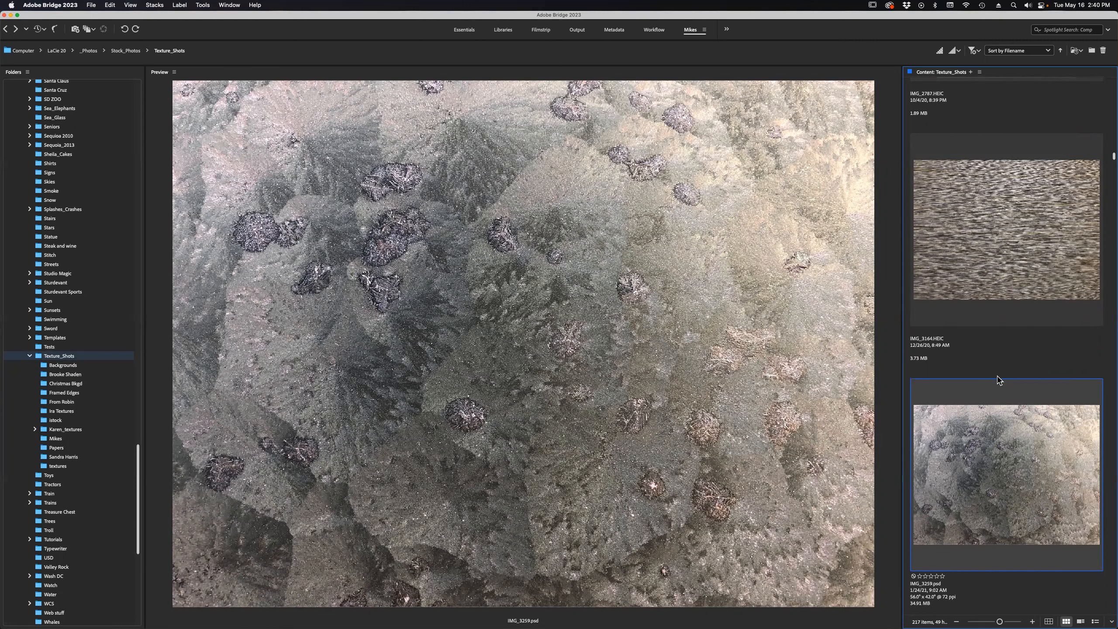
key(Down)
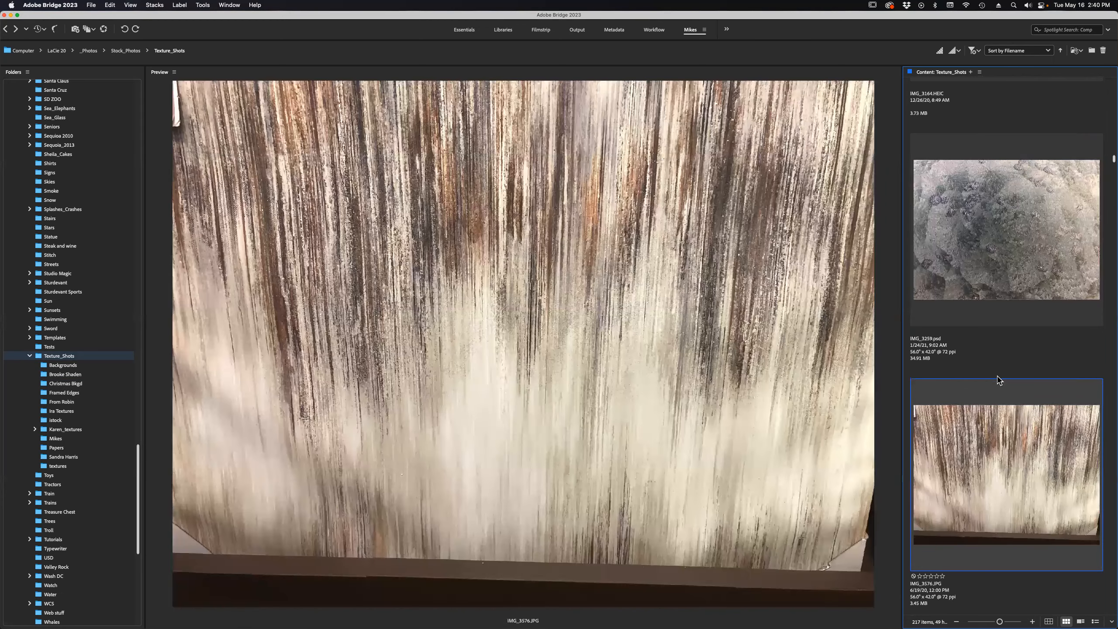
key(Down)
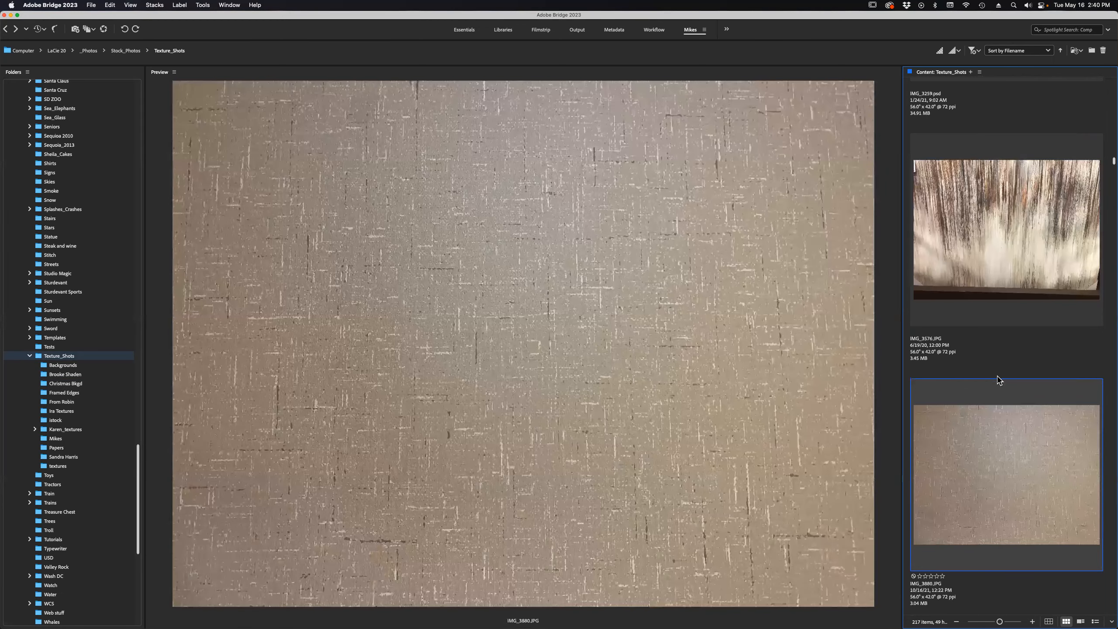
Examine the following texture photos from IMG_4336.HEIC through IMG_4985.HEIC, including the cracked railroad tie among rocks.
key(Down)
key(Down)
key(Up)
key(Down)
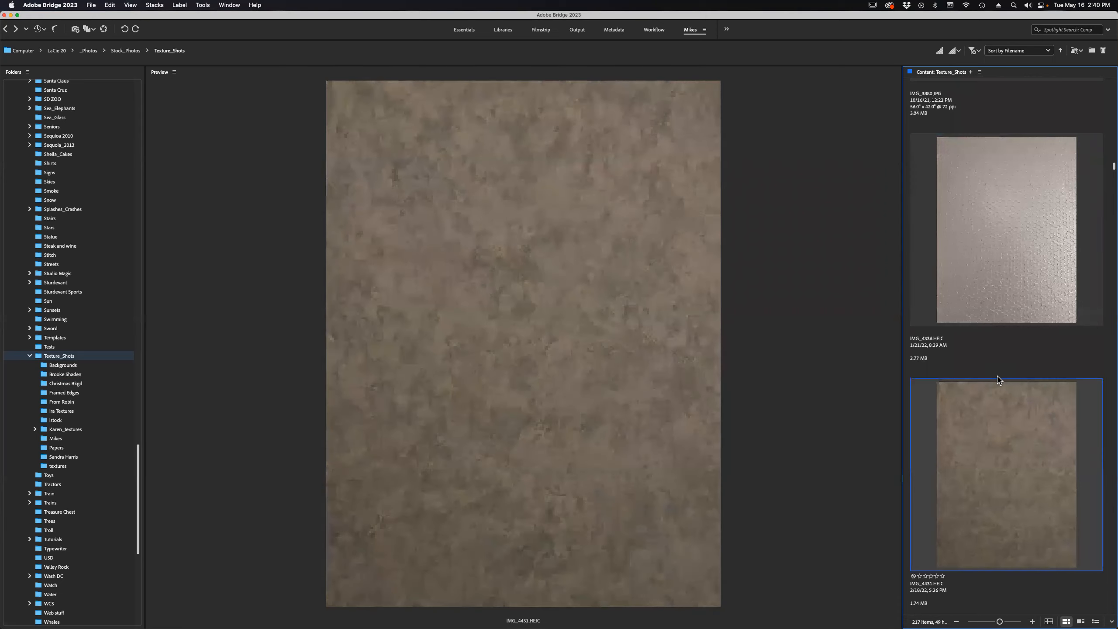
key(Down)
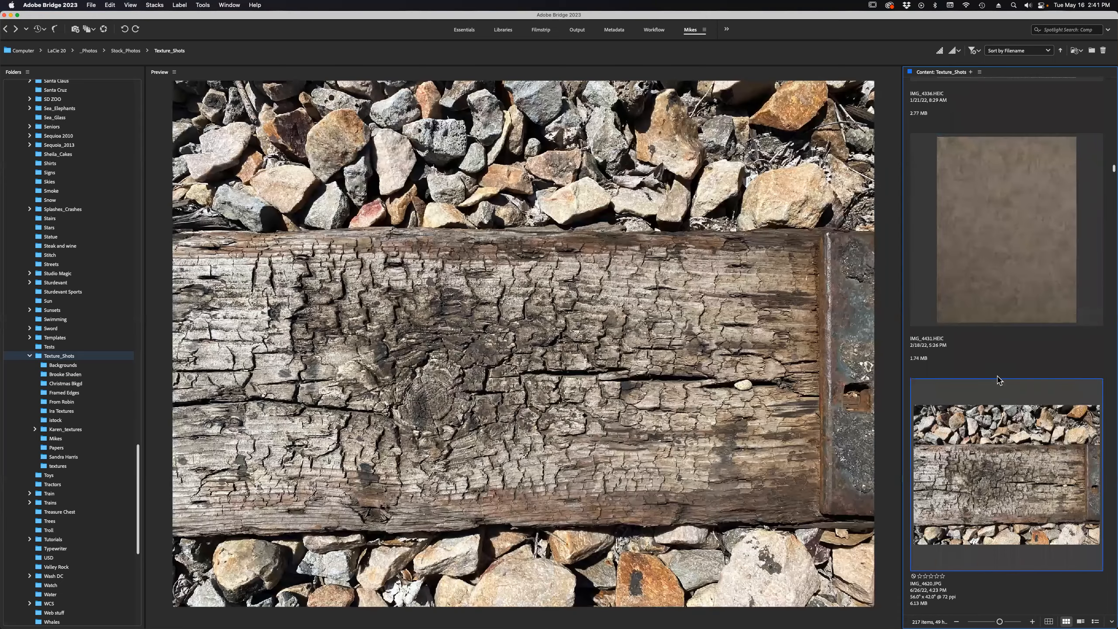
key(Down)
key(Down)
key(Down)
key(Down)
key(Down)
key(Down)
key(Down)
key(Down)
key(Down)
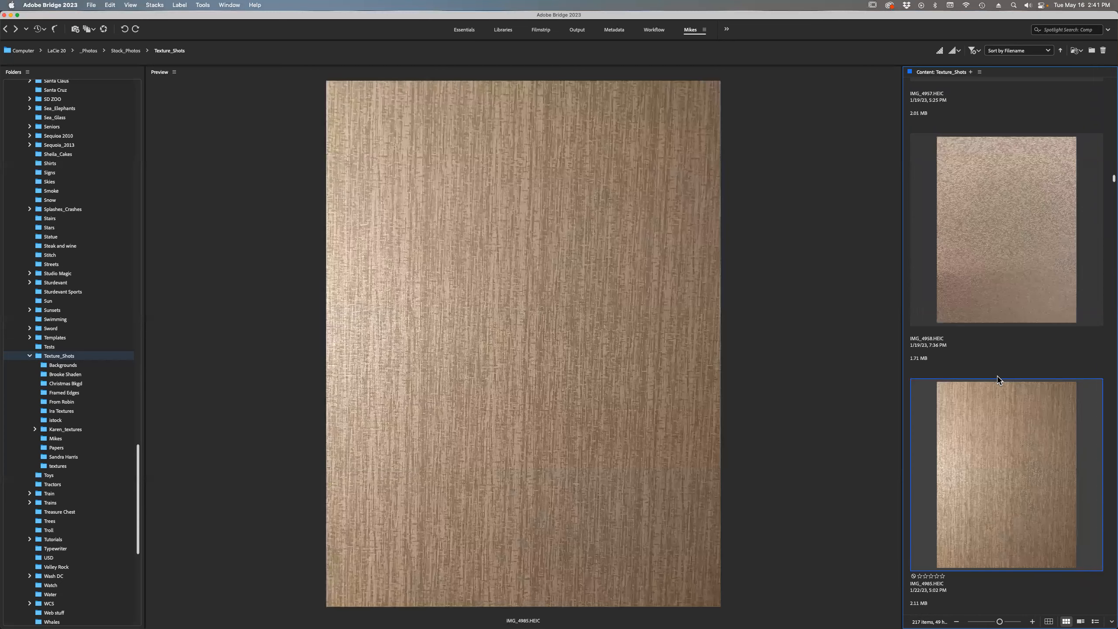
Examine the plaster, painted-wall and woven iPhone textures through Iphone2021_0464.HEIC, continuing on to the texture subfolders after them.
key(Down)
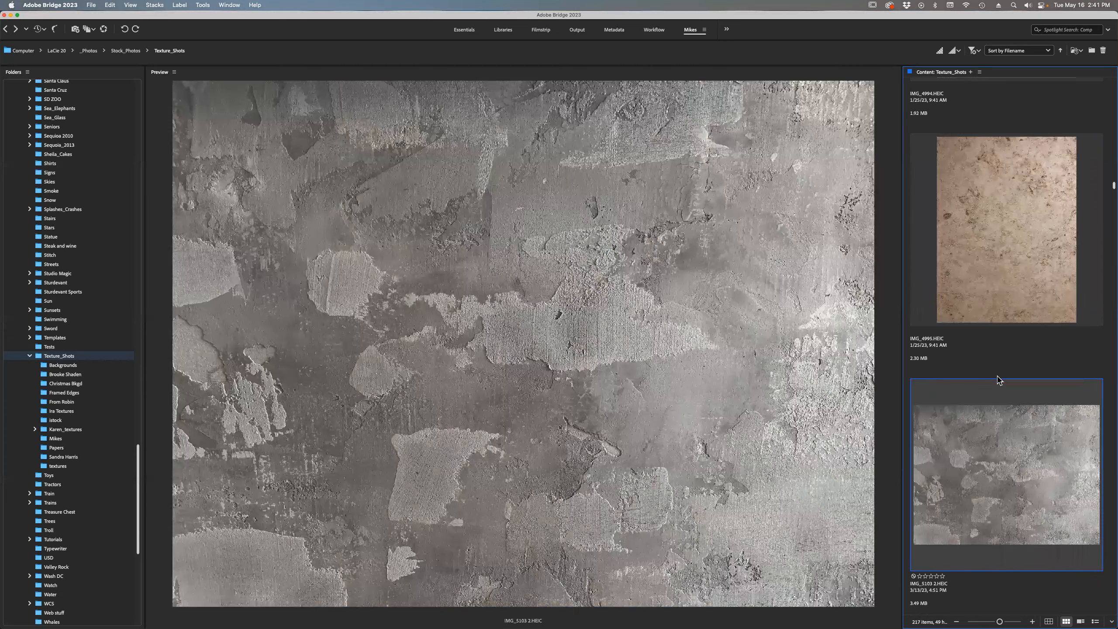
key(Down)
key(Down)
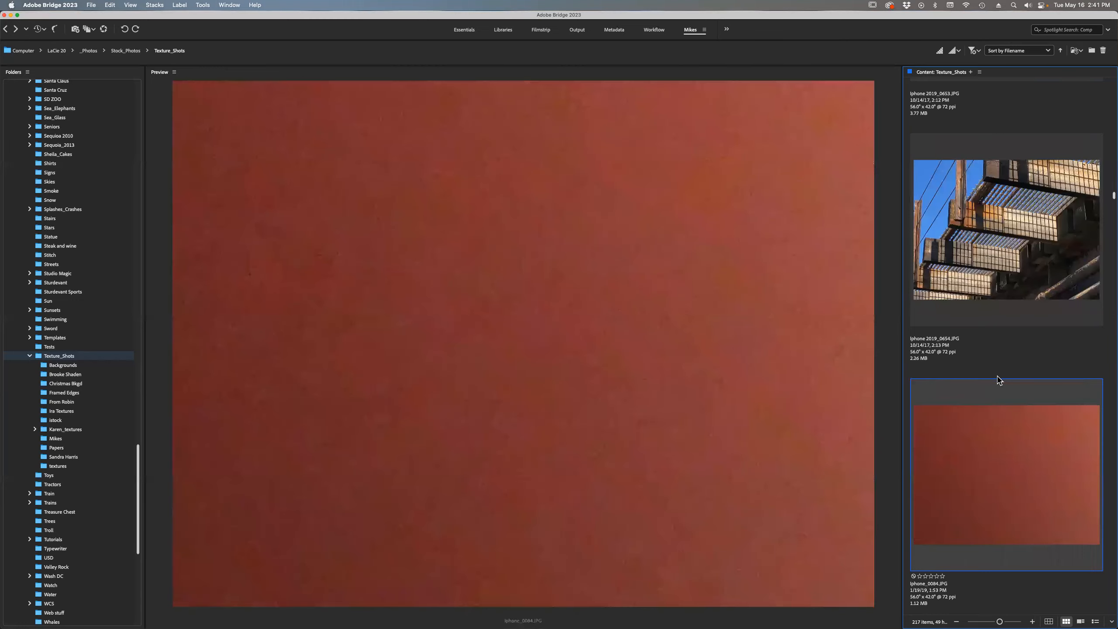
key(Down)
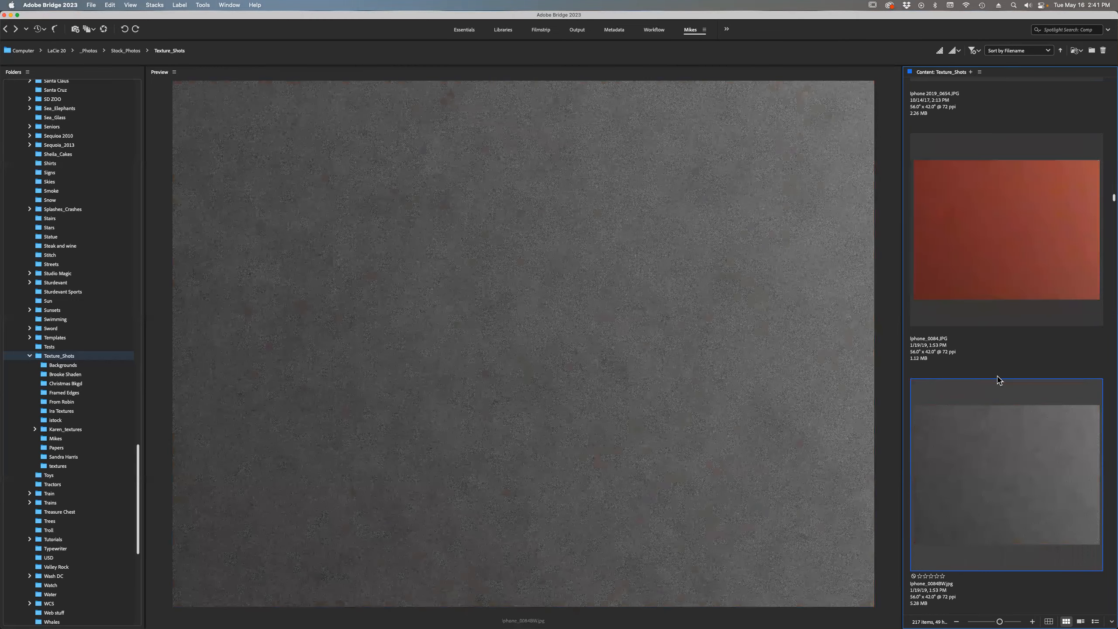
key(Down)
key(Down)
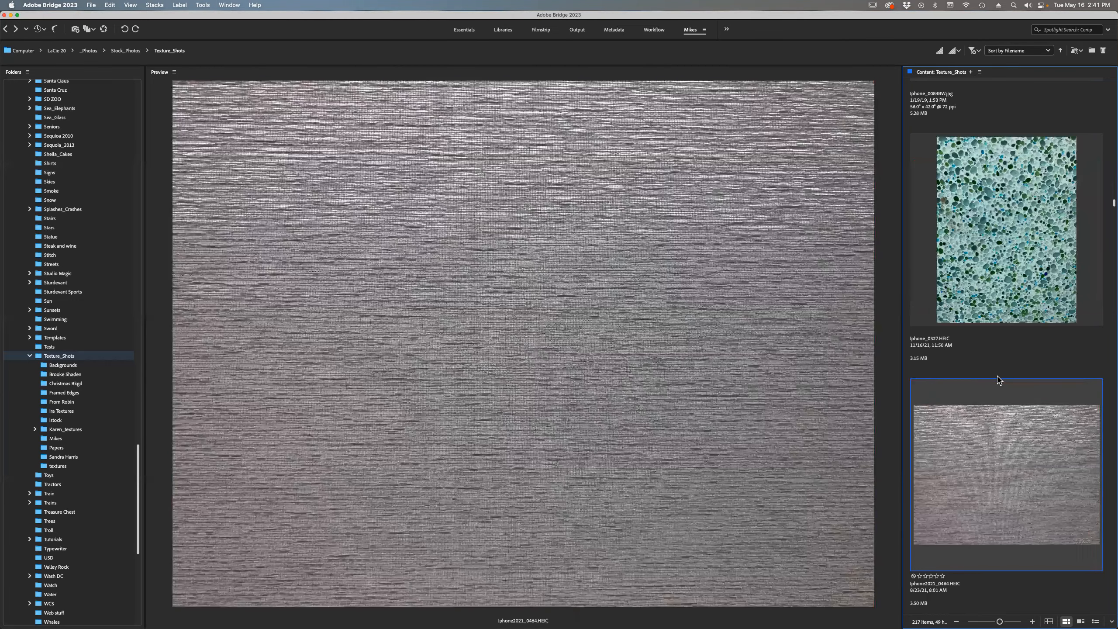
key(Down)
key(Down)
key(Down)
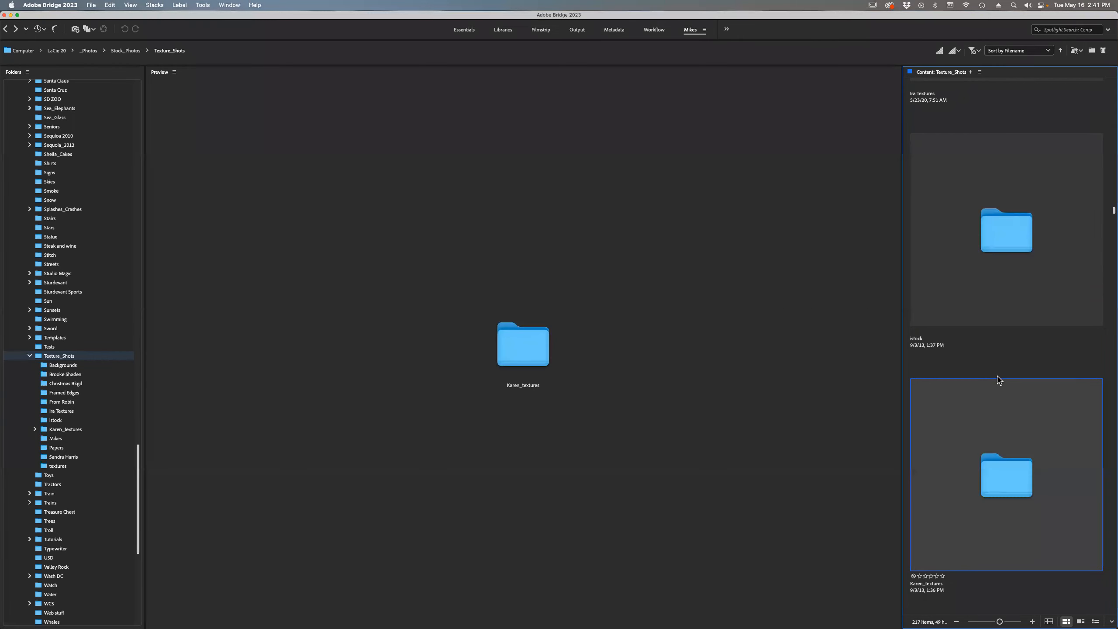
Examine the Landscape rock, stone-wall and sand textures from Landscape_0056.CR2, continuing through the diamond-plate and brushed-metal textures.
key(Down)
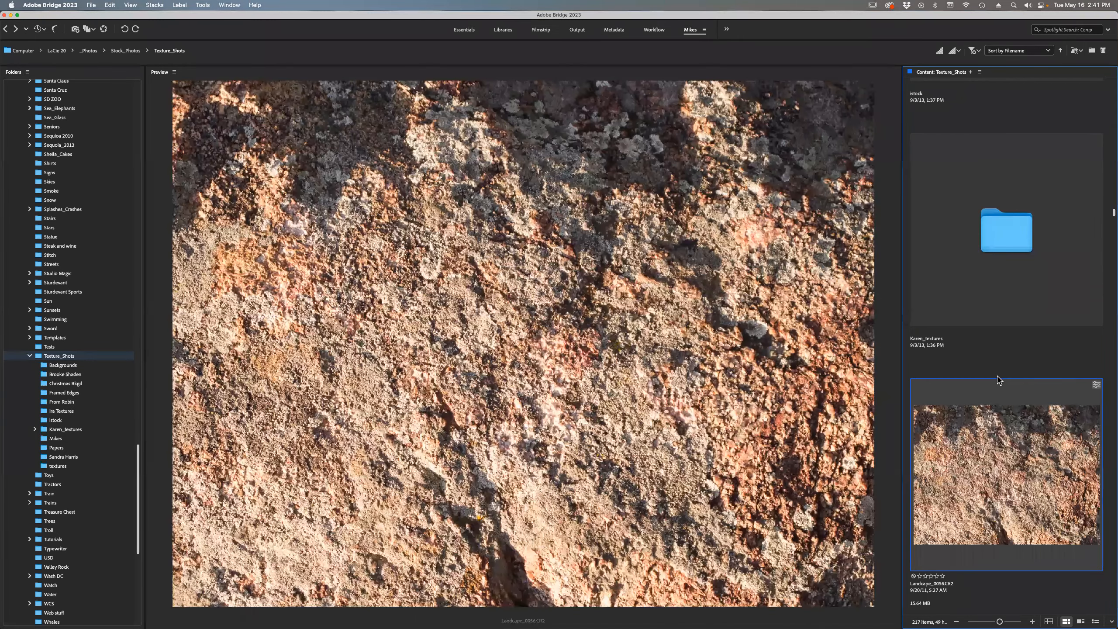
key(Down)
key(Down)
key(Down)
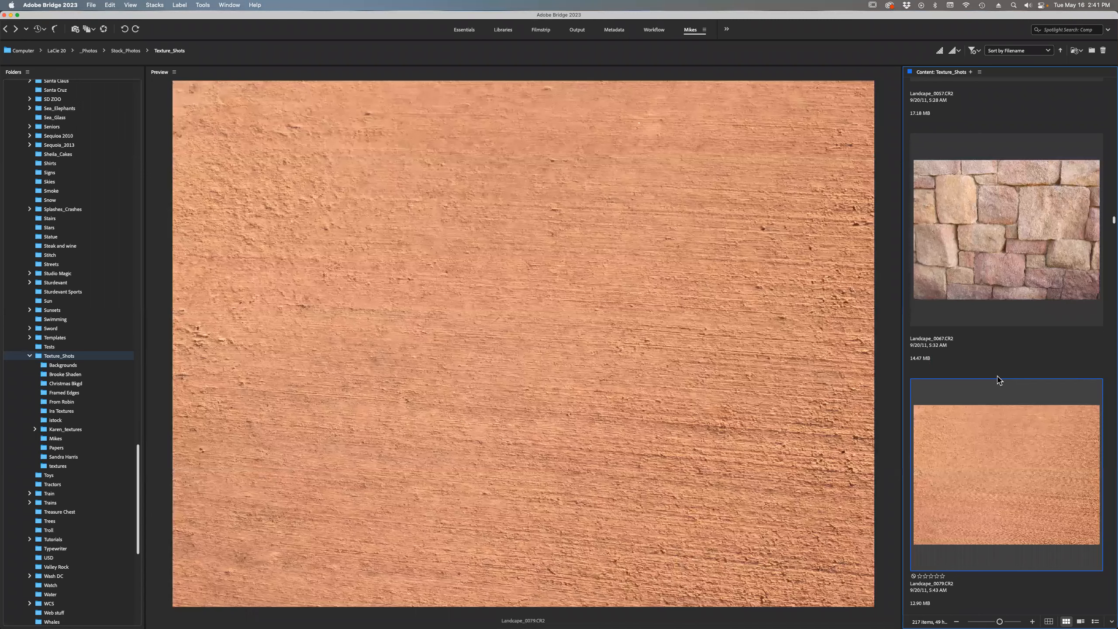
key(Down)
key(Down)
key(Down)
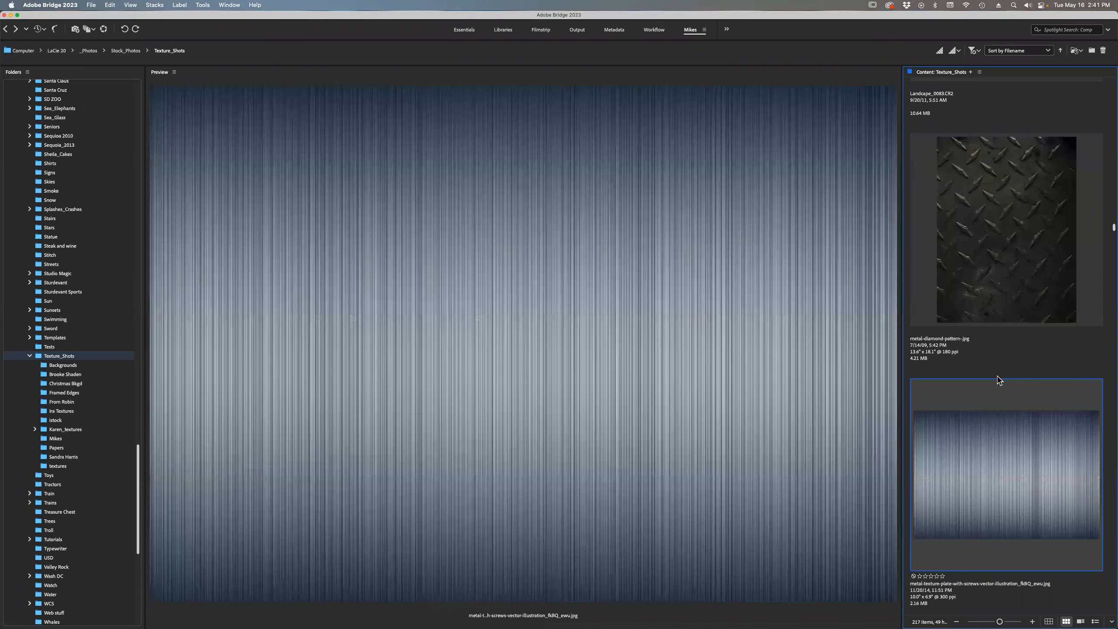
Examine the following texture photos up to the New Orleans crumbling plaster and exposed-brick walls, through NewOrleans_0034.CR2.
key(Down)
key(Down)
key(Down)
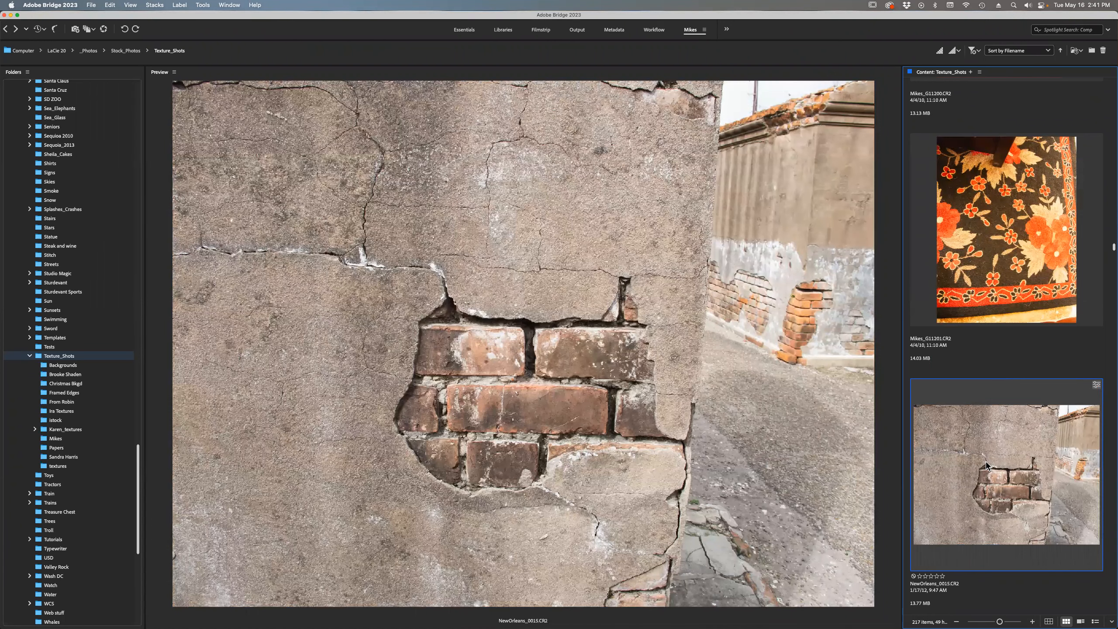
key(Down)
key(Down)
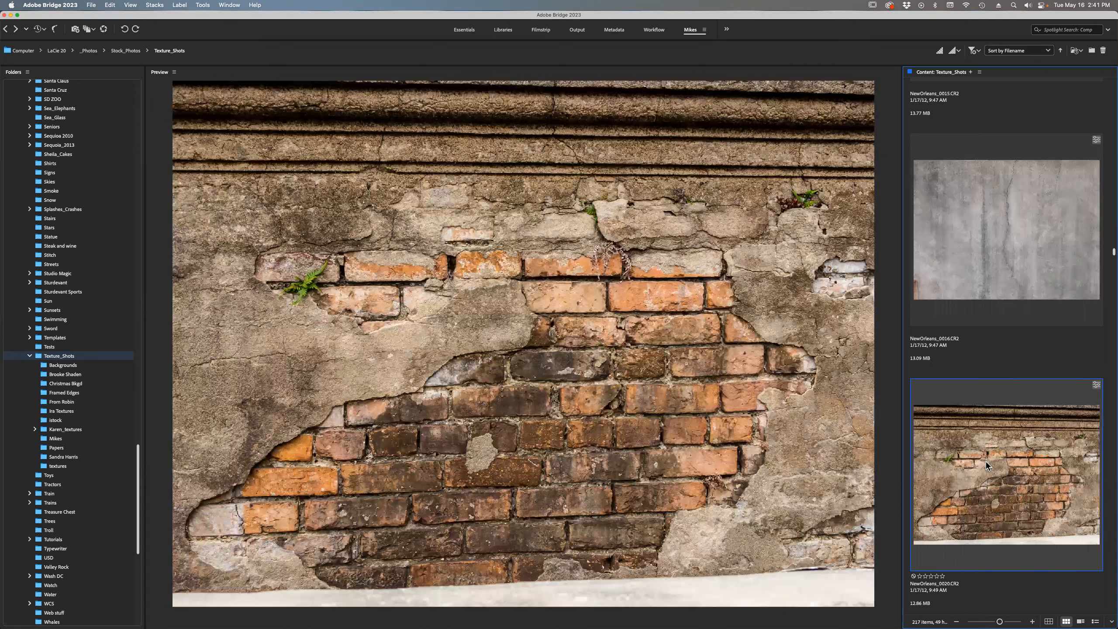
key(Down)
scroll(986, 466, down, 3)
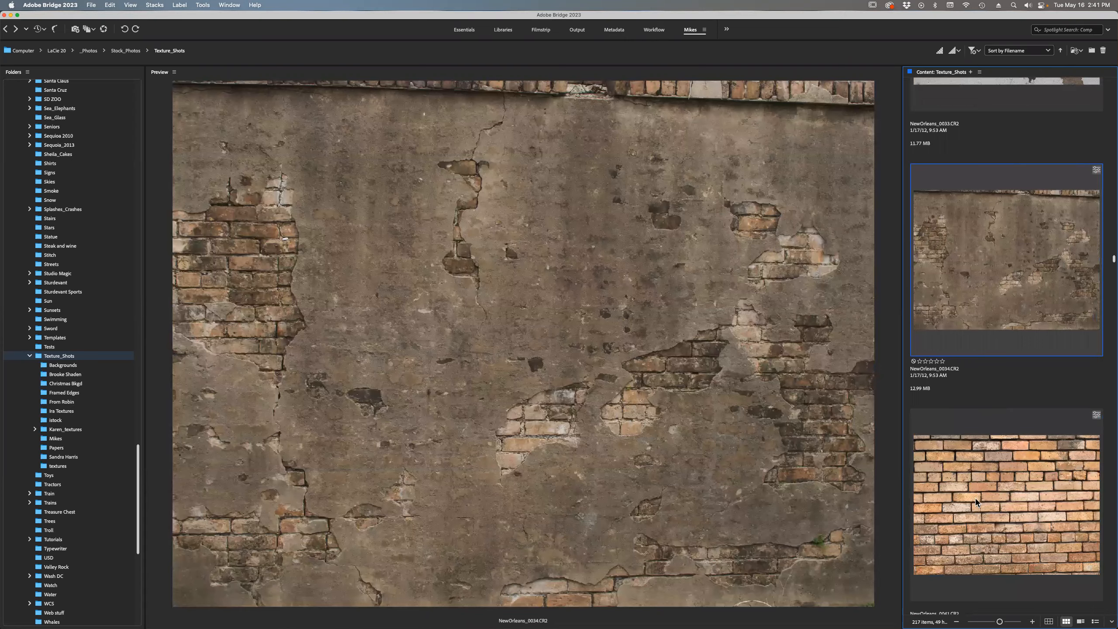
Preview the brick wall NewOrleans_0041.CR2, the yellow wall NewOrleans_0101.CR2, and the following paver and woven basket textures through Oct 12_0011.CR2.
click(975, 499)
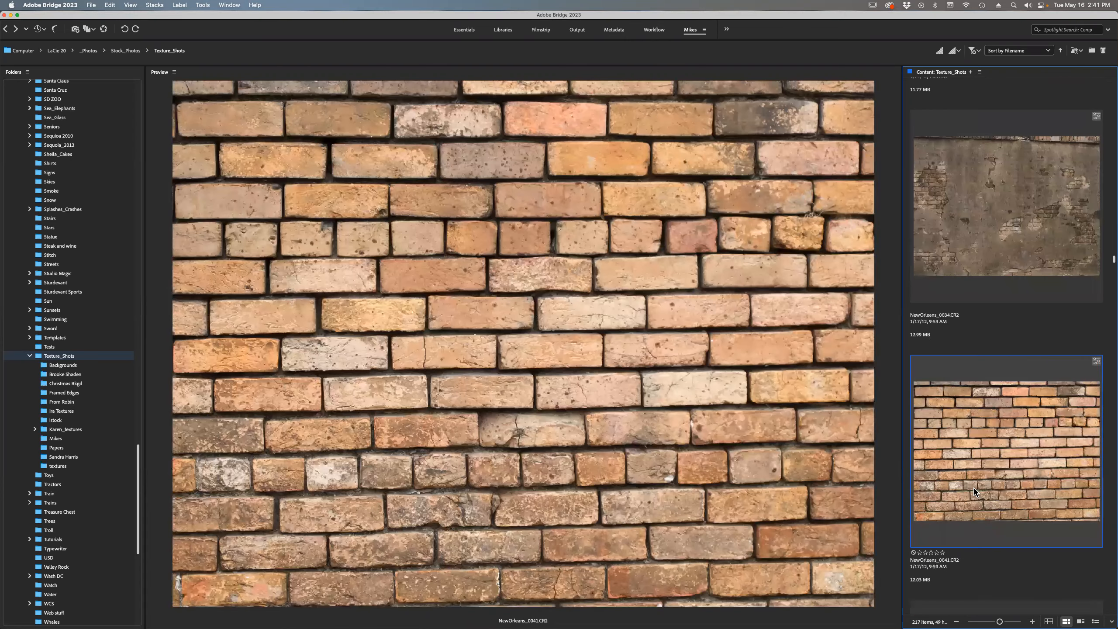
scroll(973, 488, down, 5)
click(989, 291)
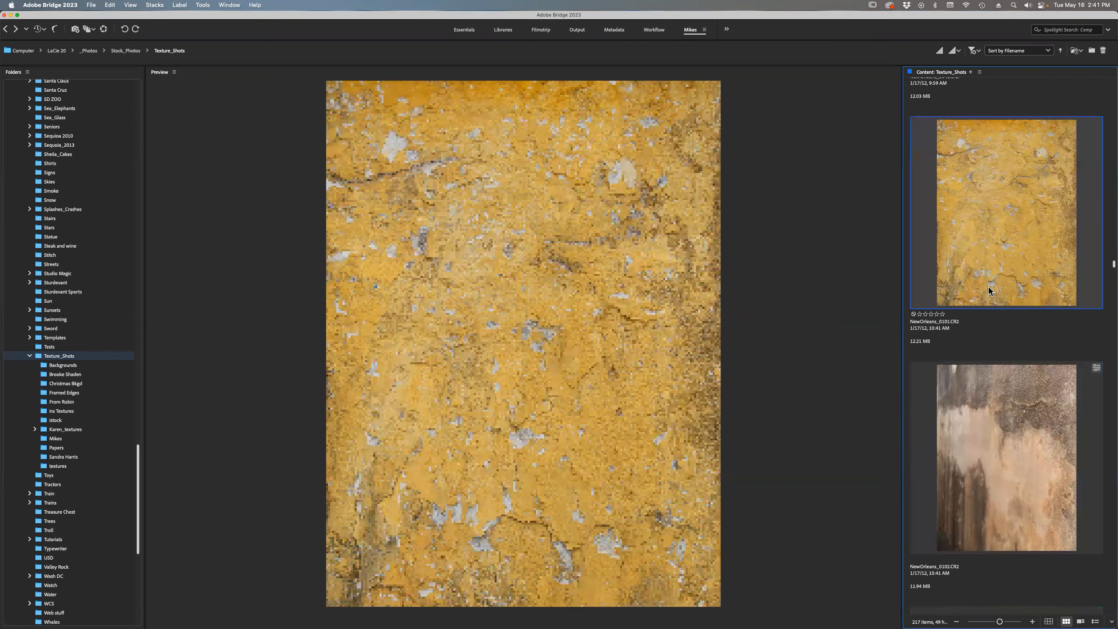
key(Down)
key(Down)
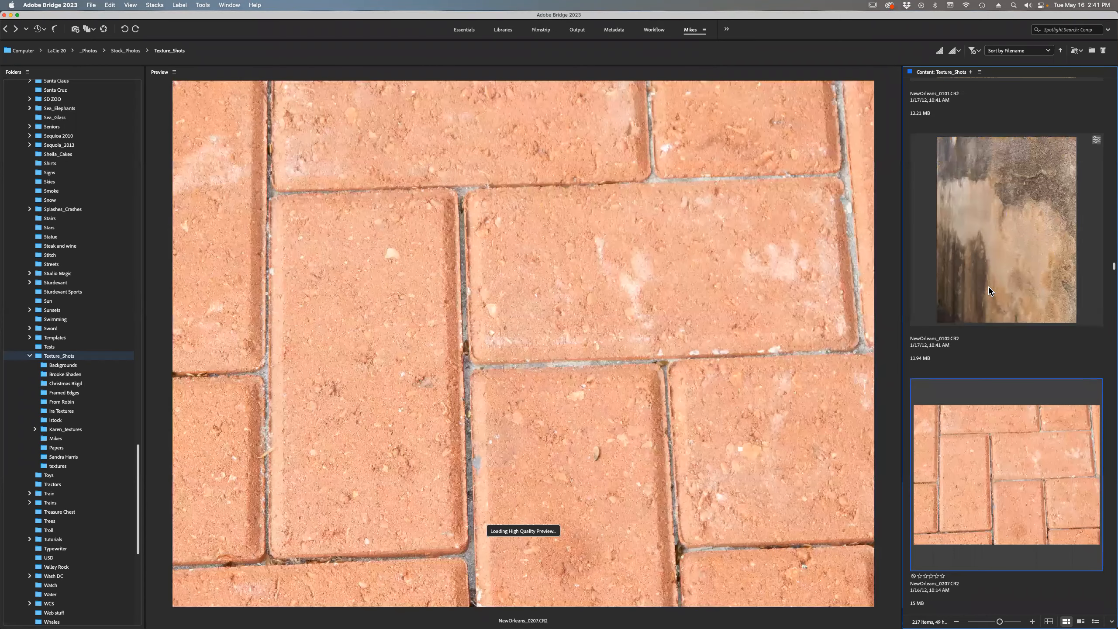
key(Down)
key(Down)
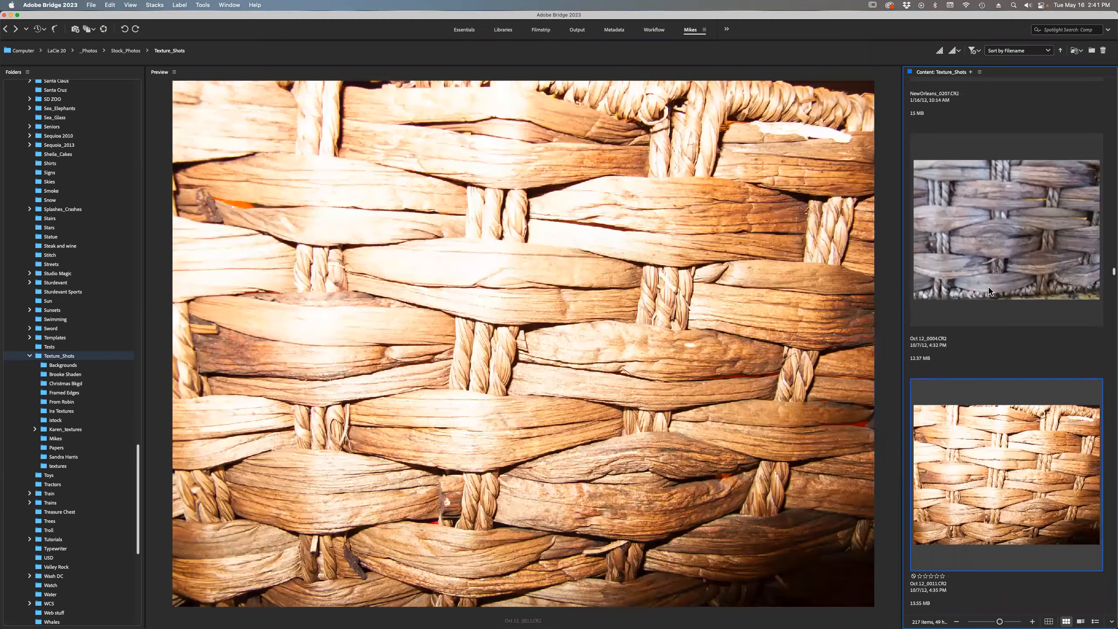
Examine the burlap and white paper textures, continuing past the Papers folder to Print Comp Redondo_0002.NEF.
key(Down)
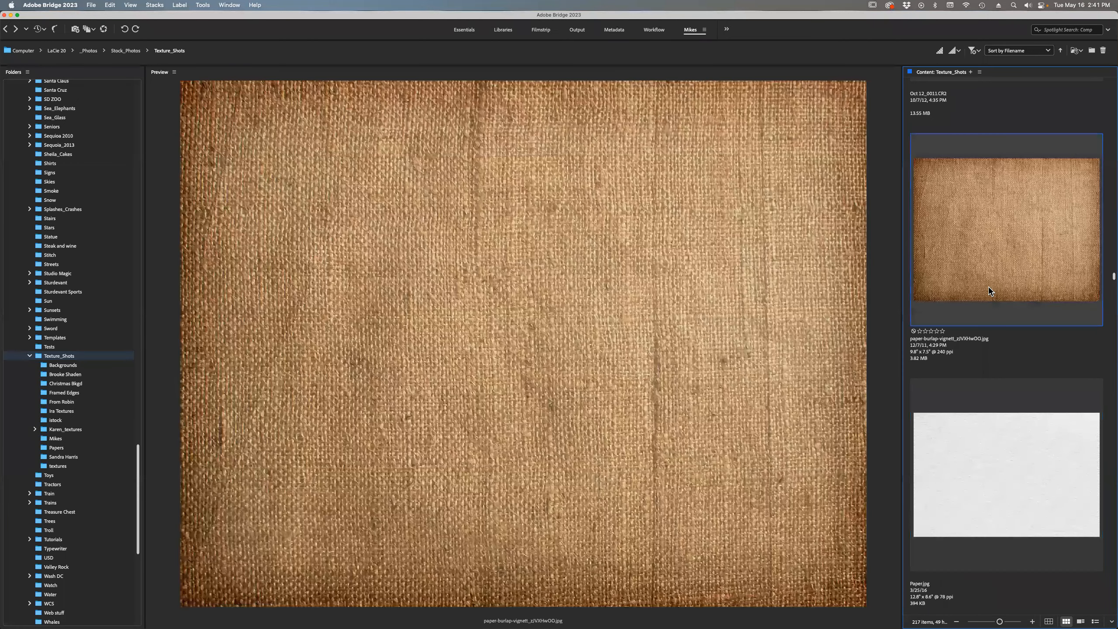
key(Down)
key(Down)
key(Down)
key(Down)
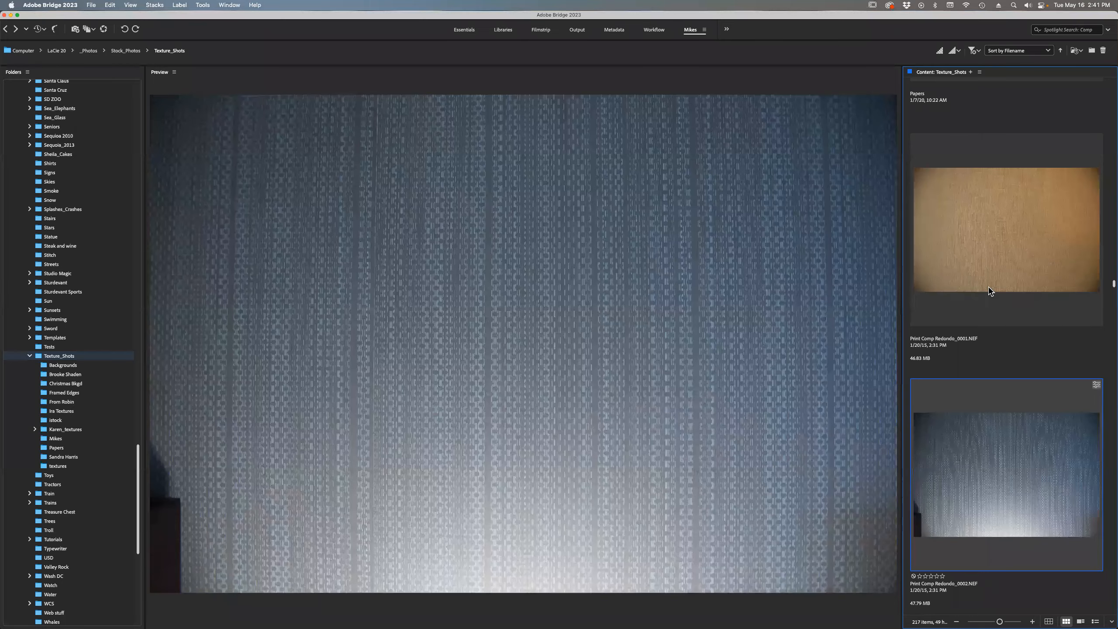
Go back to the Papers subfolder, open it, and preview its first texture, 27531.psd.
key(Up)
key(Up)
double_click(1003, 176)
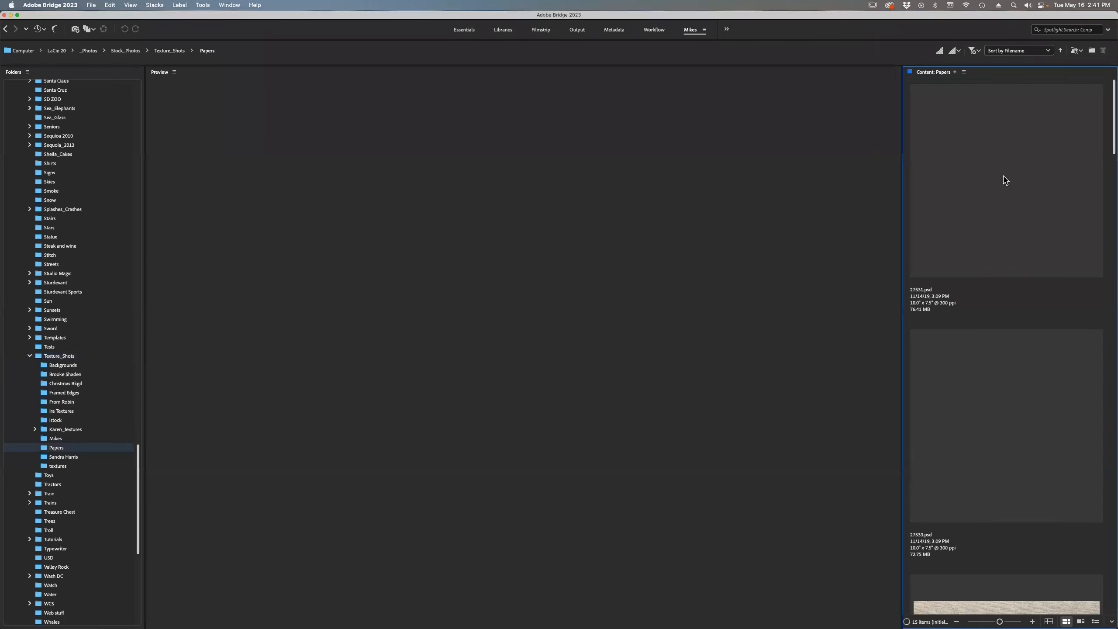
click(1002, 200)
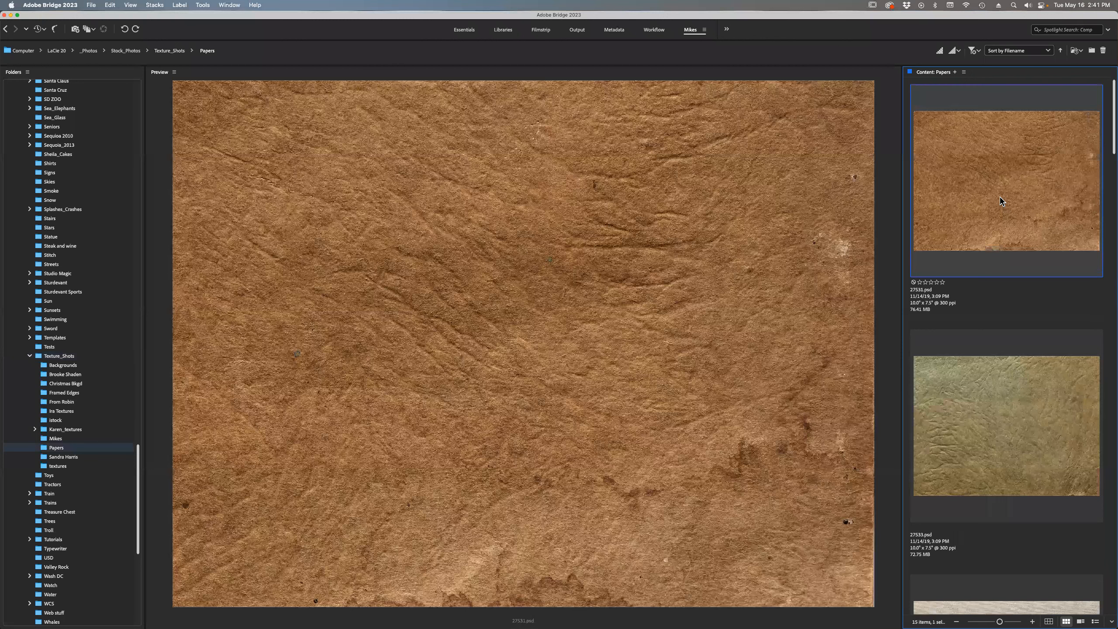
Examine the remaining paper textures in the Papers folder one by one, through 27543.psd and the torn-paper background to Old-Paper.jpg.
key(Down)
key(Down)
key(Down)
key(Down)
key(Down)
key(Down)
key(Down)
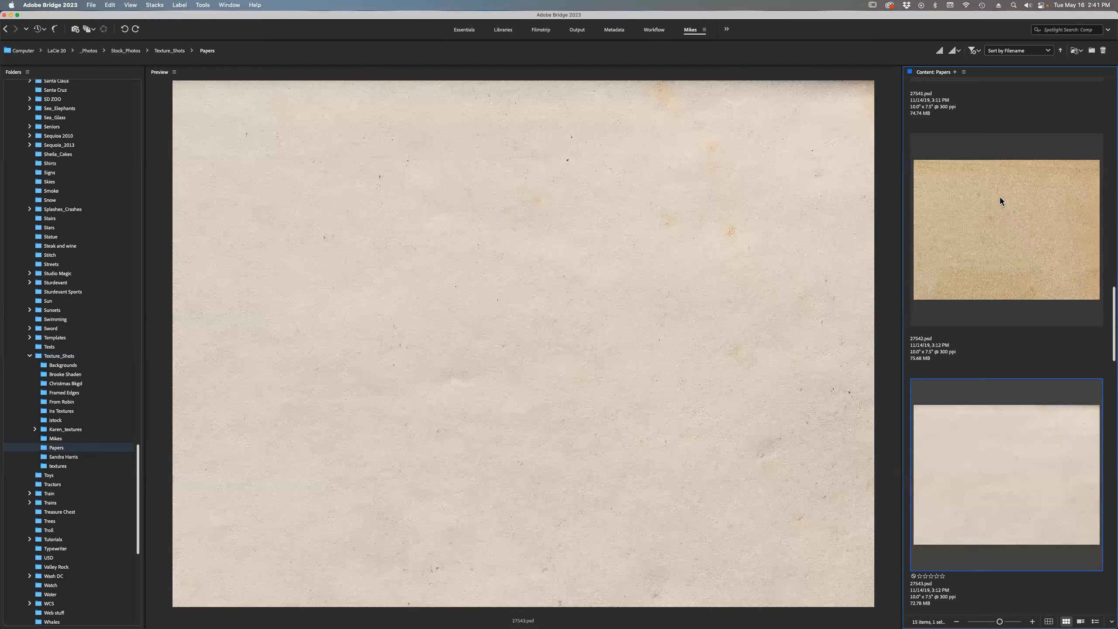
key(Down)
key(Down)
key(Down)
key(Down)
key(Down)
key(Down)
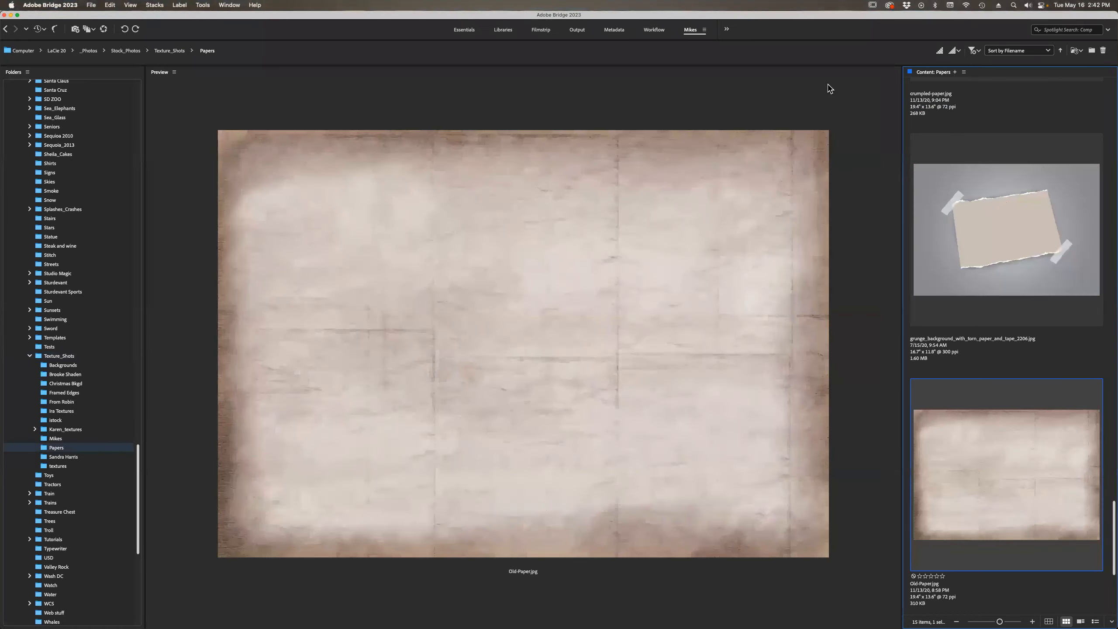